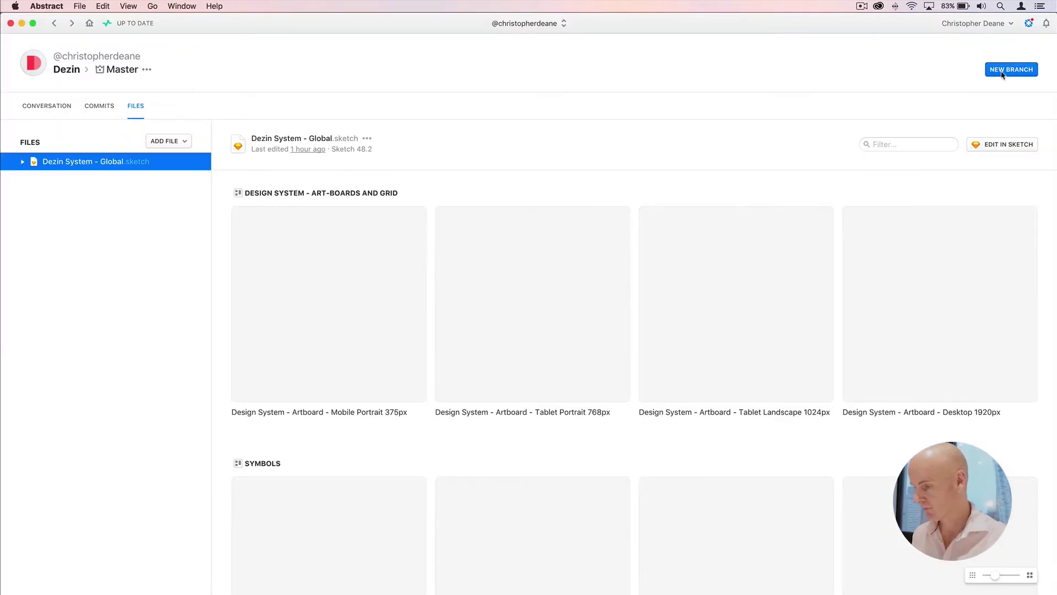
Create a branch named Buttons from Master and open its Dezin System - Global file for editing in Sketch
click(1008, 71)
text(Buttons)
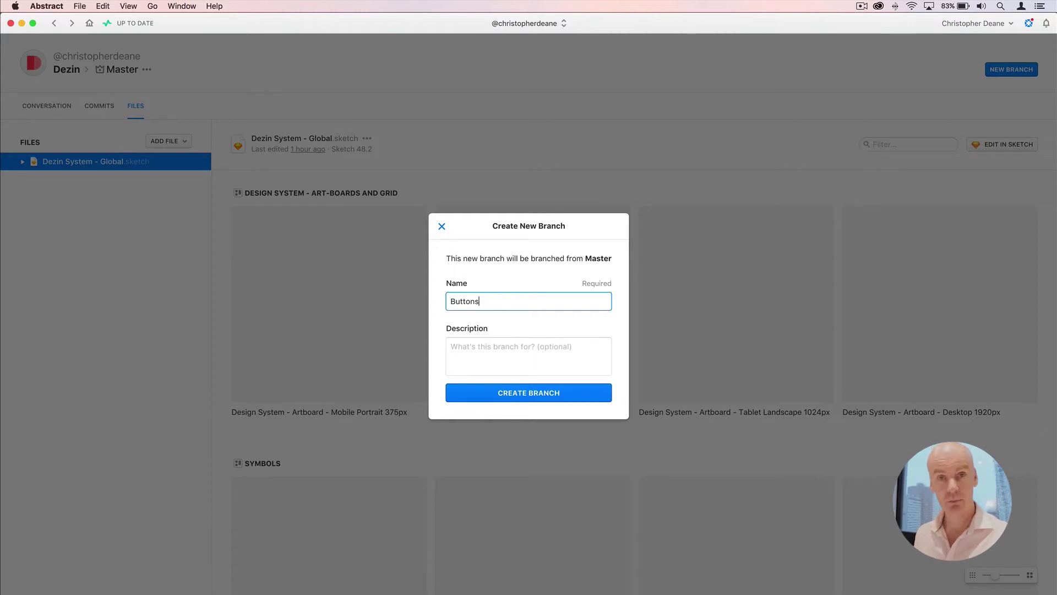
click(537, 392)
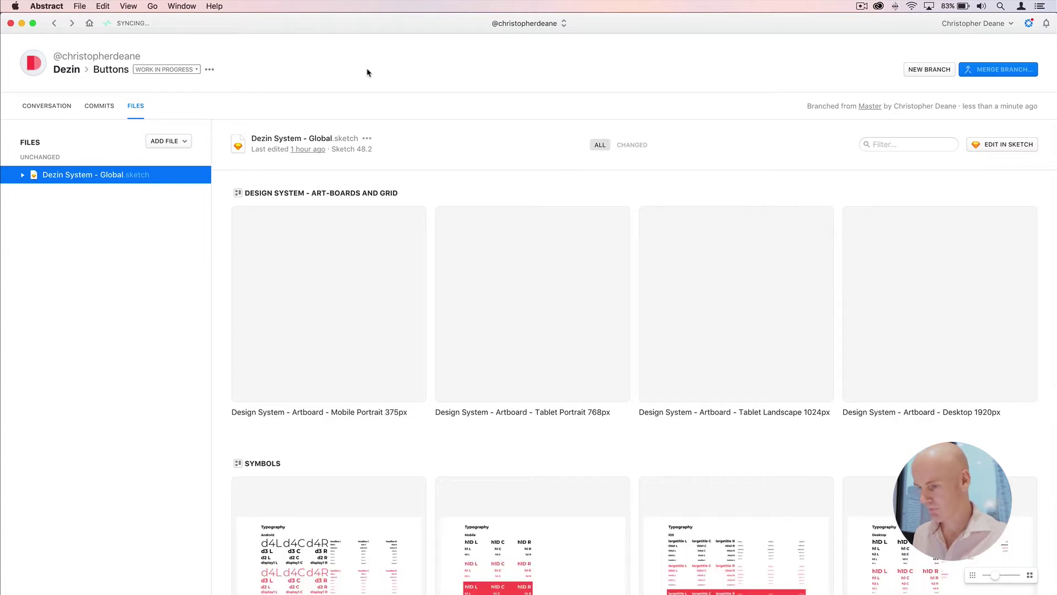
click(982, 146)
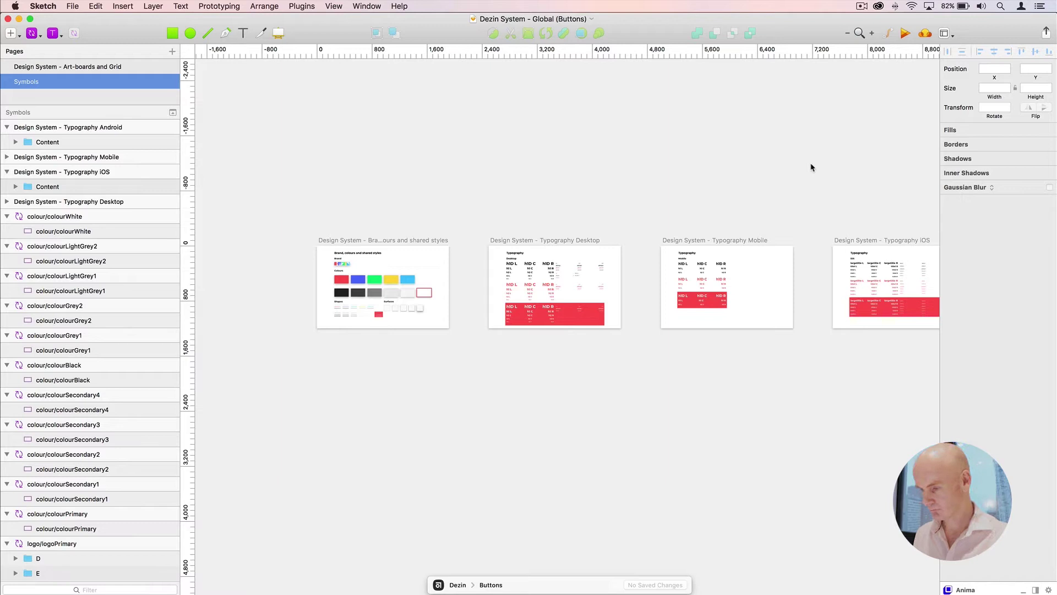
Duplicate the Design System - Typography Android artboard and place the copy directly below the original
key(super+plus)
drag(713, 157, 165, 191)
drag(500, 172, 353, 169)
drag(830, 165, 485, 427)
click(485, 192)
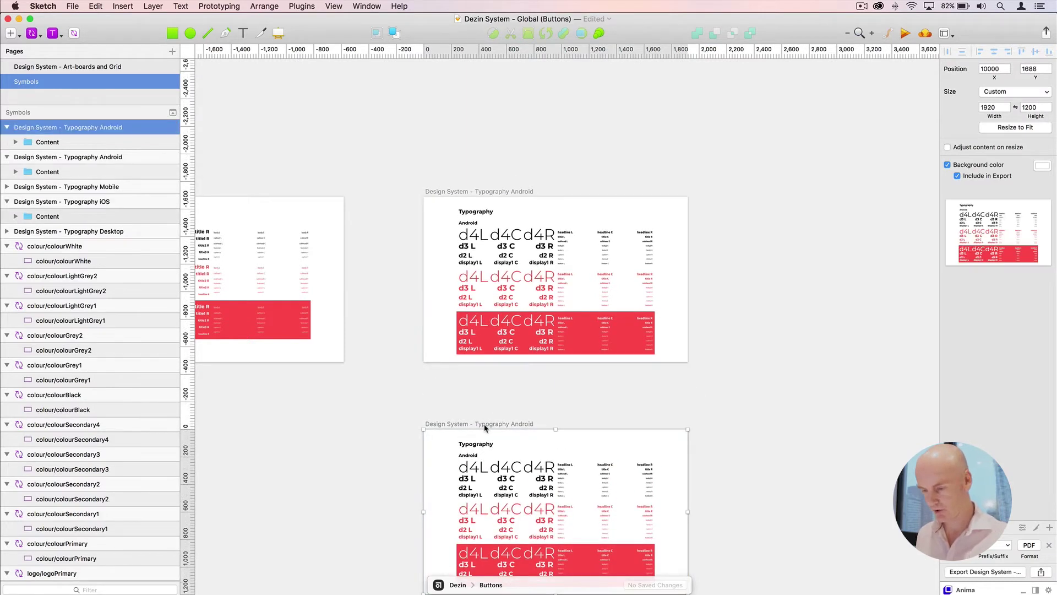
Move the duplicated artboard beneath the brand colours and shared styles artboard, at X 0 and Y 2000
scroll(758, 177, down, 5)
scroll(757, 177, left, 5)
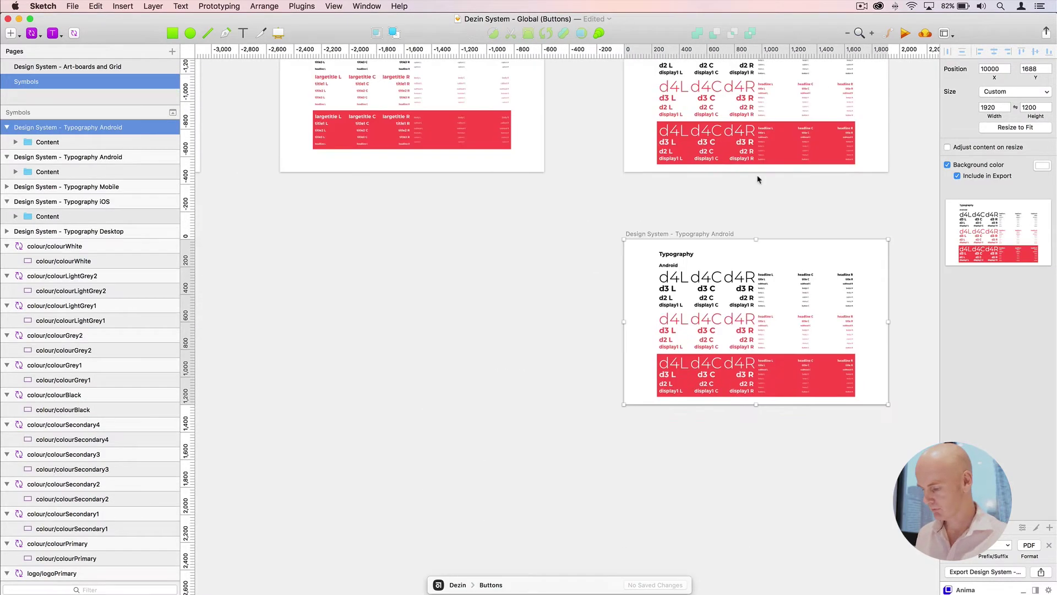
scroll(758, 177, down, 3)
scroll(826, 231, left, 5)
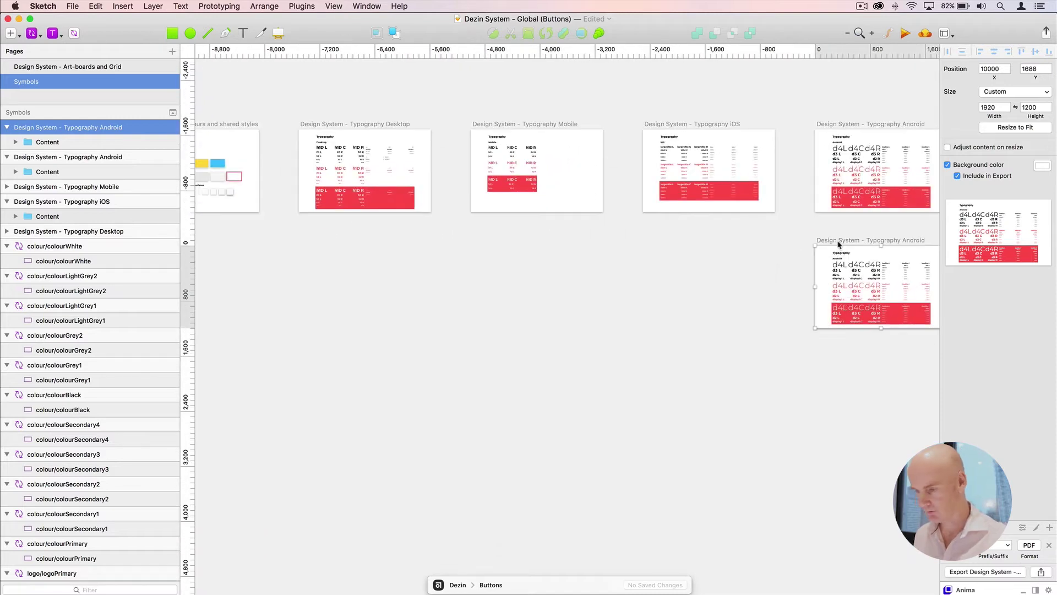
drag(835, 239, 346, 263)
scroll(345, 263, left, 10)
drag(685, 257, 485, 246)
click(994, 66)
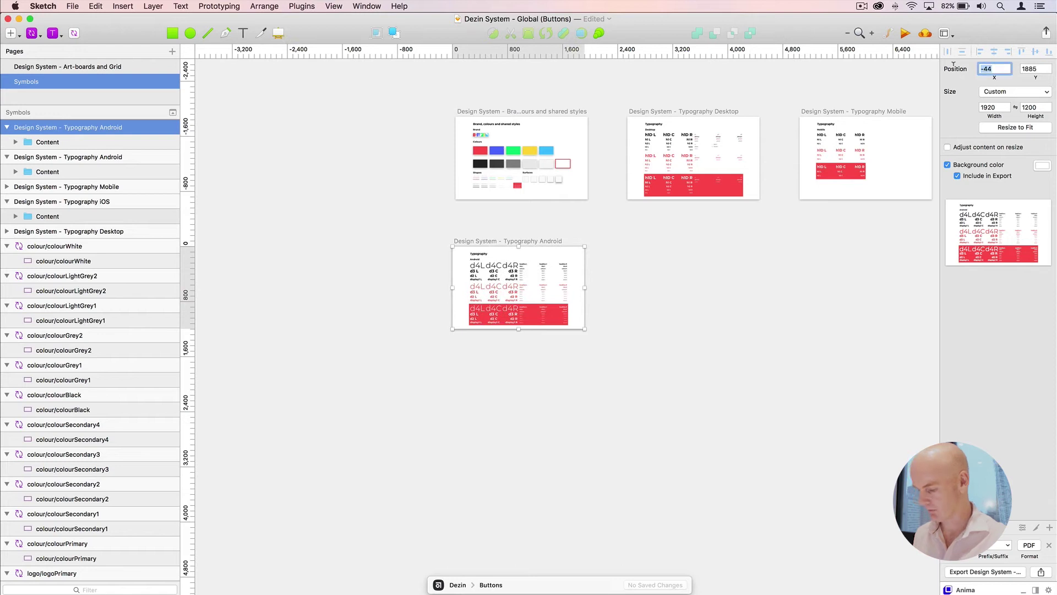
text(0)
key(Tab)
text(2000)
key(Return)
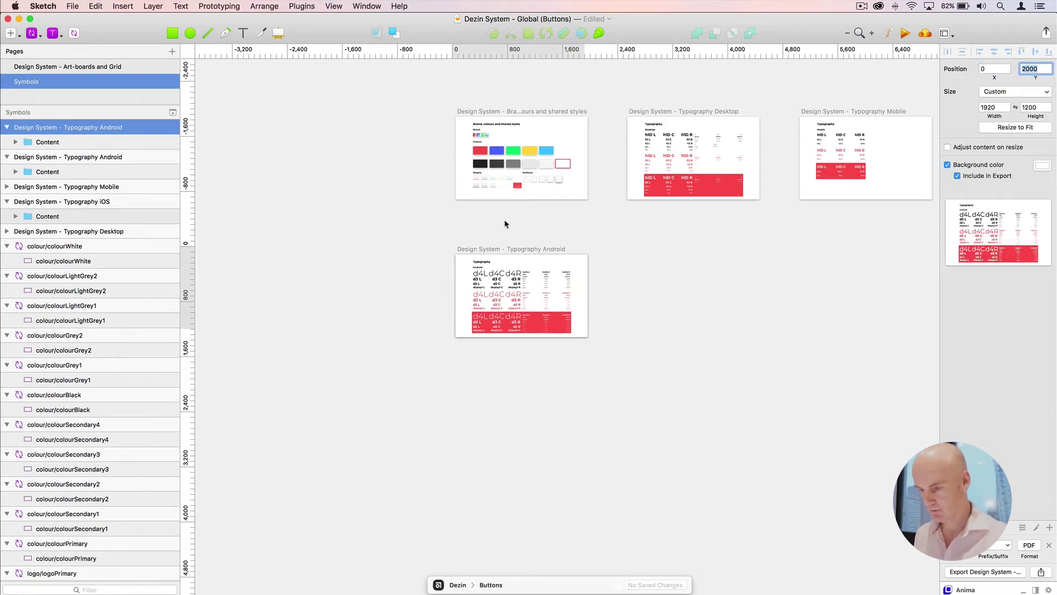
Delete the Black, Primary and White text sample groups from the duplicated artboard, keeping only its two headings
click(494, 252)
key(super+2)
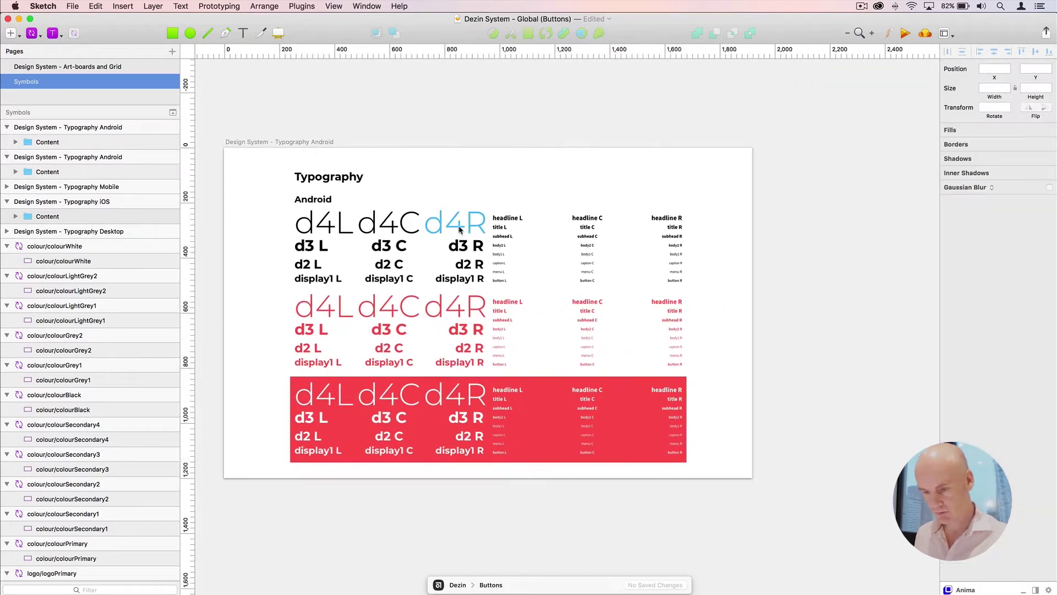
super+click(460, 227)
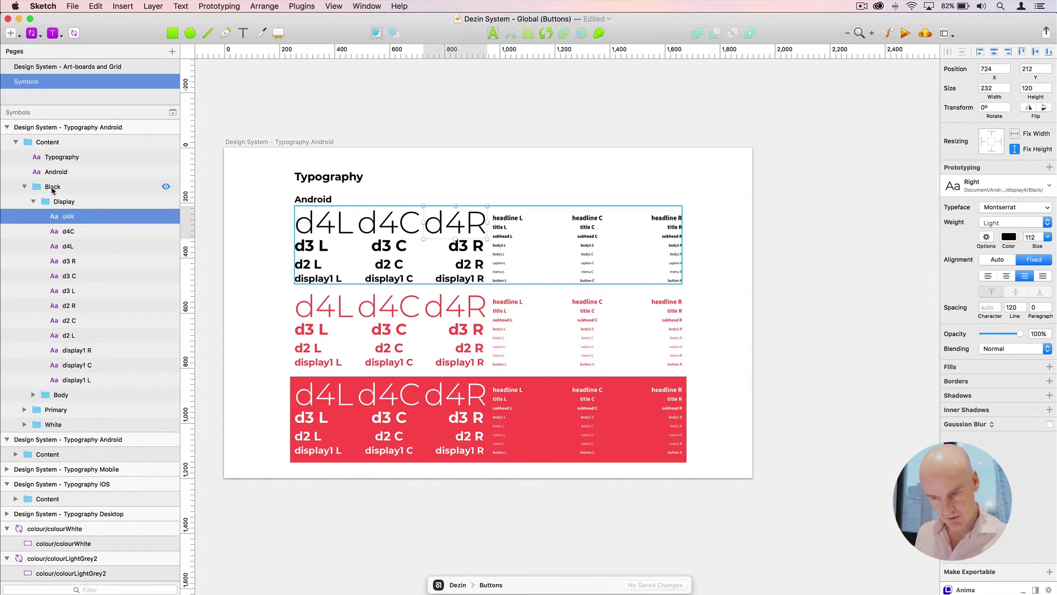
click(51, 187)
shift+click(48, 216)
key(BackSpace)
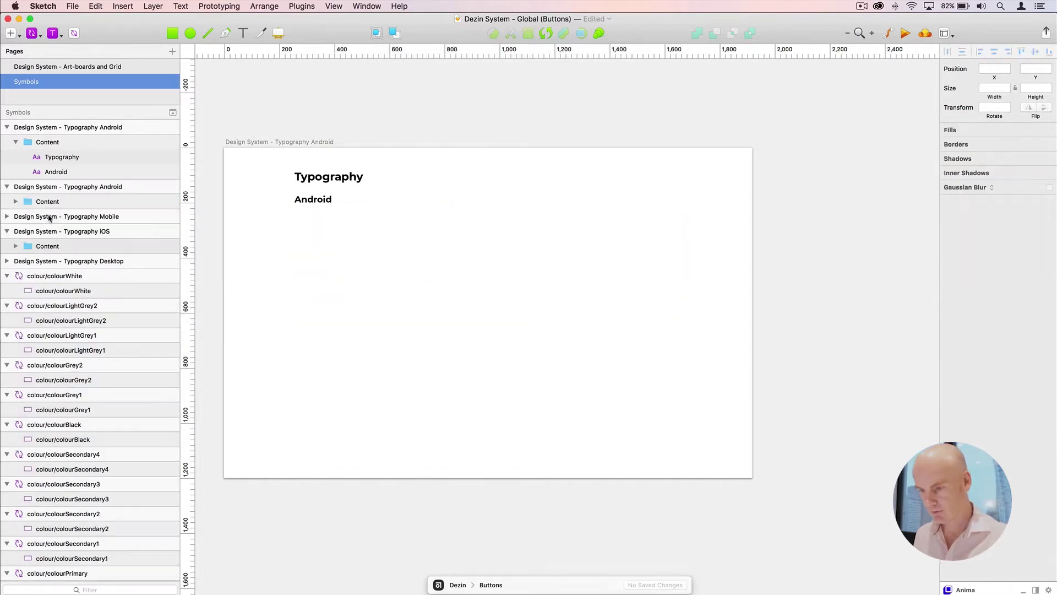
Rename the duplicated artboard as Design System - Buttons
click(227, 138)
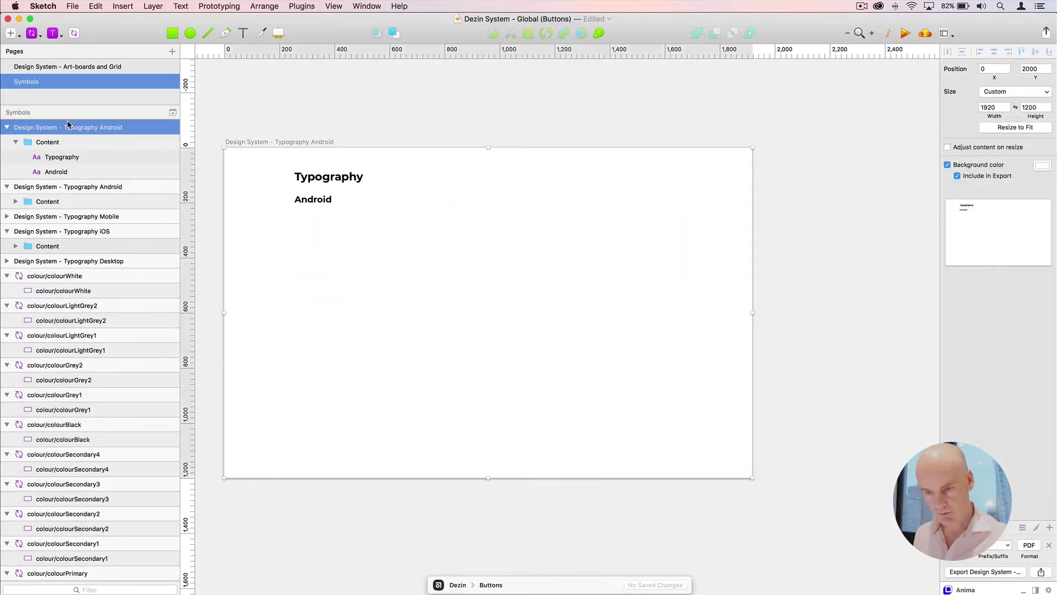
double_click(91, 127)
click(90, 127)
drag(135, 127, 63, 127)
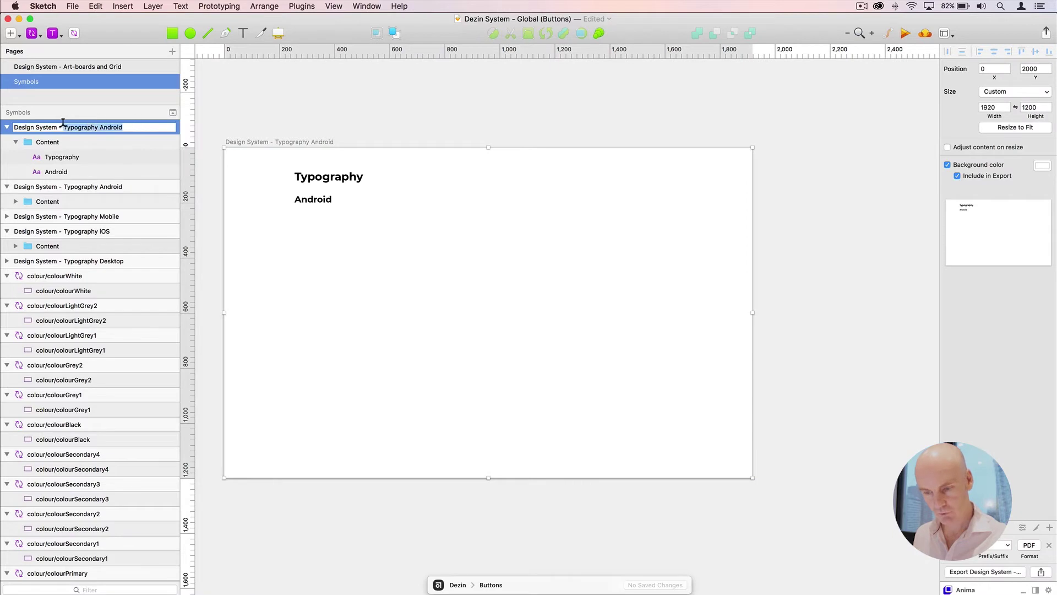
text(Buttons)
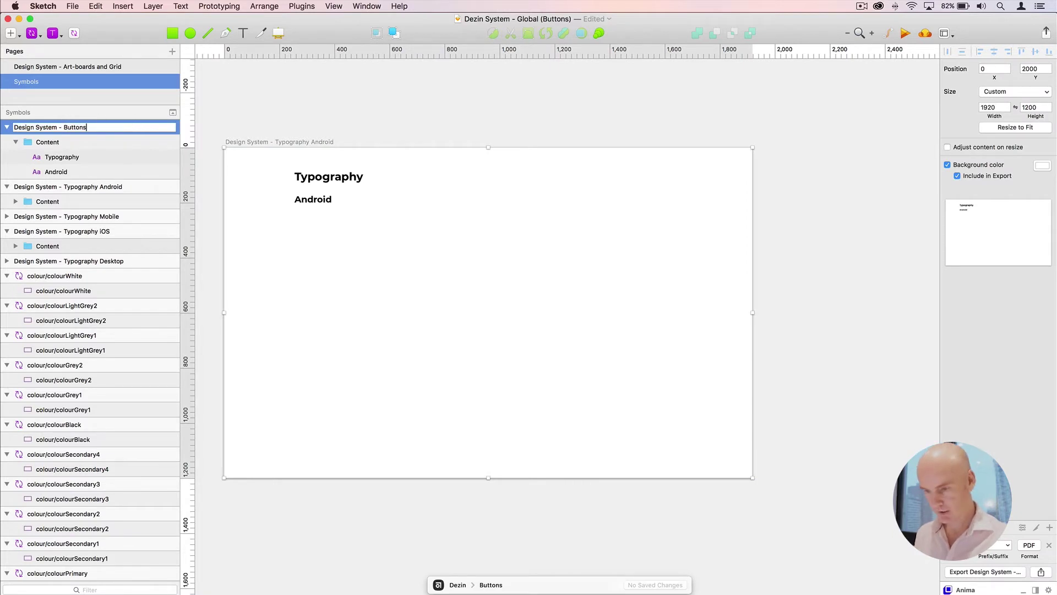
key(Return)
Replace the artboard's Typography heading text with Buttons
click(329, 179)
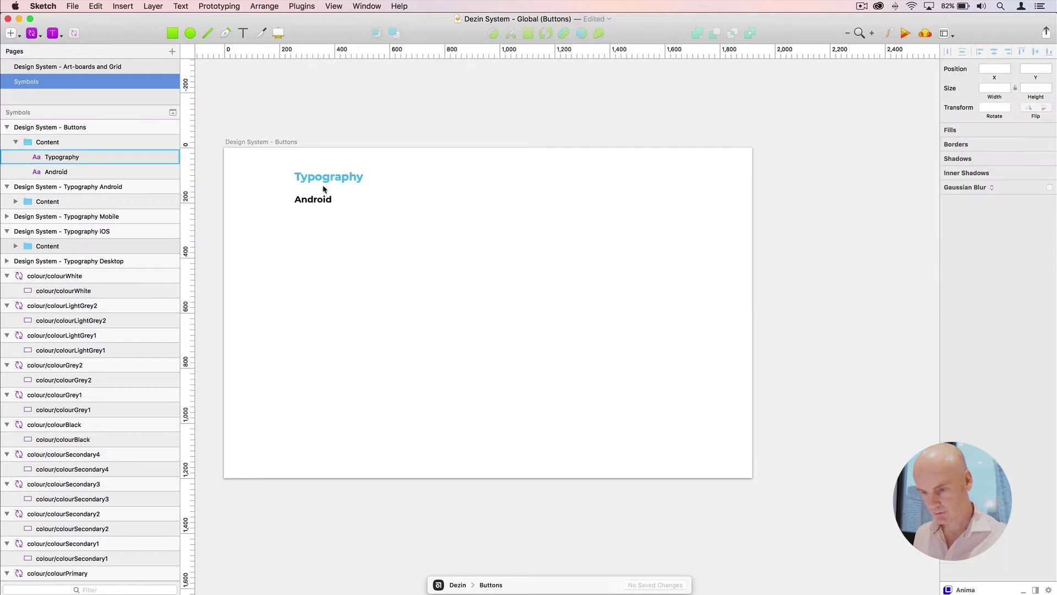
click(325, 178)
double_click(314, 175)
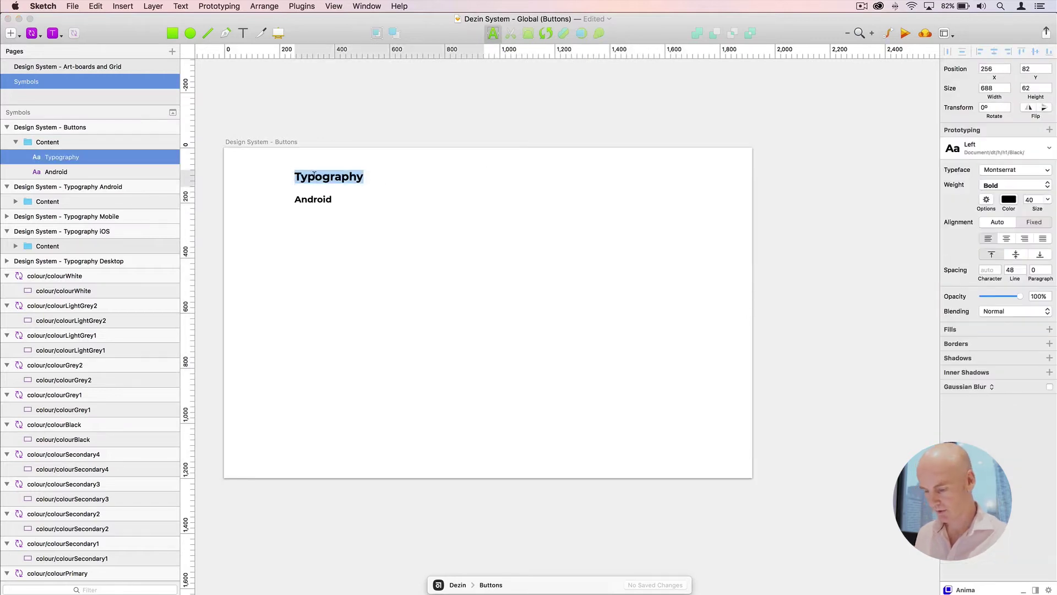
text(Buttons)
key(Escape)
Replace the Android subheading text with Action
click(320, 204)
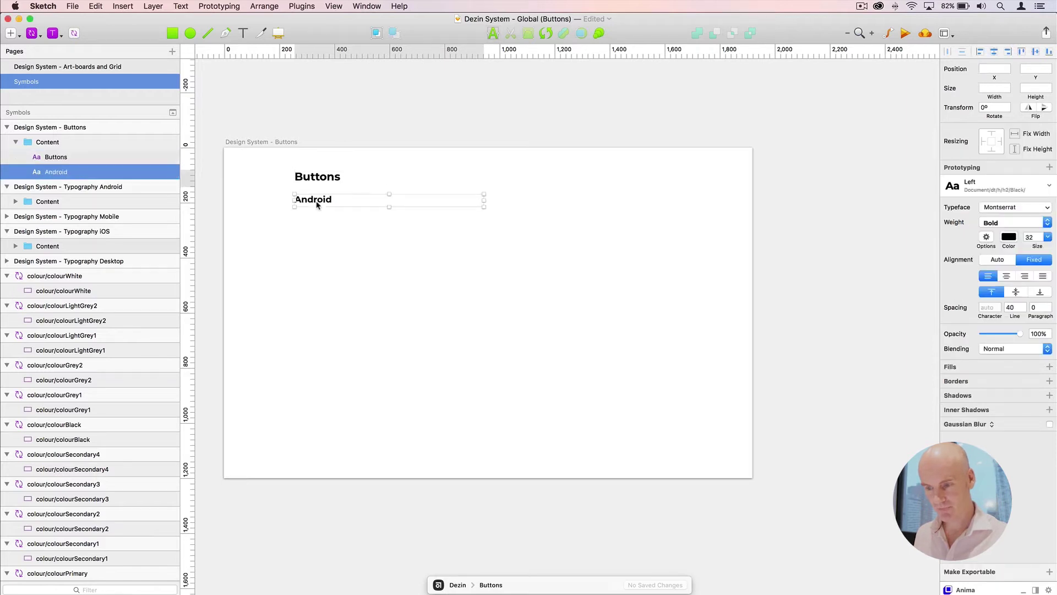
double_click(310, 198)
text(Action)
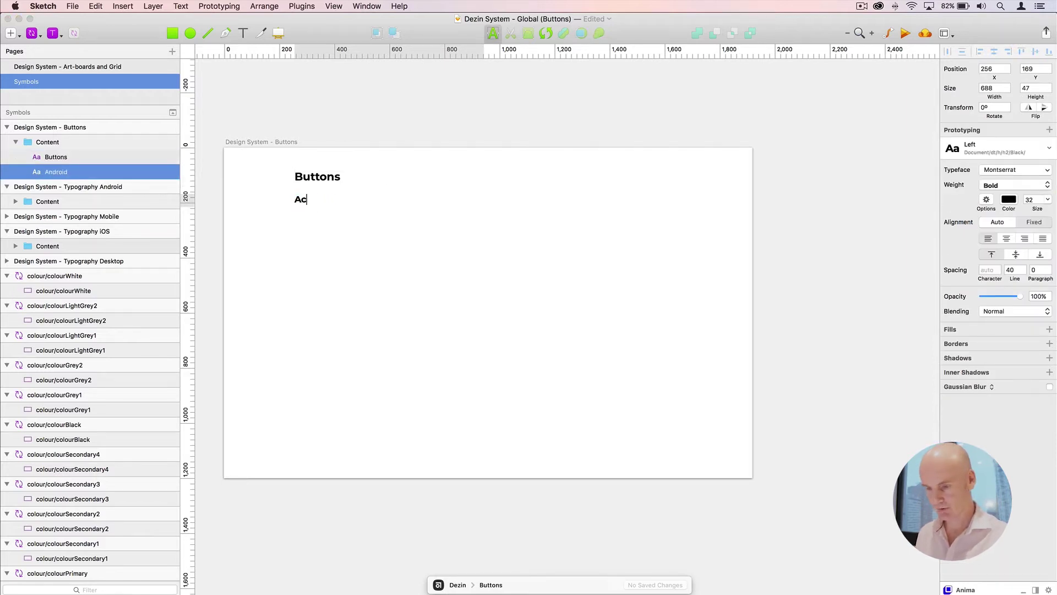
key(Escape)
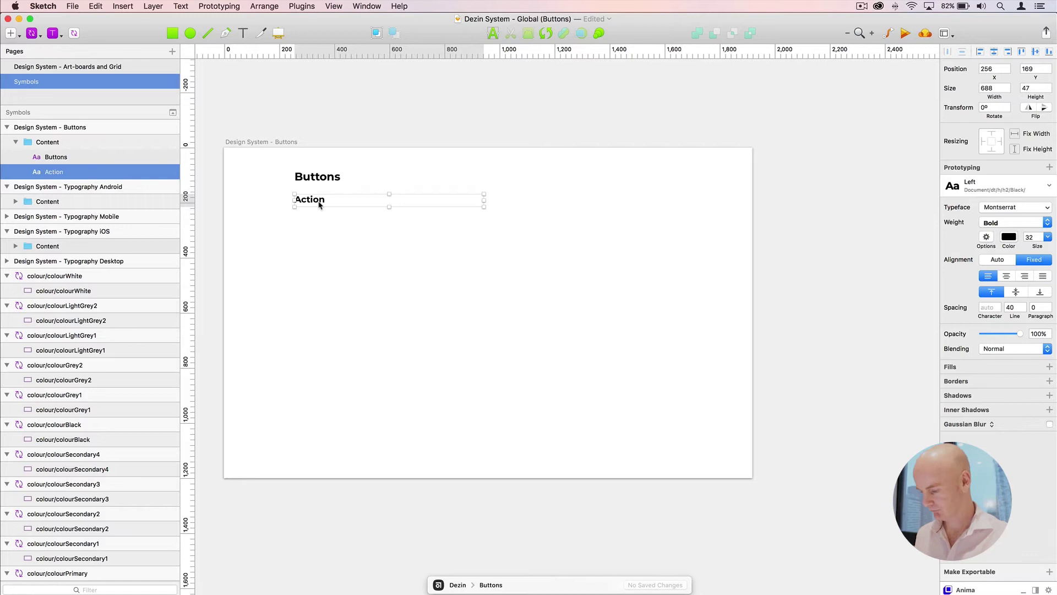
Show the layout columns on the Buttons artboard around the Action subheading
key(super+2)
drag(322, 210, 567, 186)
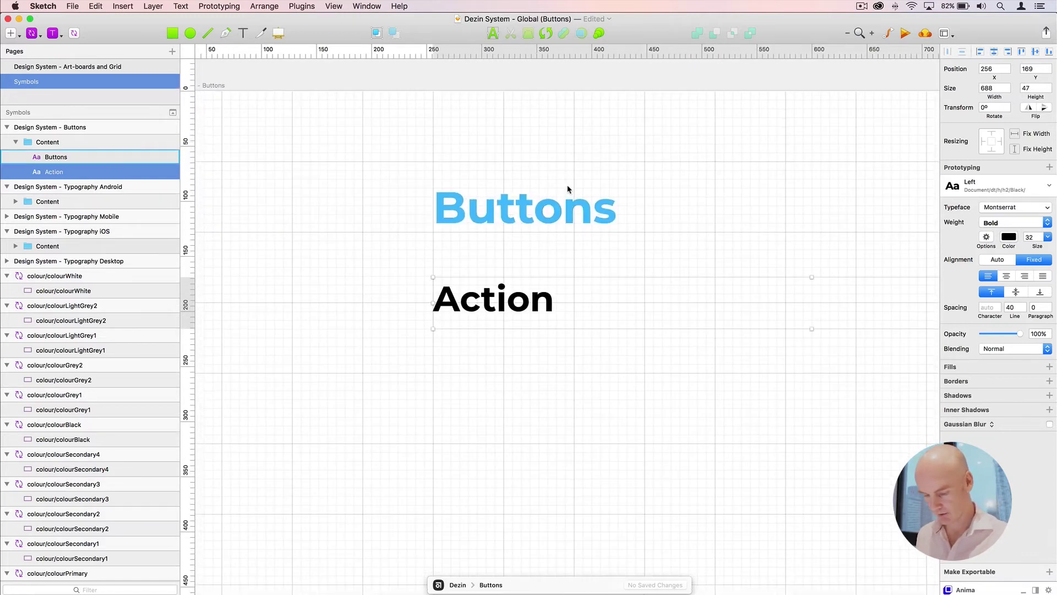
key(ctrl+l)
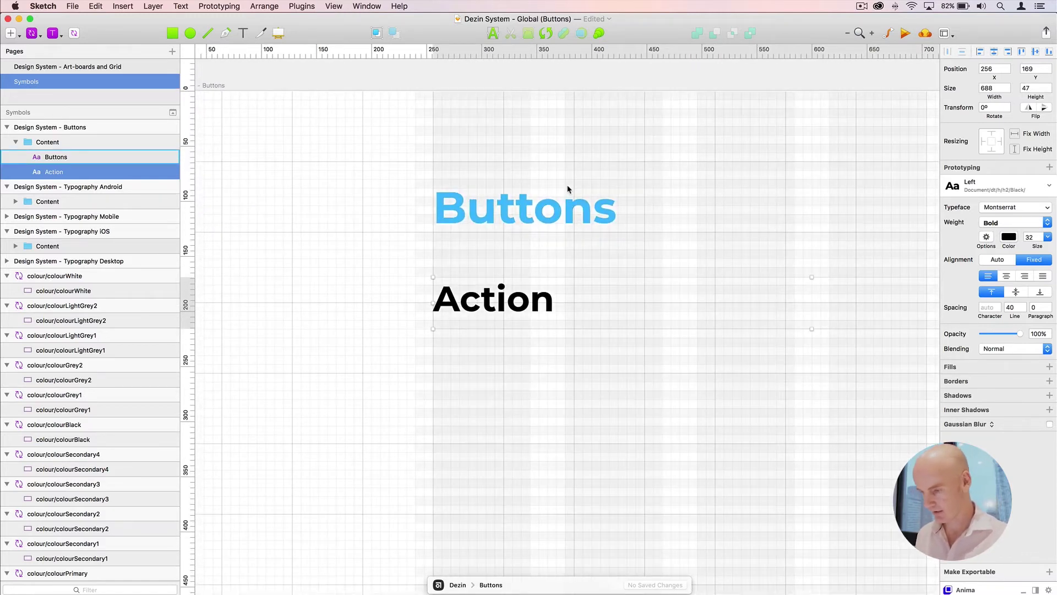
Draw a 208 by 48 rectangle at X 256 and Y 256, below the Action subheading
scroll(585, 284, down, 5)
scroll(584, 285, right, 5)
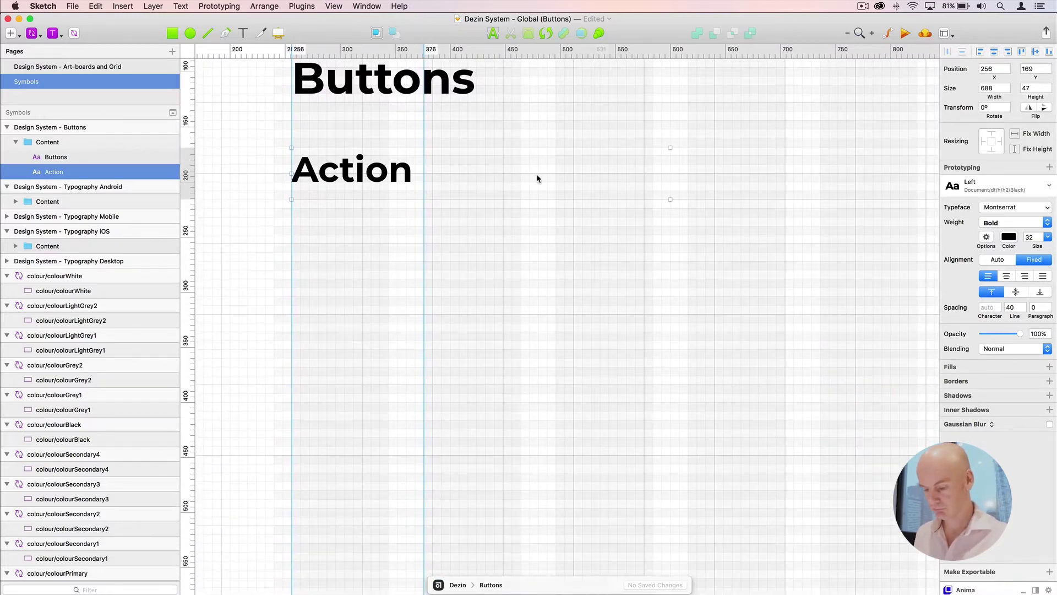
key(r)
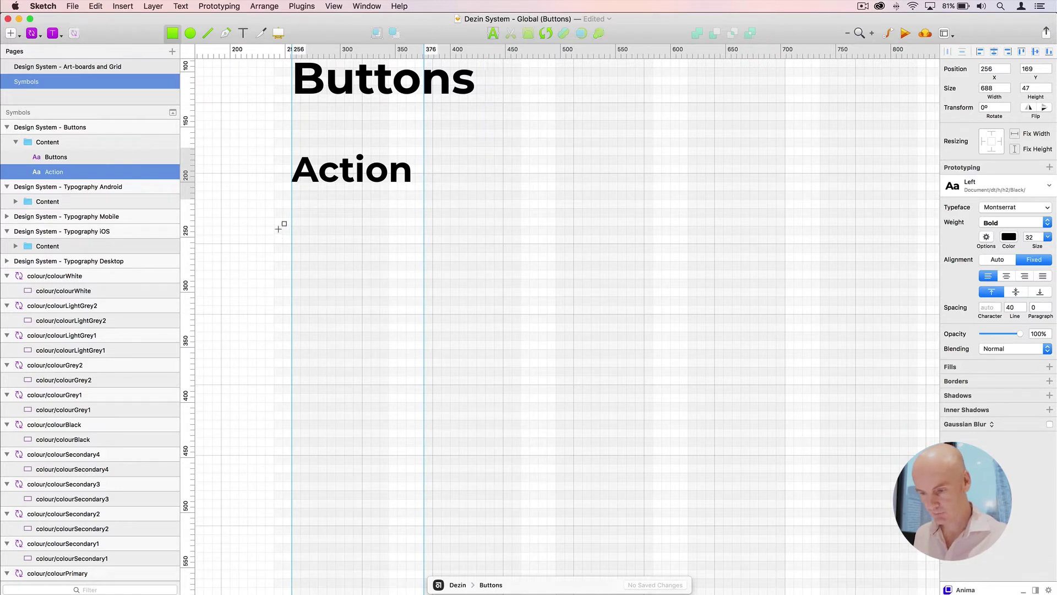
drag(293, 243, 518, 296)
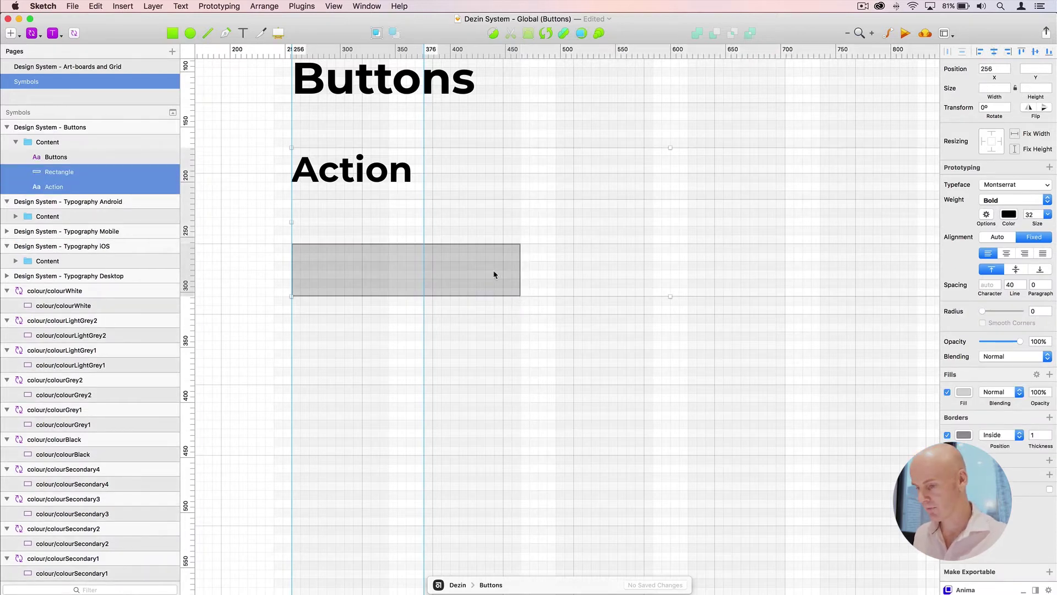
click(499, 277)
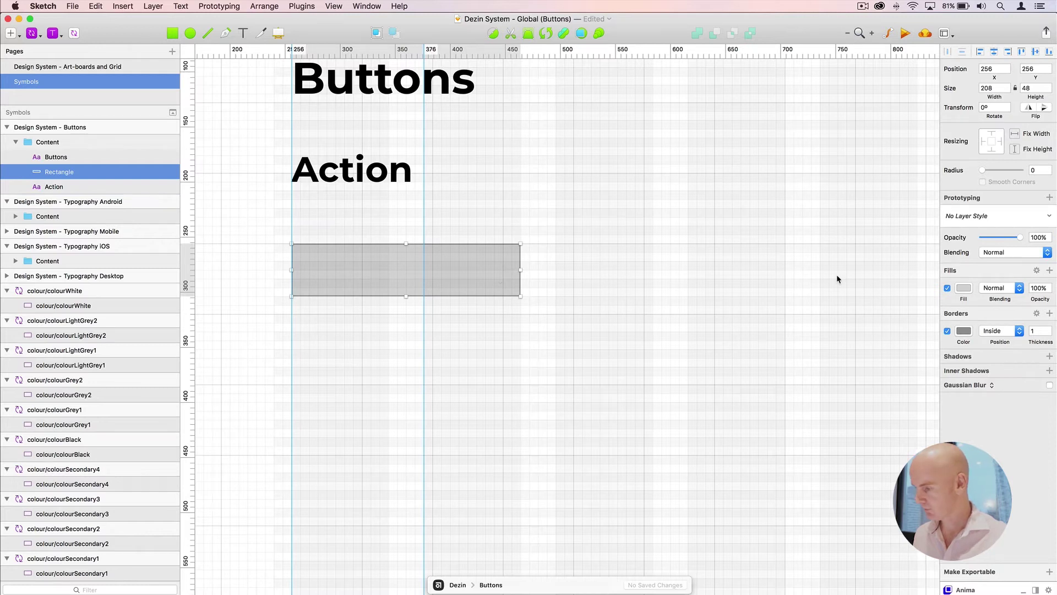
Apply the shared layer style colour/colourPrimary/100% to the rectangle
click(981, 220)
mouse_move(983, 233)
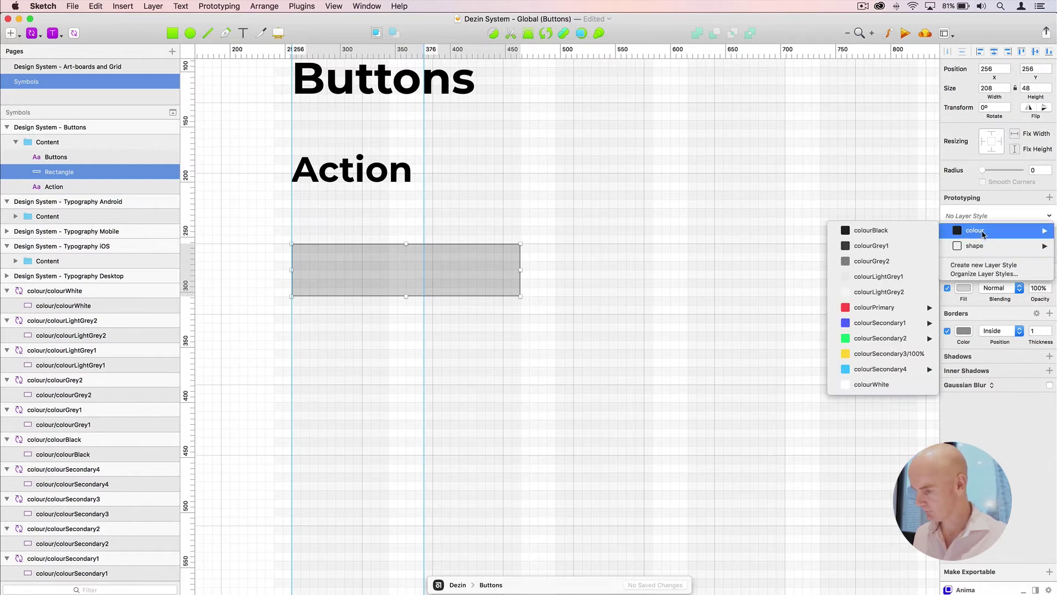
mouse_move(892, 311)
click(803, 308)
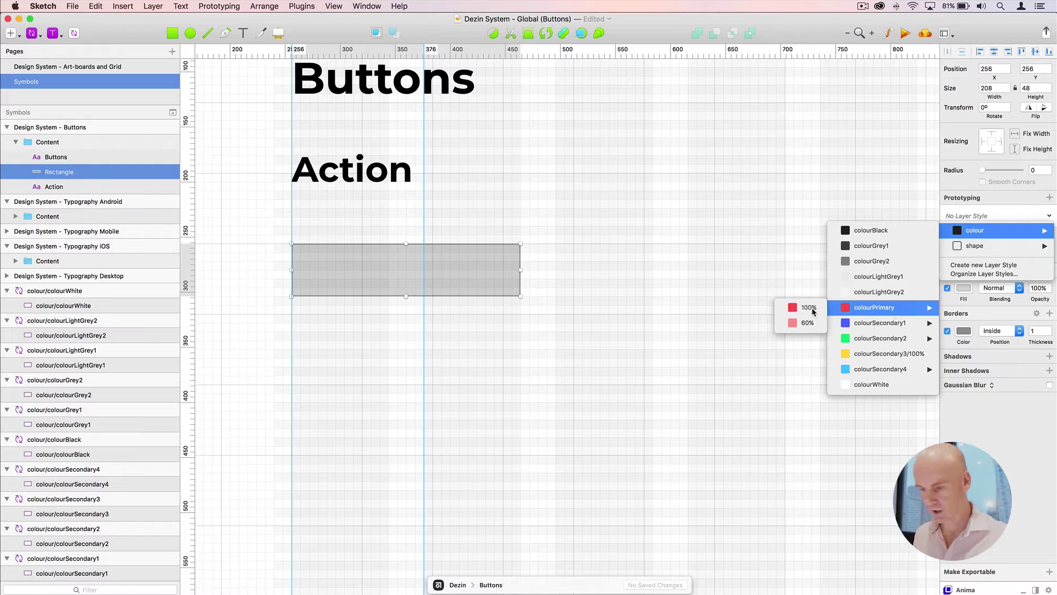
Set the rectangle's corner radius to 24 and move its layer out of the Content group, above it
click(1038, 169)
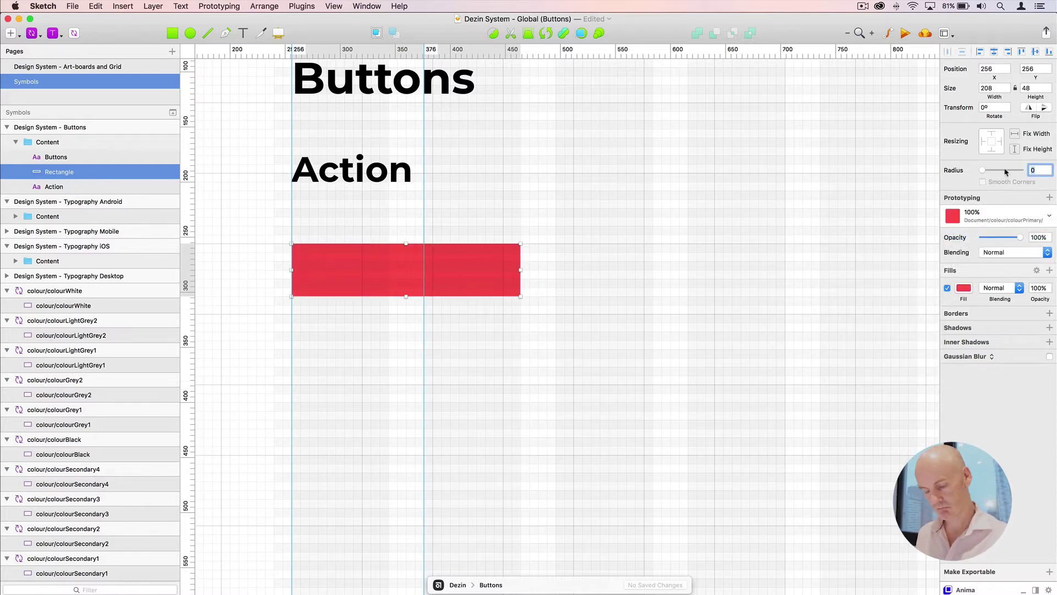
text(24)
key(Return)
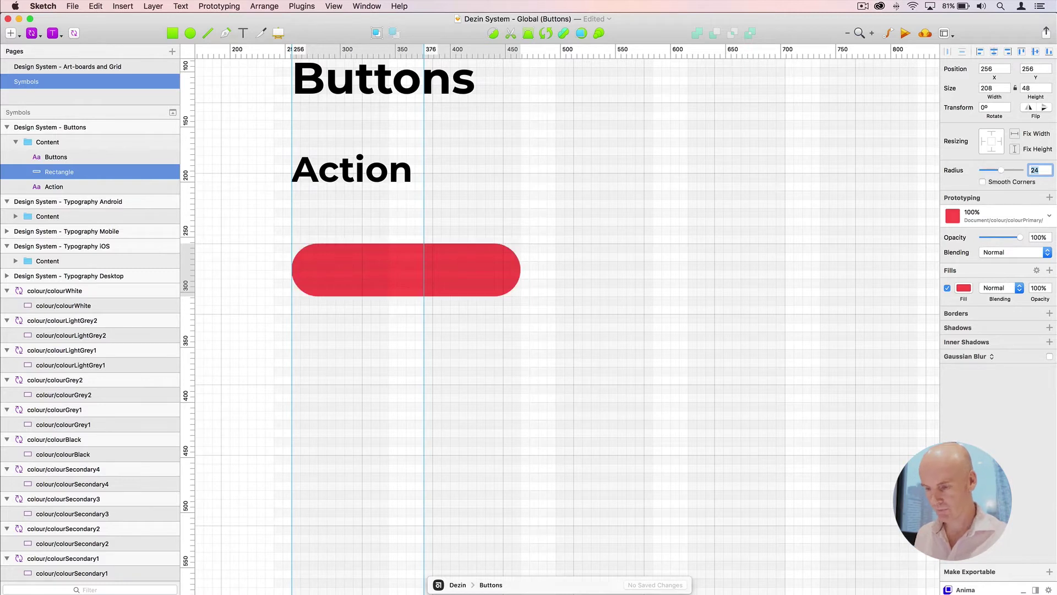
click(436, 283)
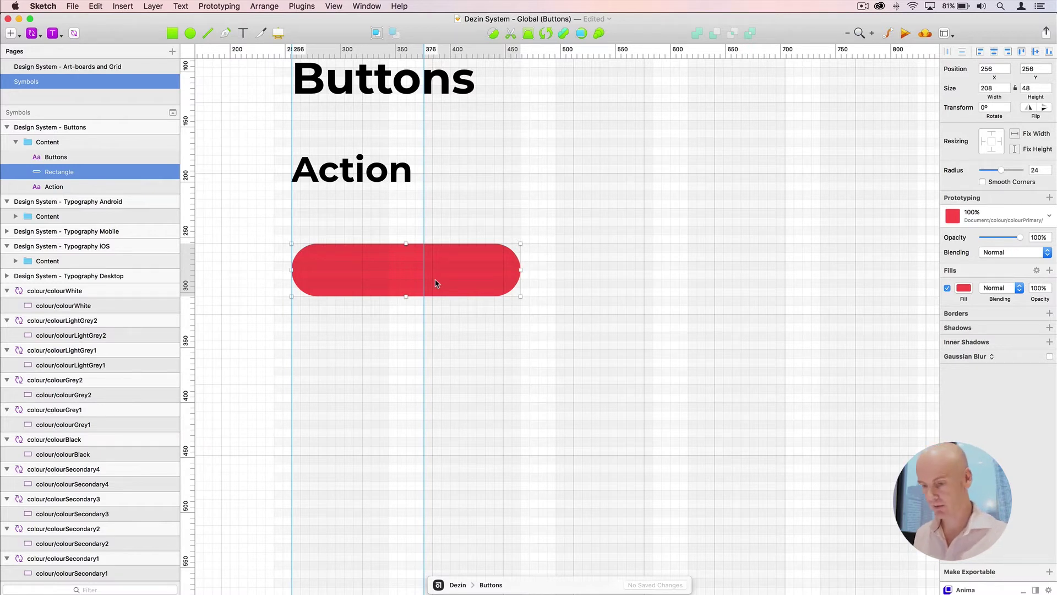
drag(53, 172, 43, 139)
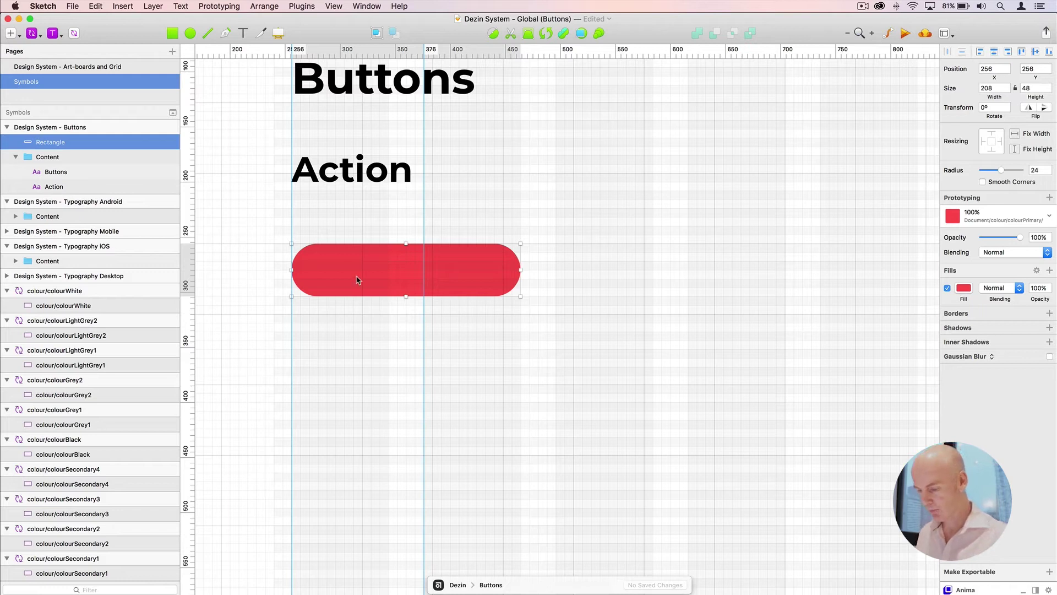
Add a text box about 170 wide over the red button shape, reading Label
key(t)
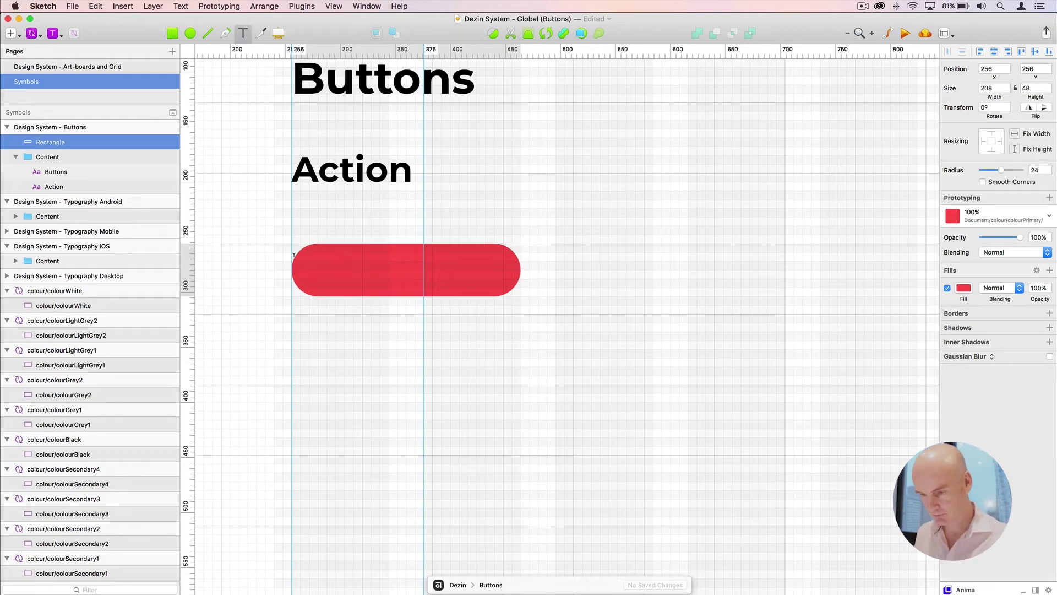
drag(309, 255, 494, 283)
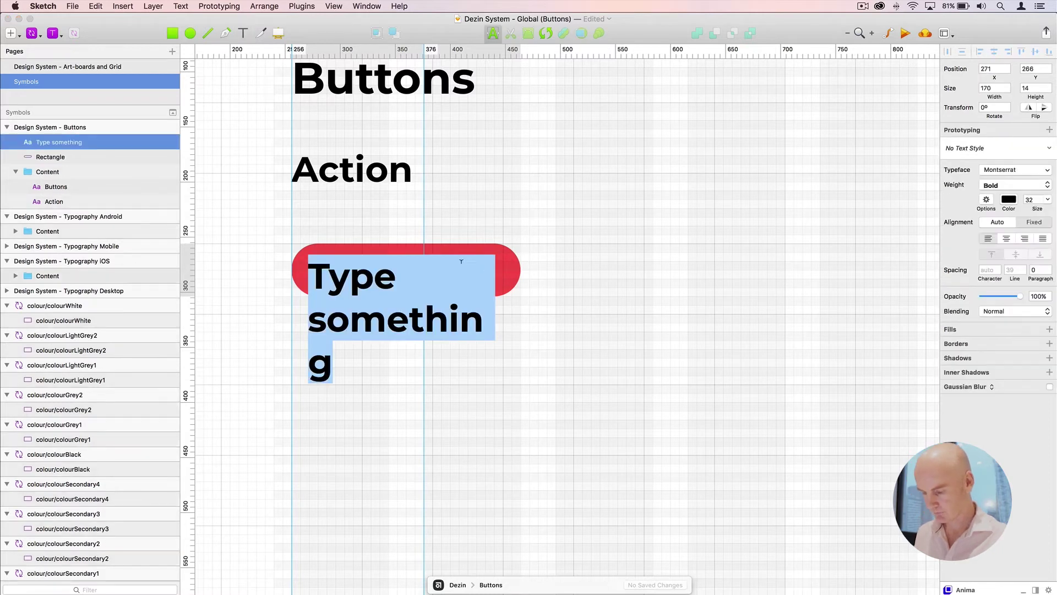
text(Label)
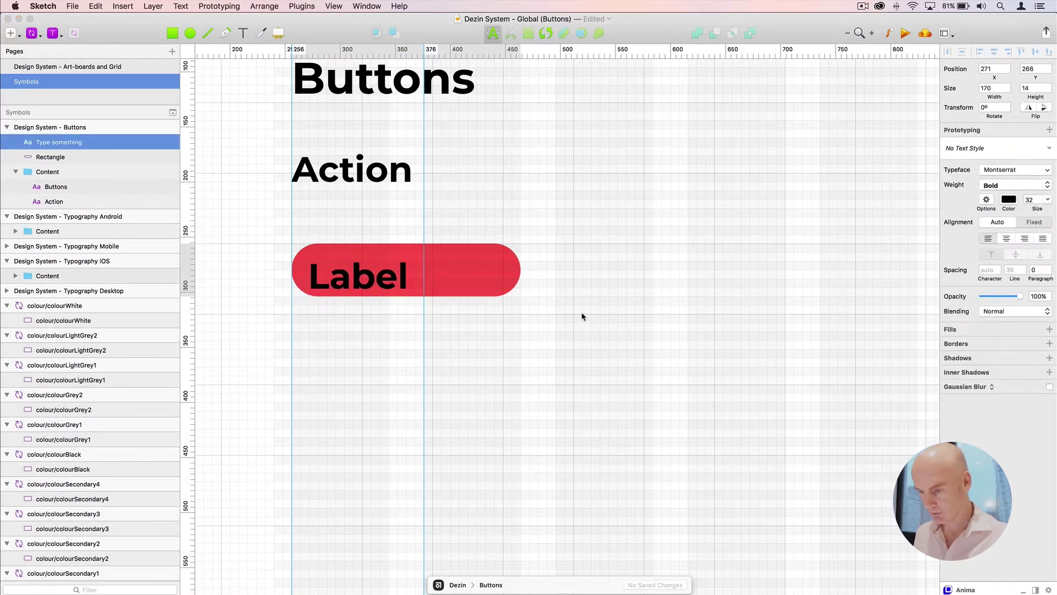
key(Escape)
Apply the shared text style dt/p/p/White/Center to the button's Label text
click(995, 186)
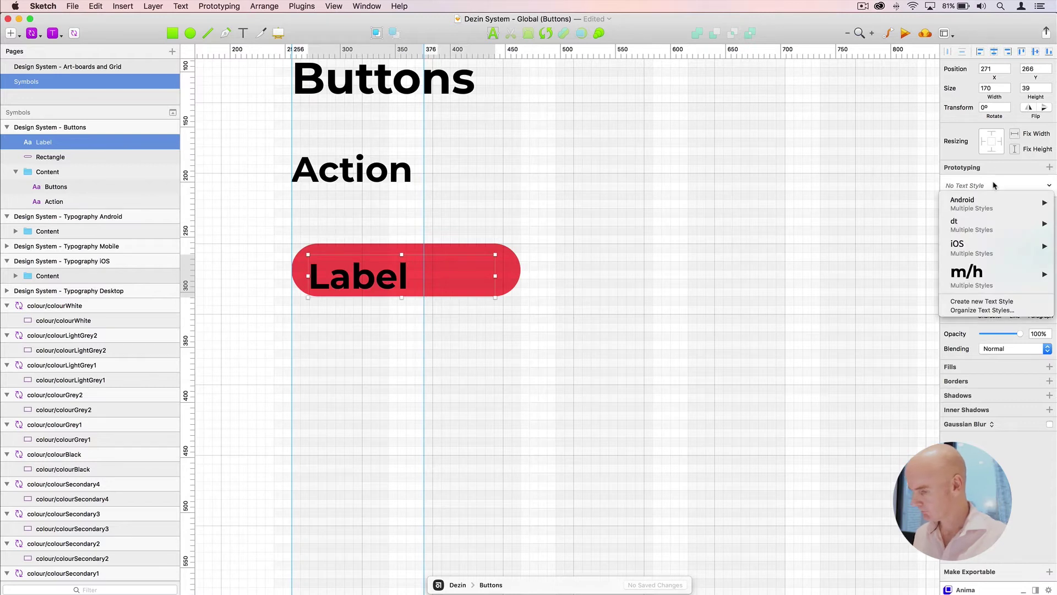
mouse_move(980, 228)
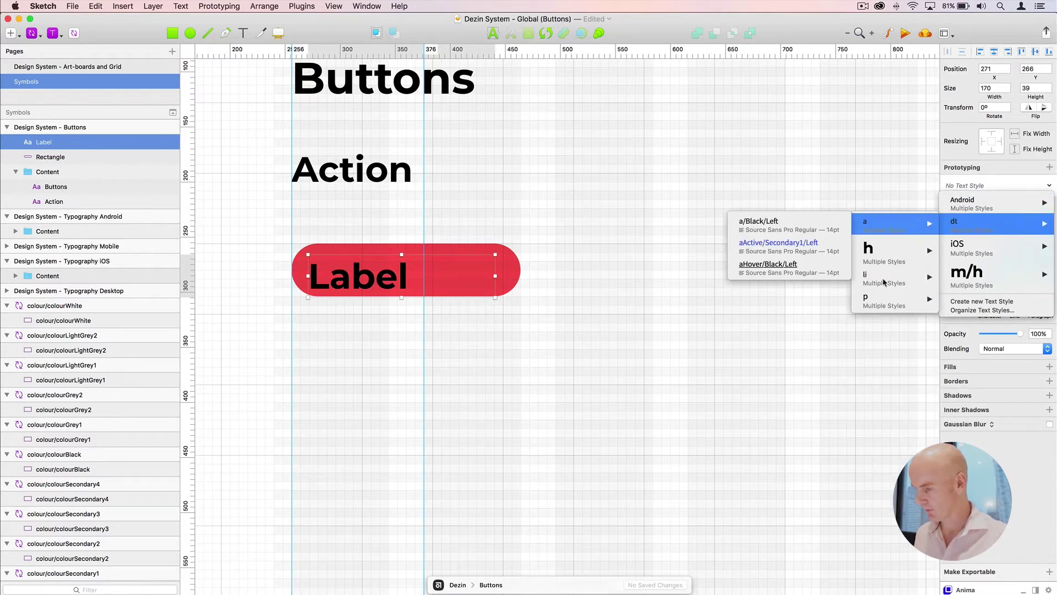
mouse_move(884, 294)
mouse_move(793, 301)
mouse_move(678, 342)
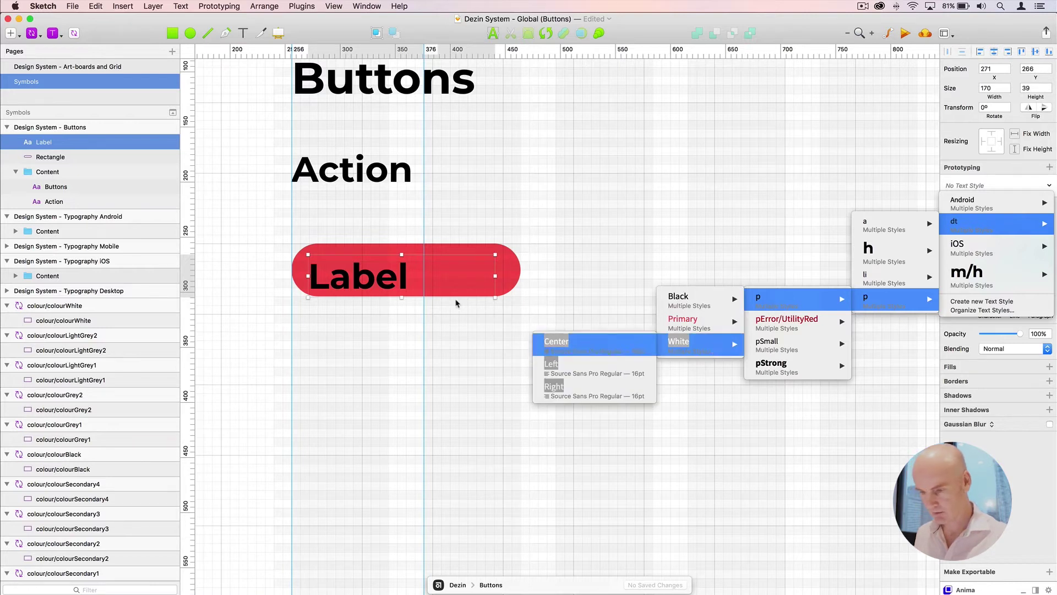
click(584, 344)
Resize the Label text box to 176 wide and centre it on the red button at X 272, Y 267
drag(390, 272, 394, 275)
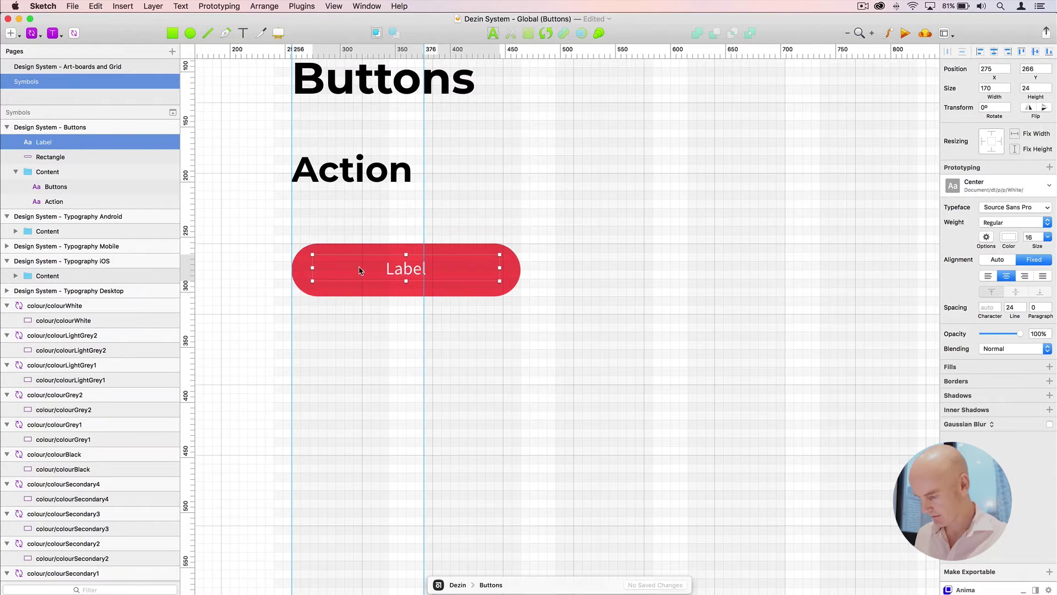
scroll(359, 269, up, 5)
drag(334, 230, 331, 230)
drag(711, 230, 718, 227)
key(Down)
key(ctrl+g)
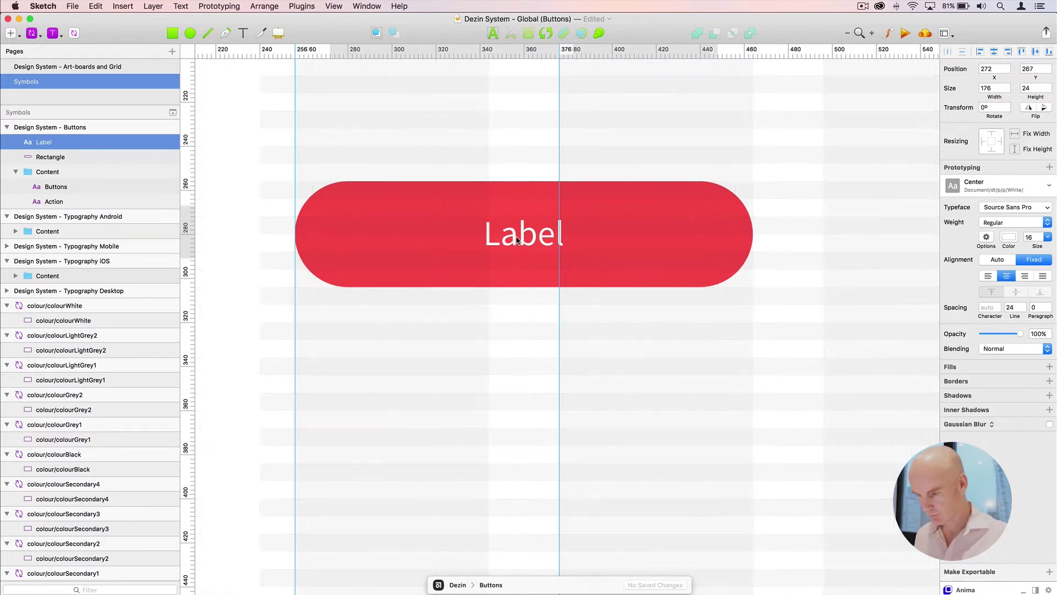
key(ctrl+g)
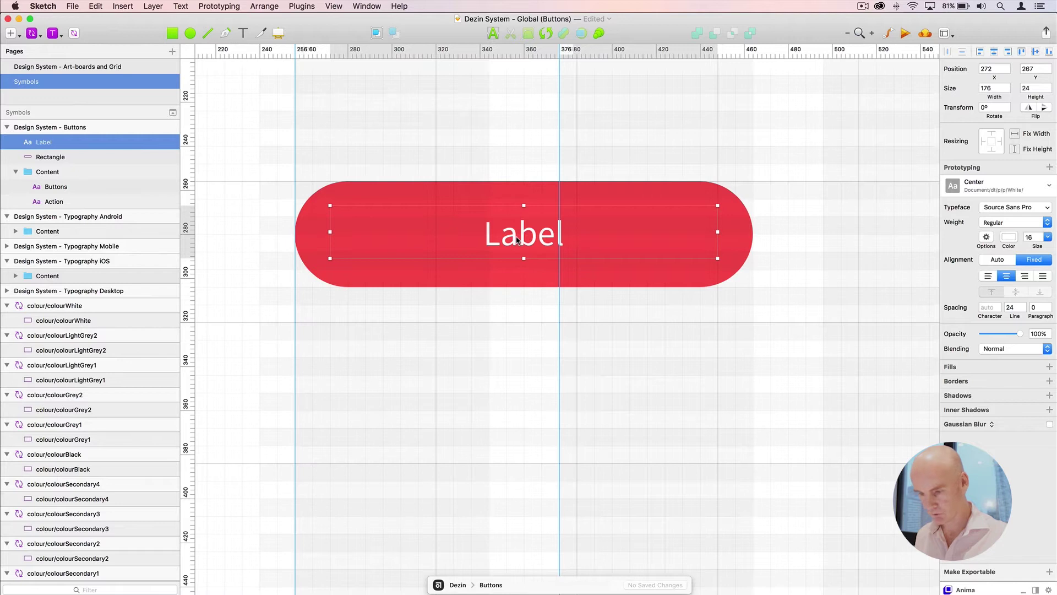
key(ctrl+minus)
scroll(529, 238, right, 3)
scroll(528, 238, down, 1)
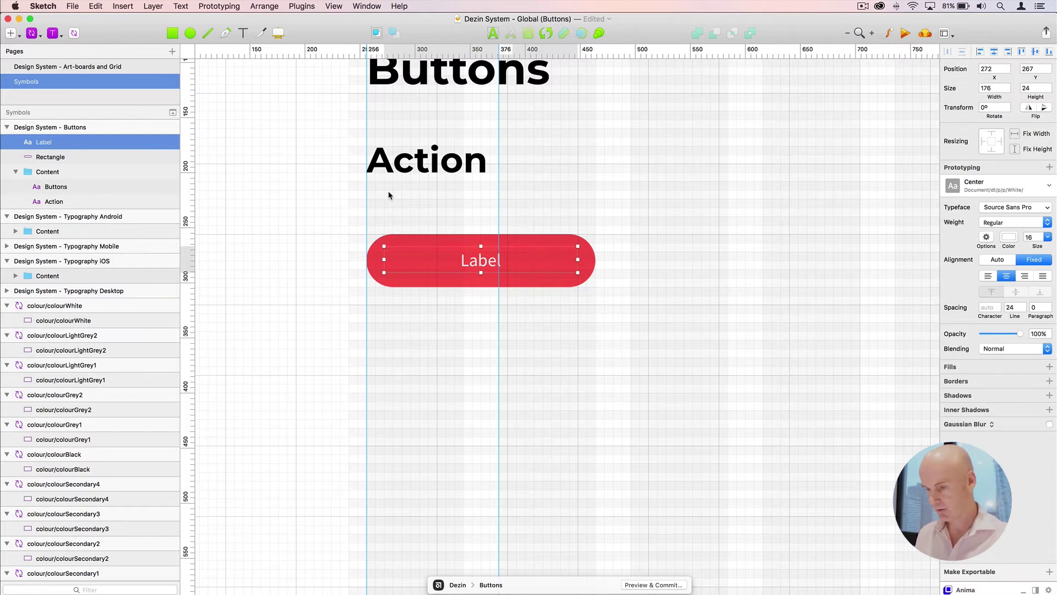
In the Typography Desktop artboard, move the link and list samples down to make room beneath the black paragraph samples
key(super+minus)
key(super+minus)
click(416, 191)
drag(576, 213, 354, 227)
drag(903, 88, 664, 182)
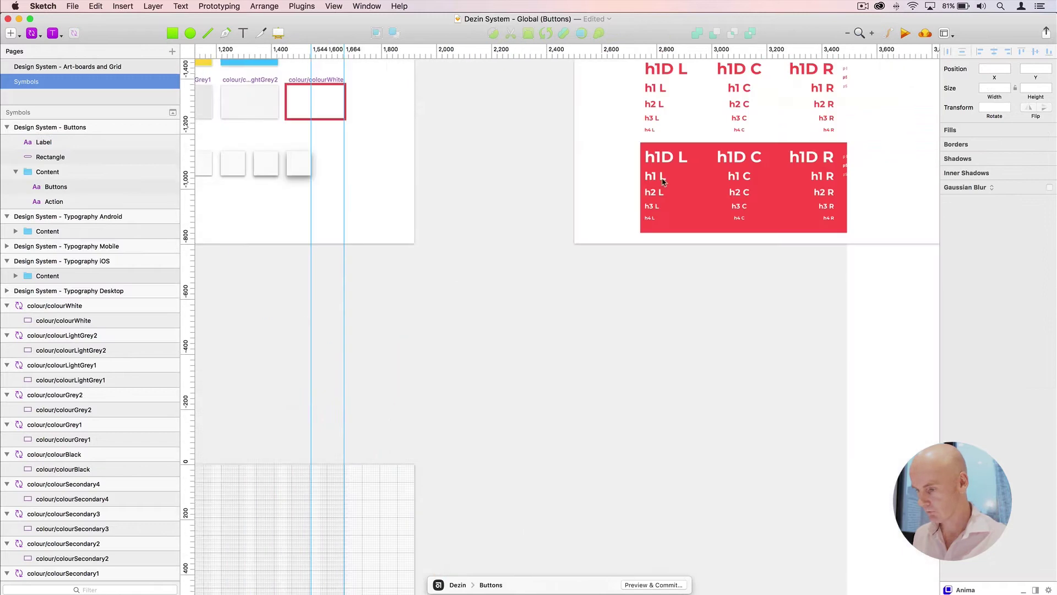
scroll(663, 182, right, 10)
scroll(663, 182, up, 5)
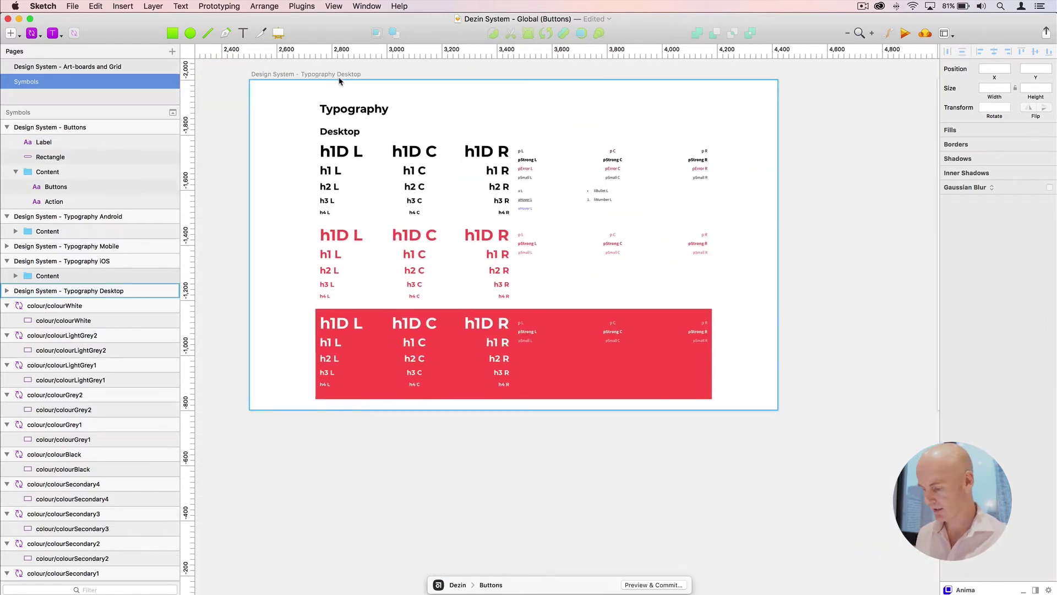
click(339, 81)
key(super+plus)
key(super+plus)
drag(732, 219, 400, 299)
key(super+minus)
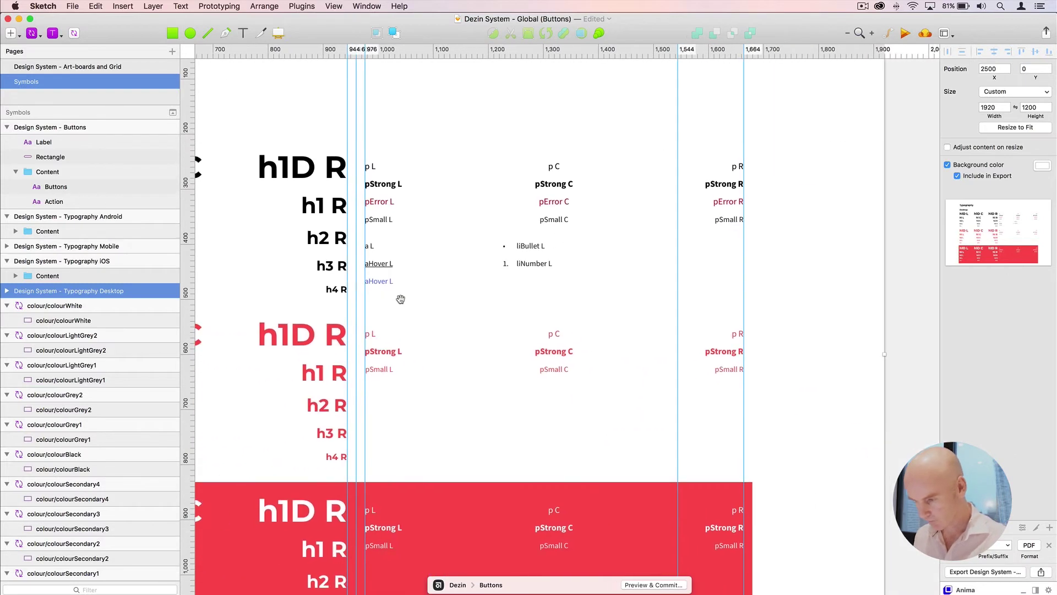
scroll(560, 273, up, 1)
scroll(560, 273, left, 1)
drag(598, 313, 397, 258)
key(shift+Down)
key(shift+Down)
key(shift+Down)
key(shift+Down)
key(shift+Down)
key(shift+Down)
click(458, 159)
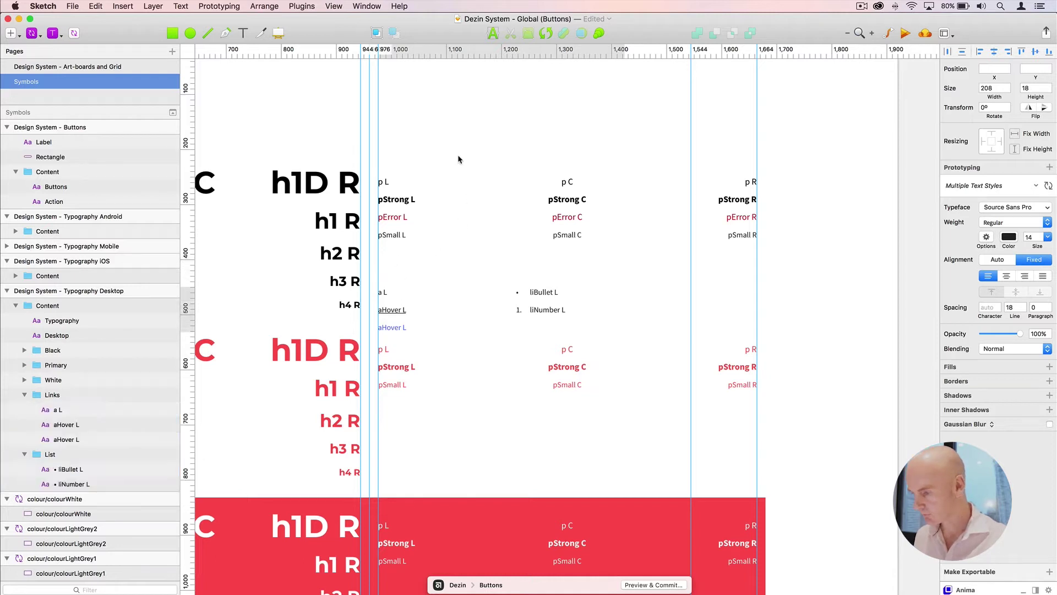
Duplicate the black p L, p C and p R samples and place the copies at Y 390, below the pSmall row
drag(828, 190, 398, 176)
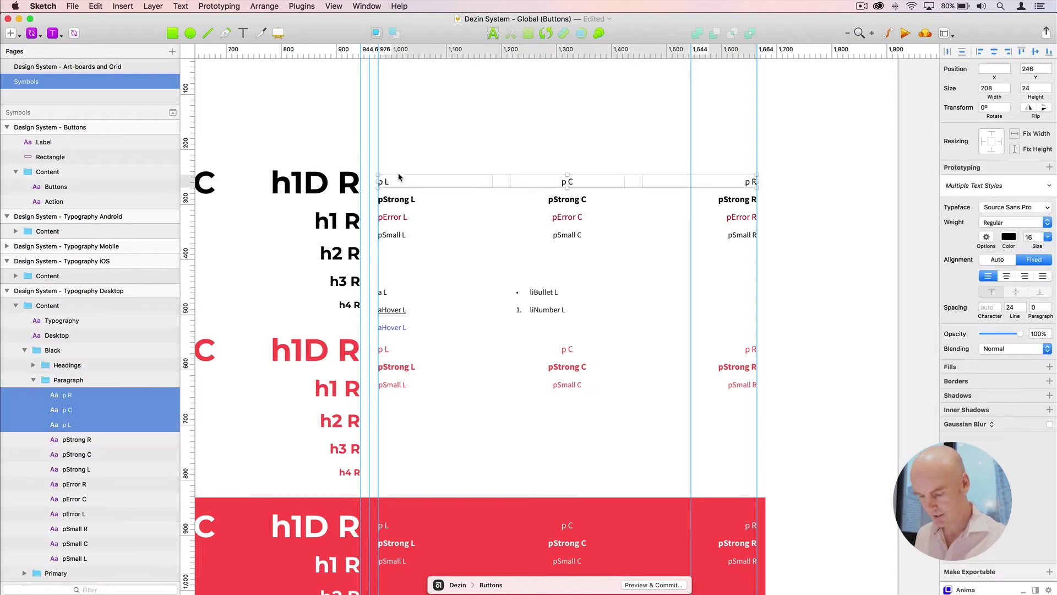
key(super+c)
key(shift+Down)
key(shift+Down)
key(shift+Down)
key(shift+Down)
key(shift+Down)
key(shift+Down)
key(shift+Down)
key(shift+Down)
key(shift+Down)
key(shift+Down)
key(shift+Down)
key(shift+Down)
key(shift+Down)
key(shift+Down)
key(shift+Down)
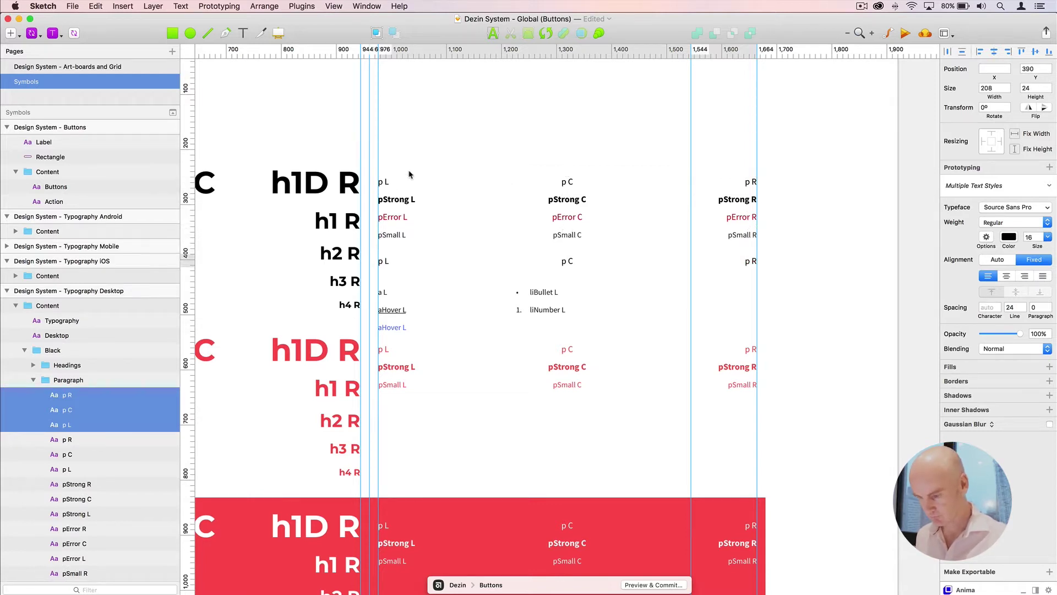
Show the column layout and lower the copied p L, p C and p R row to Y 406
key(super+2)
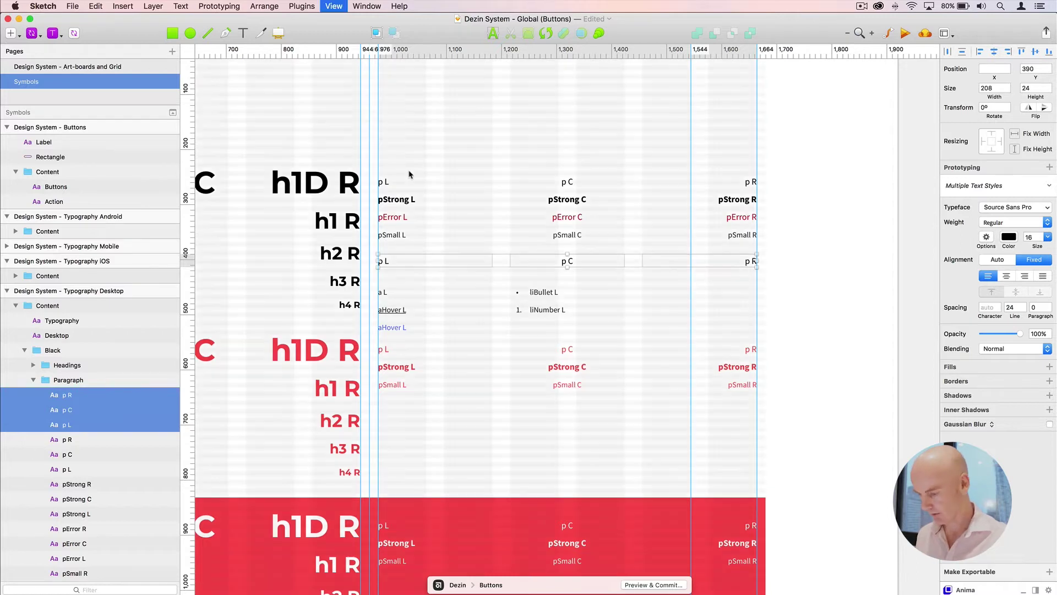
scroll(409, 173, left, 5)
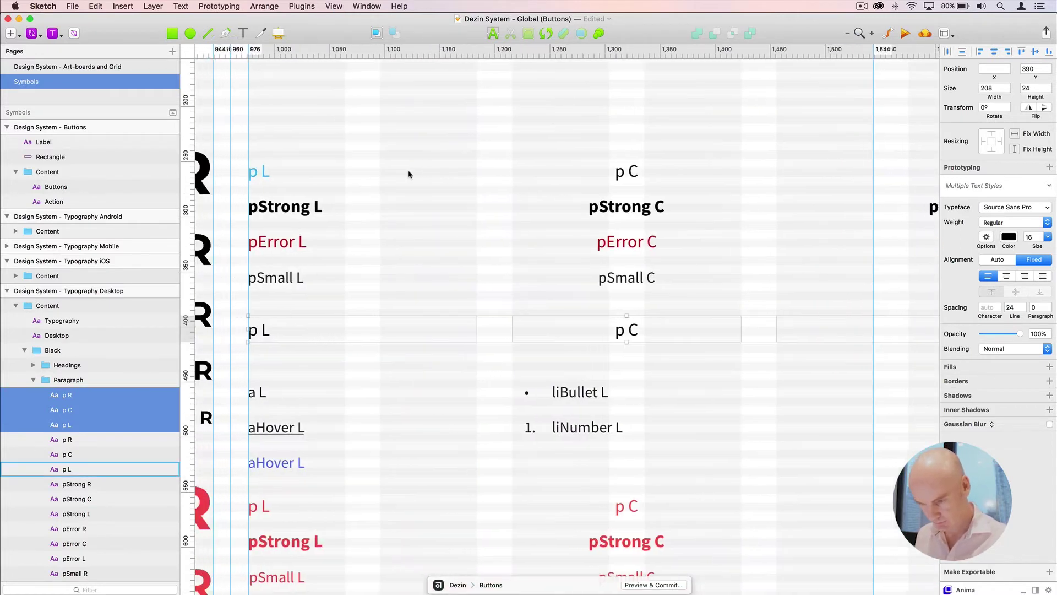
key(shift+Down)
key(shift+Down)
key(shift+Down)
key(shift+Up)
key(shift+Up)
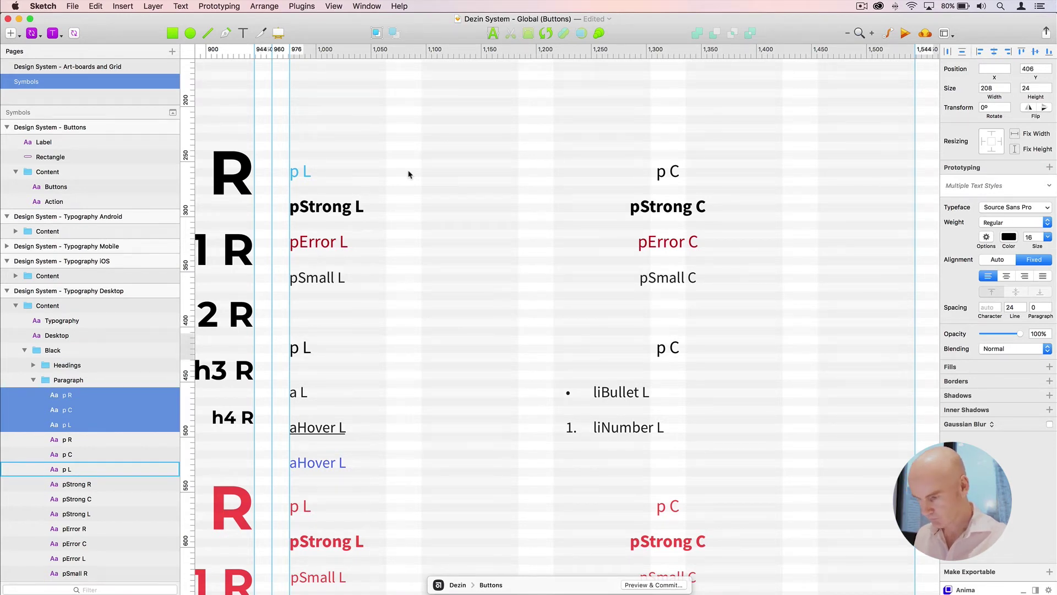
key(super+minus)
click(512, 120)
Change the copied left-aligned sample's text to aLabel L and copy the word aLabel
scroll(496, 102, down, 5)
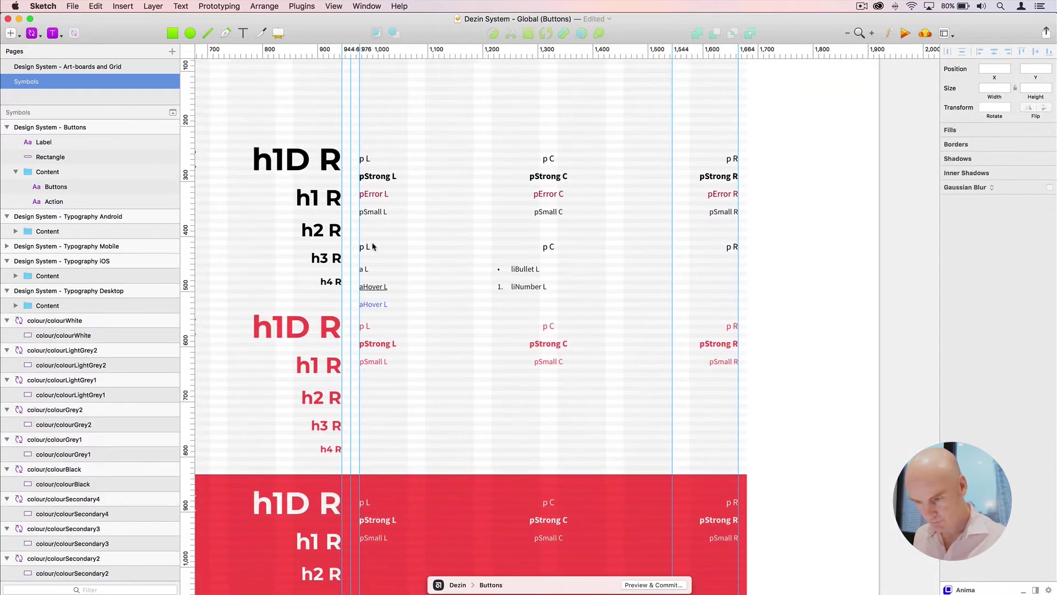
click(364, 247)
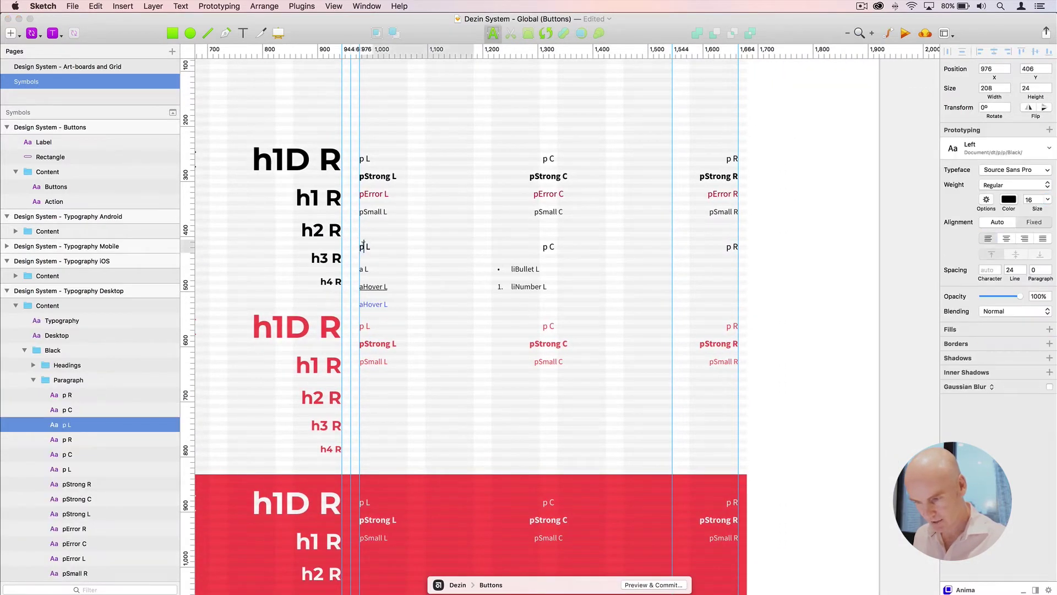
text(aLabel)
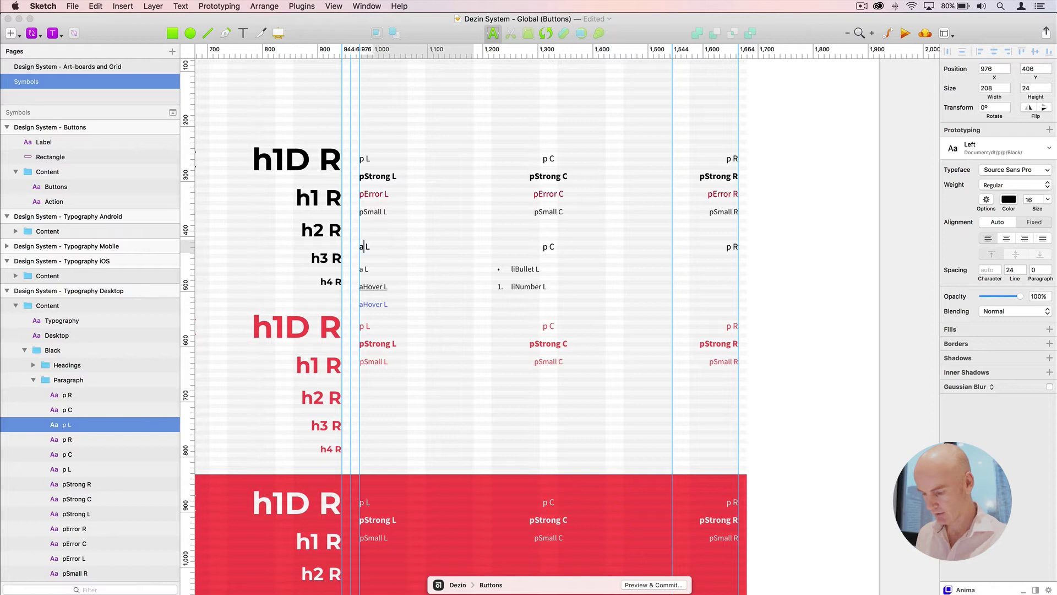
drag(384, 246, 359, 246)
key(Escape)
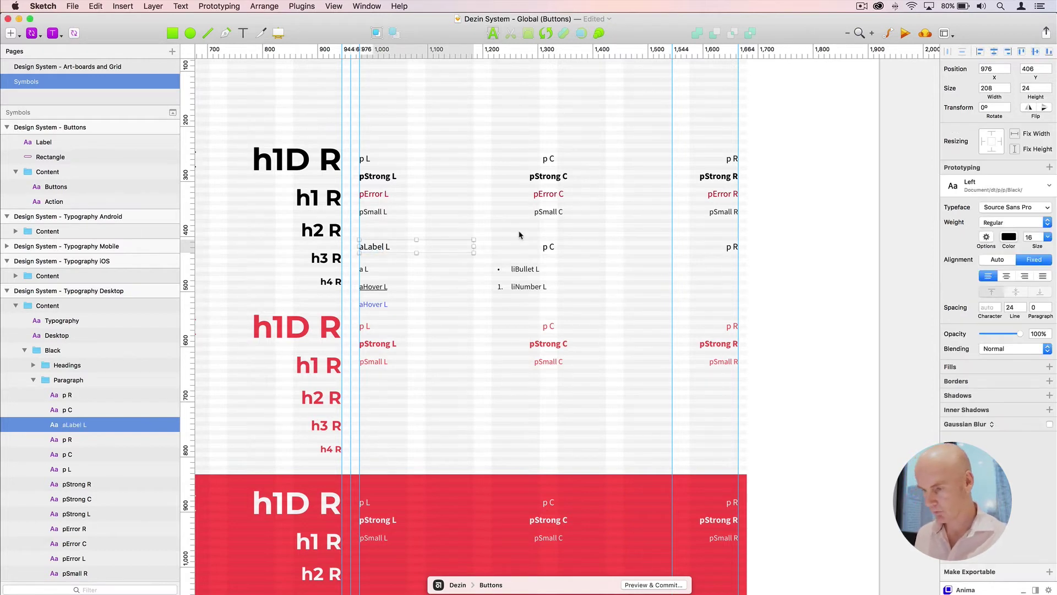
Replace the p in the copied centred sample with the copied word so it reads aLabel C
key(super+plus)
drag(517, 232, 358, 148)
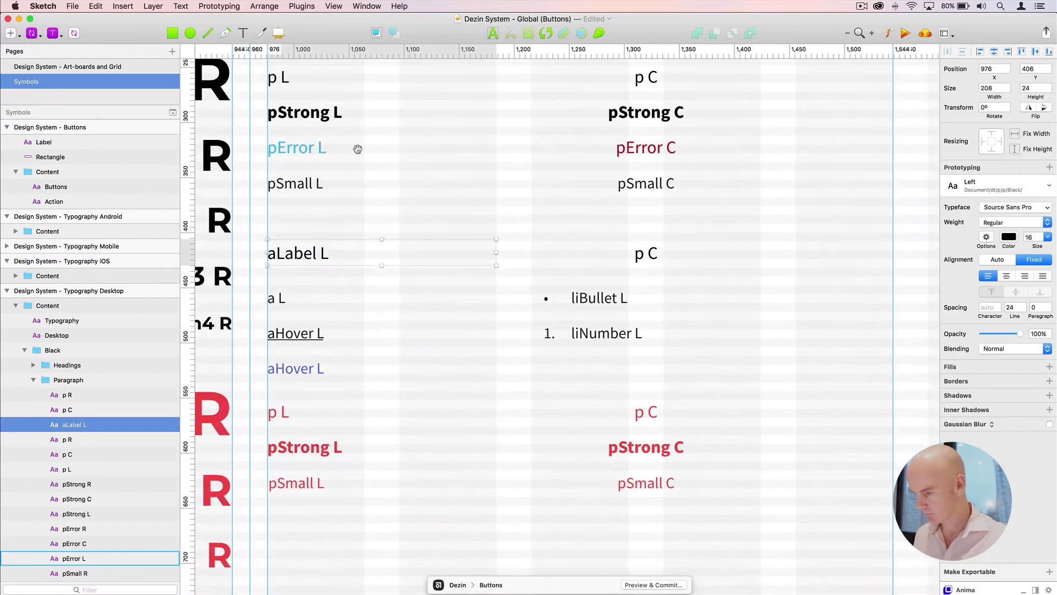
click(638, 252)
double_click(637, 252)
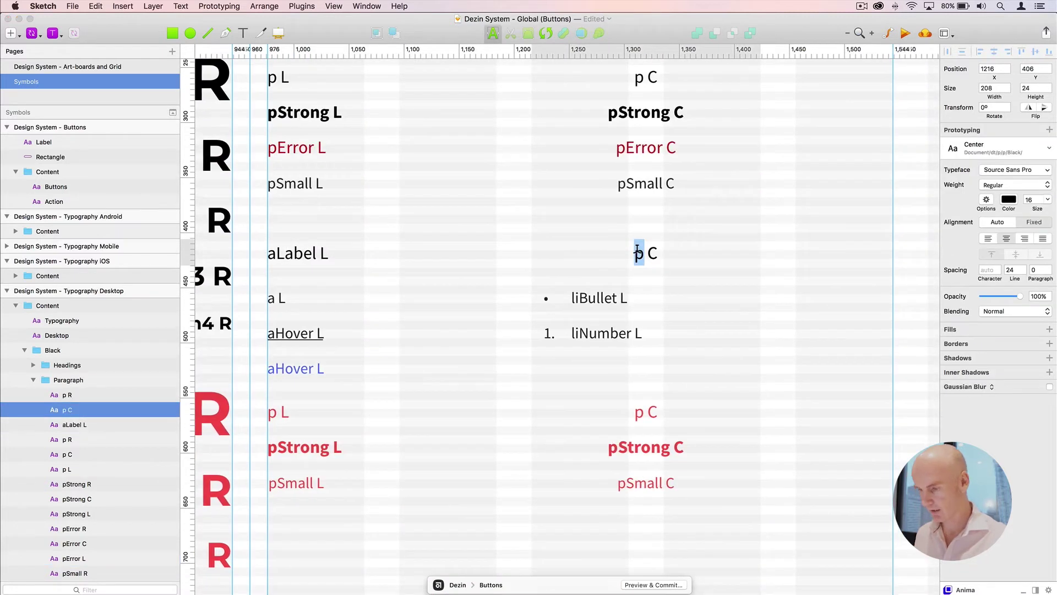
key(super+v)
key(Escape)
Replace the p in the copied right-aligned sample with the copied word so it reads aLabel R
scroll(801, 254, right, 5)
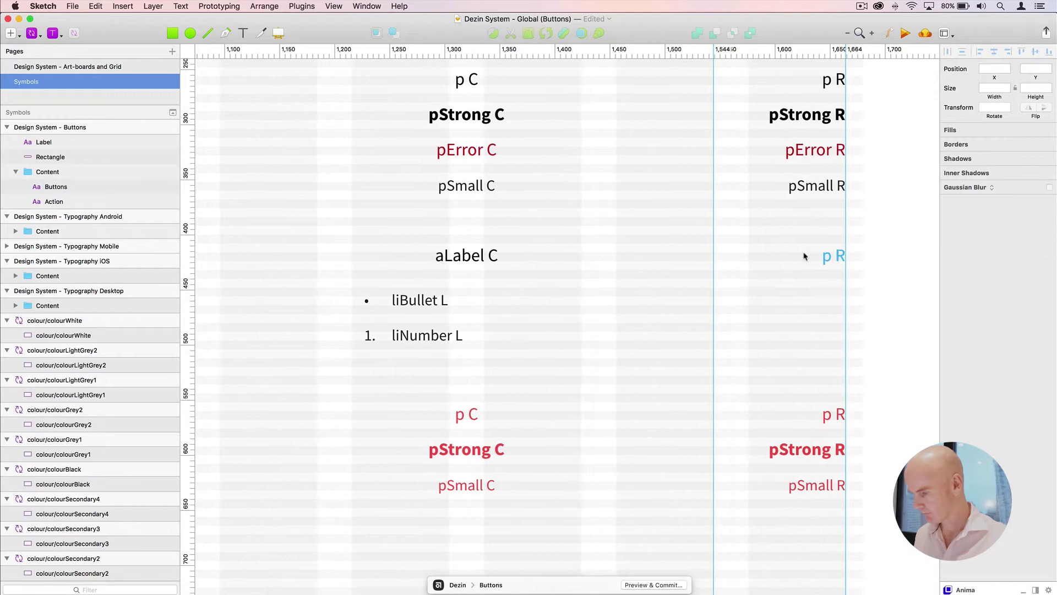
click(825, 255)
double_click(825, 255)
key(super+v)
key(Escape)
click(661, 280)
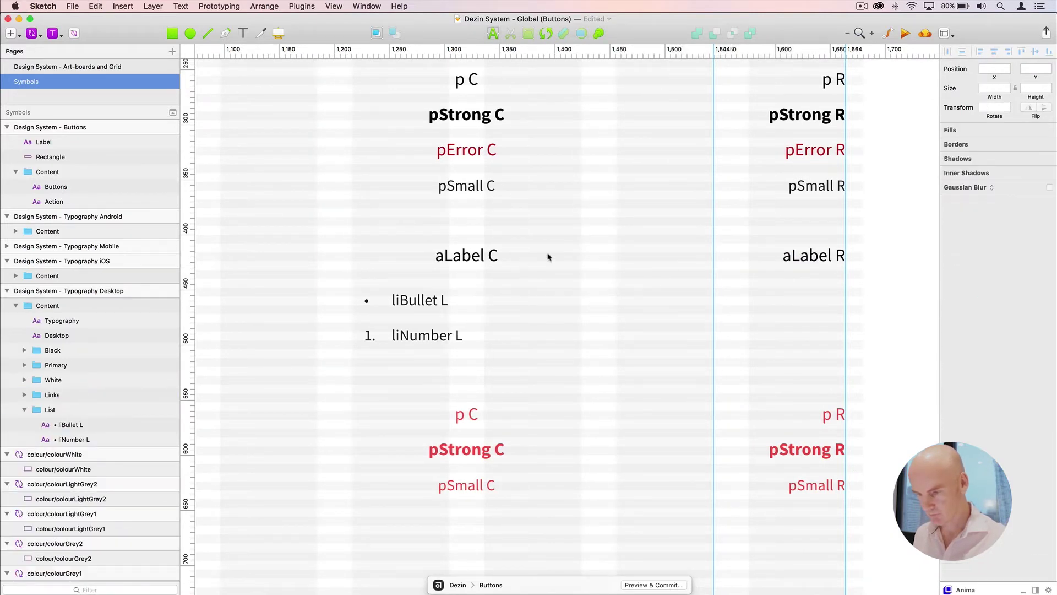
Create a text style named dt/a/aLabel/Black/Left from the aLabel L sample, copying the dt/a/aLabel/ prefix for reuse
scroll(633, 220, left, 3)
scroll(633, 220, down, 1)
click(267, 207)
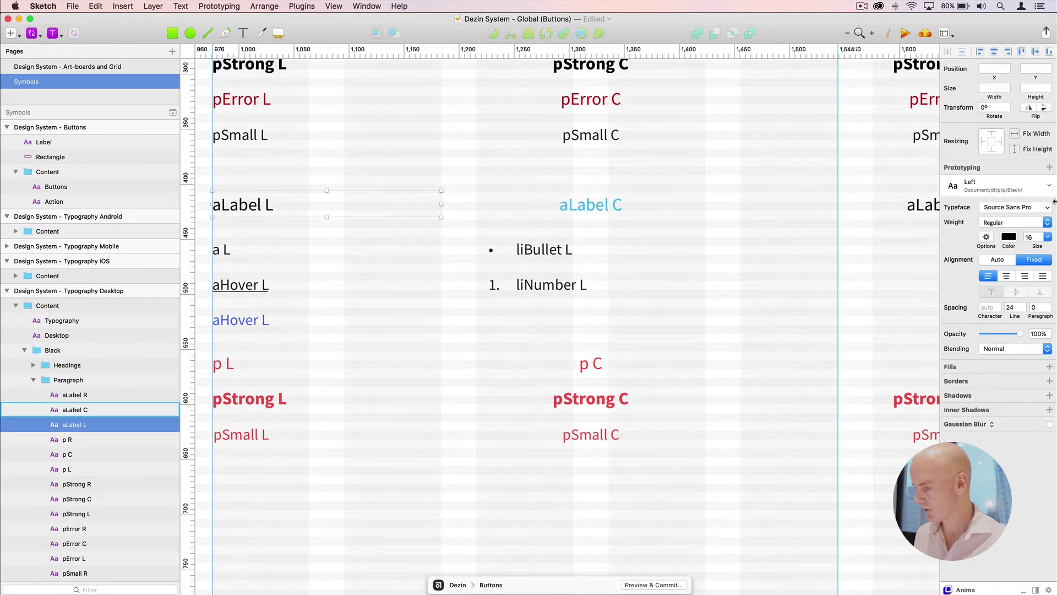
click(997, 186)
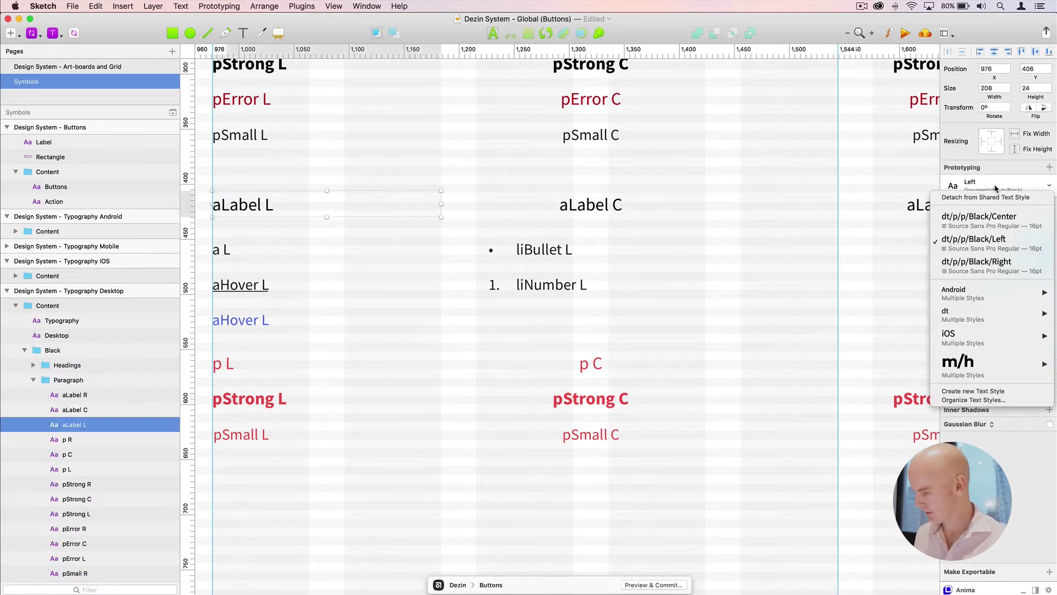
click(985, 394)
key(Right)
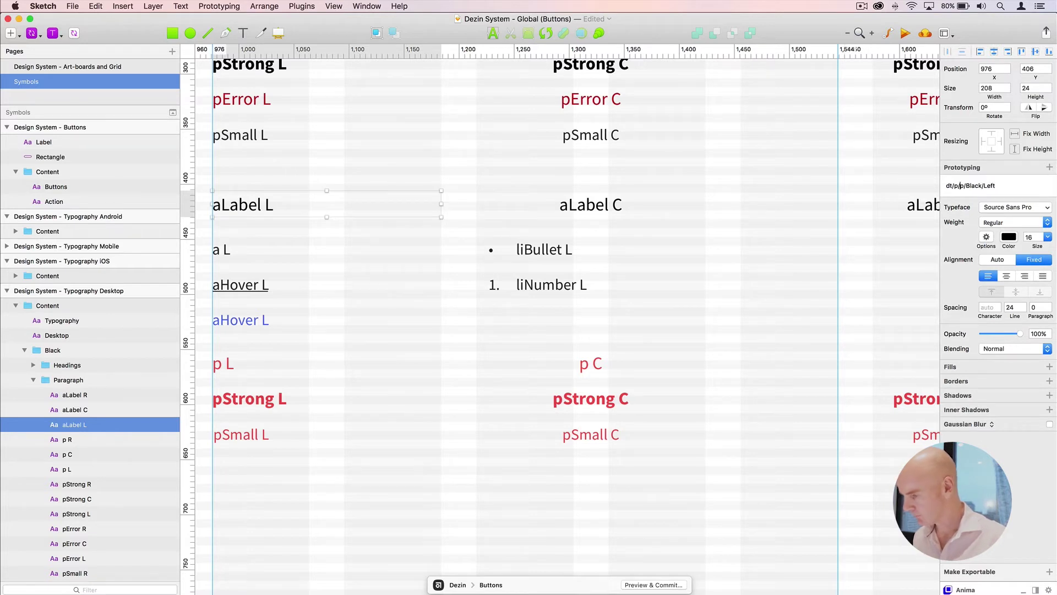
key(BackSpace)
text(a)
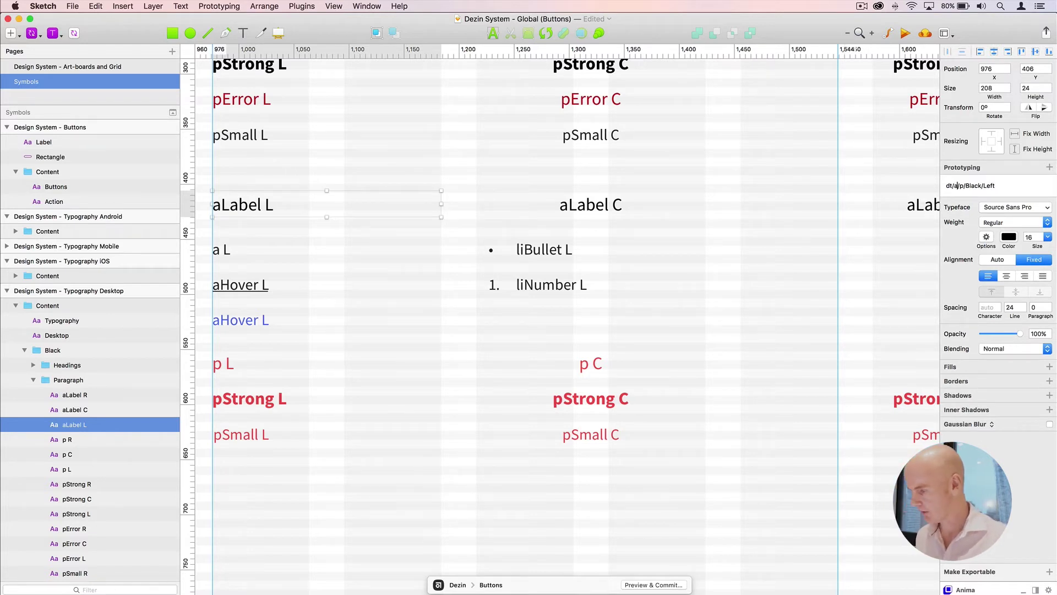
key(BackSpace)
text(aLabel)
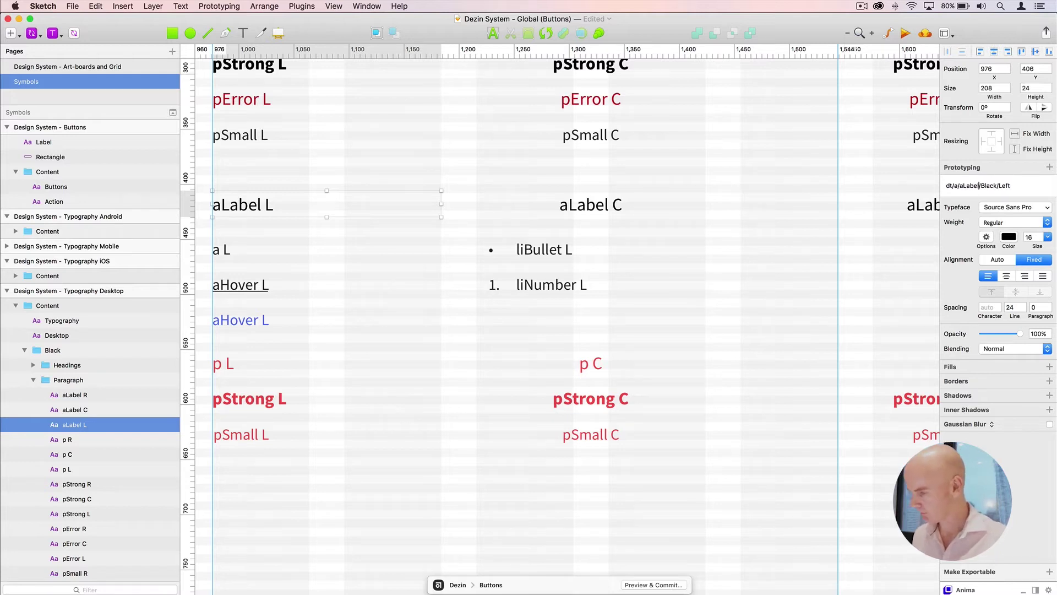
scroll(594, 142, down, 1)
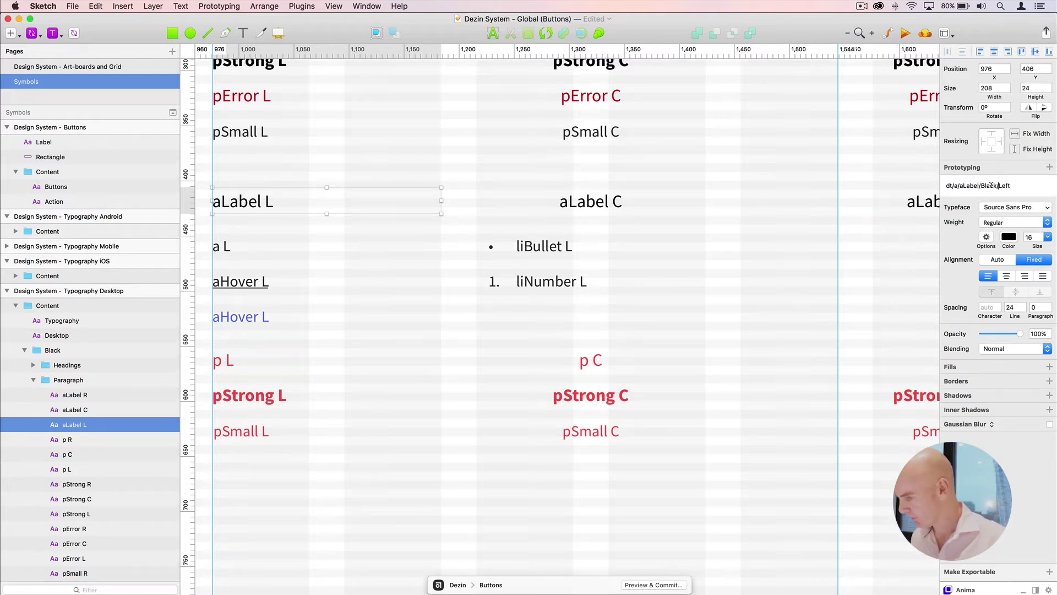
drag(980, 186, 903, 188)
key(super+c)
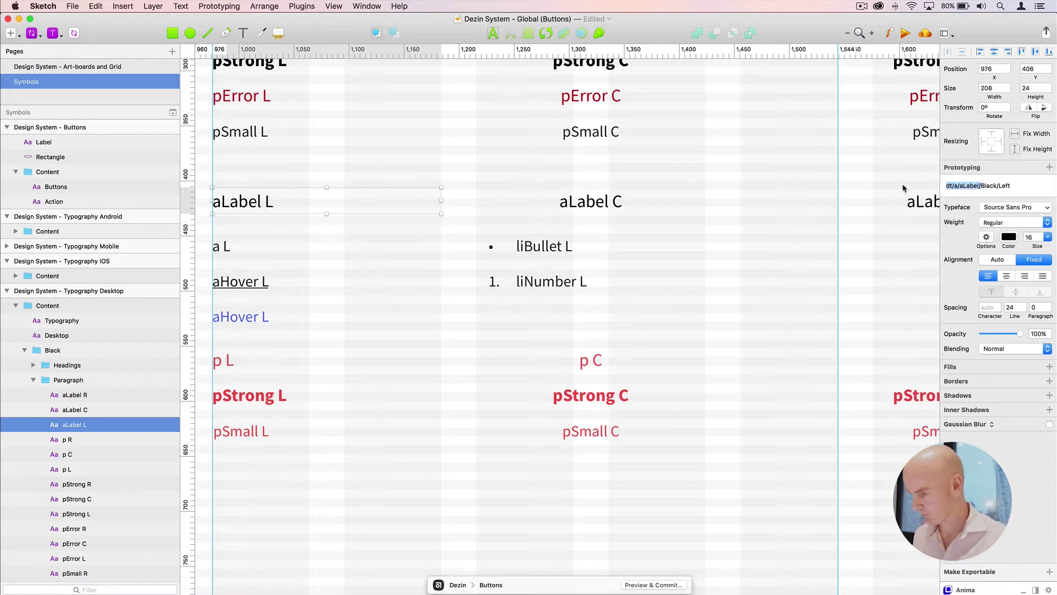
key(Return)
Create a text style named dt/a/aLabel/Black/Center from the aLabel C sample, using the copied prefix
click(594, 202)
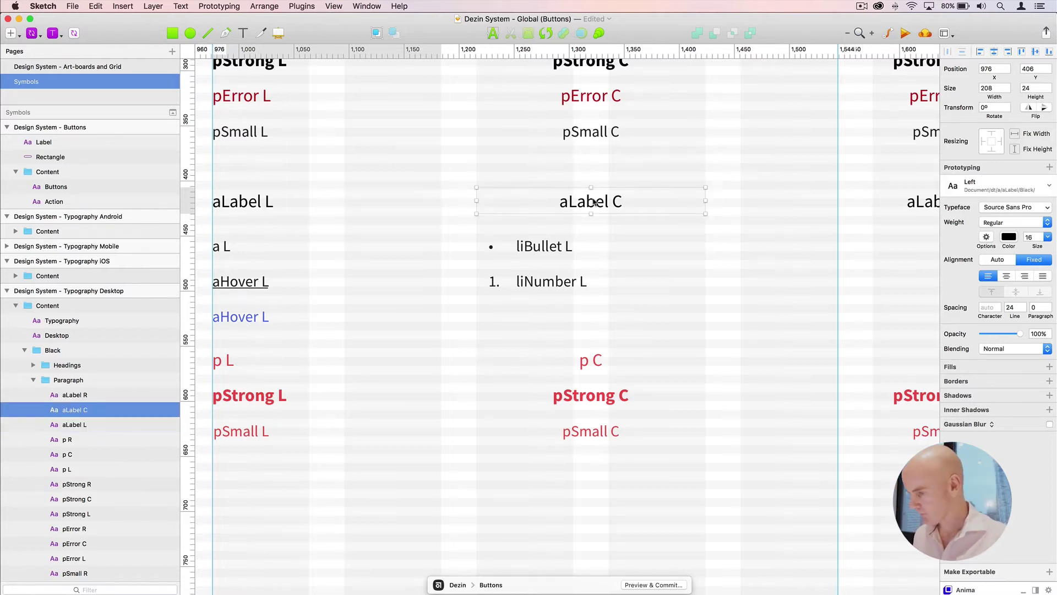
click(1011, 187)
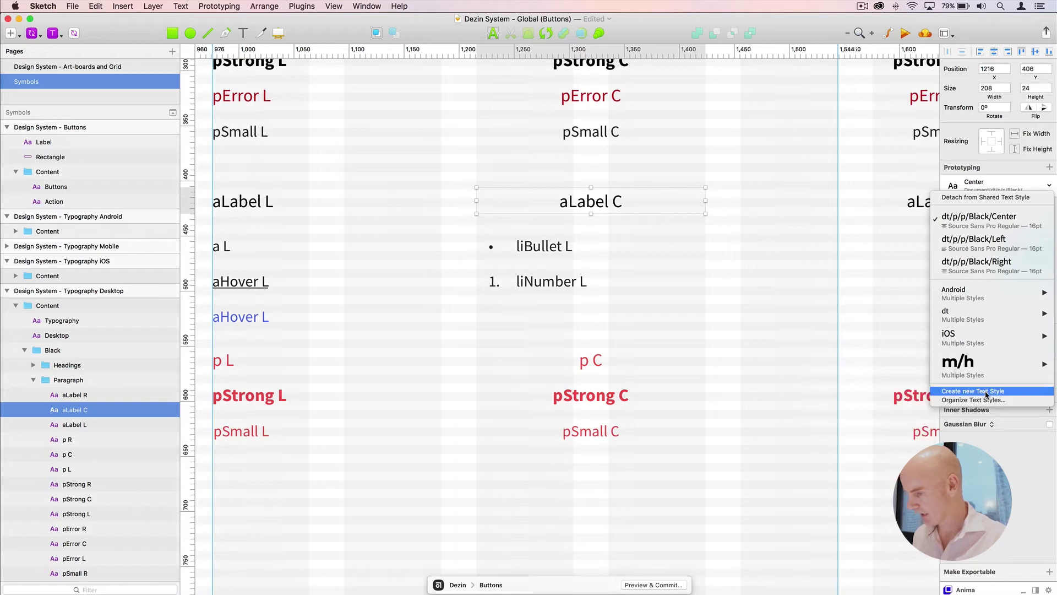
click(973, 391)
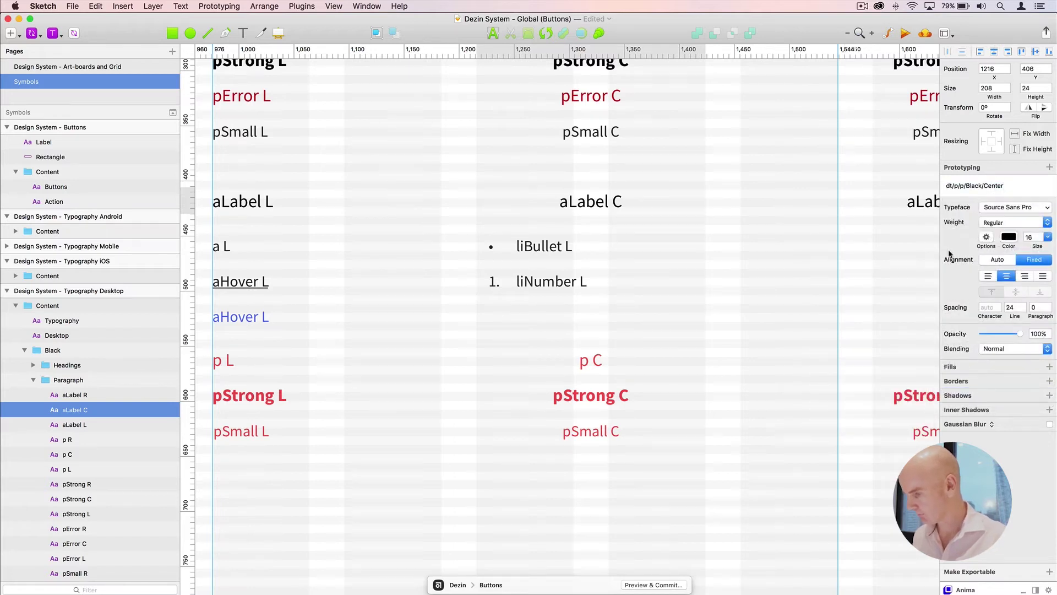
drag(966, 184, 938, 190)
key(super+v)
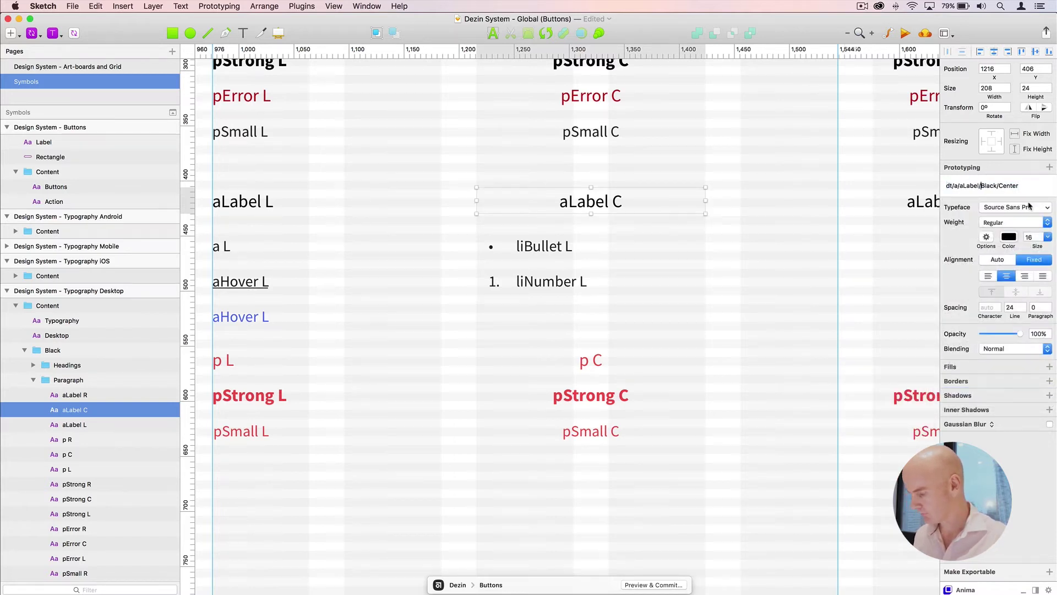
key(Return)
Create a text style named dt/a/aLabel/Black/Right from the aLabel R sample
click(769, 211)
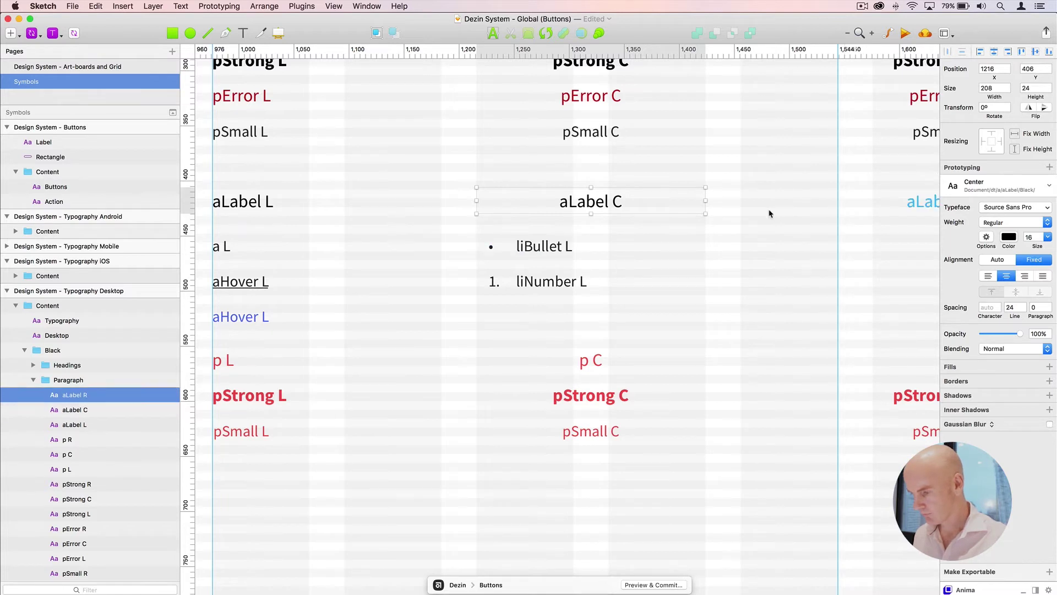
scroll(770, 211, right, 3)
drag(770, 212, 628, 210)
click(1000, 187)
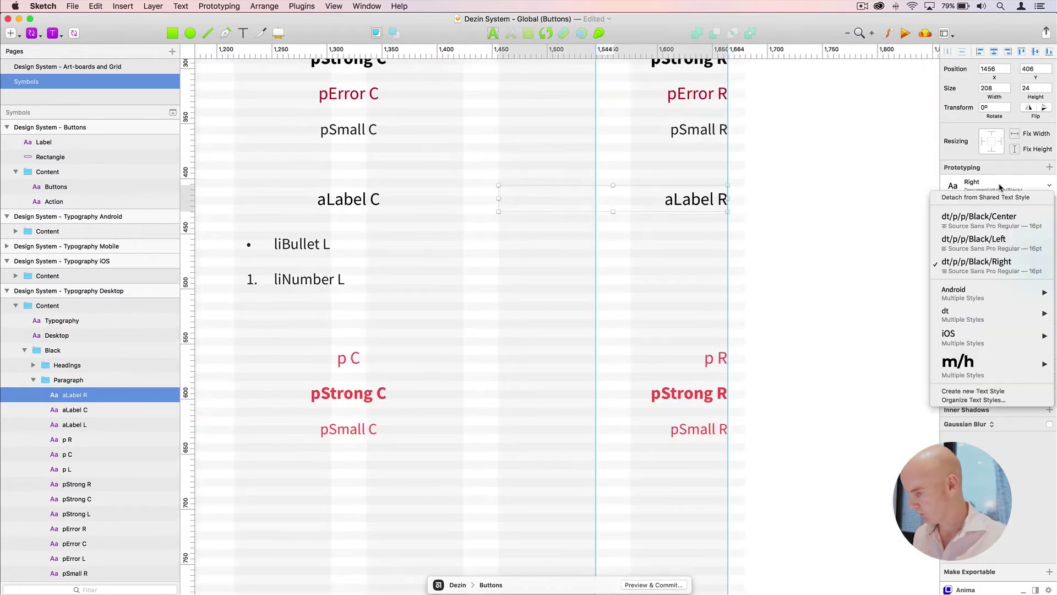
click(985, 391)
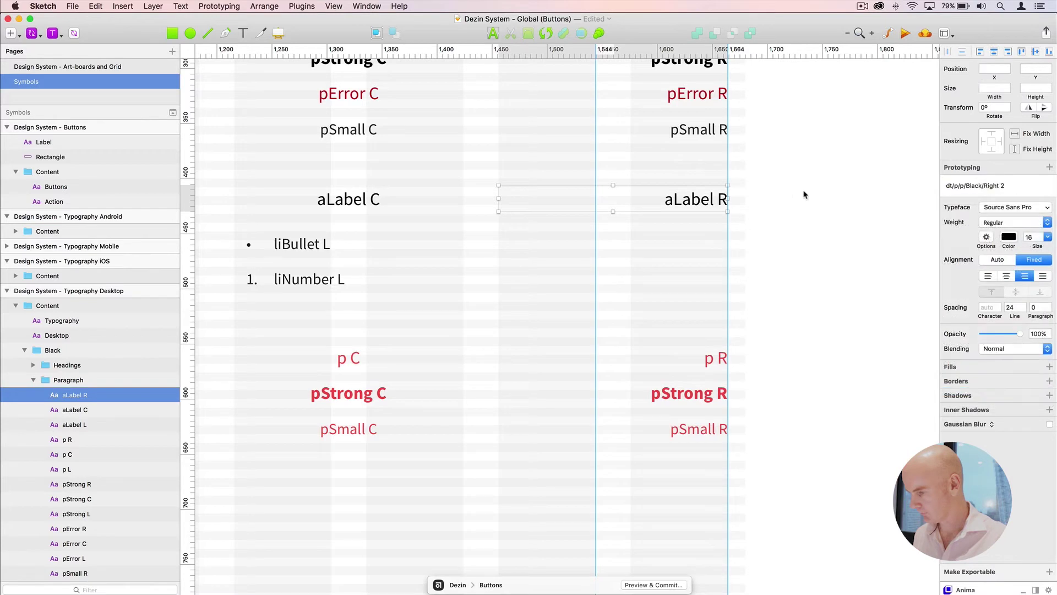
click(1009, 180)
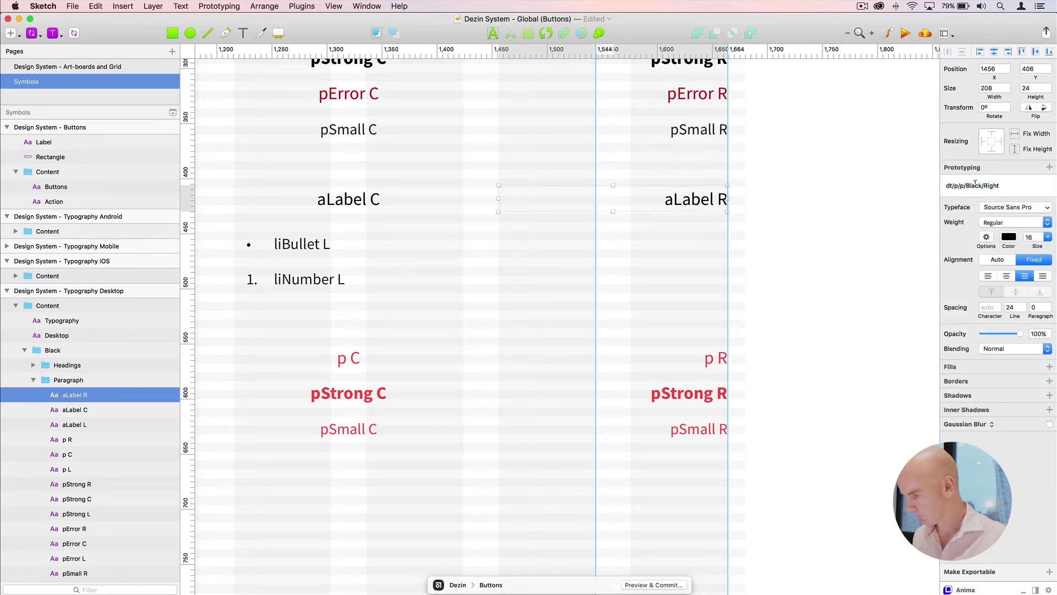
drag(966, 185, 954, 186)
text(a/aLabel/)
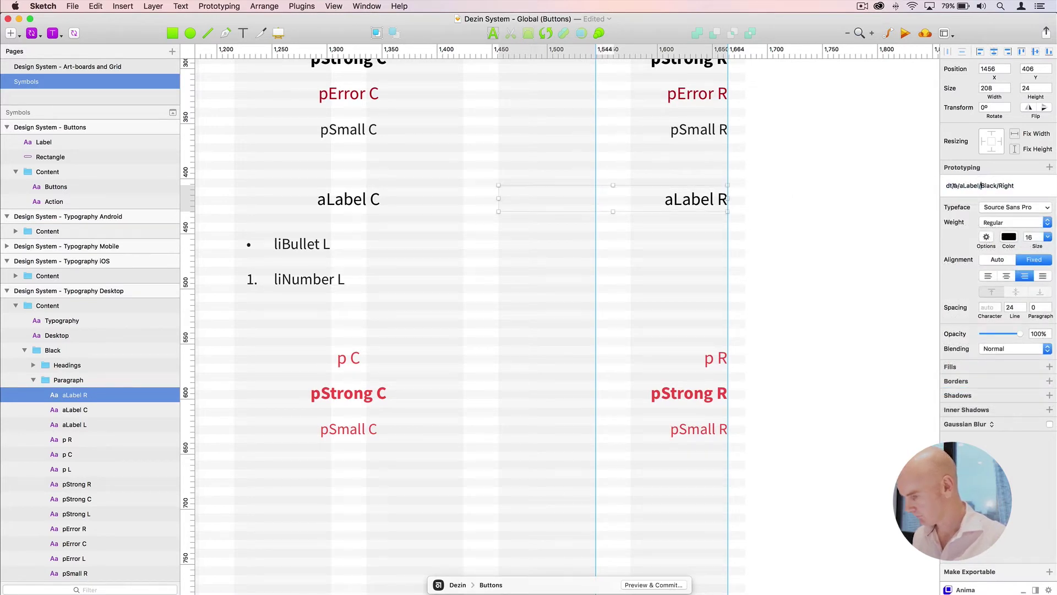
key(Return)
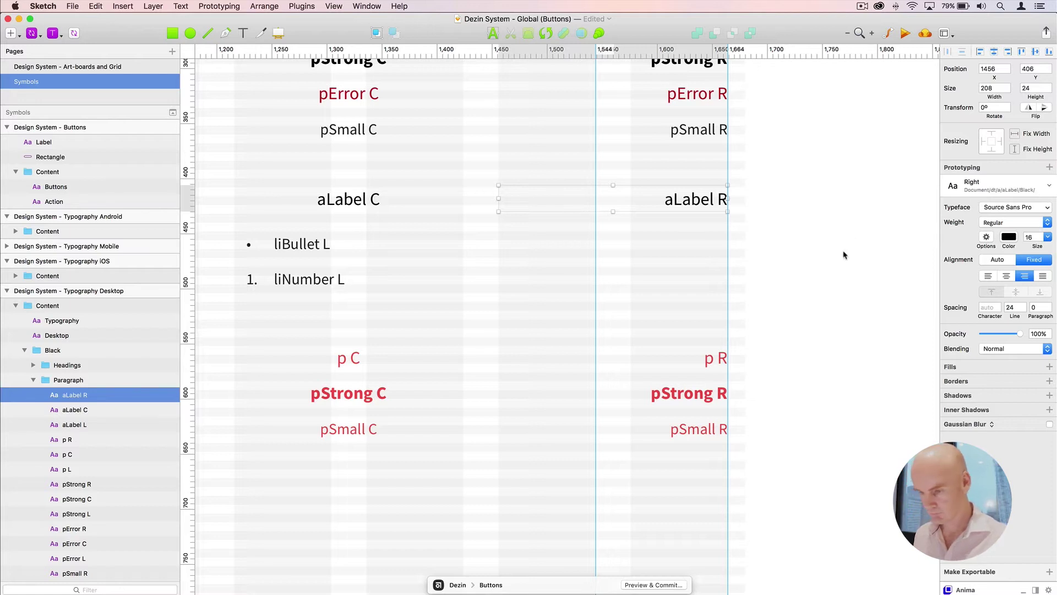
Duplicate the three white p samples (left, centred, right) on the red block and move the copies below pSmall to Y 982
click(829, 251)
key(super+minus)
drag(771, 249, 827, 110)
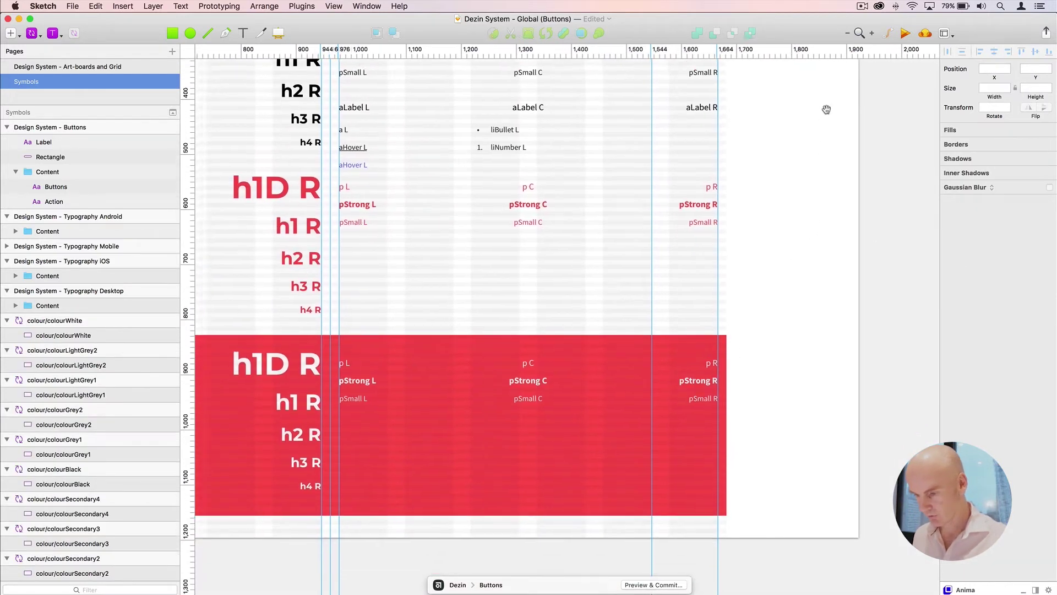
scroll(826, 110, down, 4)
click(730, 262)
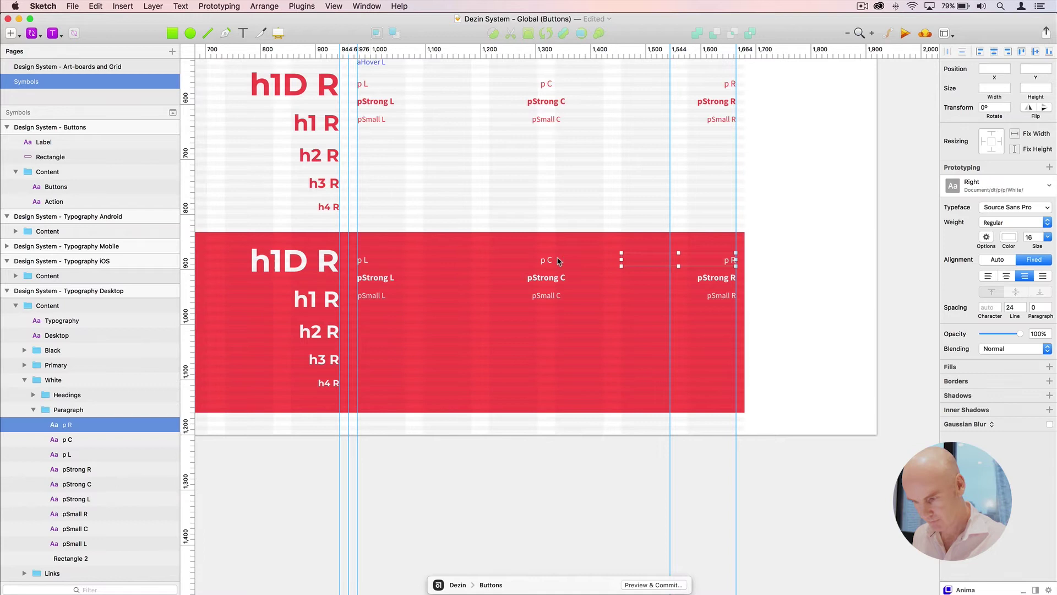
shift+click(544, 260)
shift+click(363, 261)
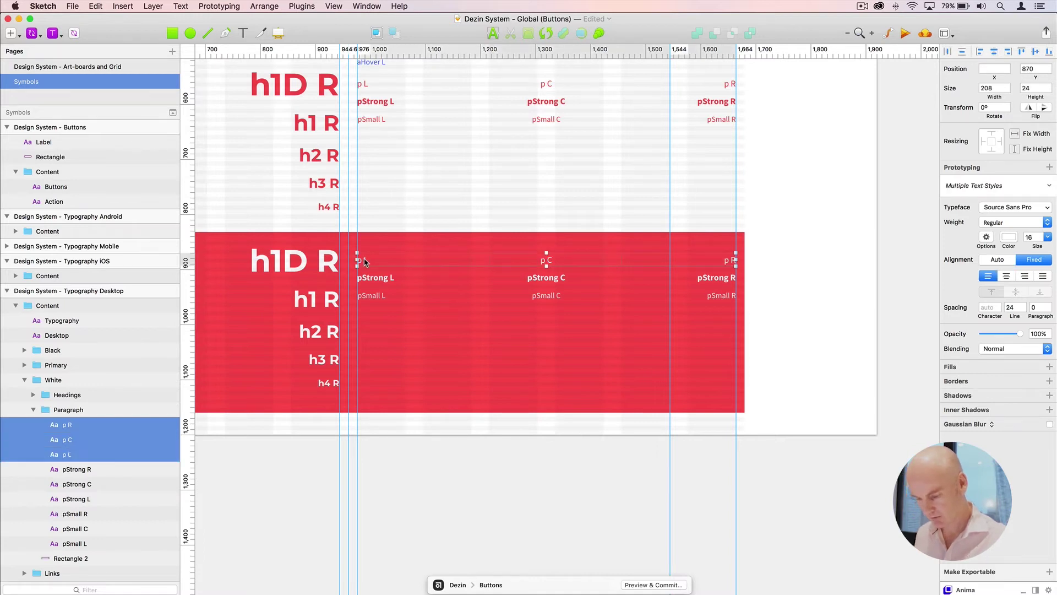
key(super+d)
key(shift+Down)
key(shift+Down)
key(shift+Down)
key(shift+Down)
key(shift+Down)
key(shift+Down)
key(shift+Down)
key(shift+Down)
key(shift+Down)
key(shift+Down)
key(shift+Down)
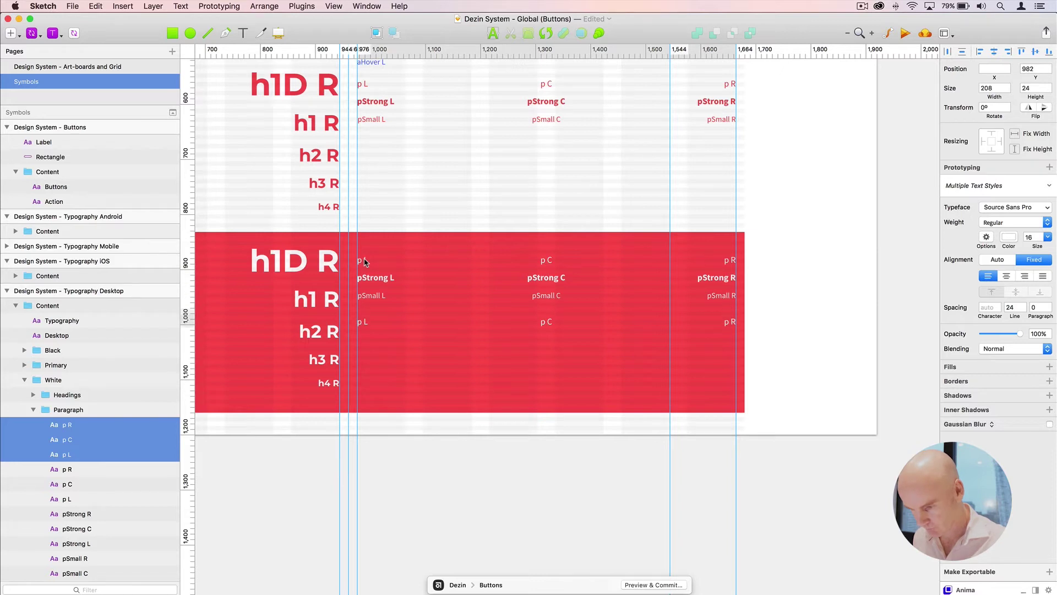
Copy the word aLabel from the black left-aligned sample and replace the p in the white left-aligned copy so it reads aLabel L
key(super+2)
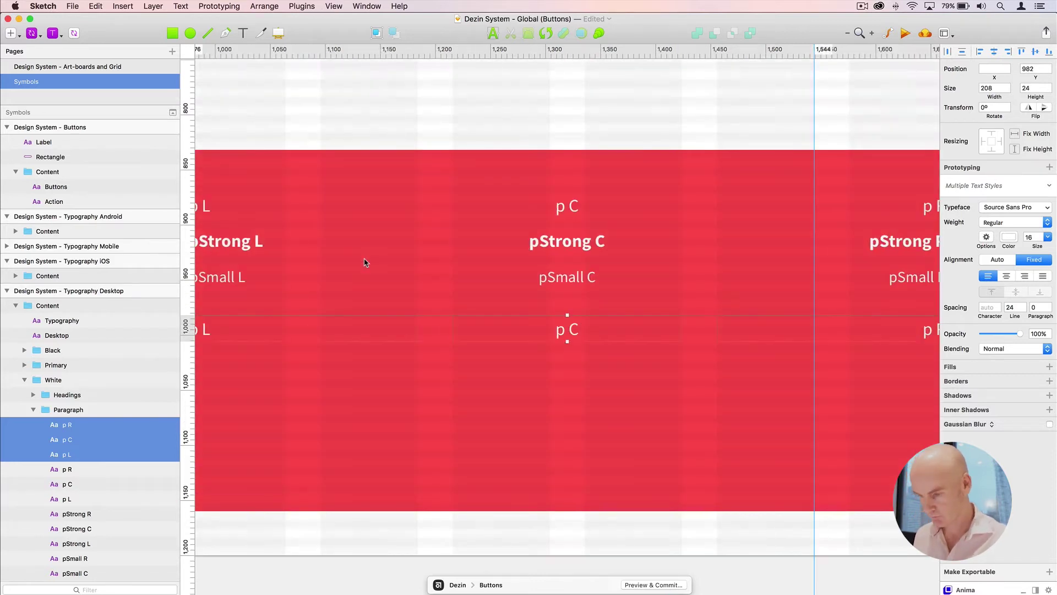
key(super+0)
click(507, 177)
scroll(413, 242, up, 4)
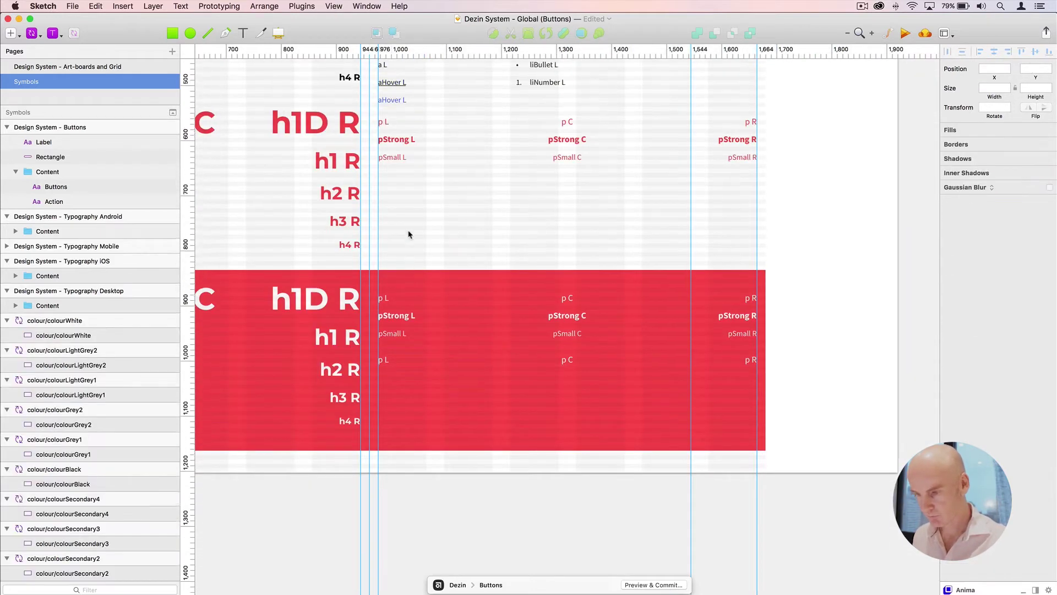
click(398, 90)
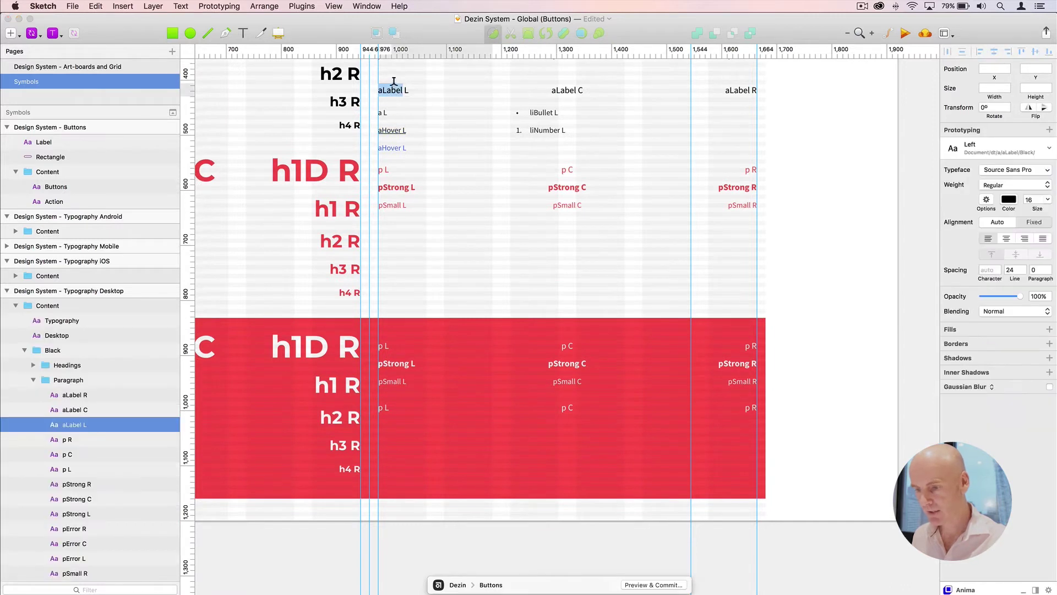
double_click(401, 88)
key(super+c)
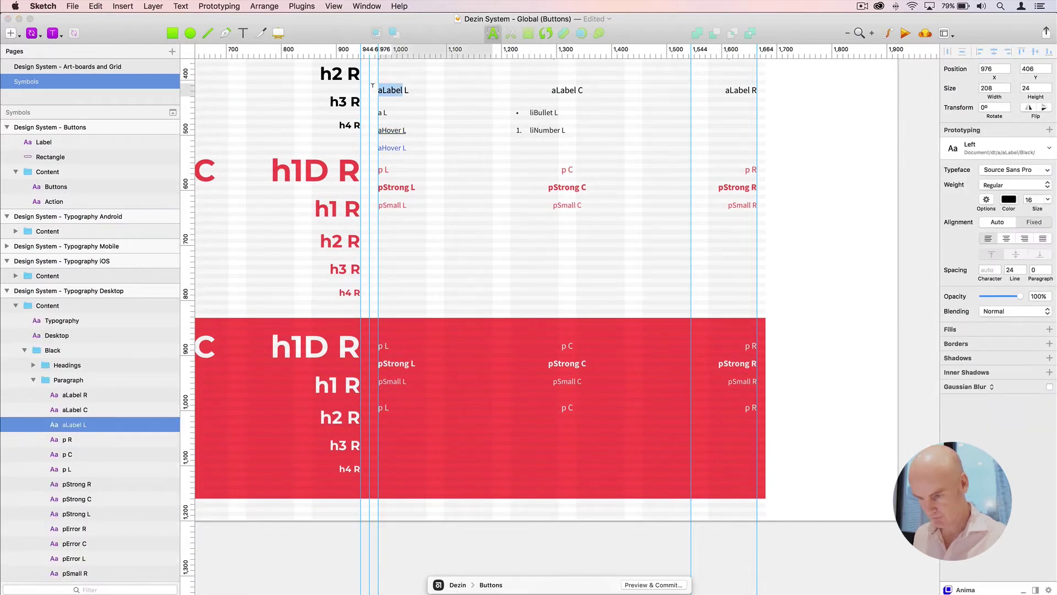
click(379, 408)
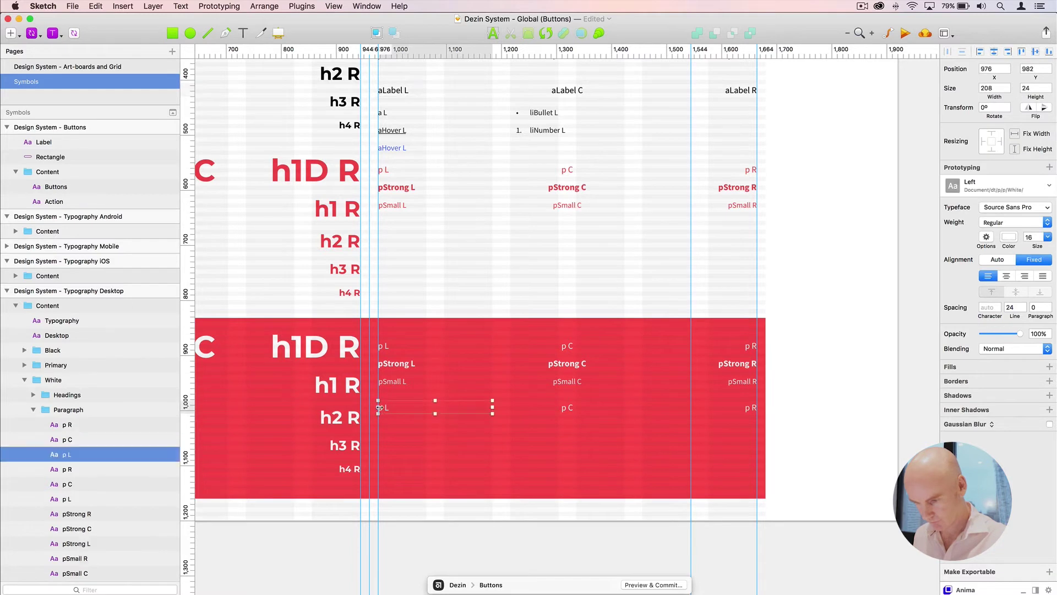
double_click(381, 408)
key(super+v)
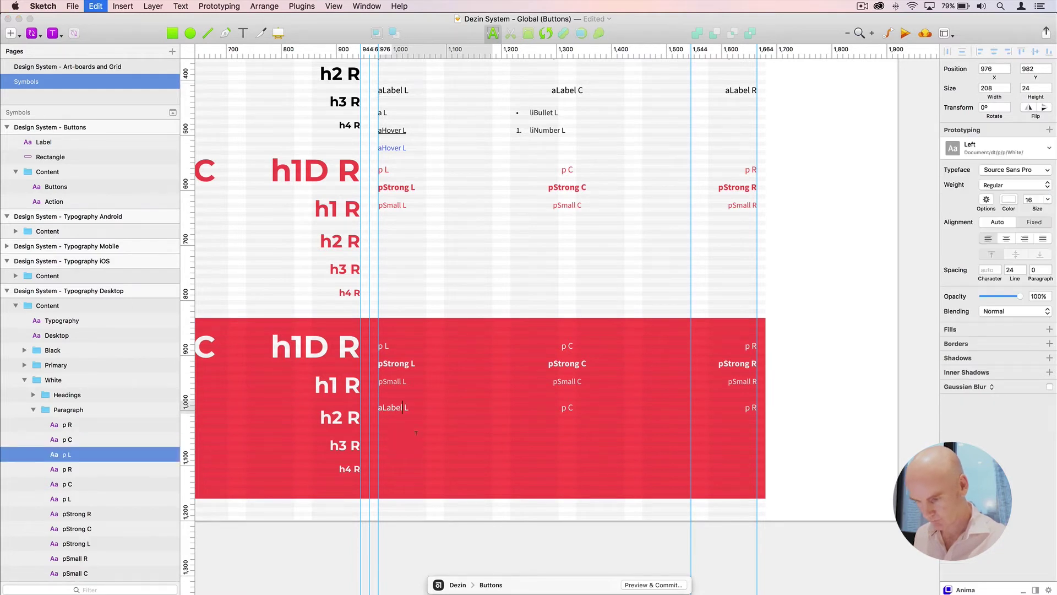
click(463, 379)
Replace the p in the white centred copy with the copied word so it reads aLabel C
key(super+plus)
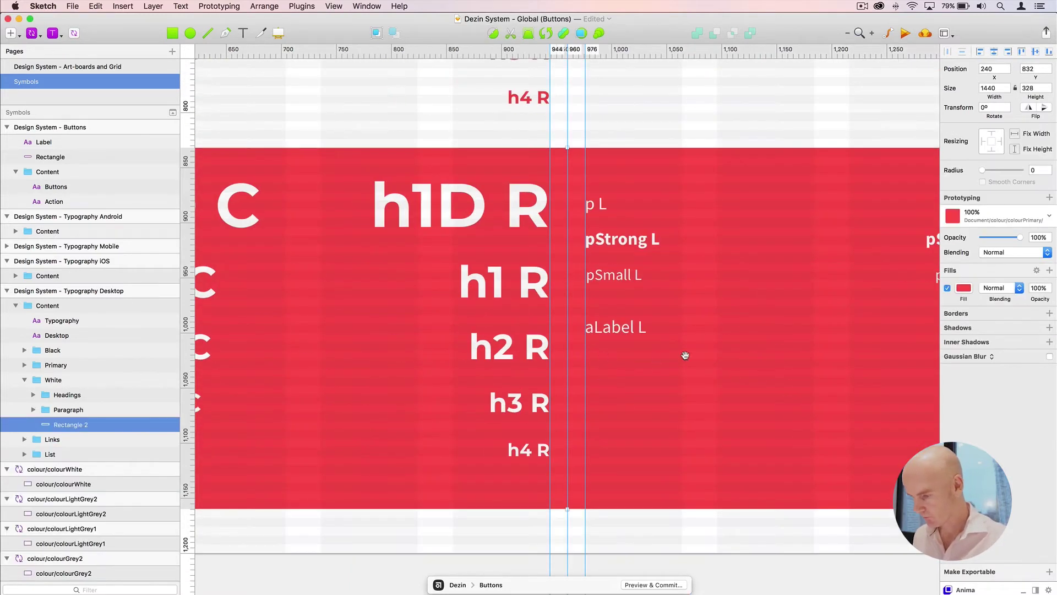
drag(685, 355, 427, 331)
click(599, 312)
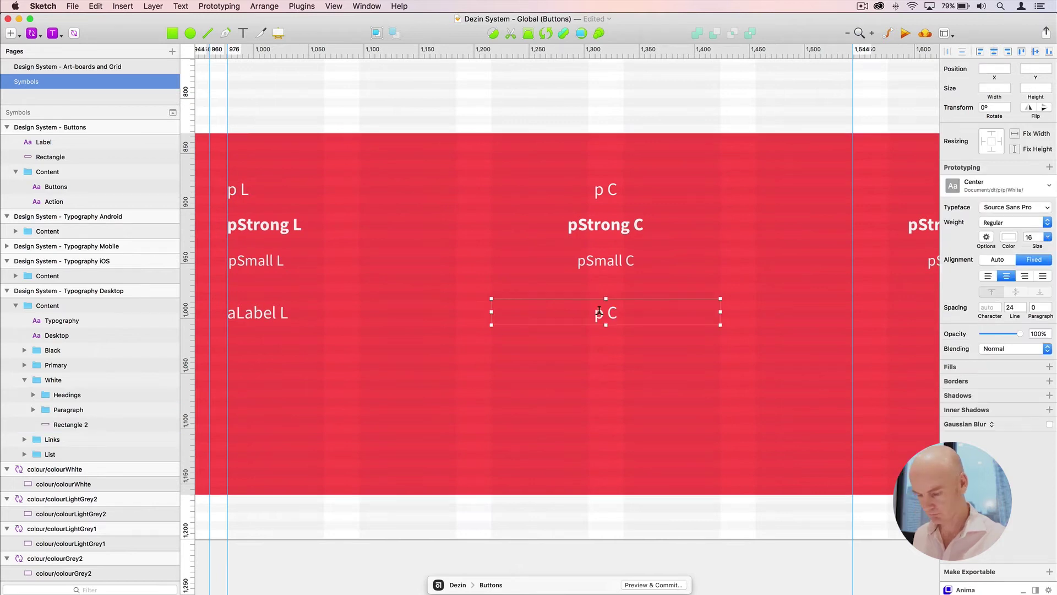
double_click(599, 312)
key(super+v)
click(614, 373)
Replace the p in the white right-aligned copy with the copied word so it reads aLabel R
drag(614, 372, 429, 367)
click(715, 313)
double_click(716, 313)
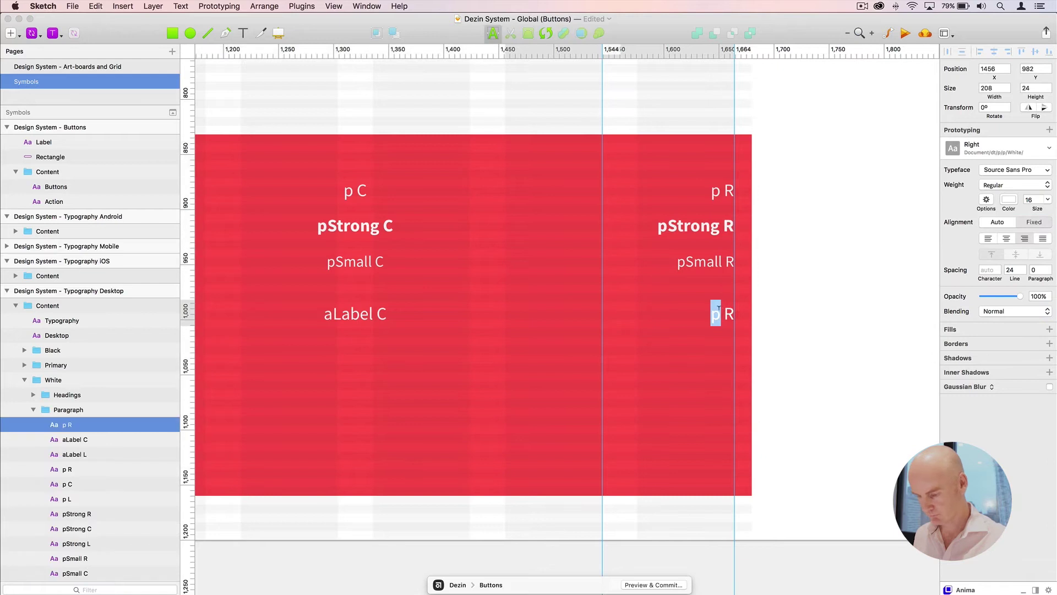
key(super+v)
key(Escape)
Create a text style named dt/a/aLabel/White/Left from the white aLabel L sample, copying the dt/a/aLabel/ prefix for reuse
key(super+minus)
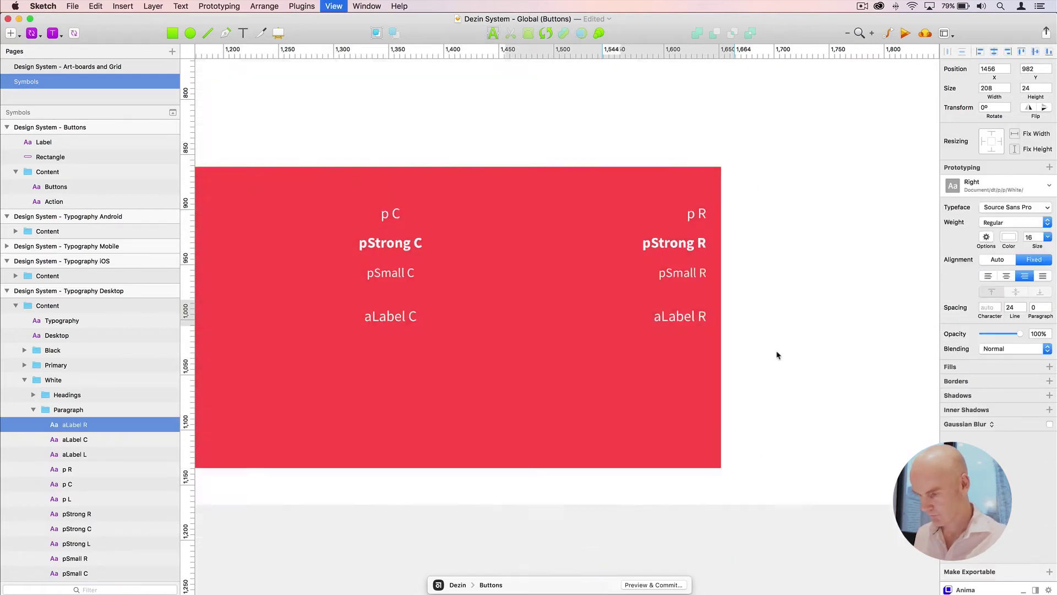
scroll(428, 342, left, 5)
click(386, 315)
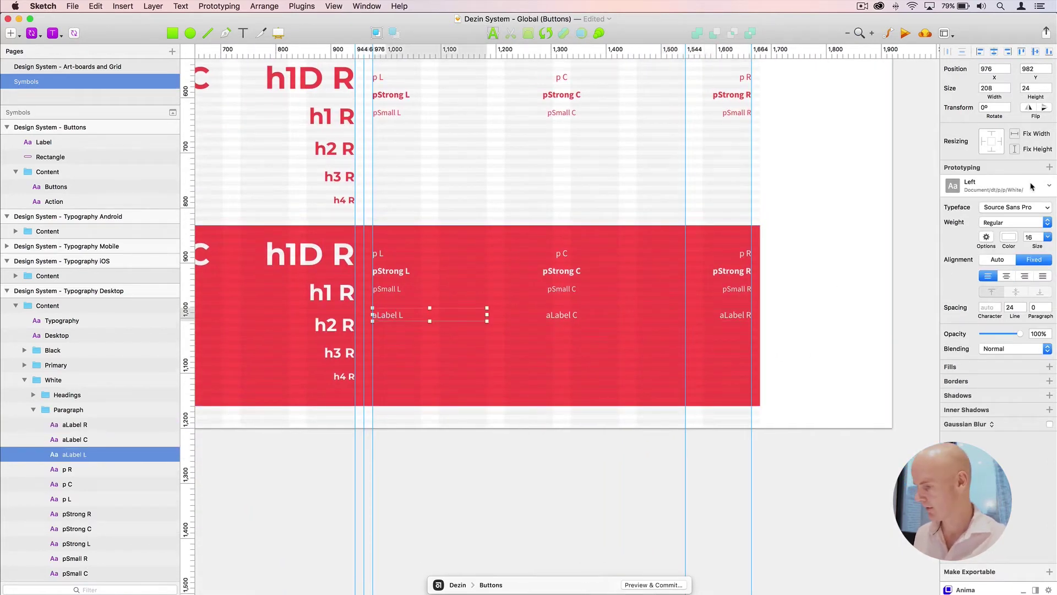
click(1009, 187)
click(973, 391)
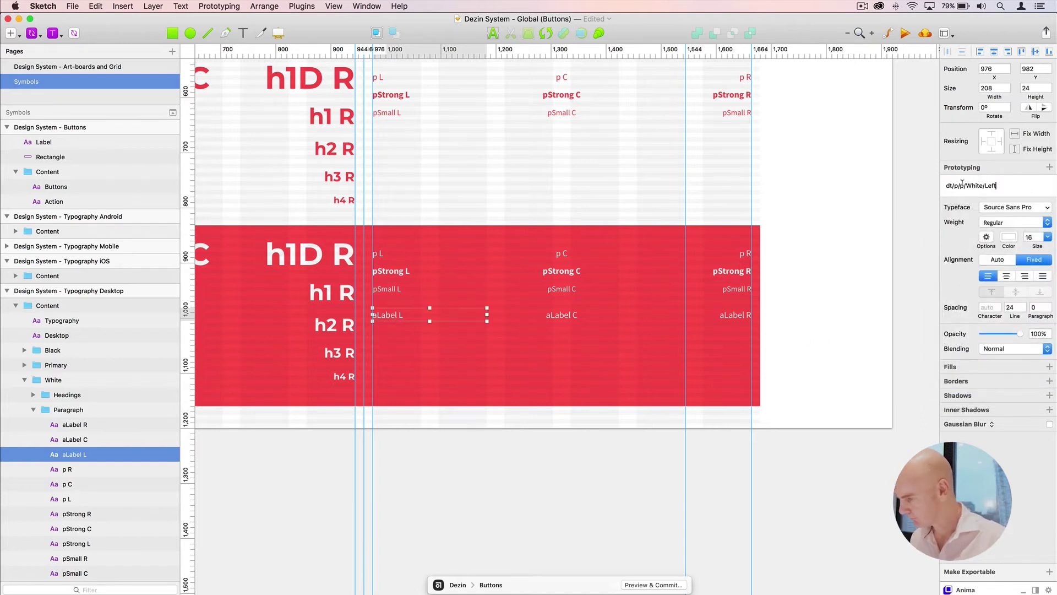
drag(964, 185, 931, 187)
text(aLabel)
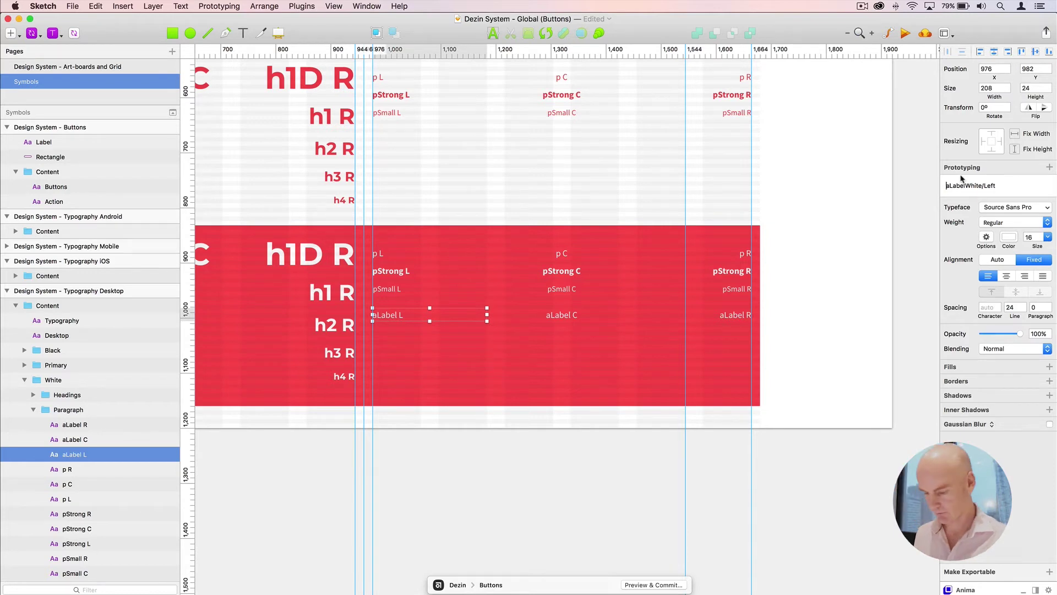
click(946, 185)
text(dt/a/)
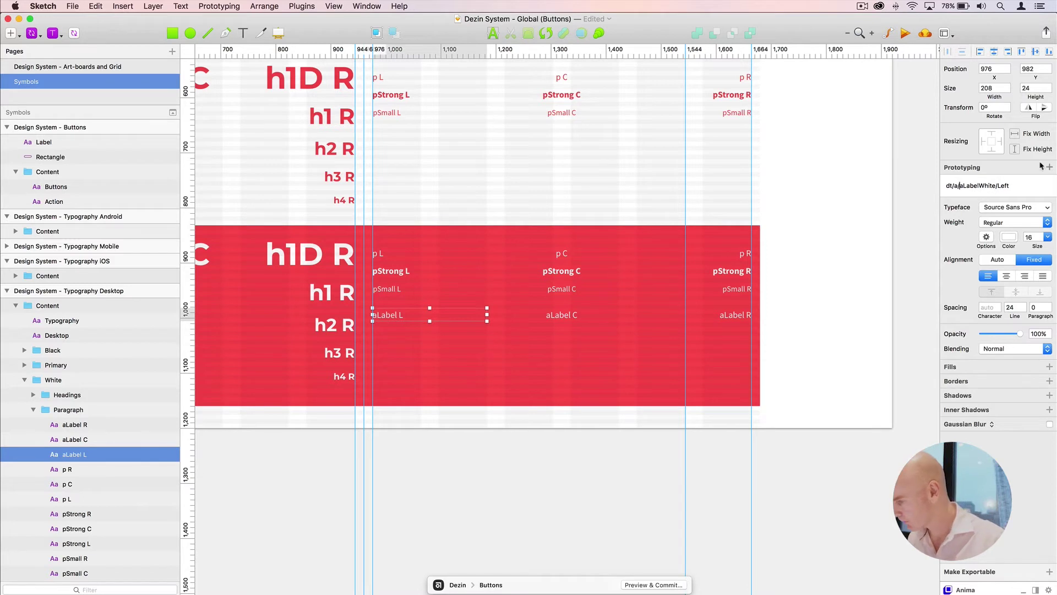
click(980, 180)
text(/)
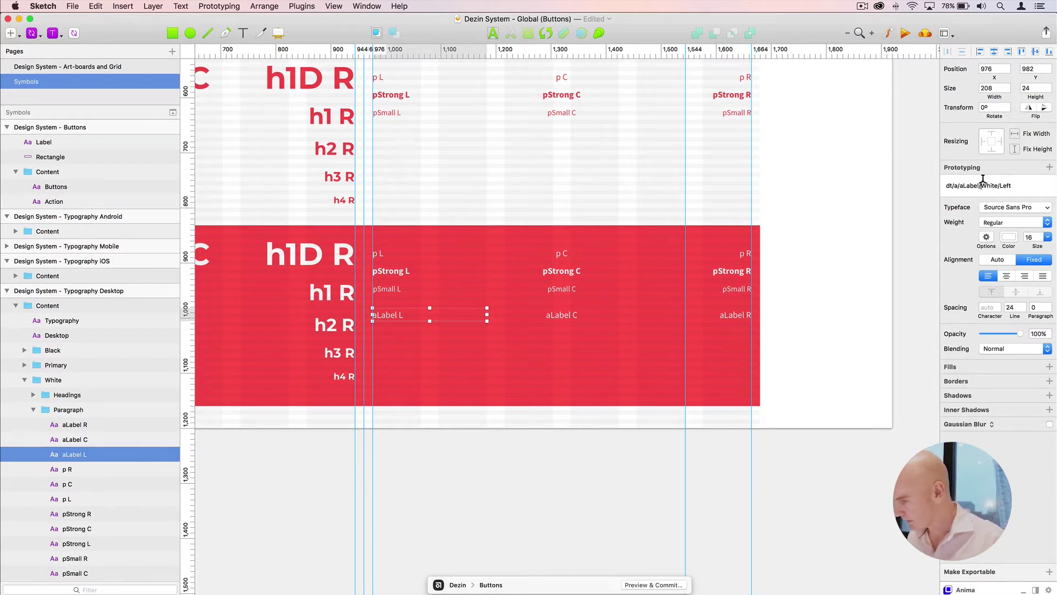
drag(981, 181, 912, 187)
key(super+c)
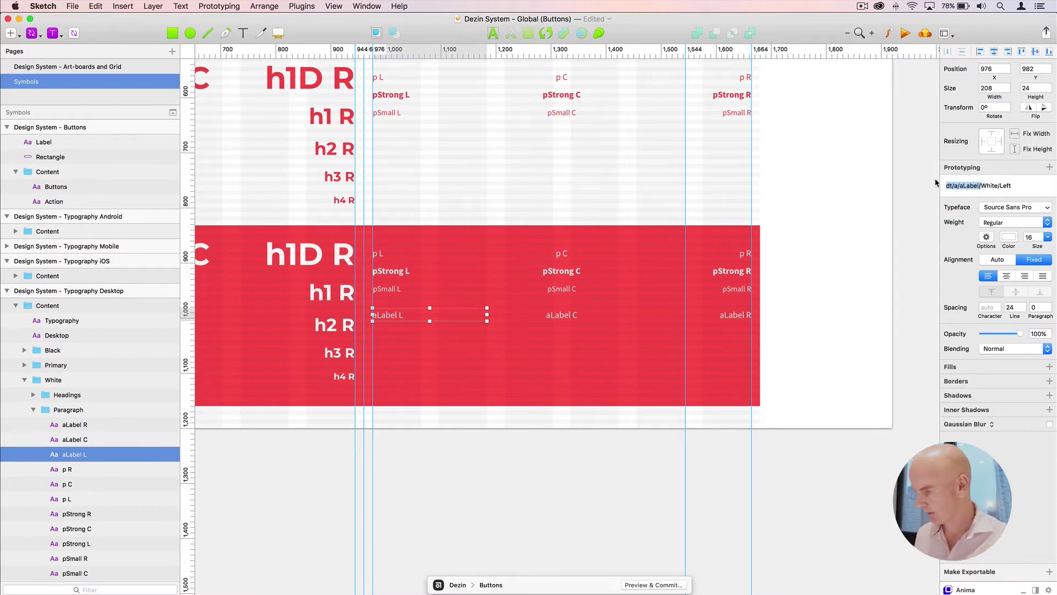
key(Return)
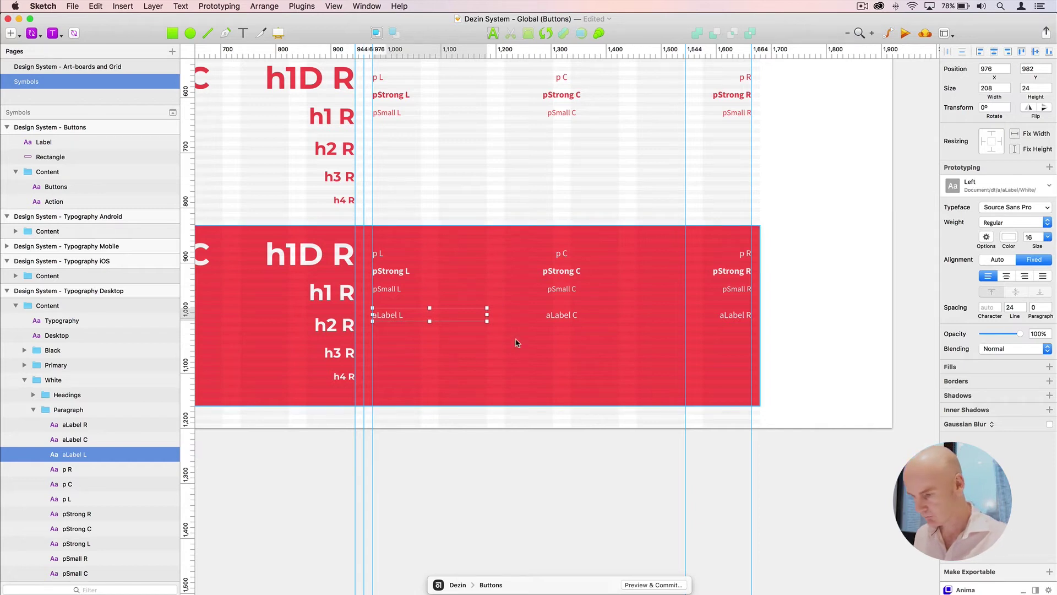
Create a text style named dt/a/aLabel/White/Center from the white aLabel C sample, reusing the copied prefix
click(568, 316)
click(1010, 188)
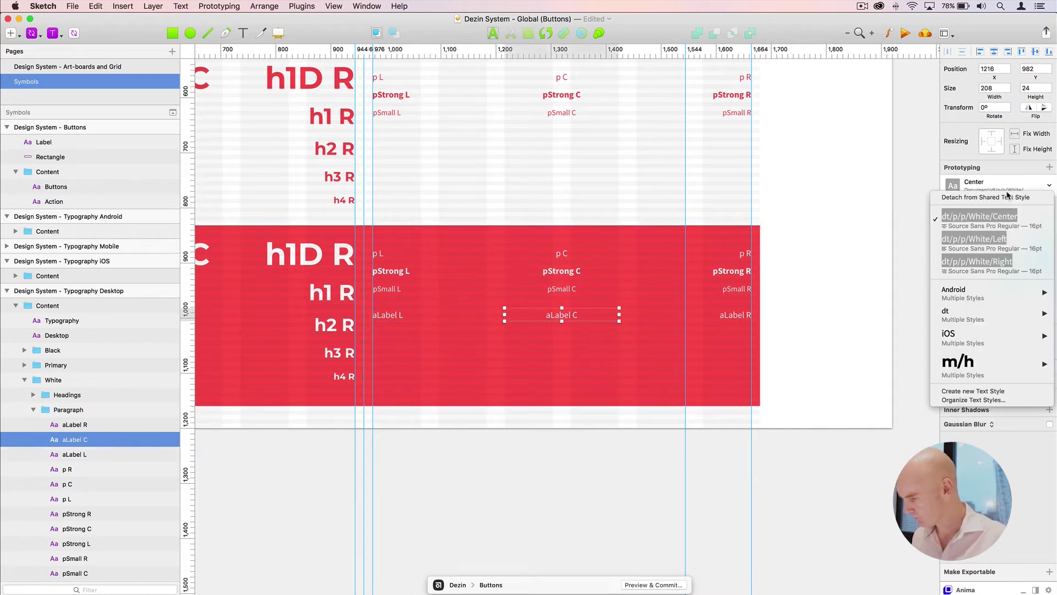
click(969, 392)
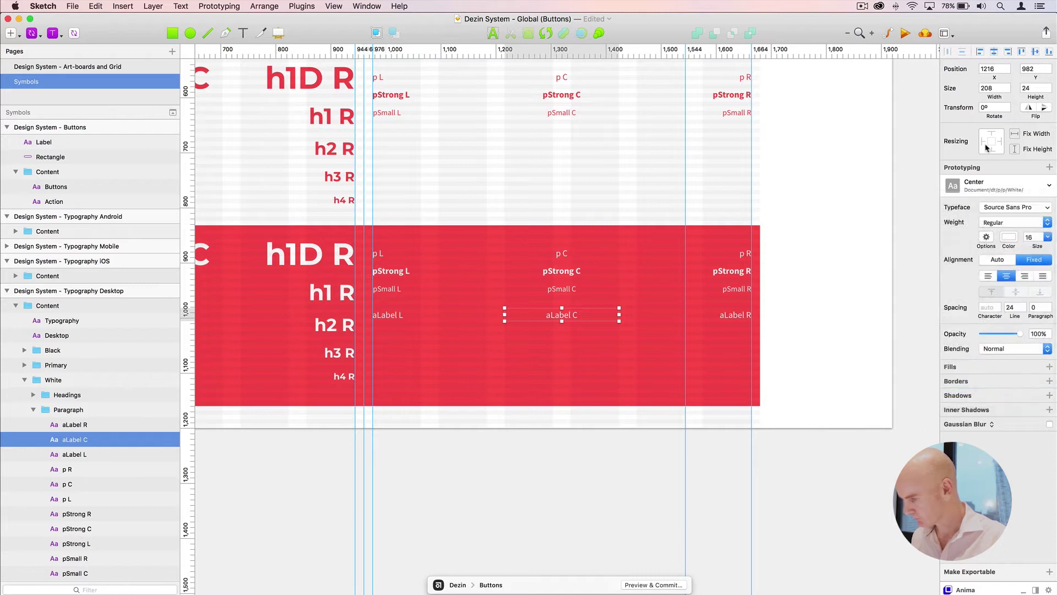
click(1016, 179)
key(BackSpace)
key(BackSpace)
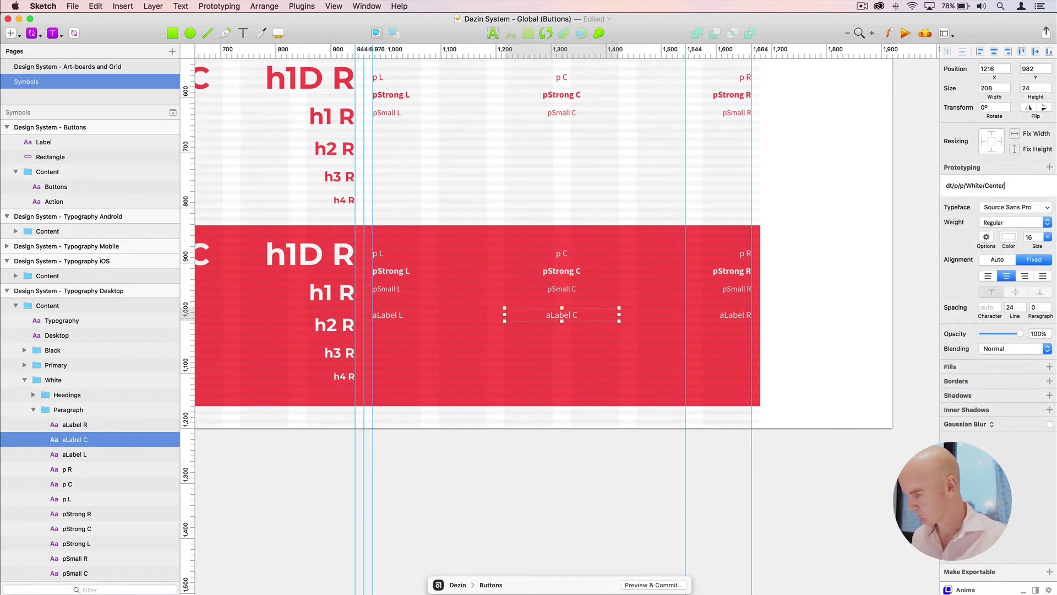
drag(967, 183, 929, 188)
key(super+v)
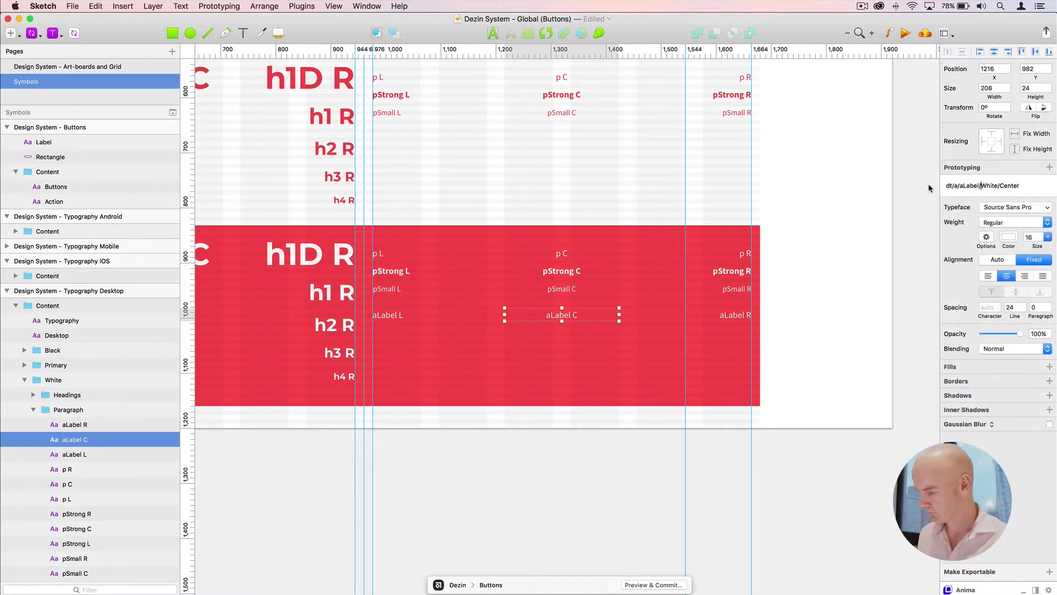
key(Return)
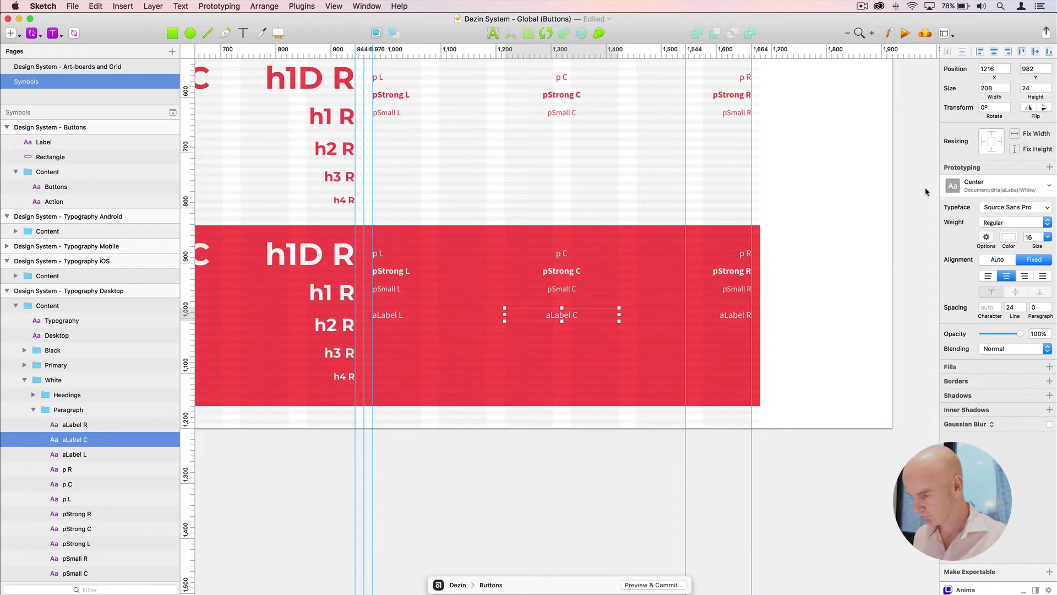
Create a text style named dt/a/aLabel/White/Right from the white aLabel R sample
click(728, 316)
click(996, 185)
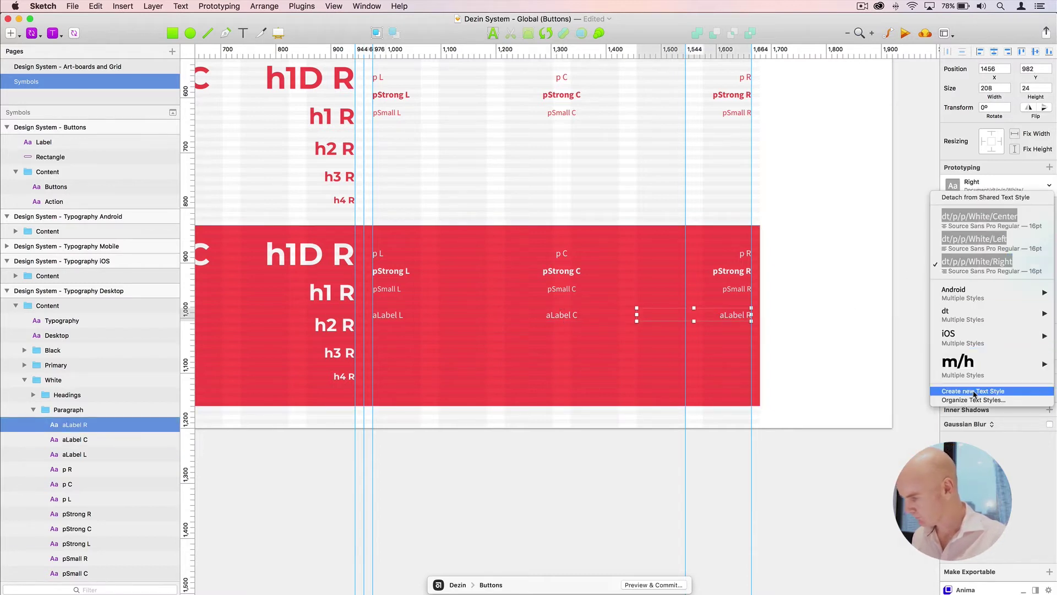
click(969, 460)
key(BackSpace)
key(BackSpace)
key(BackSpace)
key(BackSpace)
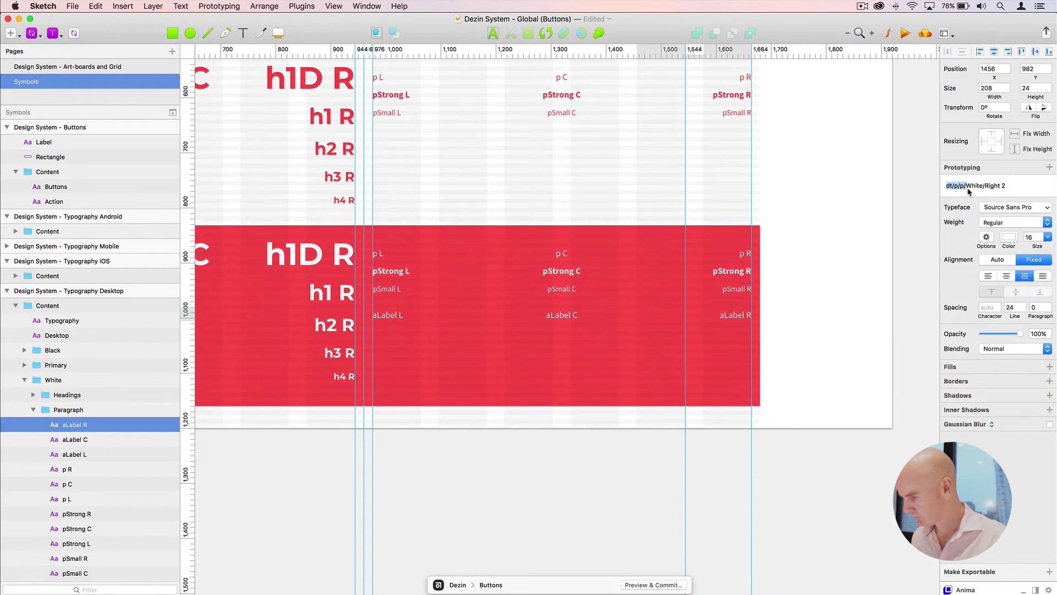
text(a/aLabel/)
key(Return)
Check from the black aLabel L sample how the Black and White aLabel styles are nested under dt/a
click(425, 355)
scroll(387, 110, up, 10)
click(408, 189)
click(987, 186)
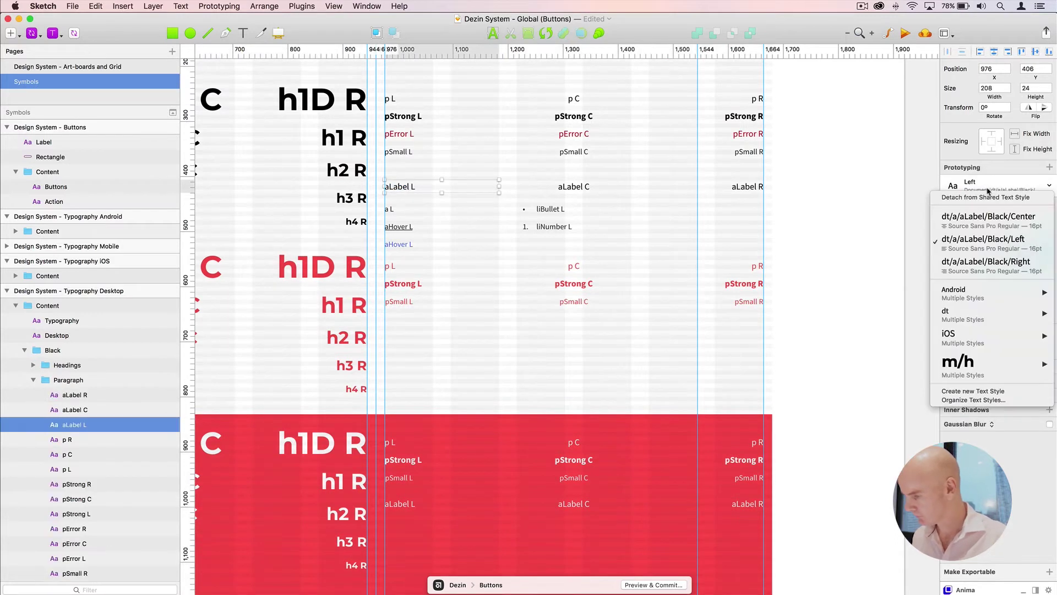
mouse_move(982, 315)
mouse_move(881, 314)
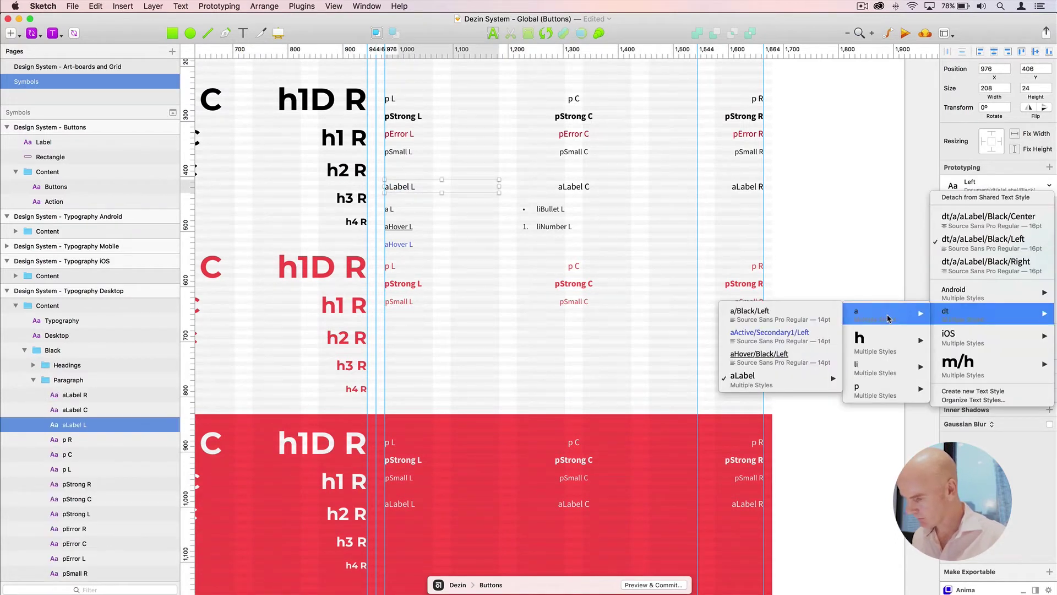
mouse_move(782, 377)
mouse_move(684, 380)
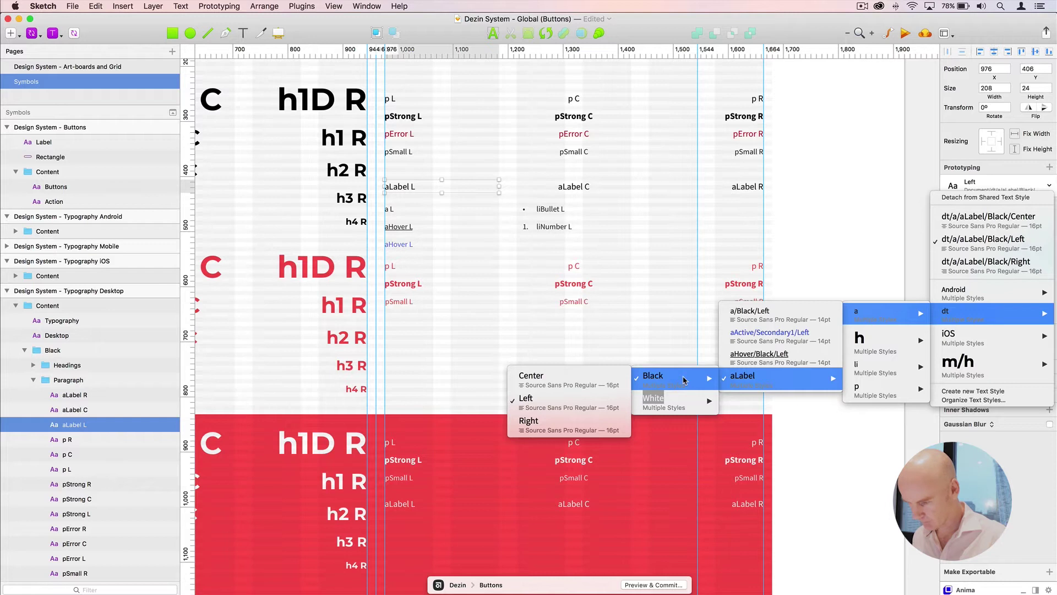
mouse_move(669, 400)
click(622, 335)
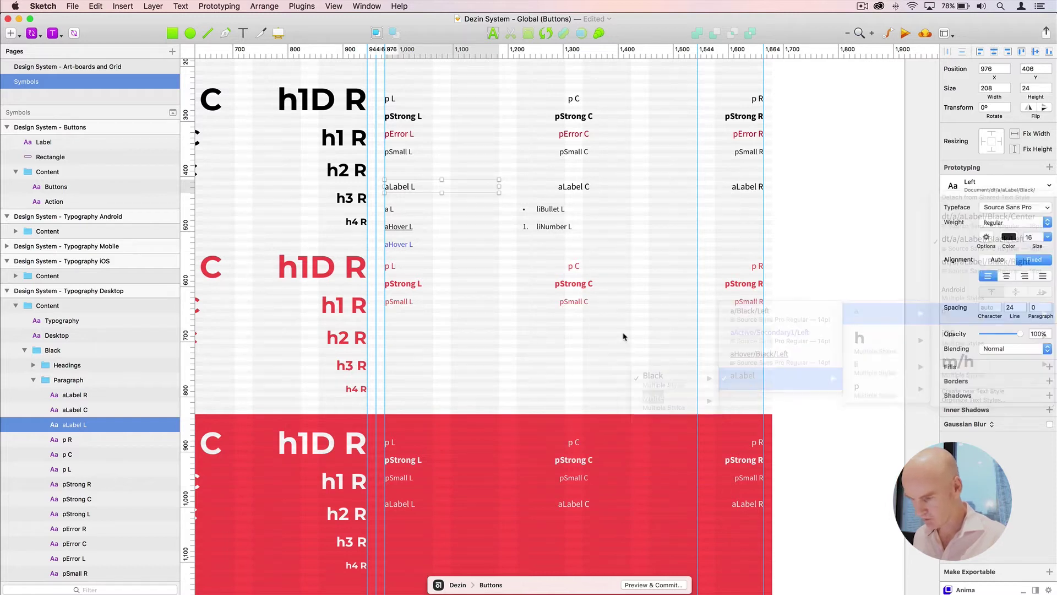
click(623, 328)
Apply the dt/a/aLabel/White/Center text style to the red button's label on the Buttons artboard
key(super+minus)
drag(670, 273, 680, 260)
scroll(679, 260, left, 5)
scroll(679, 260, down, 3)
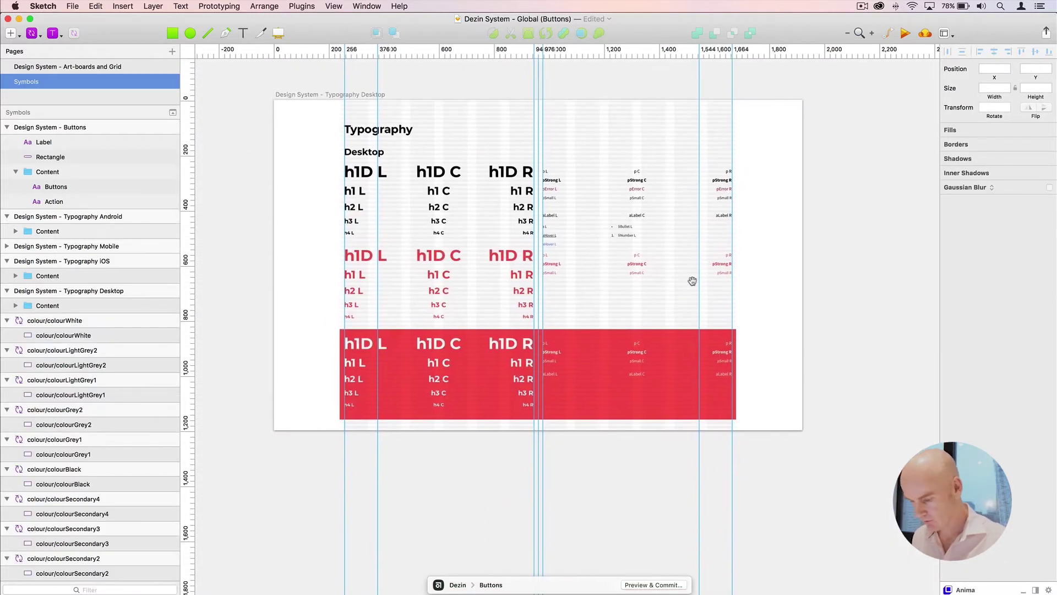
key(super+minus)
scroll(533, 199, left, 10)
scroll(533, 198, down, 8)
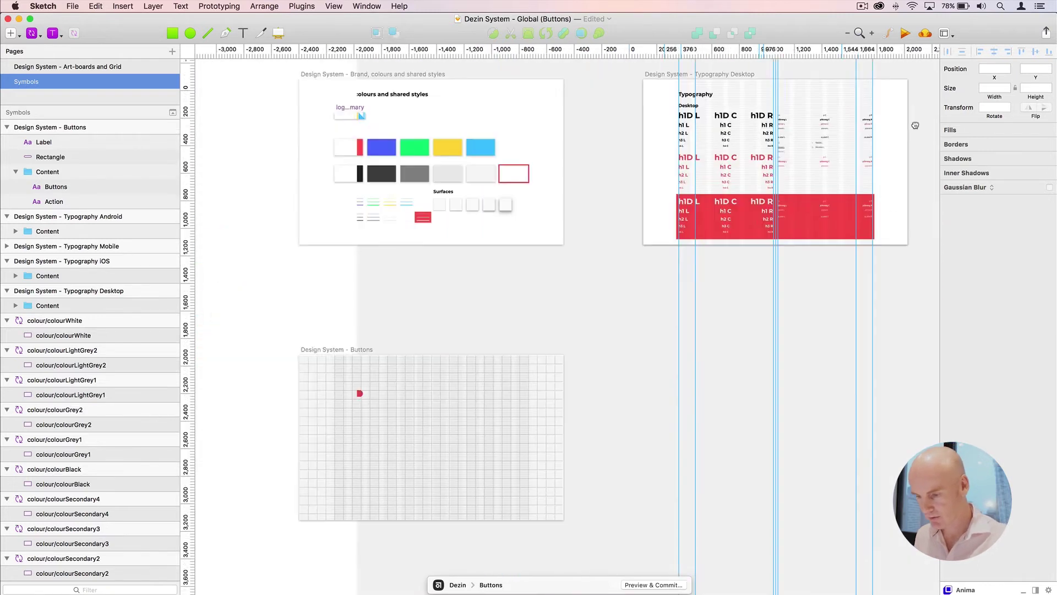
click(461, 251)
click(460, 251)
key(super+plus)
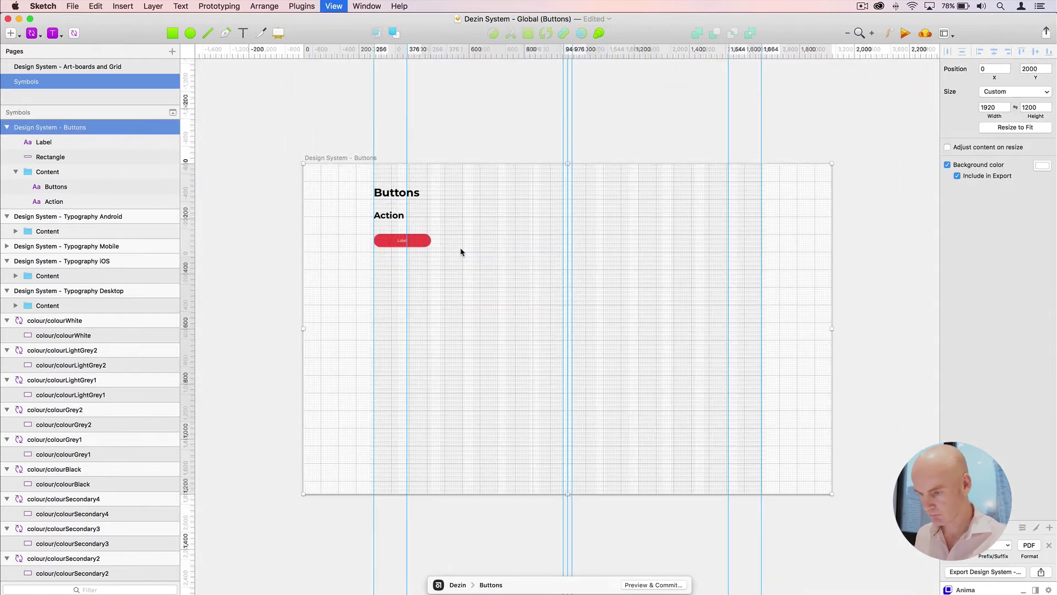
key(super+plus)
click(407, 237)
key(super+plus)
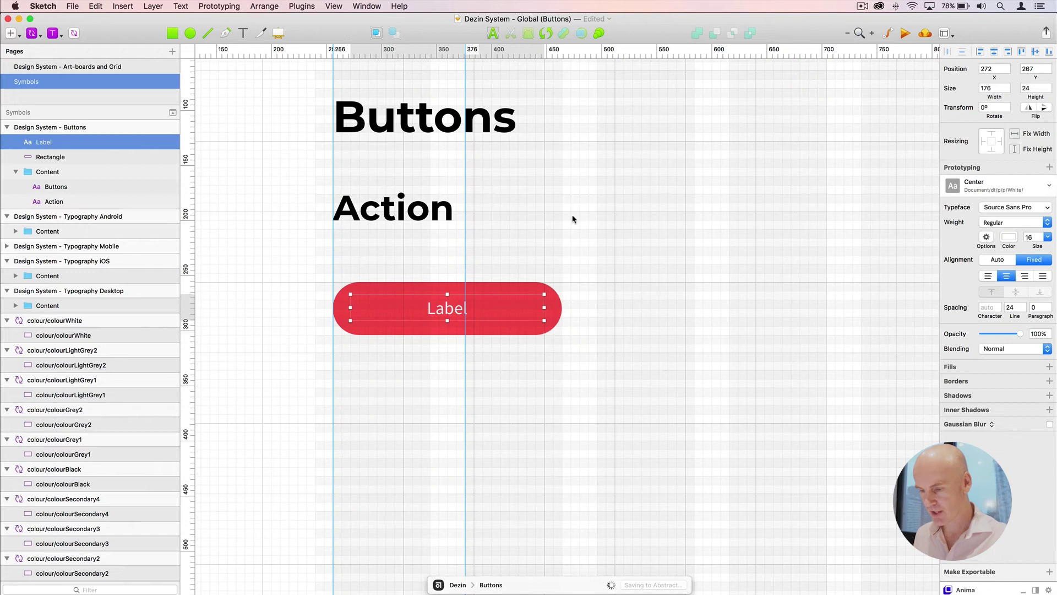
click(1034, 190)
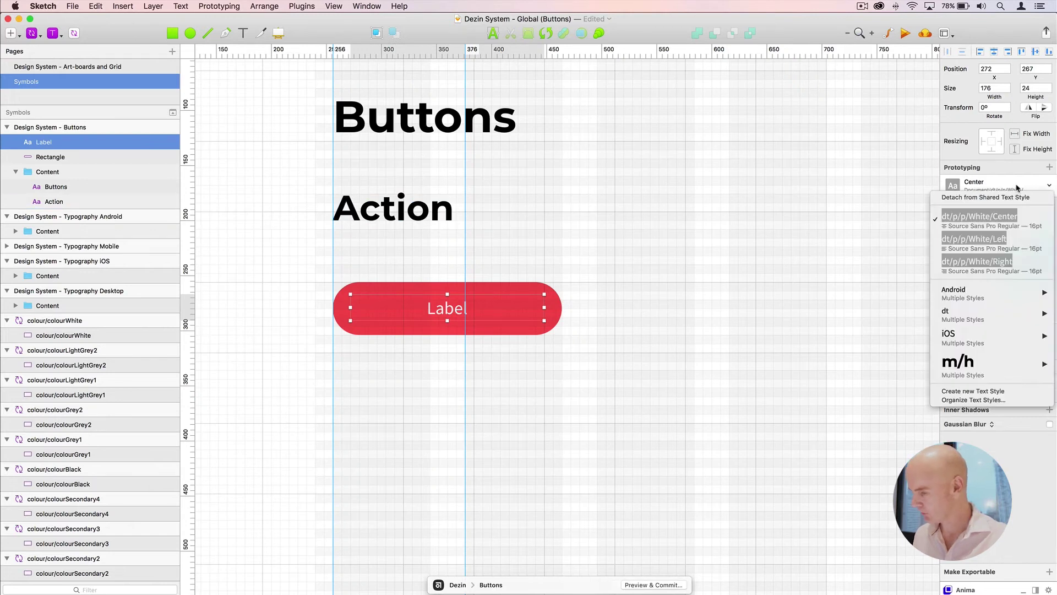
mouse_move(972, 319)
mouse_move(887, 317)
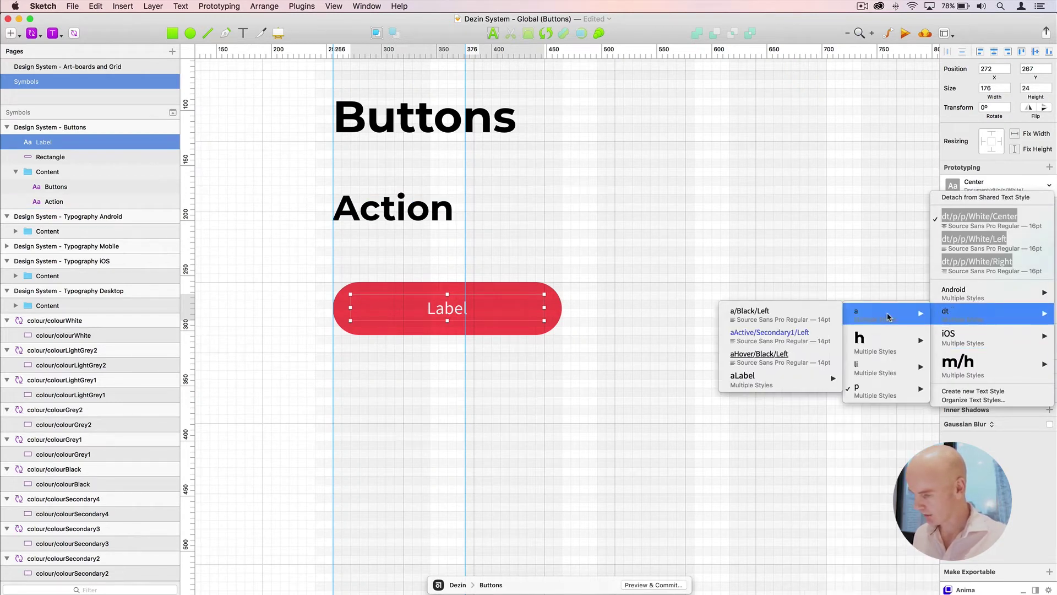
mouse_move(769, 381)
mouse_move(641, 401)
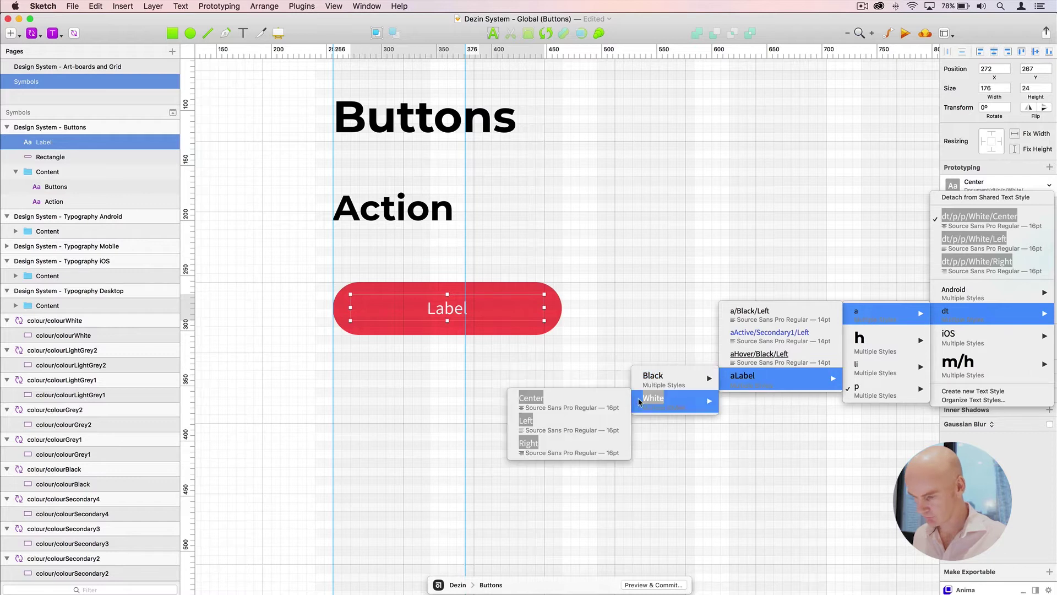
click(578, 397)
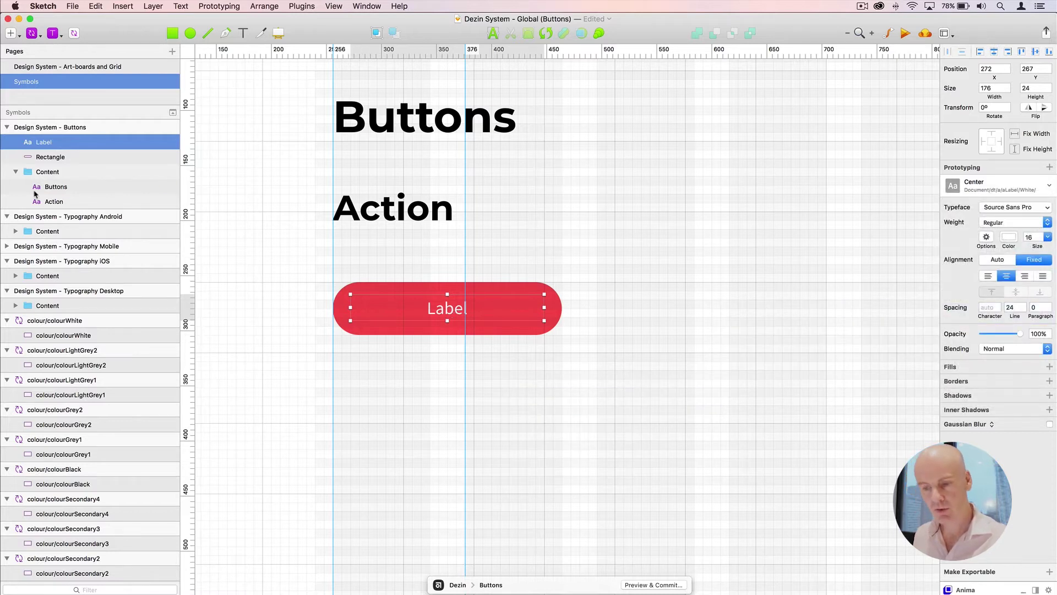
Group the button's Label and Rectangle layers and name the group button/buttonPrimary/Primary/Default
shift+click(54, 158)
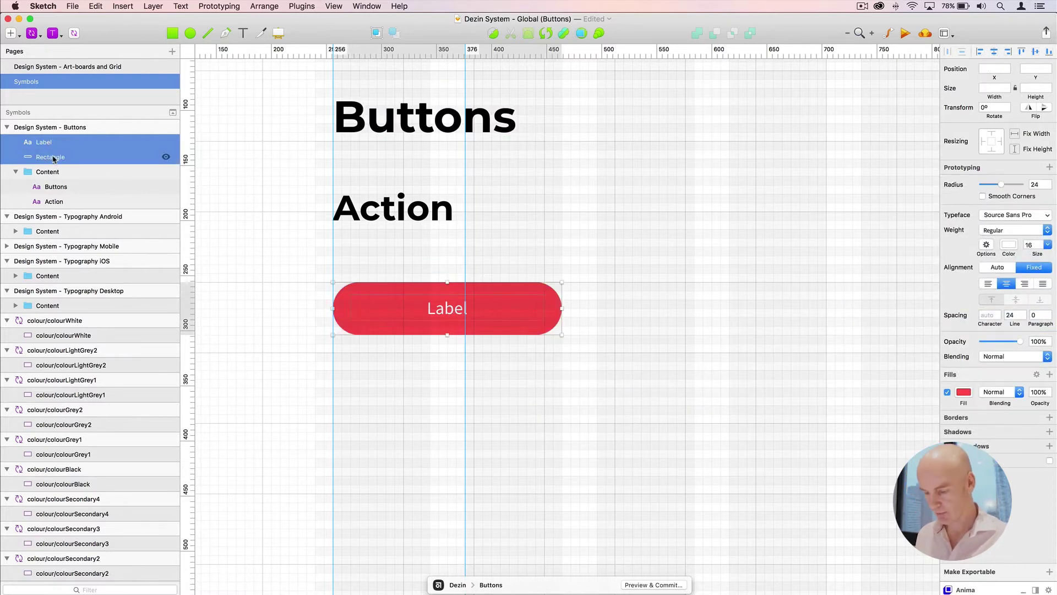
key(super+g)
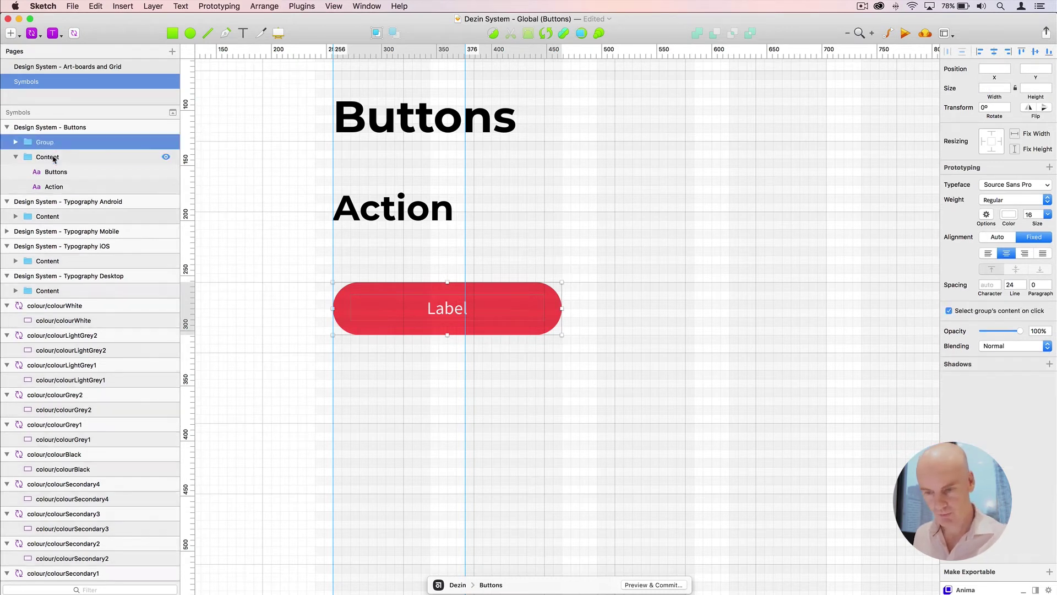
double_click(76, 137)
text(bu)
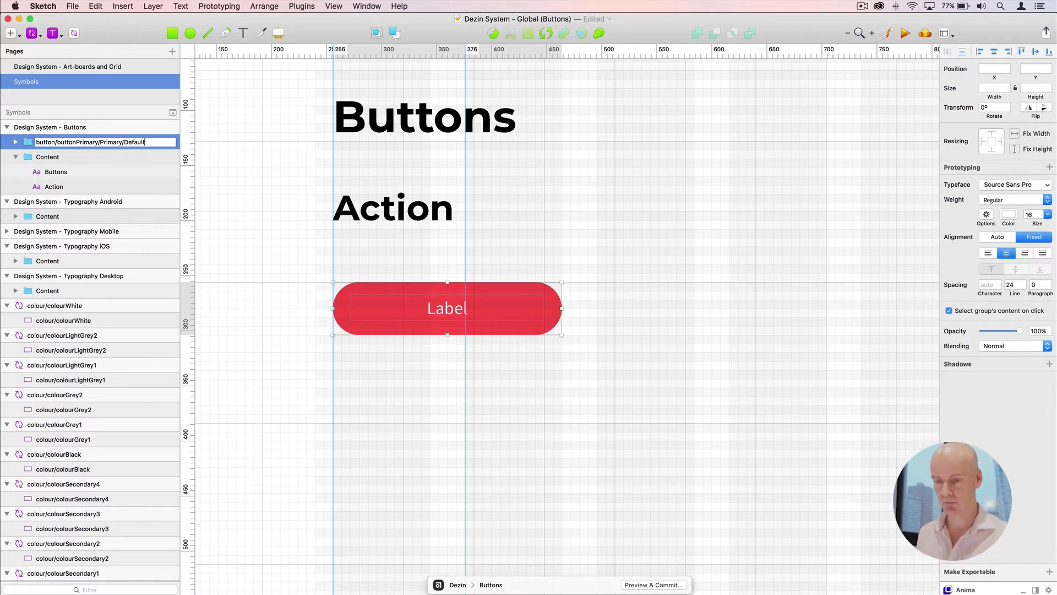
key(Return)
Convert the button group into a symbol and move its master from beside the artboards onto the Buttons artboard
click(74, 33)
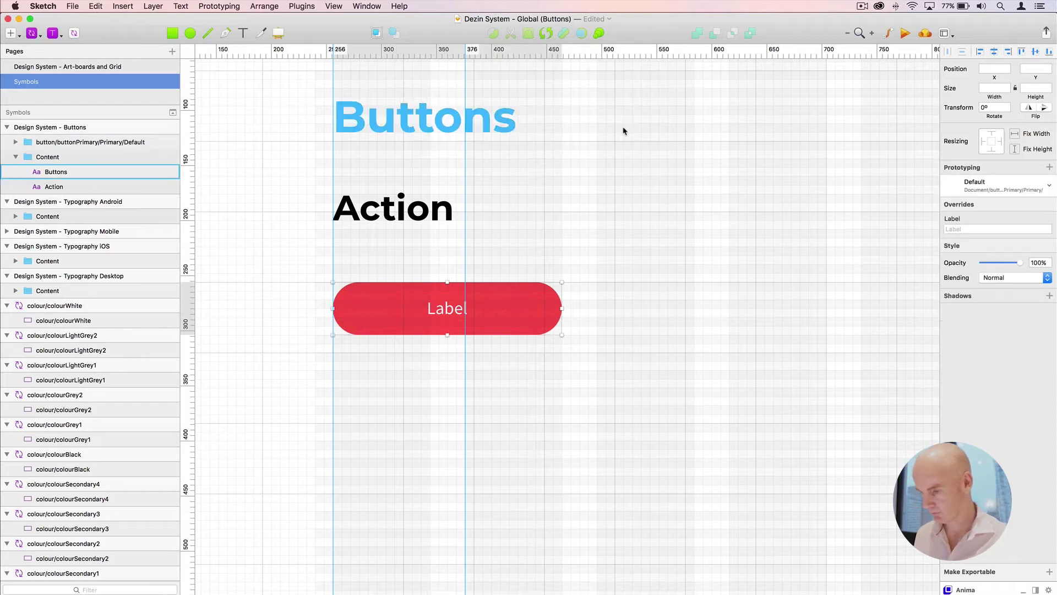
key(super+minus)
key(super+minus)
key(super+minus)
key(super+minus)
scroll(461, 108, right, 10)
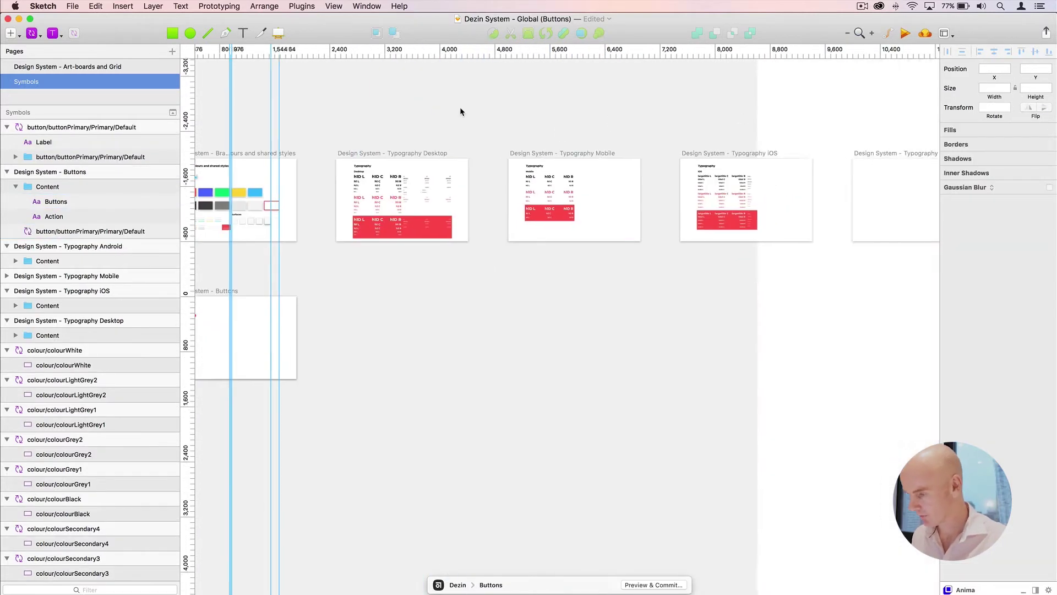
click(805, 168)
drag(811, 169, 418, 259)
Position the button symbol master exactly over its instance below the Action heading, at X 256 and Y 2256
key(super+2)
key(super+plus)
key(super+plus)
key(super+plus)
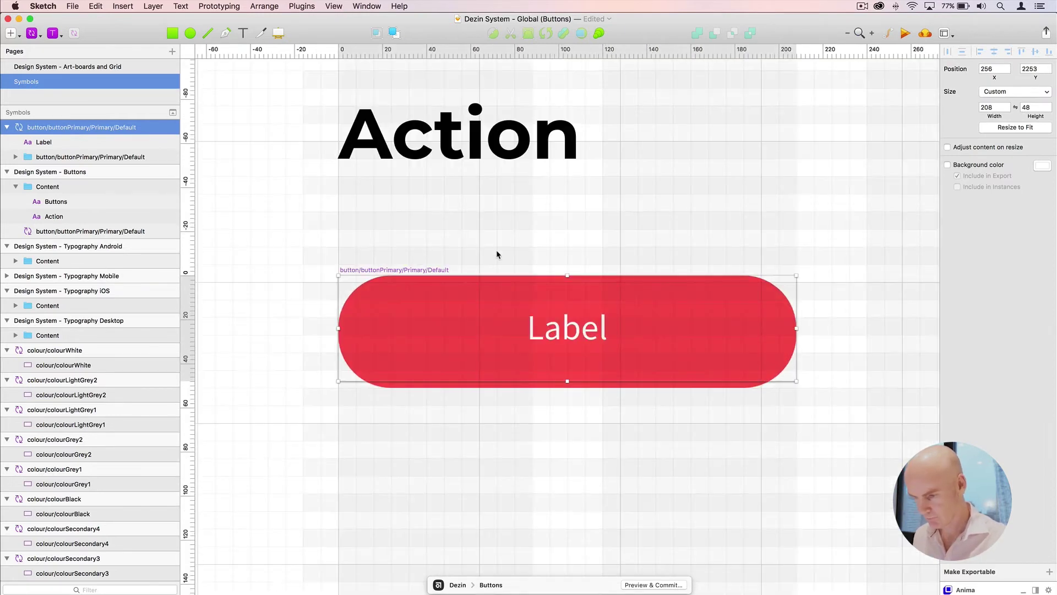
drag(522, 232, 454, 169)
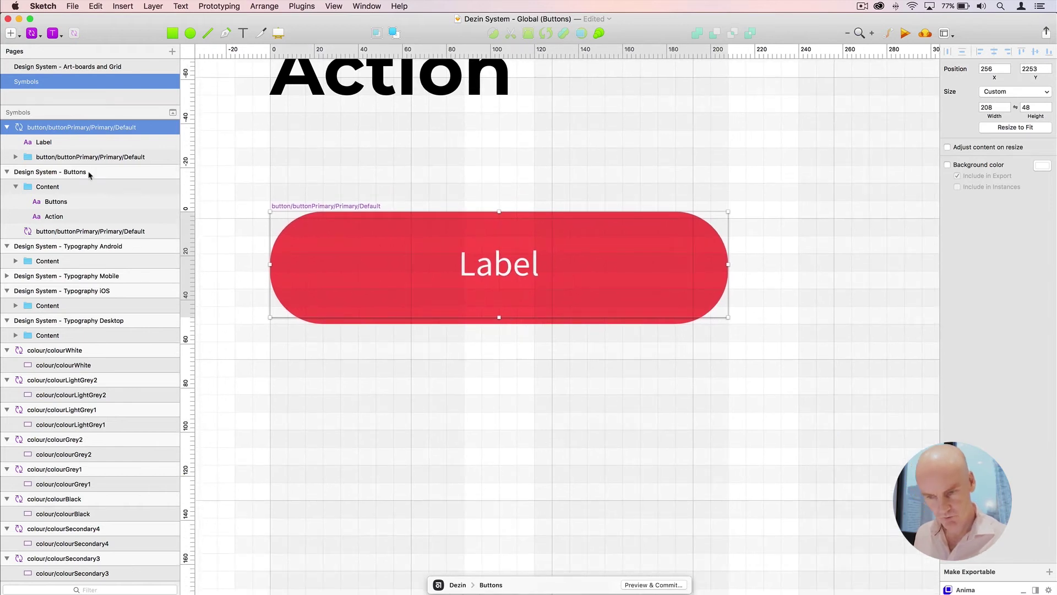
click(62, 141)
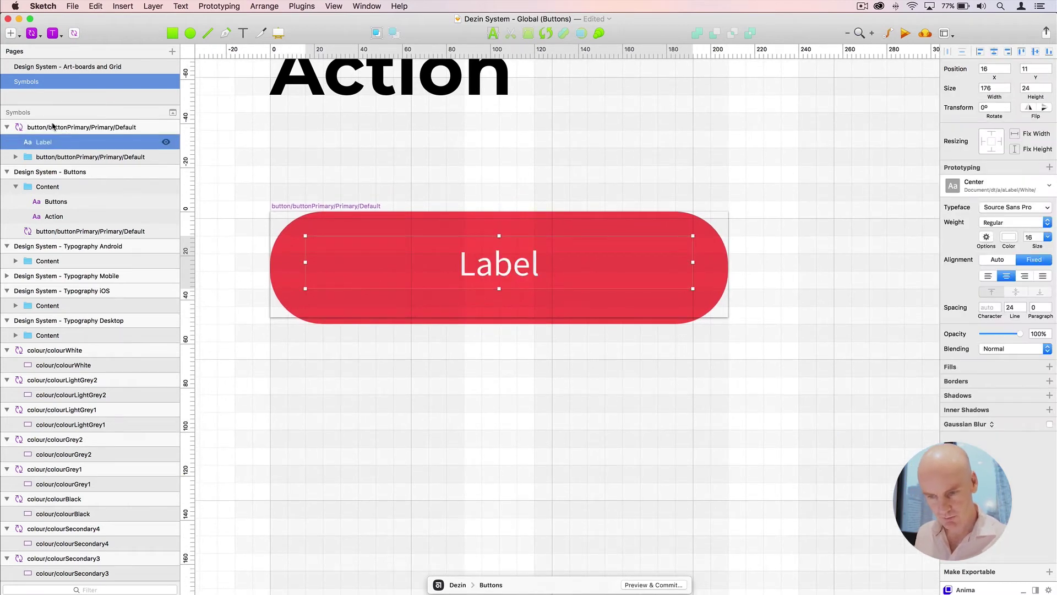
click(53, 127)
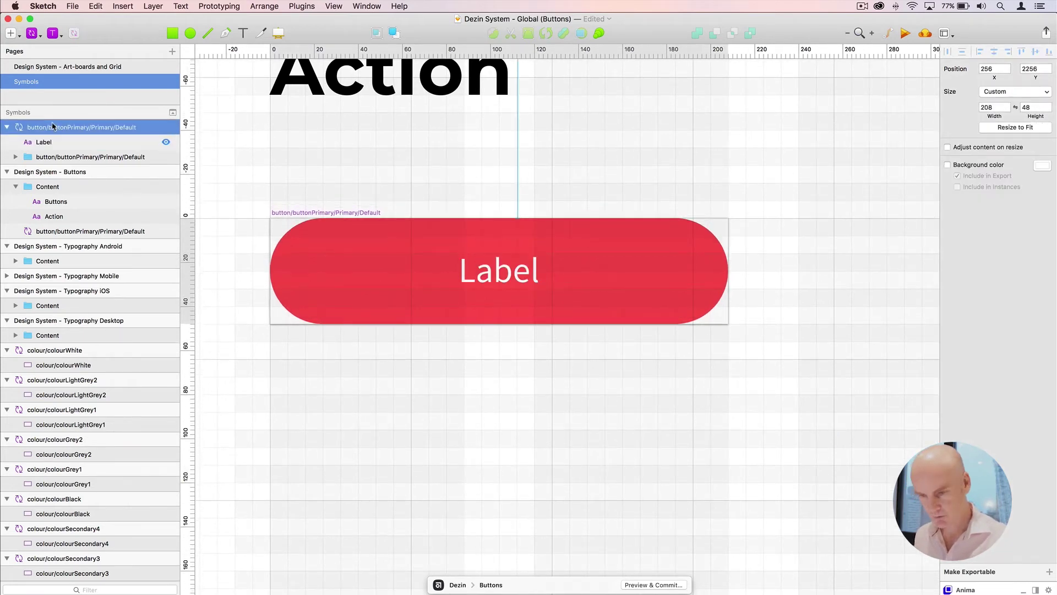
Move the Rectangle out of the nested group to the top level of the button symbol and remove the leftover group
click(53, 137)
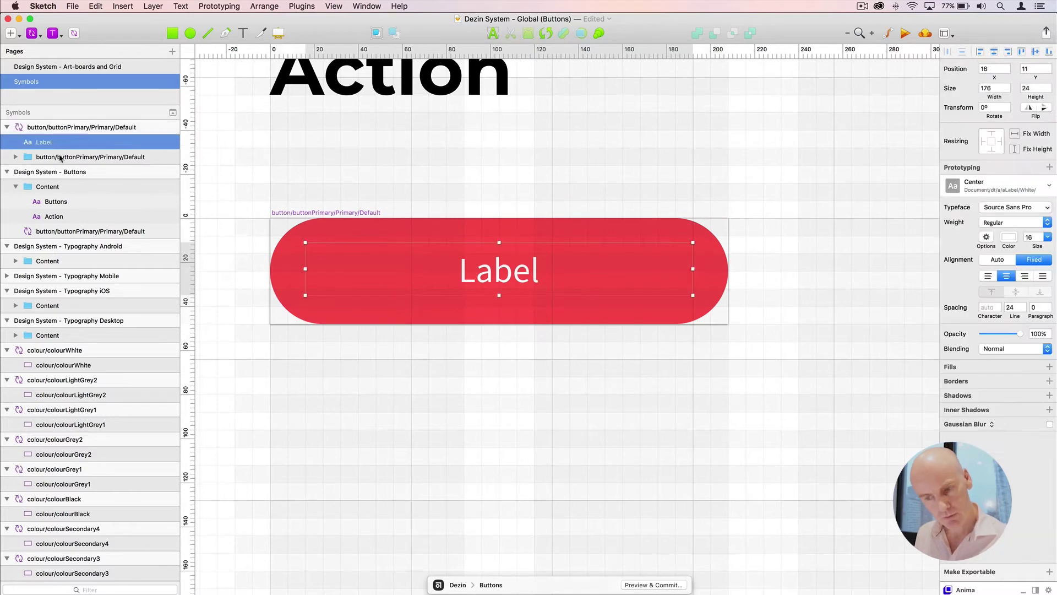
key(Down)
click(14, 157)
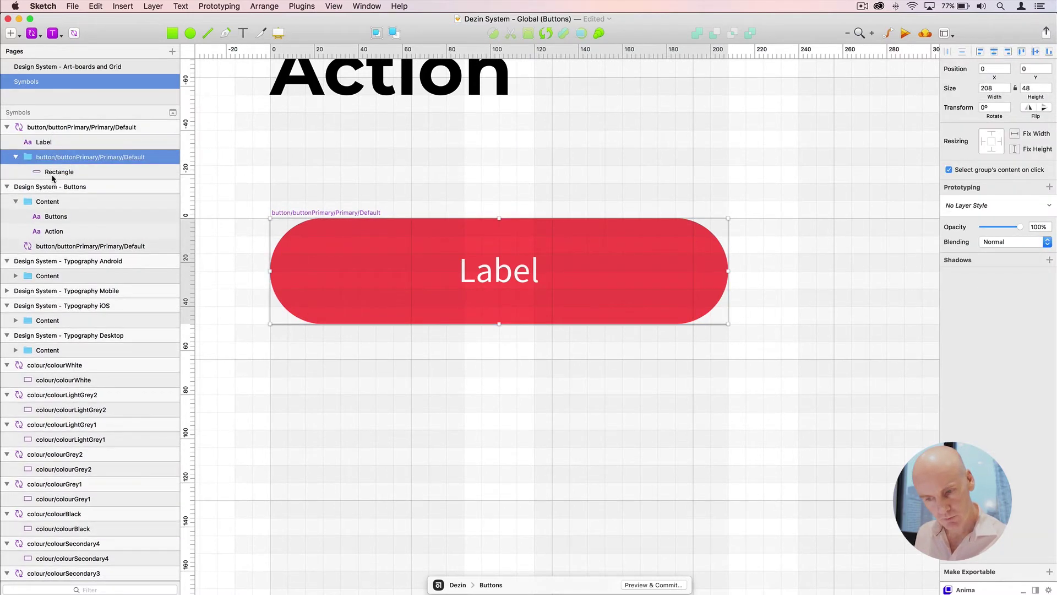
key(Down)
drag(46, 172, 40, 148)
click(56, 173)
key(Delete)
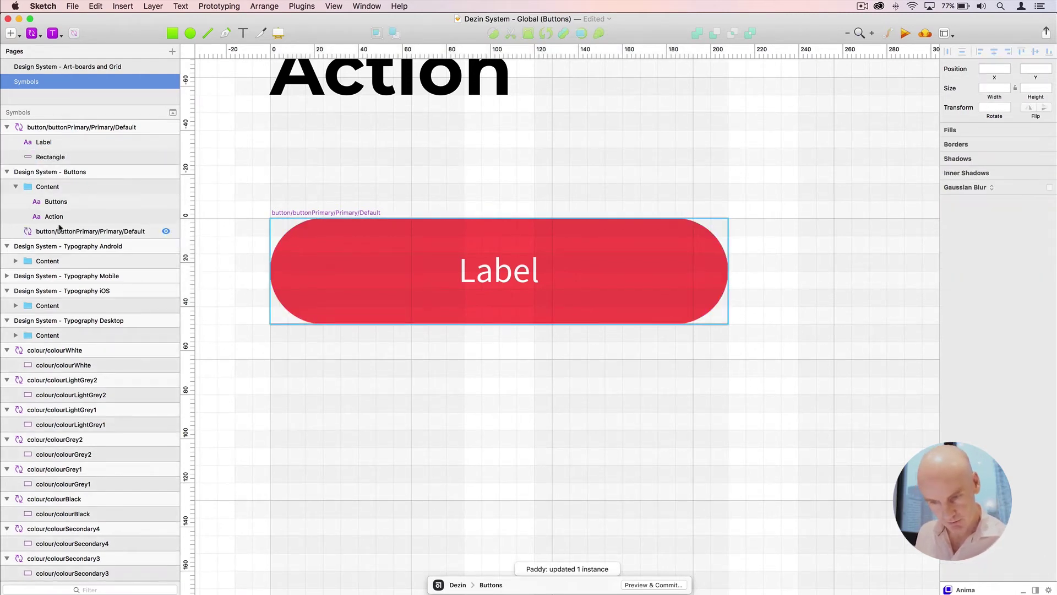
Delete the button symbol instance from the Buttons artboard, keeping the symbol master
click(56, 189)
click(57, 231)
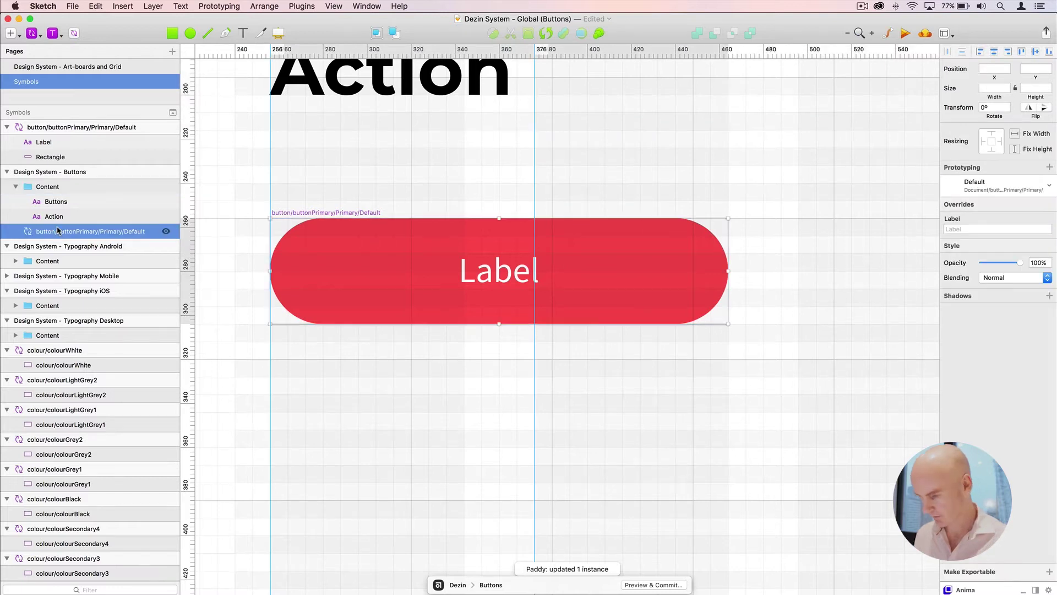
key(Delete)
Pin the symbol's label to its left and right edges with fixed height, and pin the rectangle to all four edges
click(414, 270)
scroll(414, 269, down, 5)
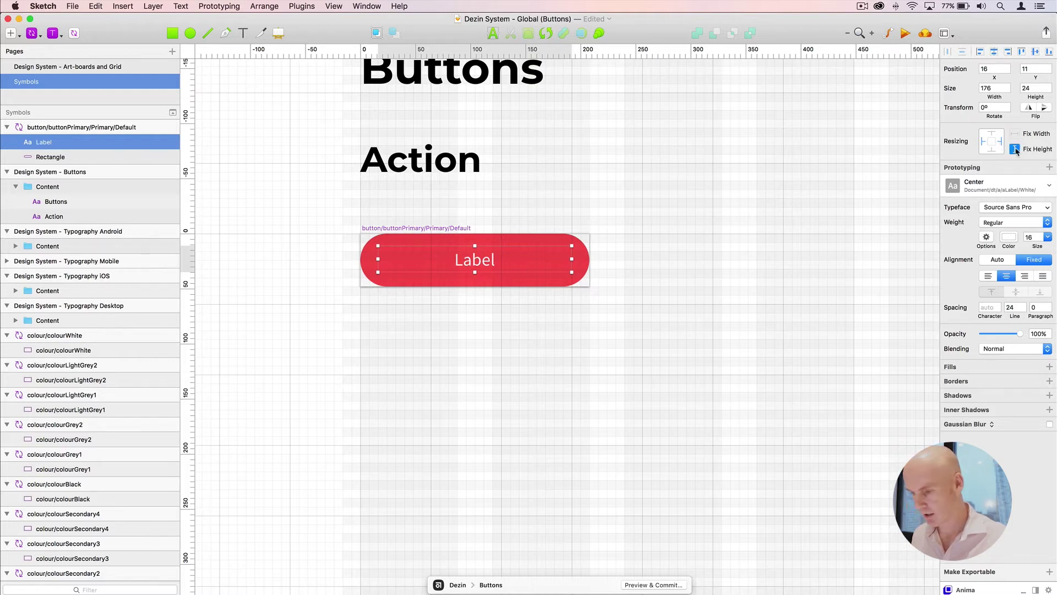
click(450, 239)
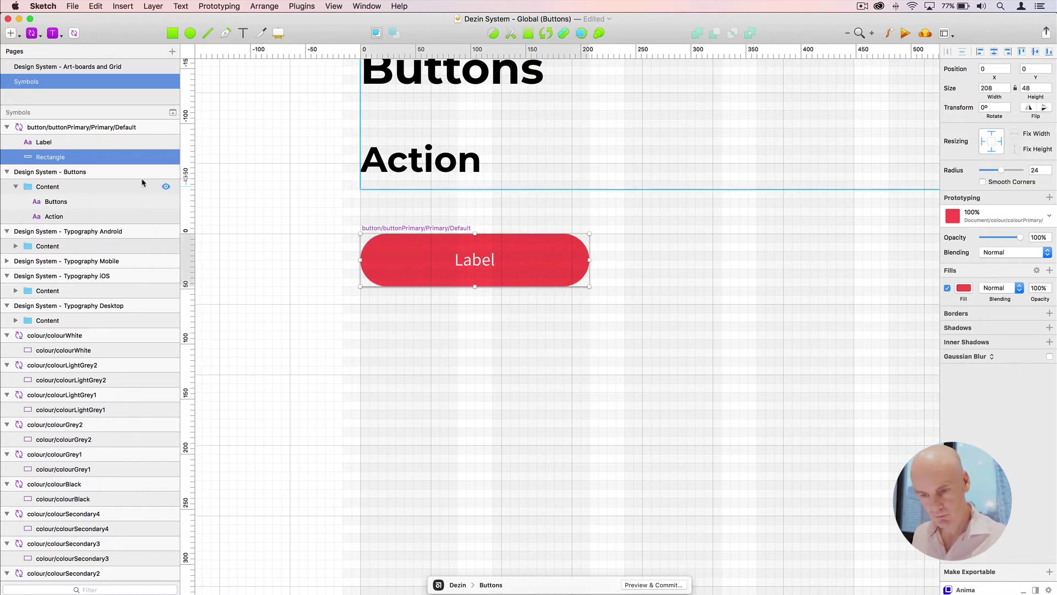
Rename the symbol's Rectangle layer to Button
double_click(126, 150)
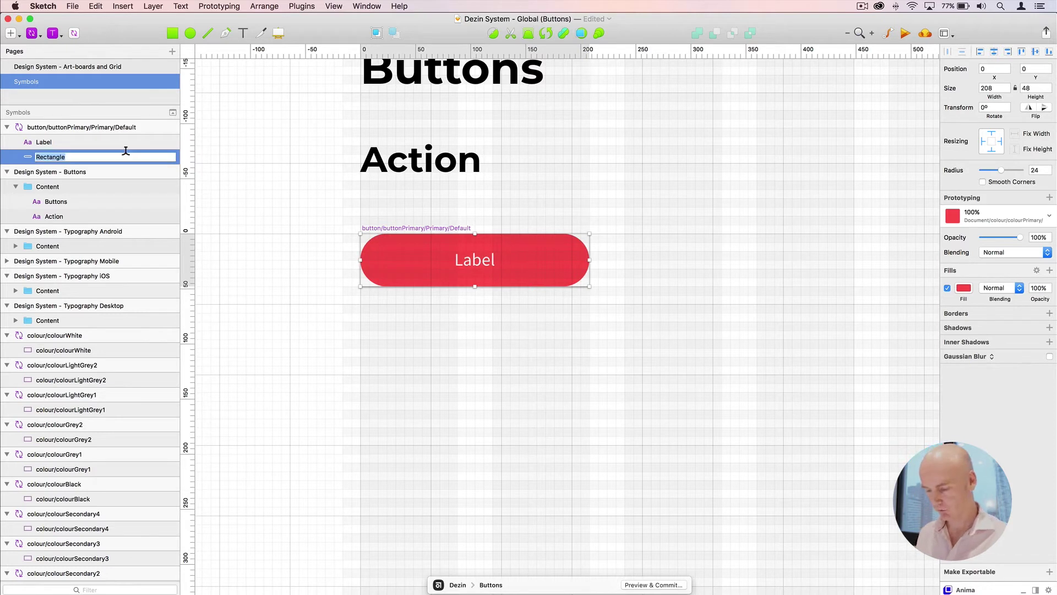
click(427, 229)
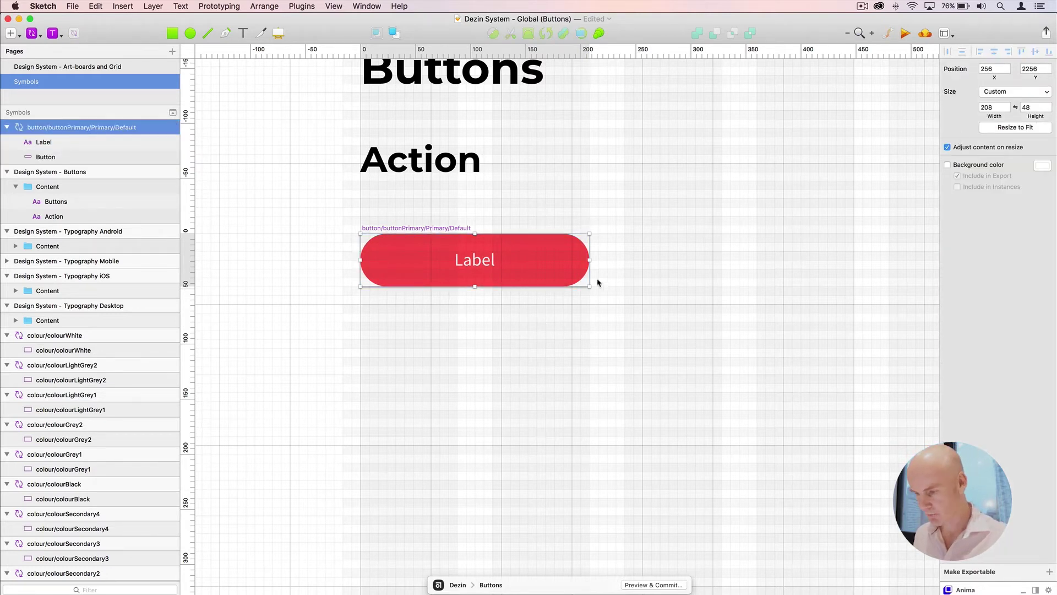
Test the primary button symbol's resizing by widening its master, and undo the change
drag(569, 260, 778, 259)
key(super+z)
click(477, 210)
Duplicate the primary button symbol master beside the original at X 496 and Y 2256
click(440, 230)
scroll(439, 230, right, 3)
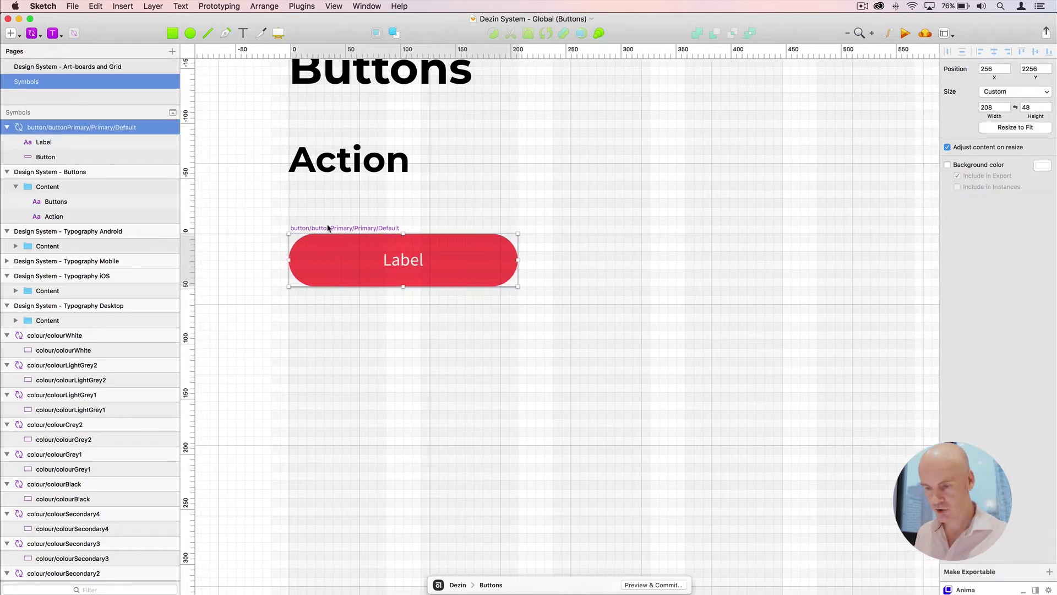
drag(326, 230, 590, 238)
click(566, 206)
click(568, 229)
Rename the duplicated symbol as button/buttonPrimary/White/Default
double_click(89, 127)
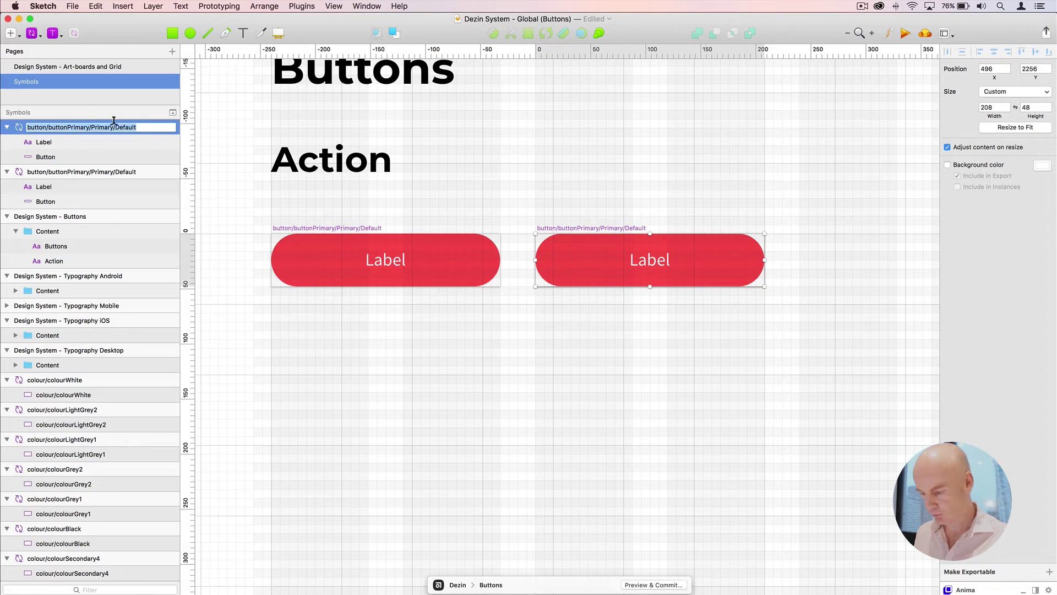
click(113, 122)
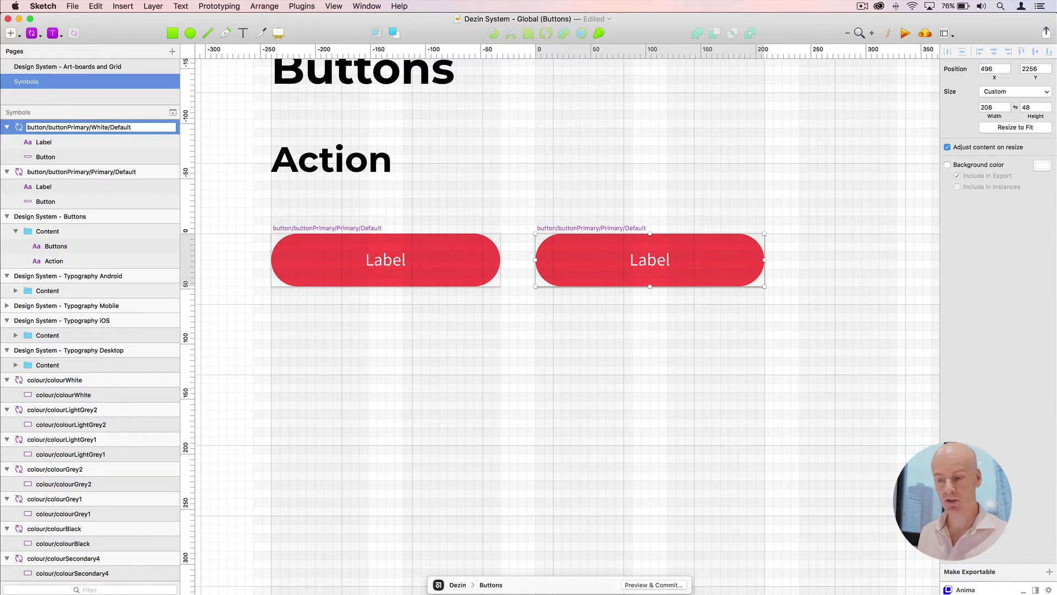
key(Return)
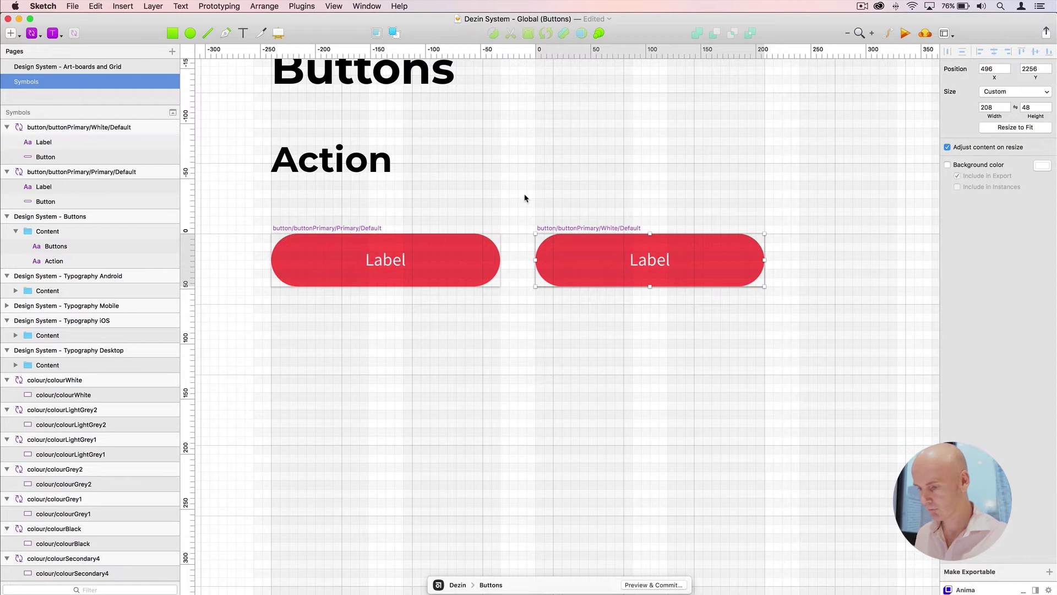
Apply the shared text style dt/a/aLabel/Black/Center to the label of the White button symbol
click(563, 239)
drag(615, 202, 478, 197)
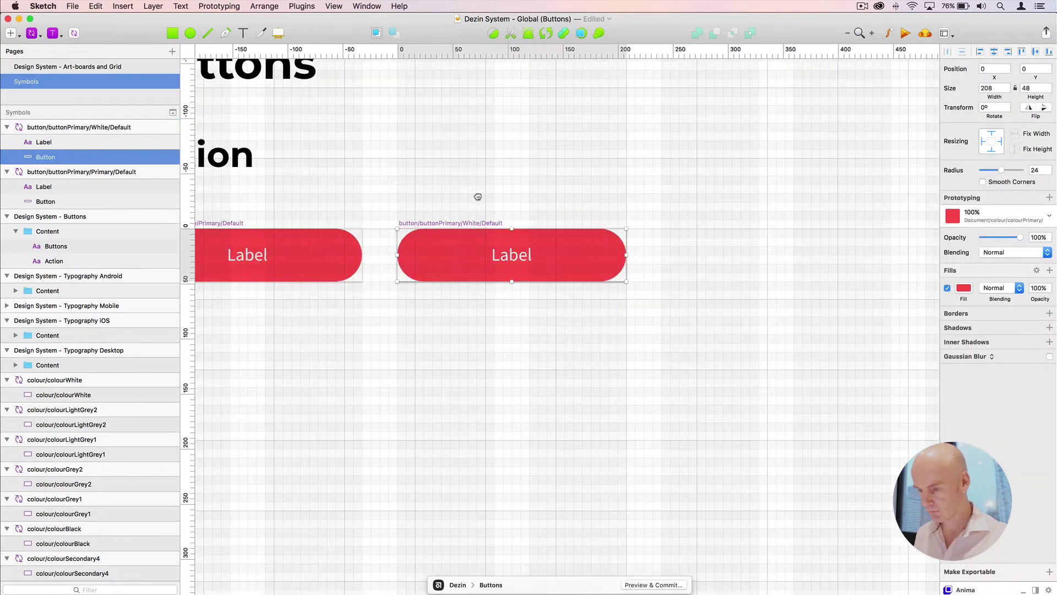
click(515, 256)
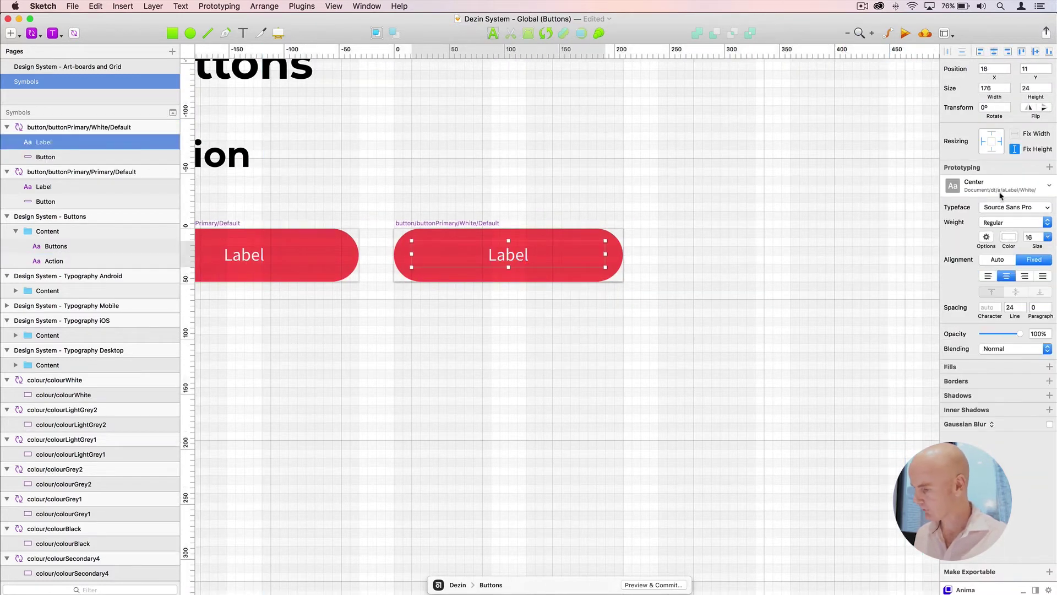
click(1000, 190)
mouse_move(963, 315)
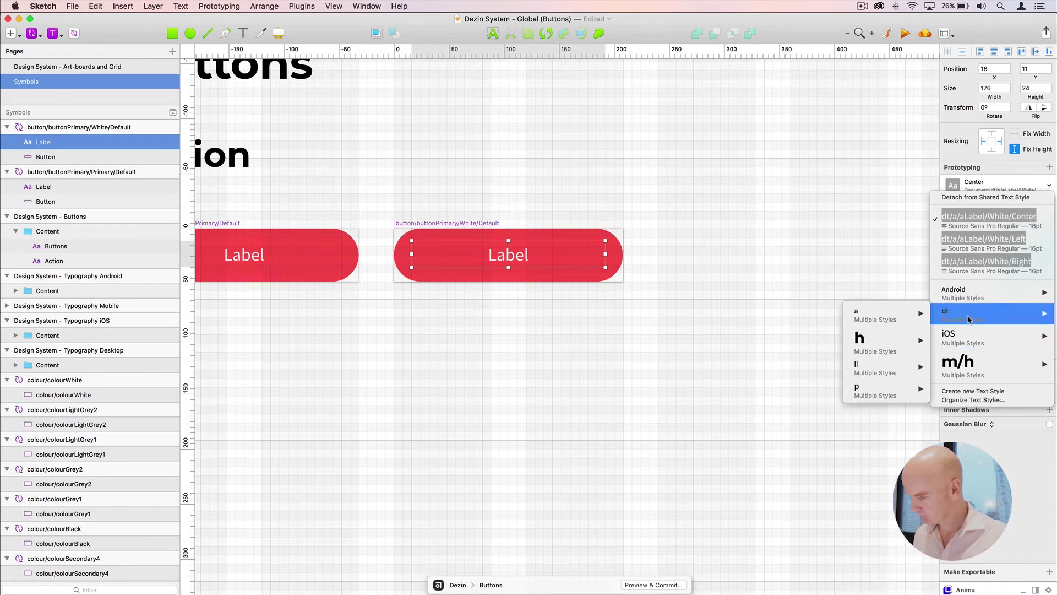
mouse_move(870, 315)
mouse_move(768, 379)
mouse_move(639, 378)
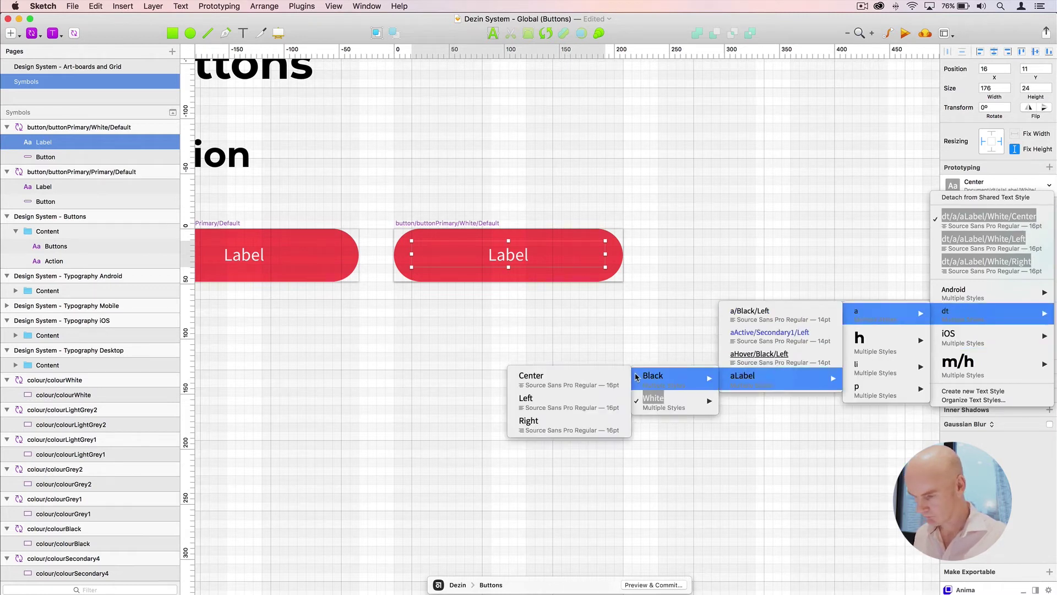
click(591, 380)
Apply the shared layer style colour/colourWhite to the White symbol's Button shape
click(618, 246)
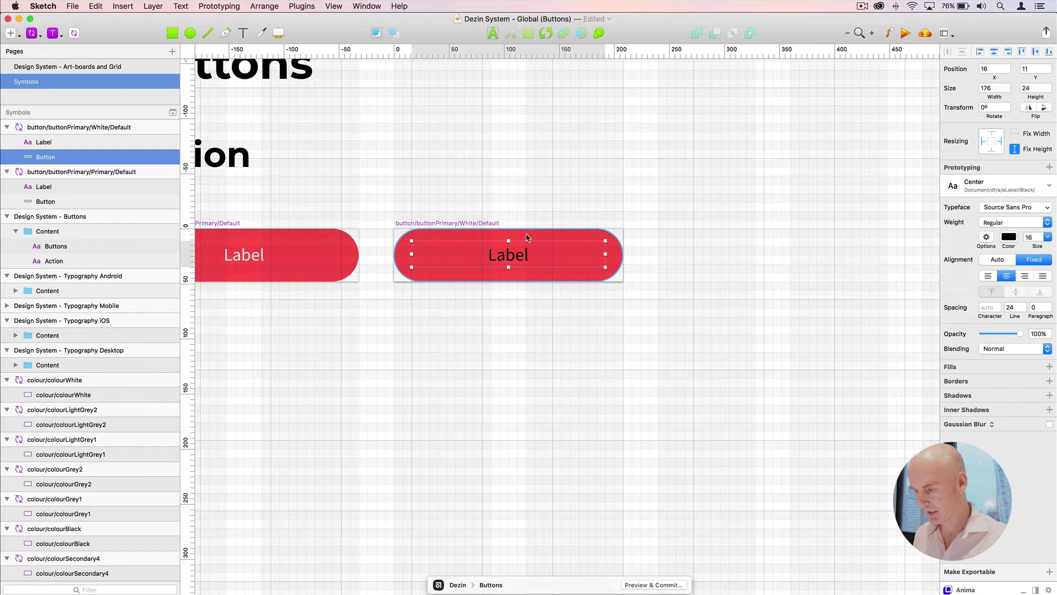
click(1003, 209)
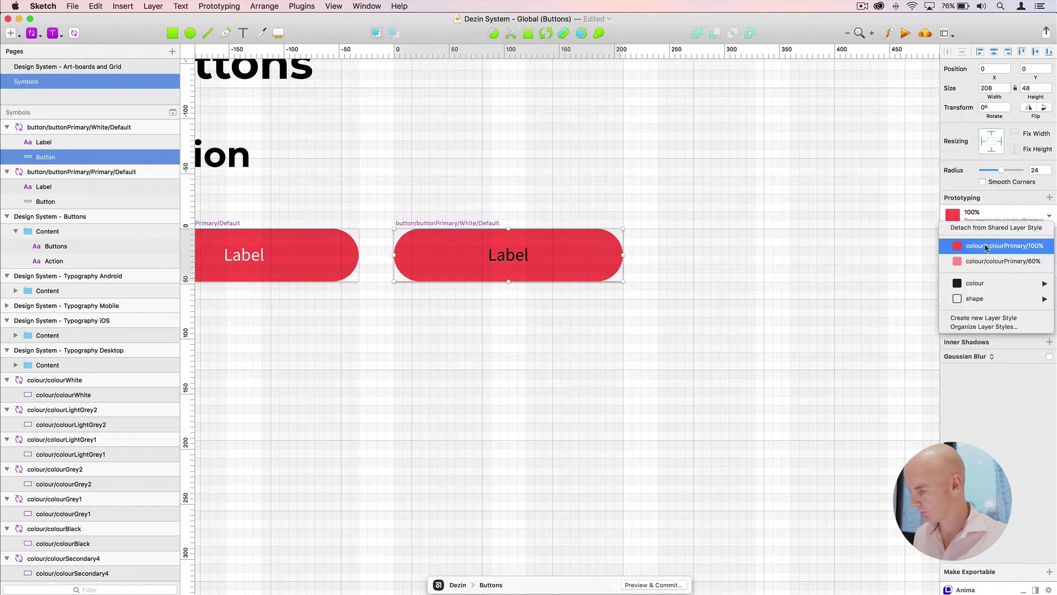
mouse_move(986, 285)
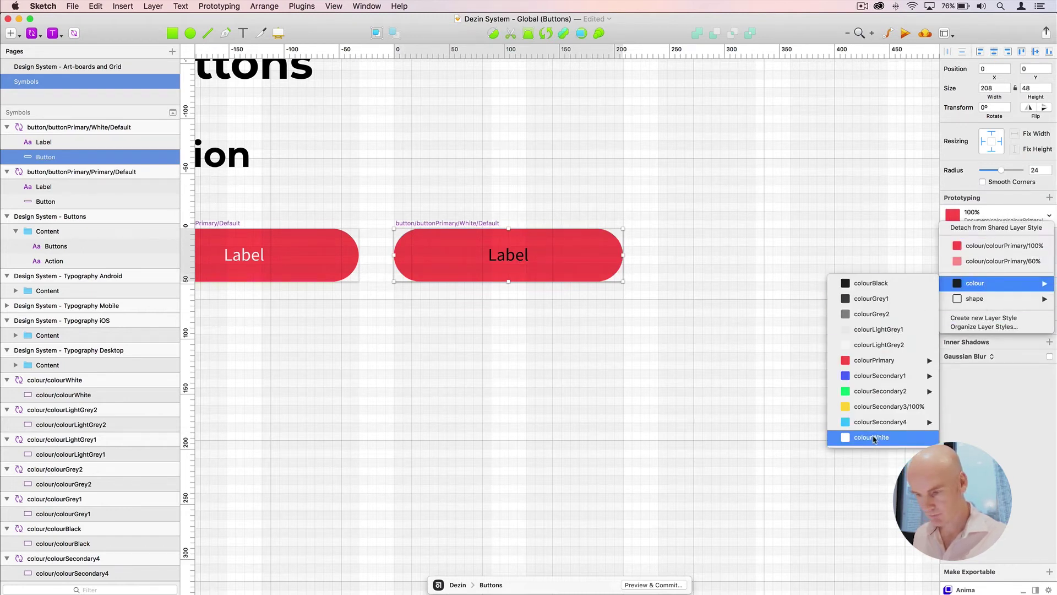
click(871, 438)
Turn on the White button symbol's background colour and set it to the dark document colour 222222
click(421, 225)
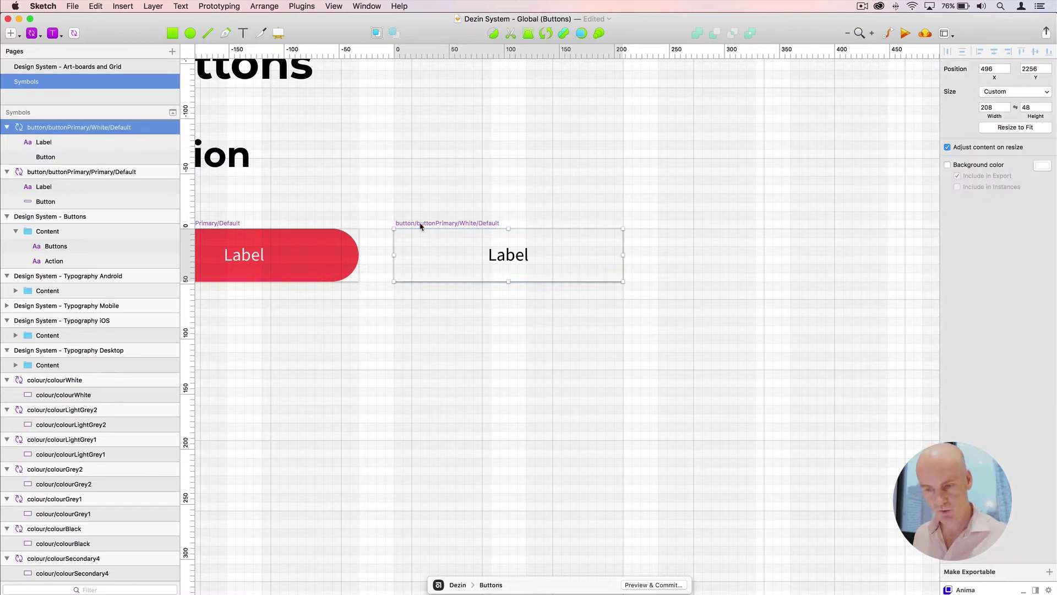
click(948, 165)
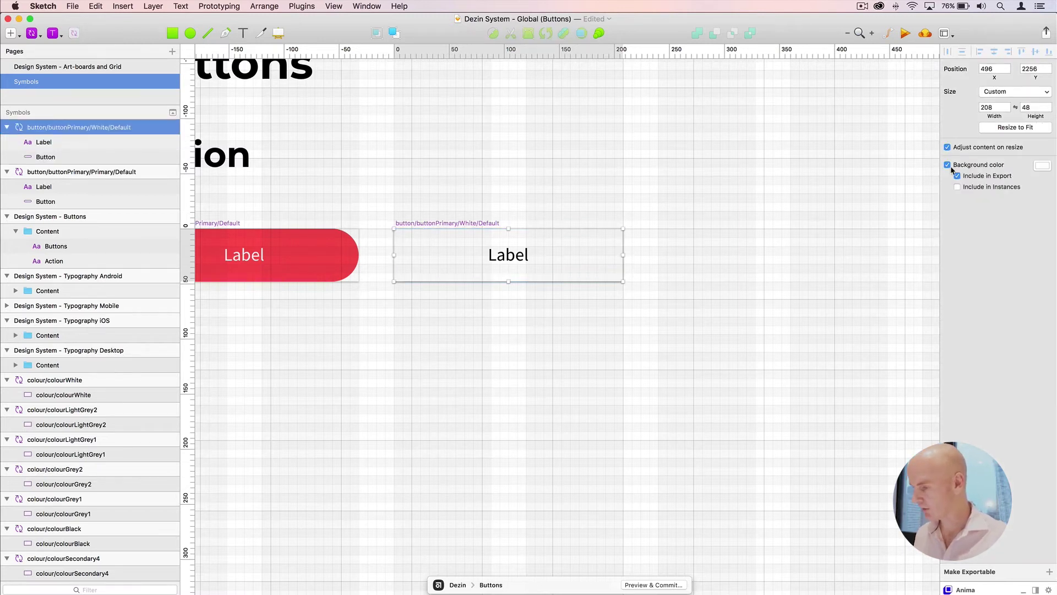
click(1041, 166)
click(1019, 396)
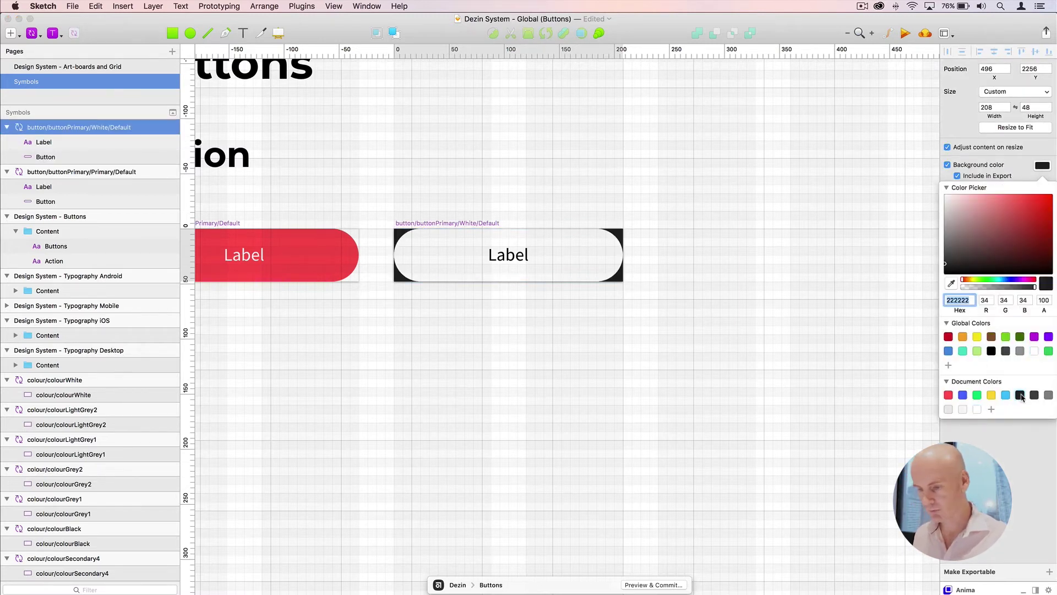
click(504, 191)
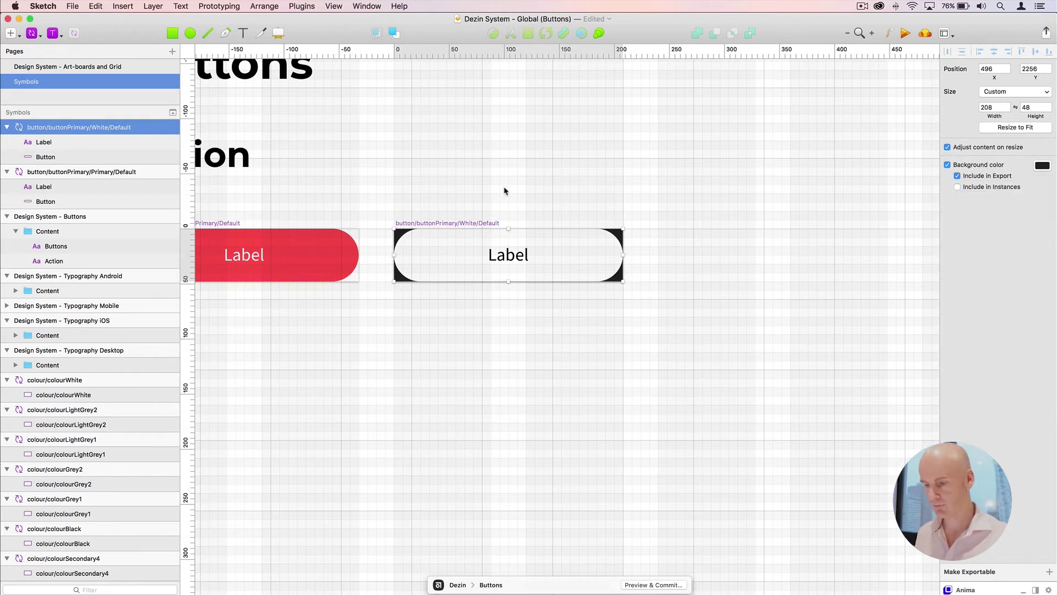
Duplicate the red primary button symbol master past the White one, at X 736 and Y 2256
drag(520, 184, 442, 181)
scroll(386, 224, left, 6)
click(298, 208)
drag(296, 212, 823, 217)
scroll(823, 216, right, 10)
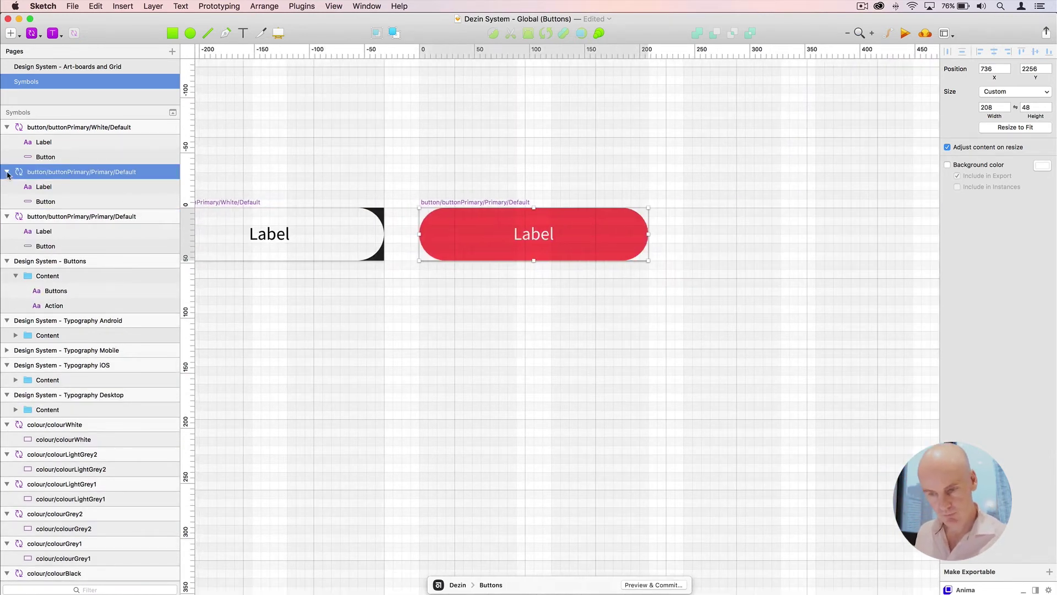
Collapse all groups in the layer list and move the new primary button copy above the White button symbol
click(7, 175)
click(57, 189)
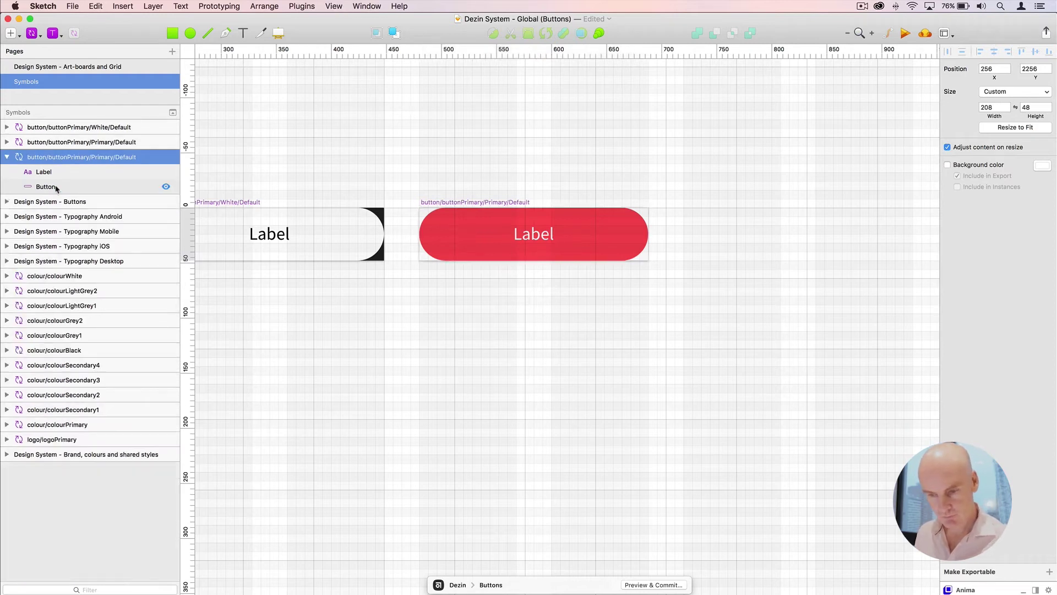
click(7, 157)
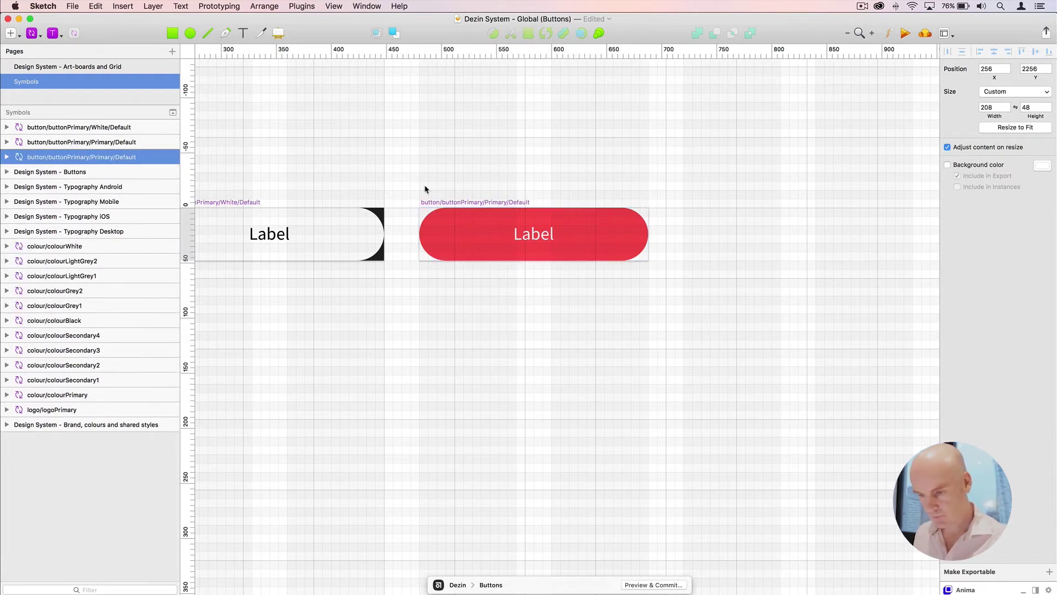
scroll(424, 188, left, 10)
click(78, 142)
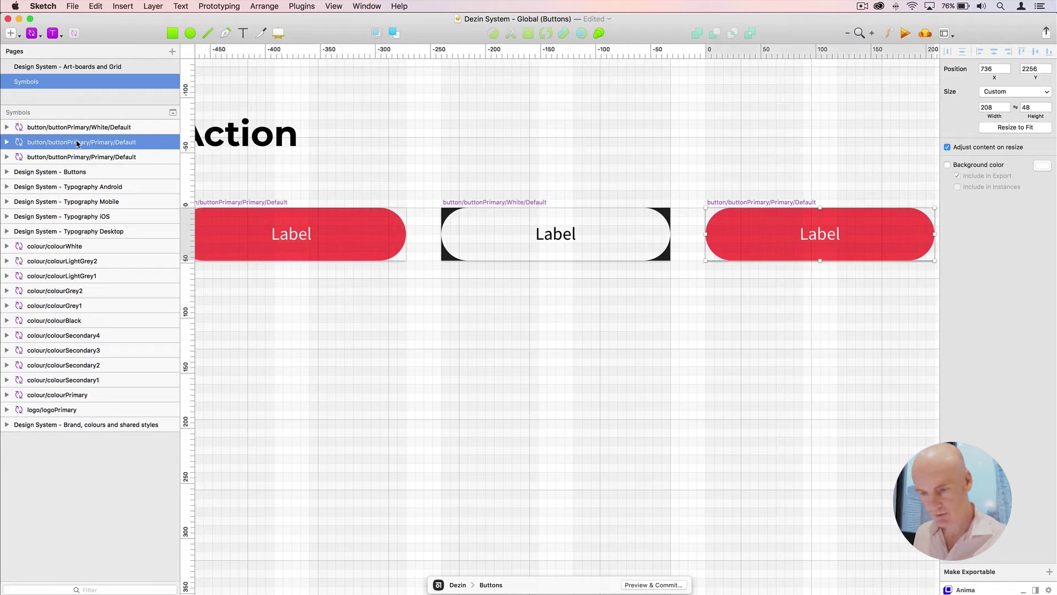
drag(77, 143, 62, 121)
click(82, 144)
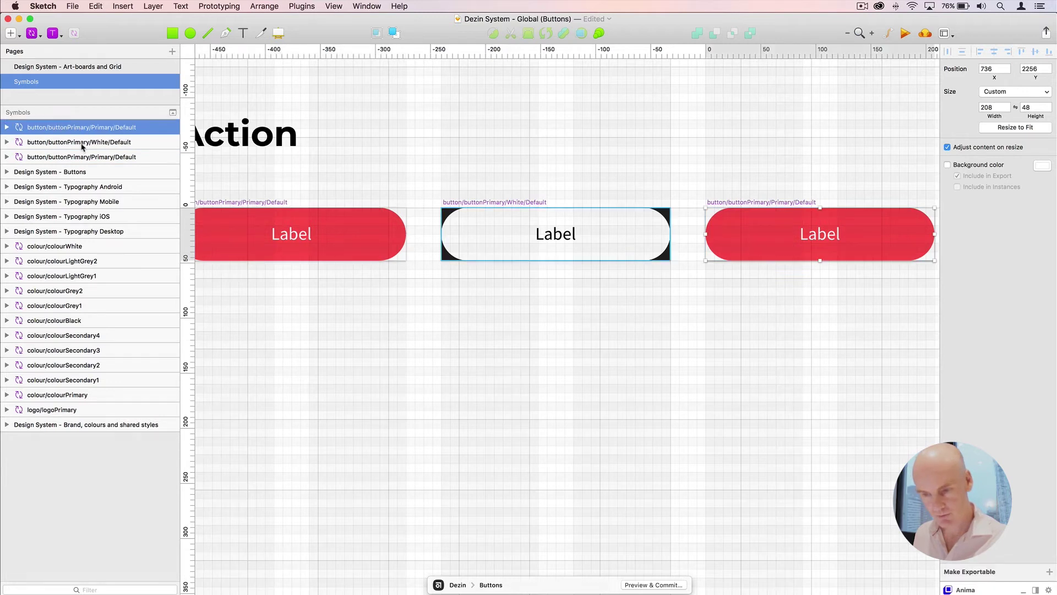
click(84, 128)
Rename the new button symbol copy as button/buttonSecondary/Black/Default
scroll(453, 212, right, 10)
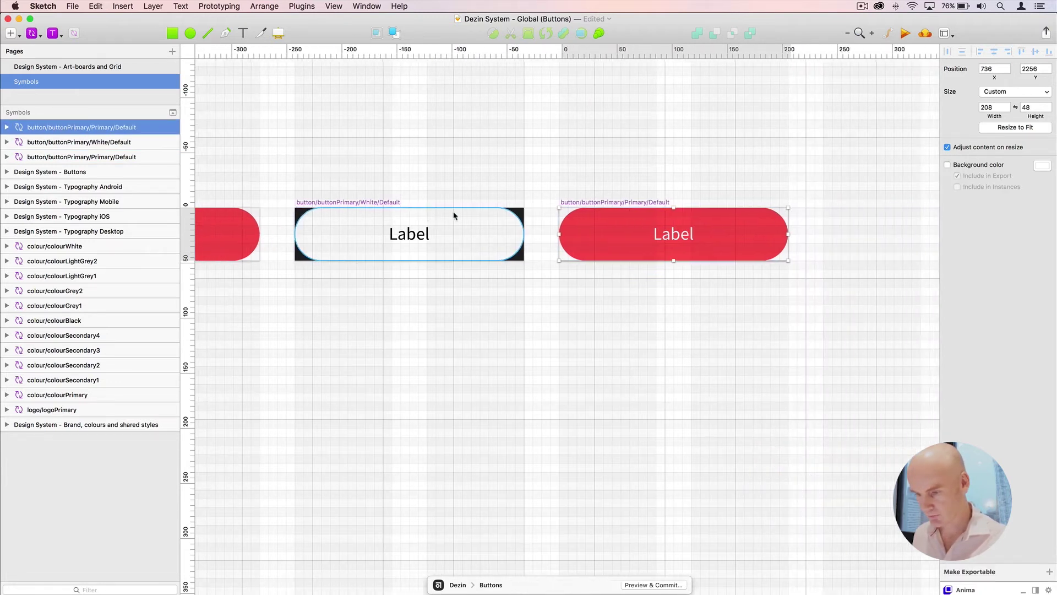
scroll(440, 201, left, 3)
click(412, 218)
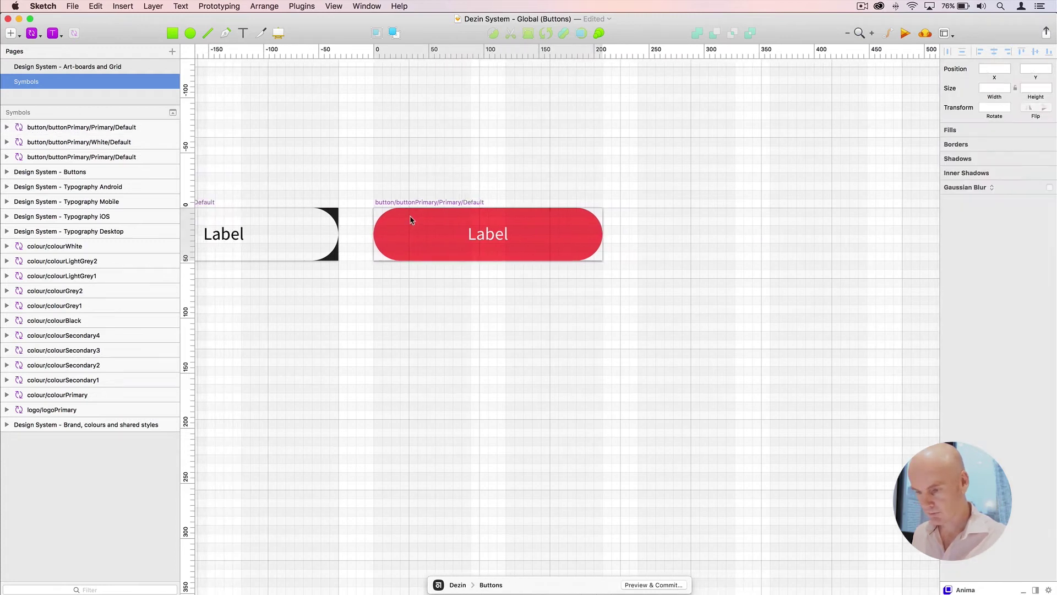
click(417, 209)
double_click(88, 123)
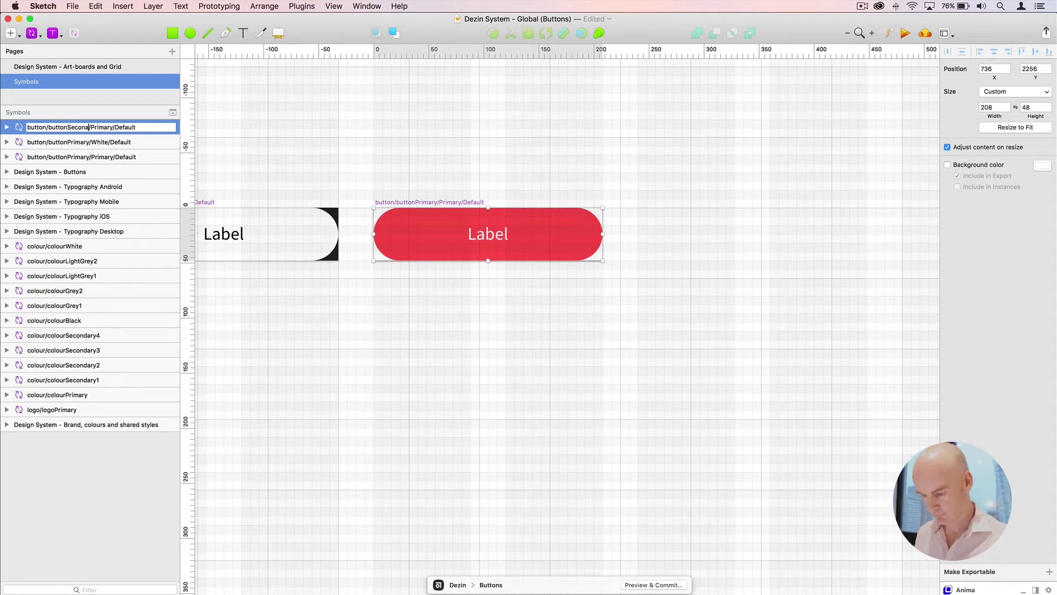
key(Return)
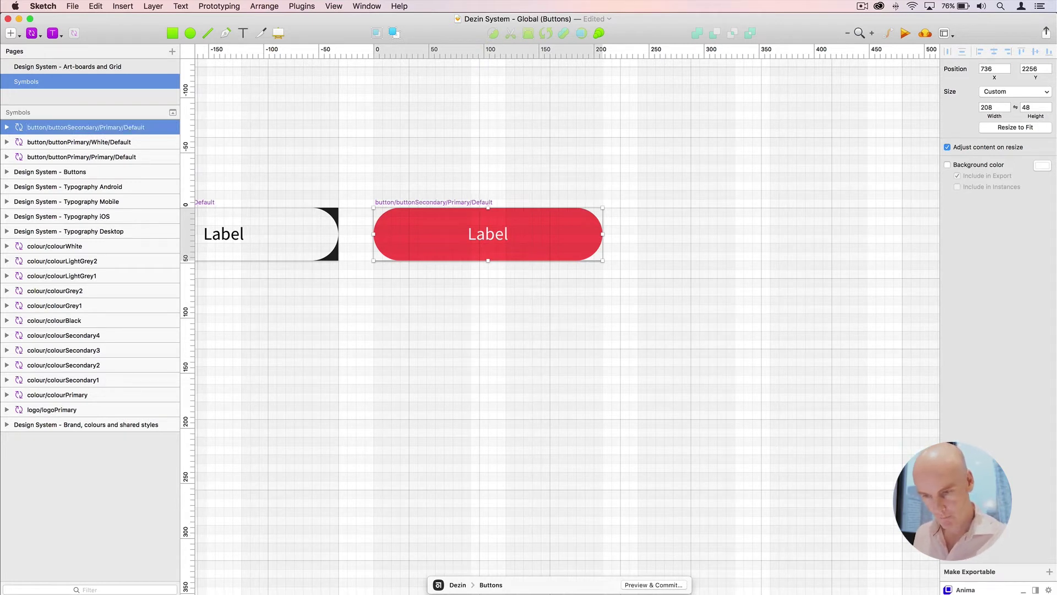
double_click(109, 129)
click(113, 127)
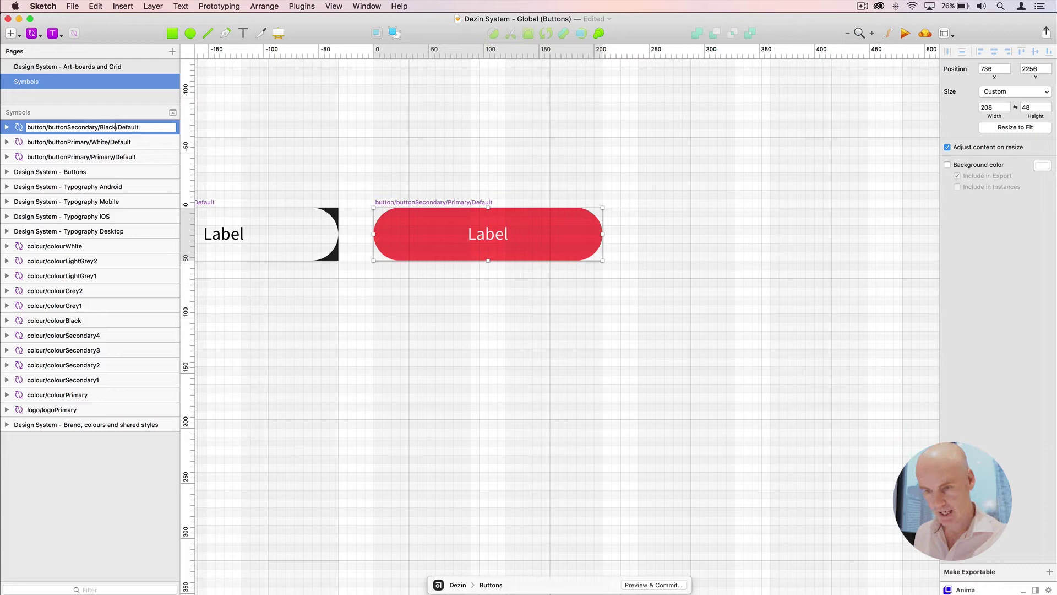
key(Return)
Apply the shared text style dt/a/aLabel/Black/Center to the secondary button symbol's label
click(520, 193)
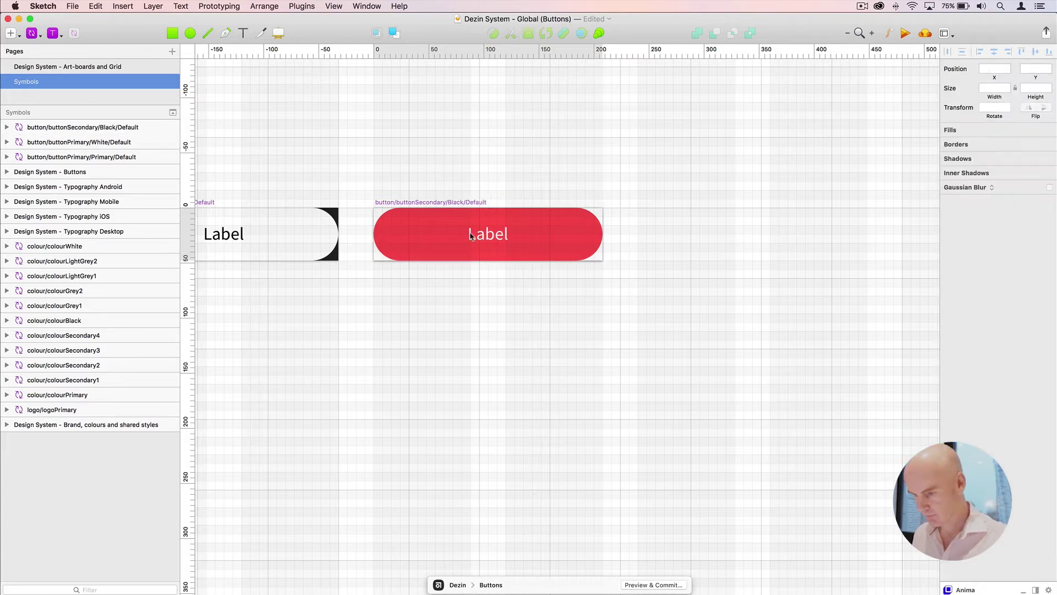
click(488, 234)
click(977, 187)
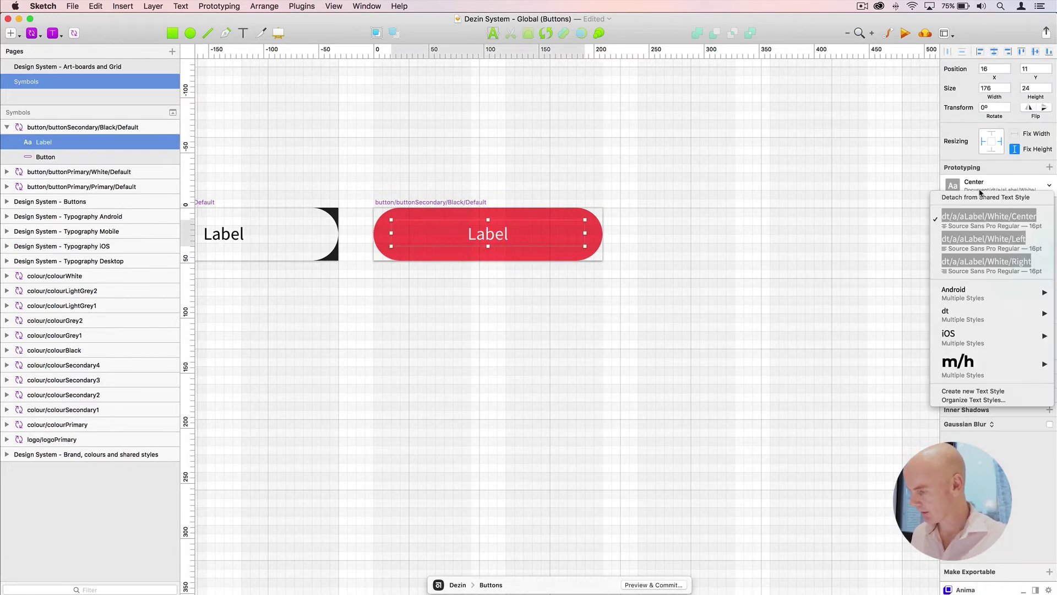
mouse_move(987, 318)
mouse_move(886, 315)
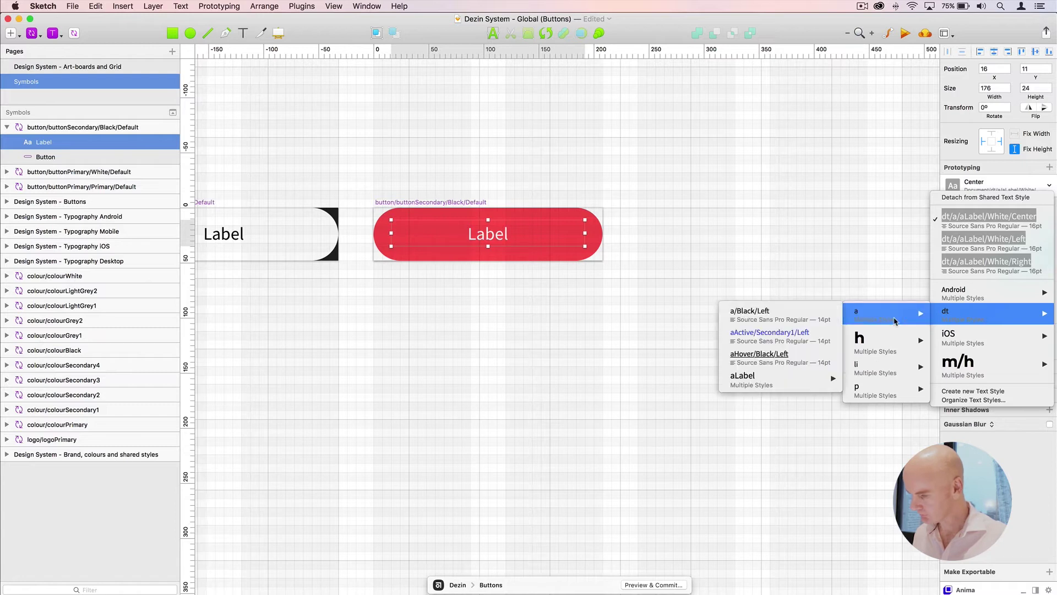
mouse_move(788, 386)
mouse_move(648, 379)
click(531, 376)
Apply the shared layer style shape/lineBlack/1px to the secondary symbol's Button shape
click(498, 218)
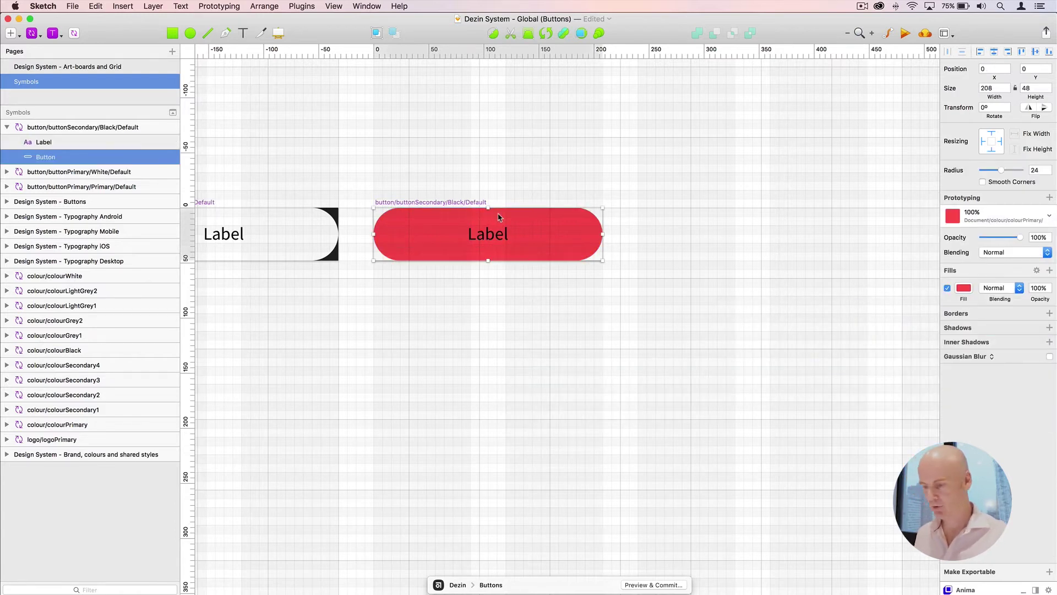
click(1049, 214)
mouse_move(979, 299)
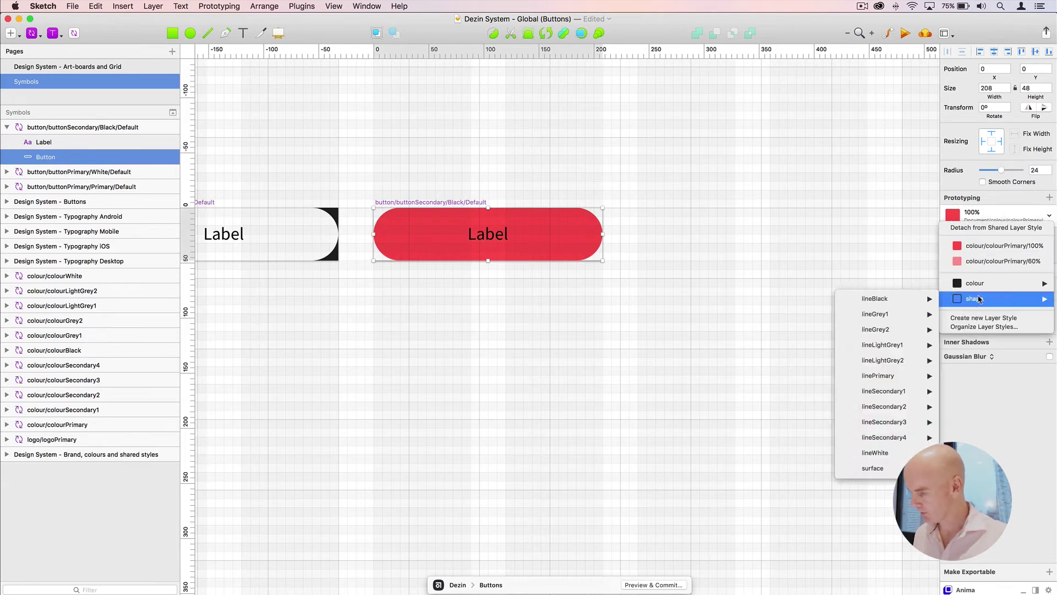
mouse_move(877, 302)
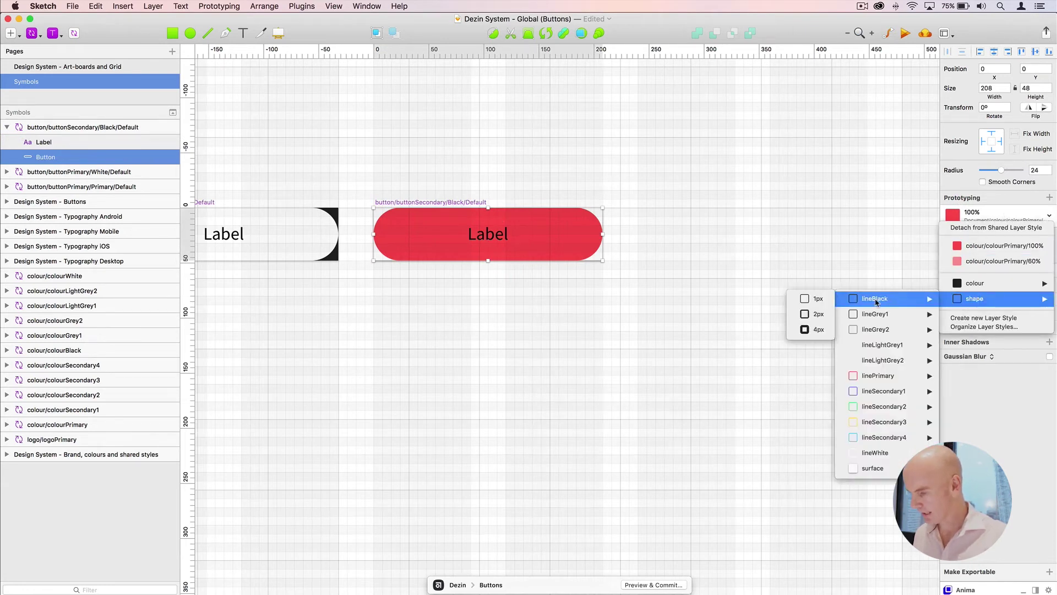
click(819, 303)
Examine the secondary button's black outline and label up close
key(super+2)
key(super+plus)
key(super+plus)
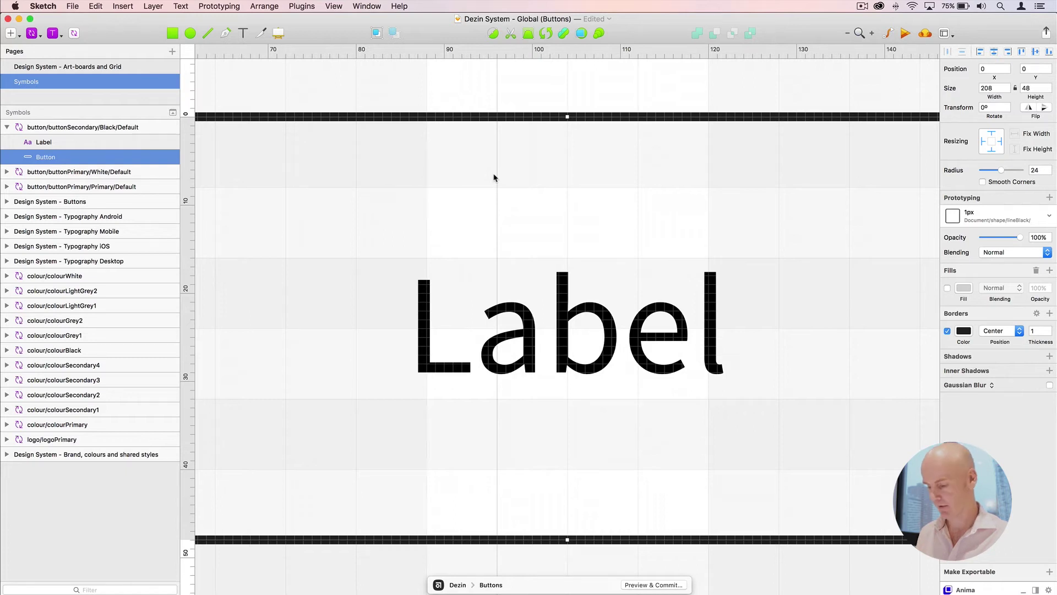
key(super+minus)
key(super+minus)
key(super+minus)
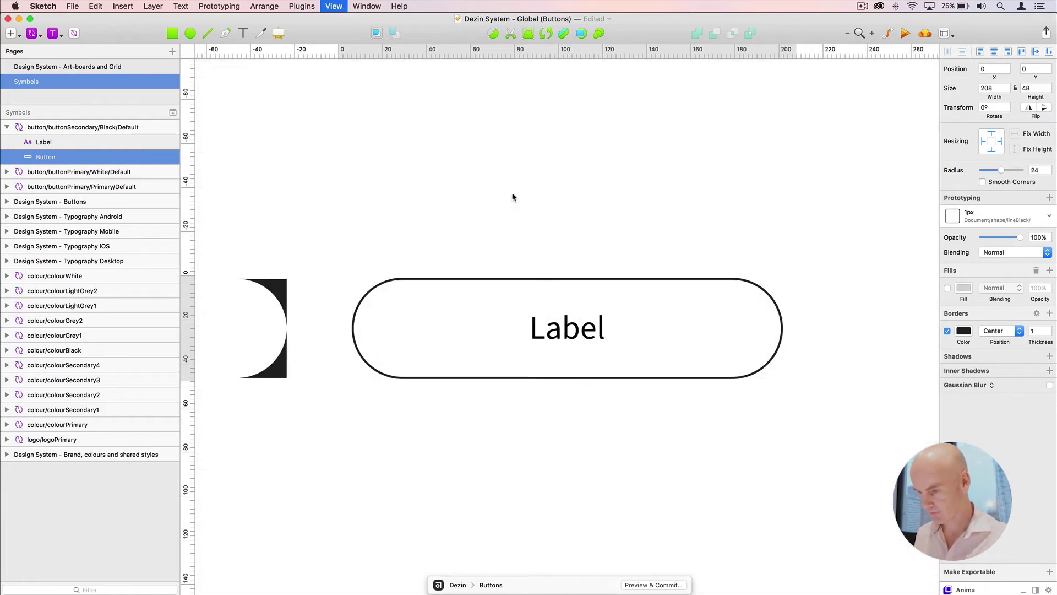
Examine the primary and black 1px line samples under Shapes on the brand, colours and shared styles artboard
drag(508, 190, 472, 108)
click(463, 219)
click(460, 221)
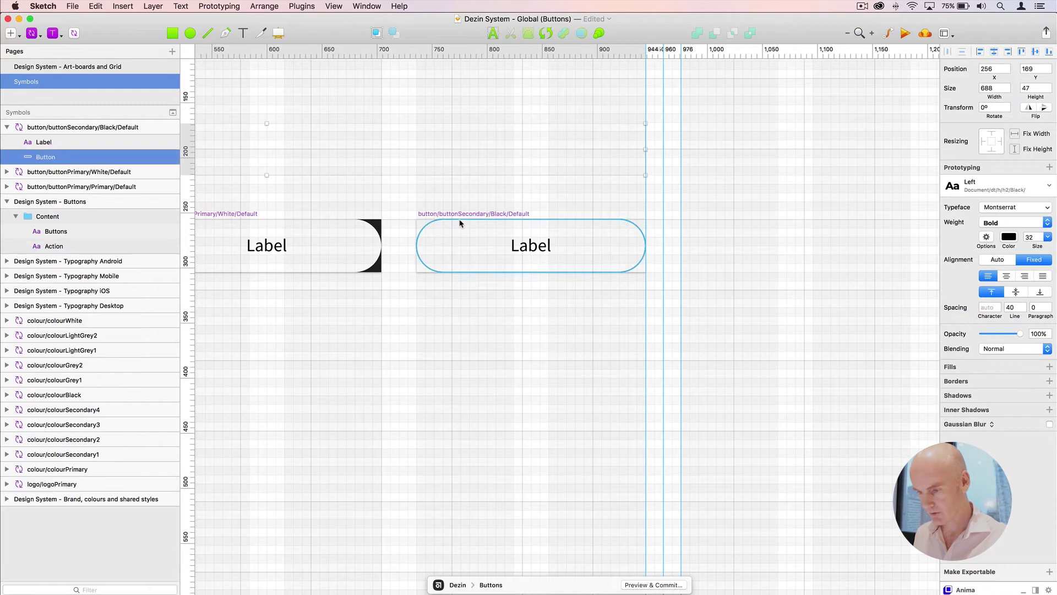
key(super+minus)
key(super+minus)
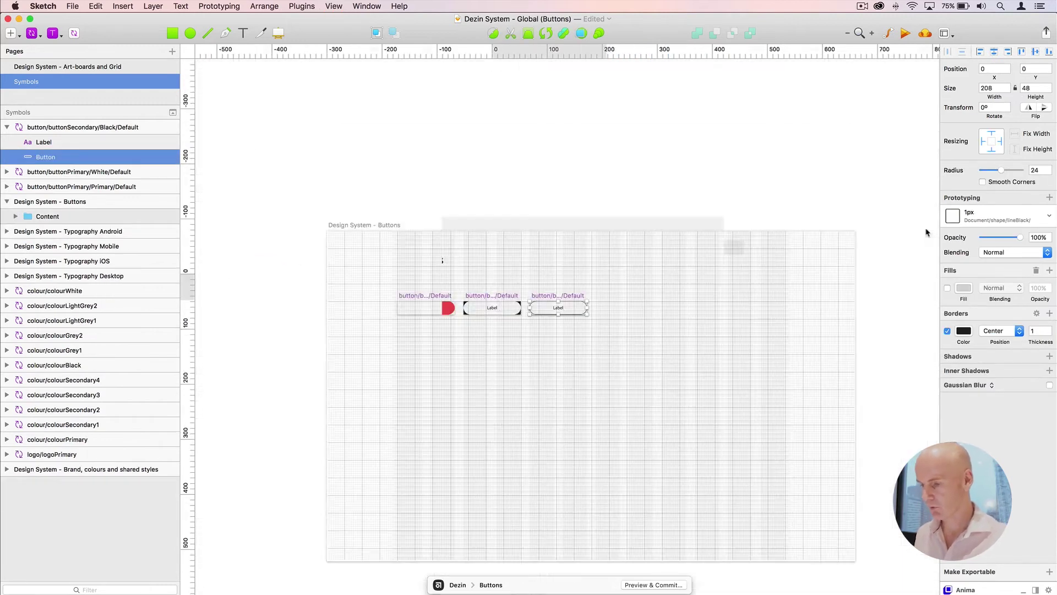
click(708, 184)
scroll(633, 229, up, 10)
scroll(633, 229, up, 2)
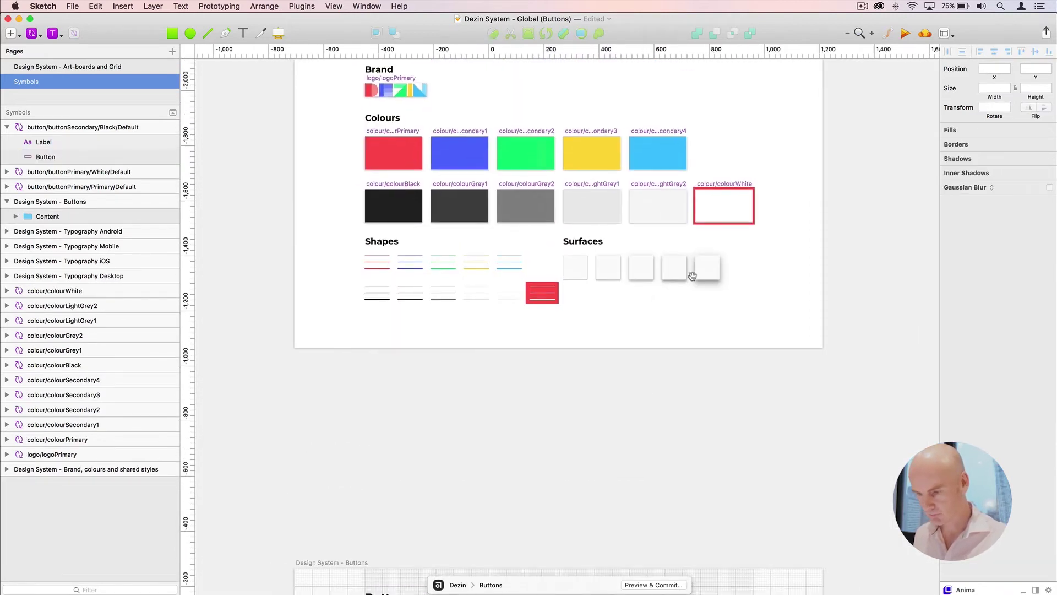
scroll(550, 237, left, 3)
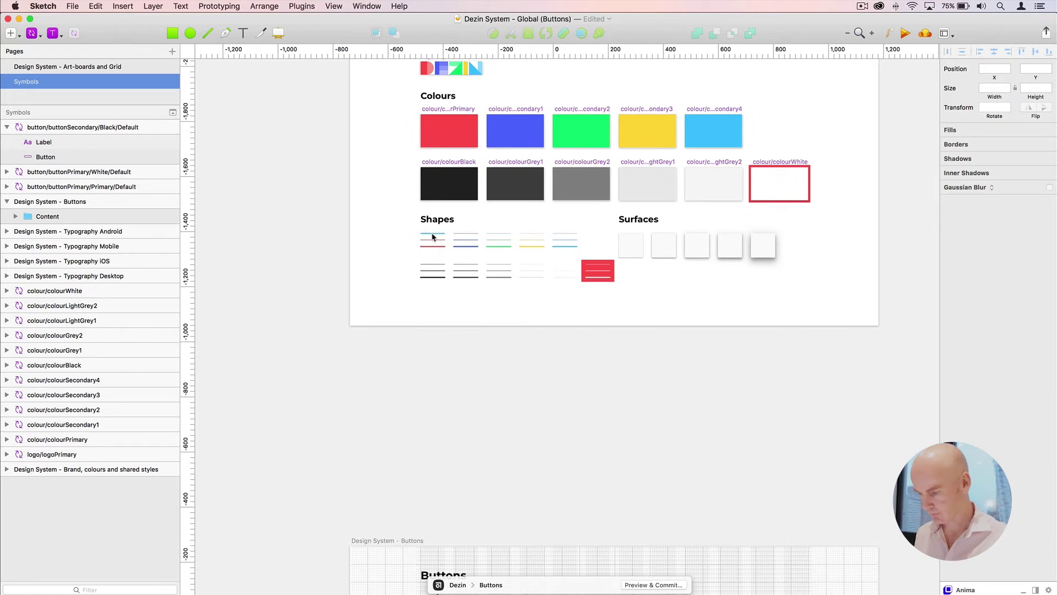
super+click(432, 235)
key(super+2)
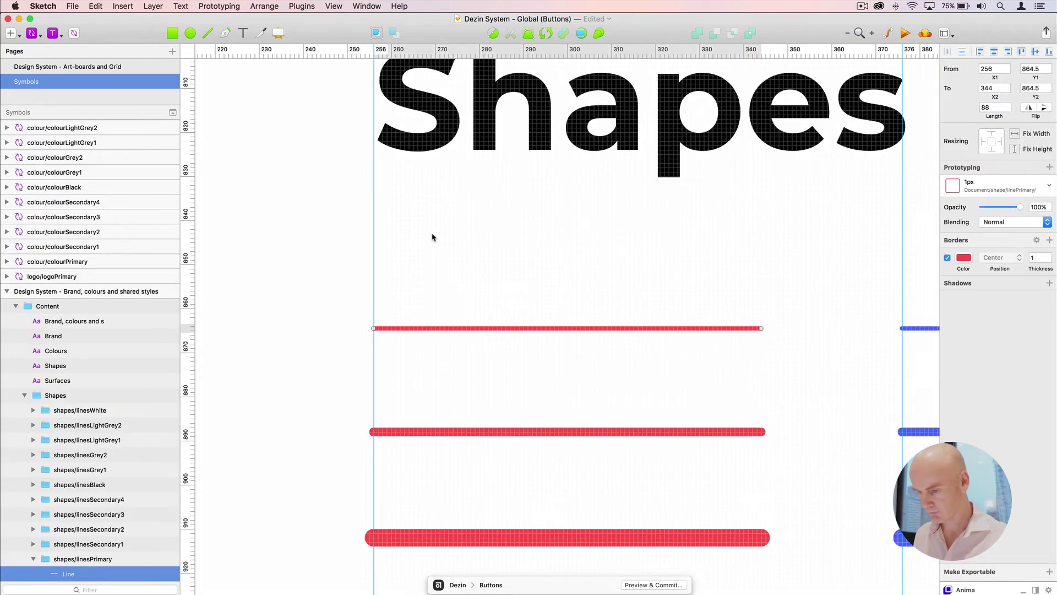
scroll(382, 123, down, 5)
scroll(383, 123, right, 4)
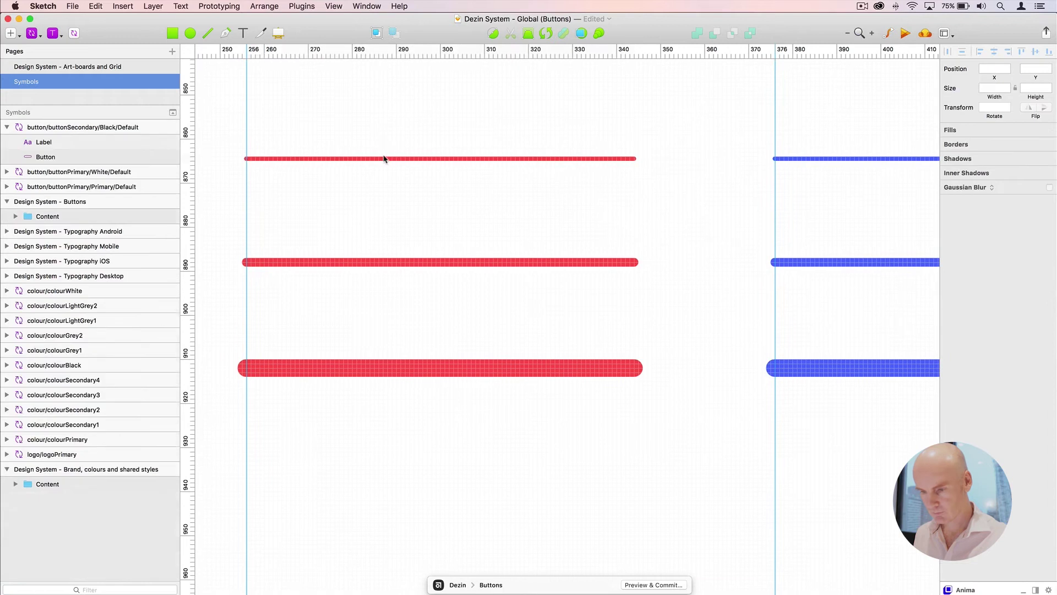
key(super+minus)
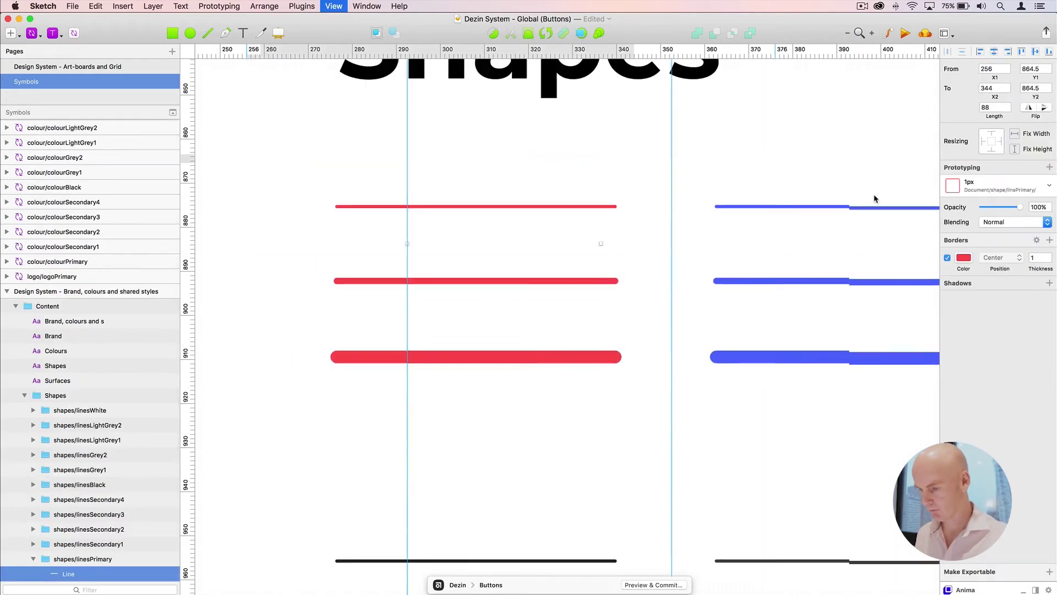
scroll(688, 182, down, 5)
scroll(689, 181, right, 1)
double_click(430, 190)
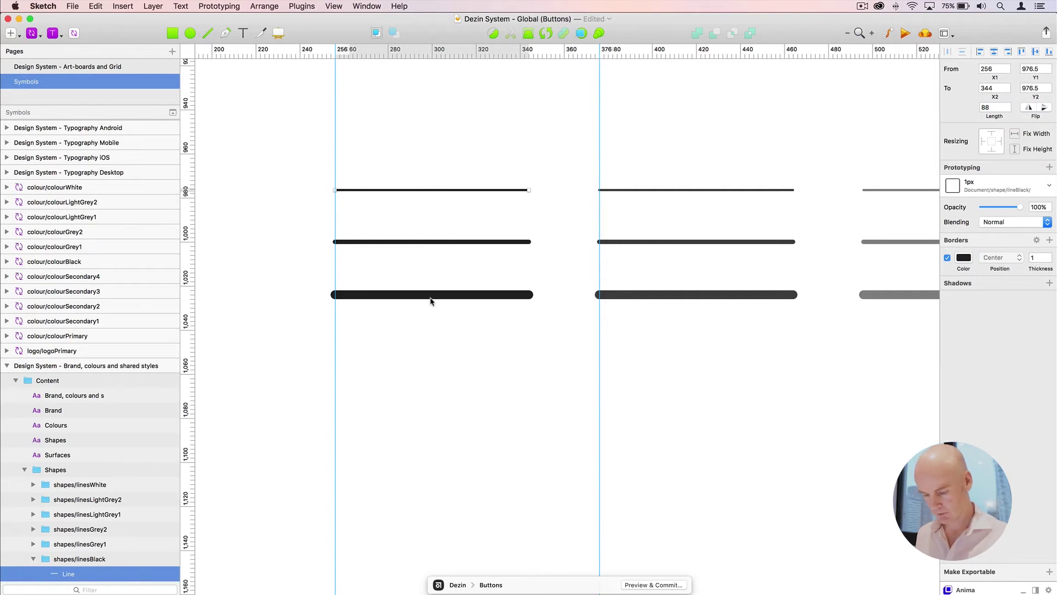
Show both the grid and the layout columns over the artboard's line samples
key(ctrl+g)
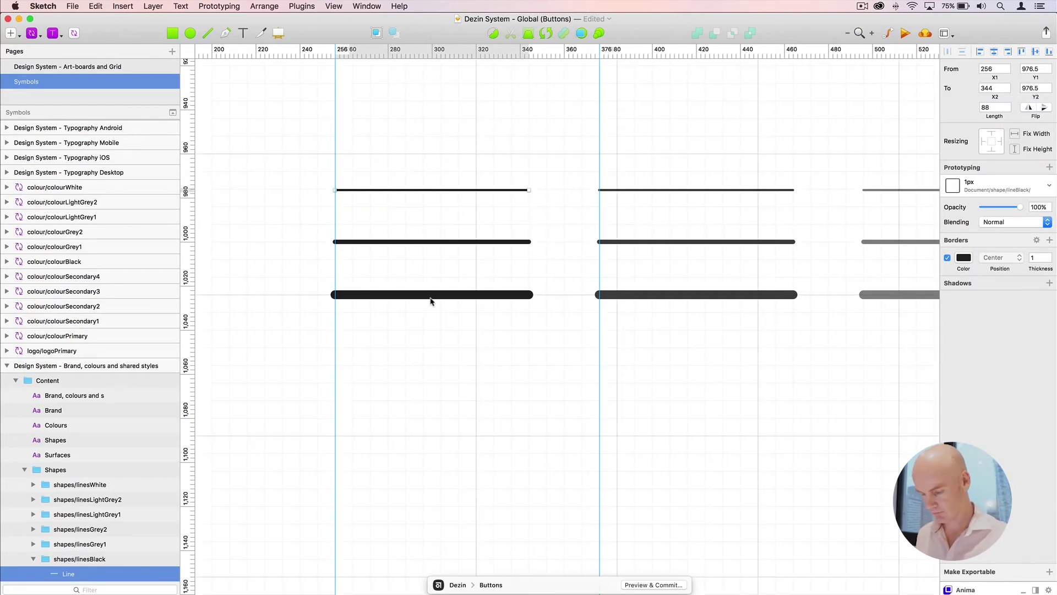
key(ctrl+l)
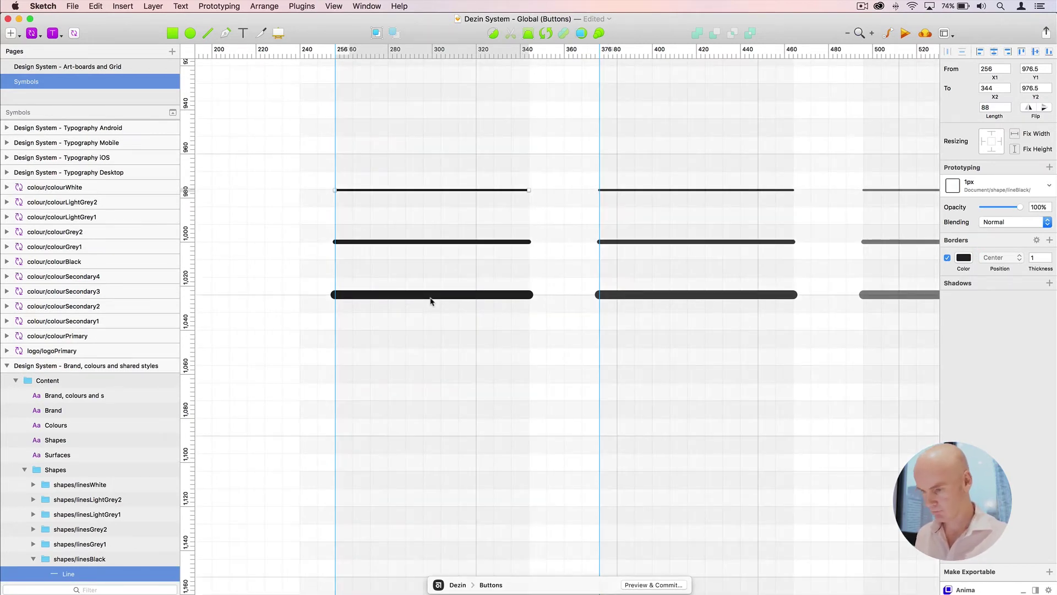
key(super+plus)
Draw a rectangle about 88 × 16 px beneath the 4px black line in the shapes/linesBlack group
drag(471, 362, 379, 64)
click(413, 243)
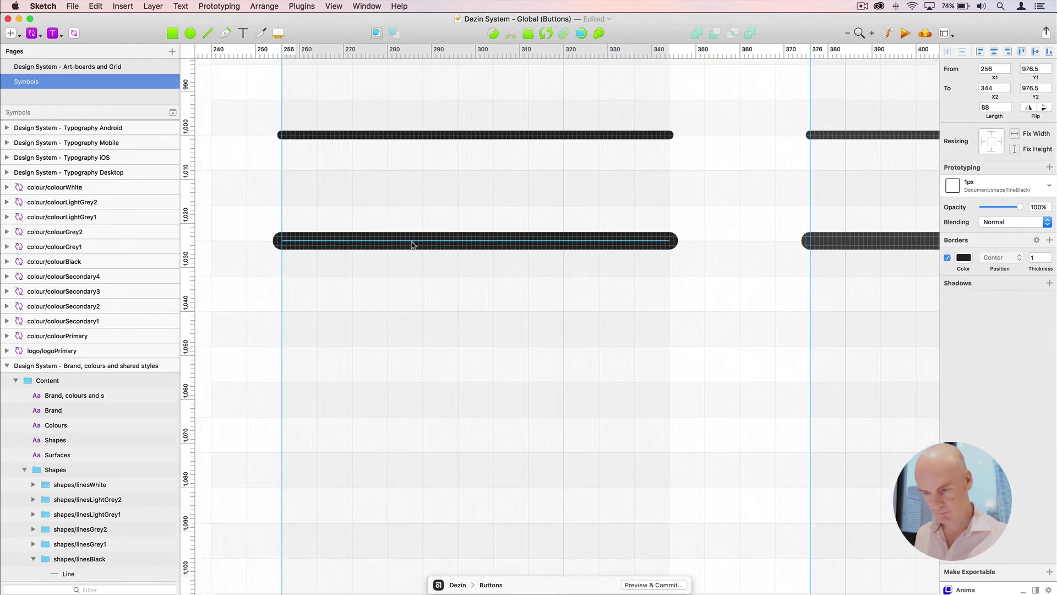
click(412, 244)
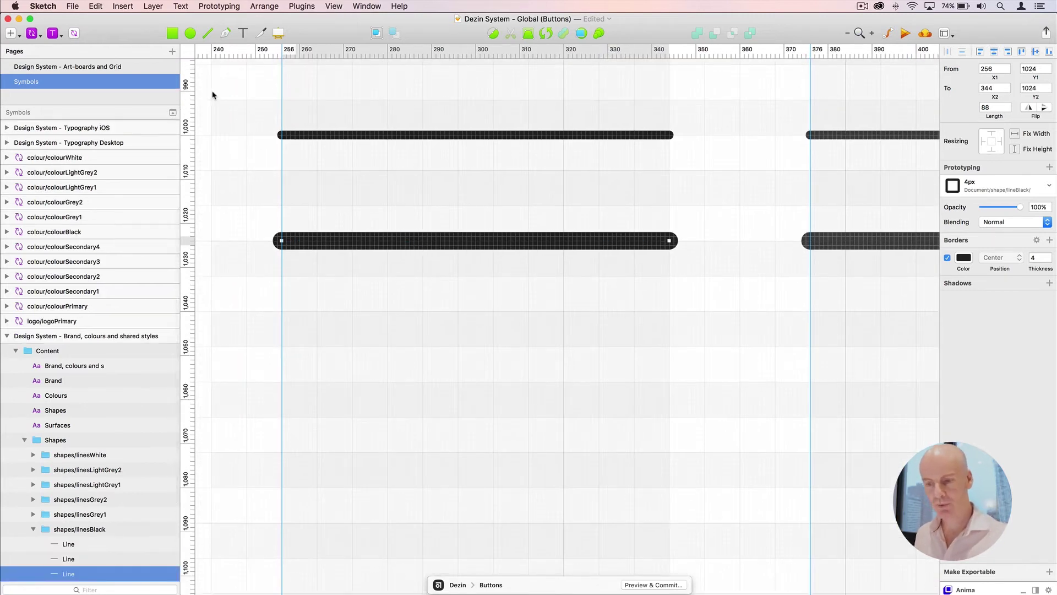
click(172, 33)
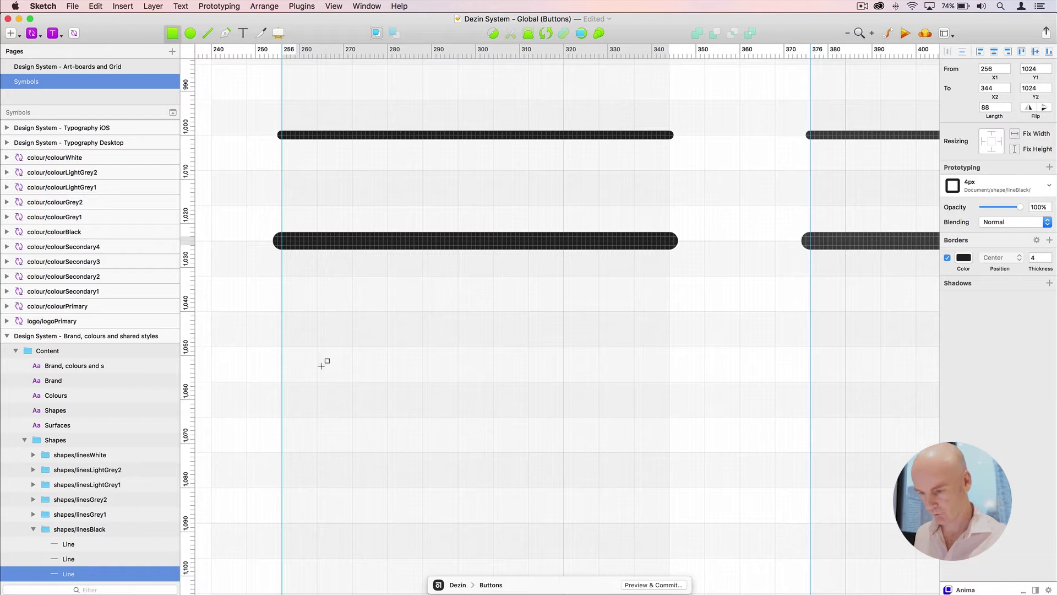
drag(283, 311, 666, 378)
Apply the shared layer style shape/lineBlack/1px to the rectangle and set its border position to Inside
click(1000, 222)
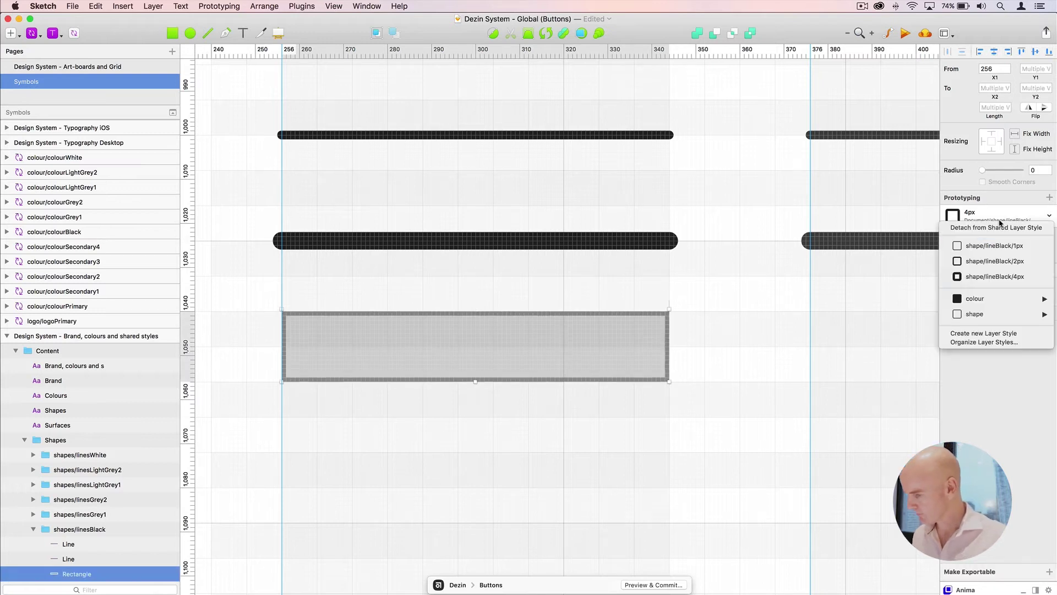
mouse_move(979, 314)
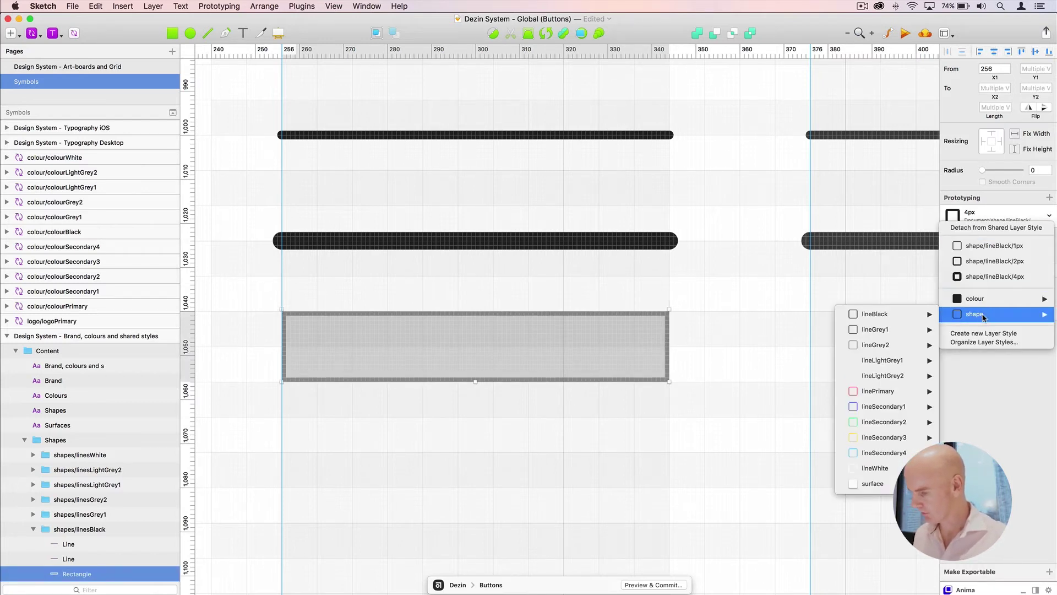
mouse_move(908, 317)
click(810, 315)
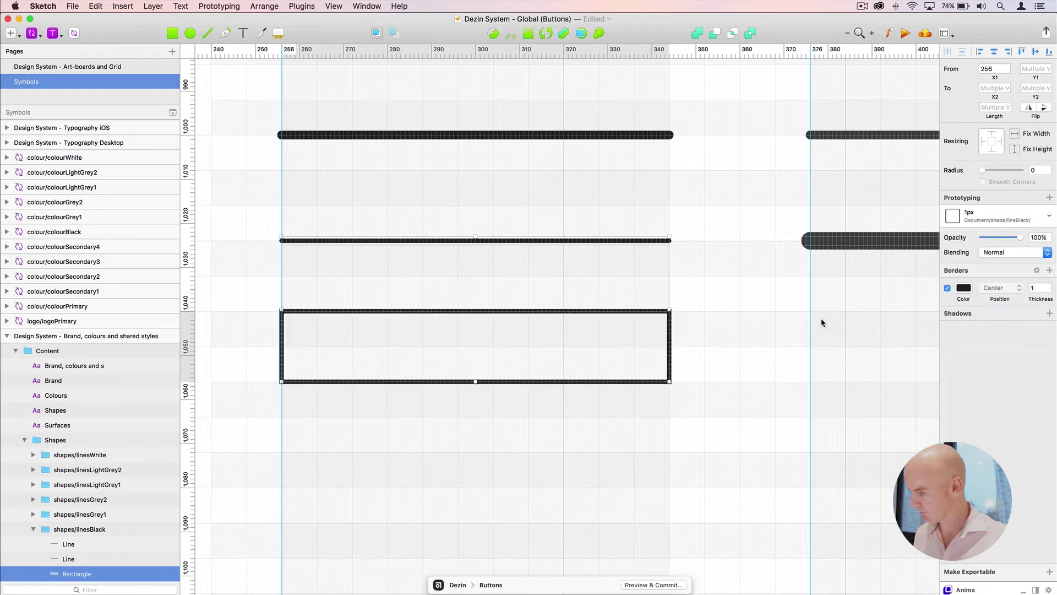
click(998, 330)
click(991, 327)
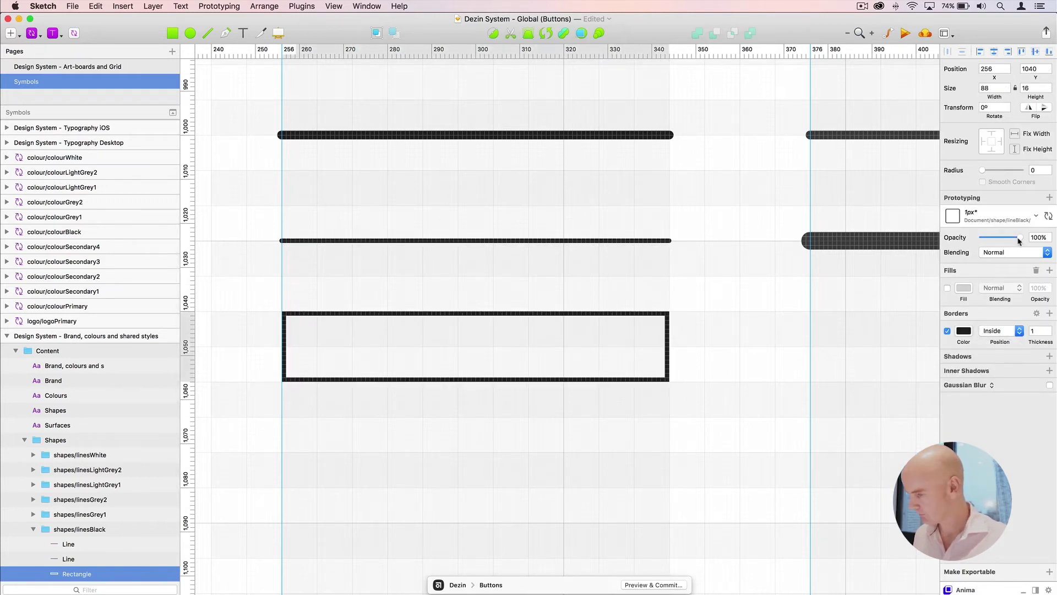
Create a new shared layer style from the rectangle, named shape/lineBlack/1px/Inside
click(1010, 216)
click(985, 333)
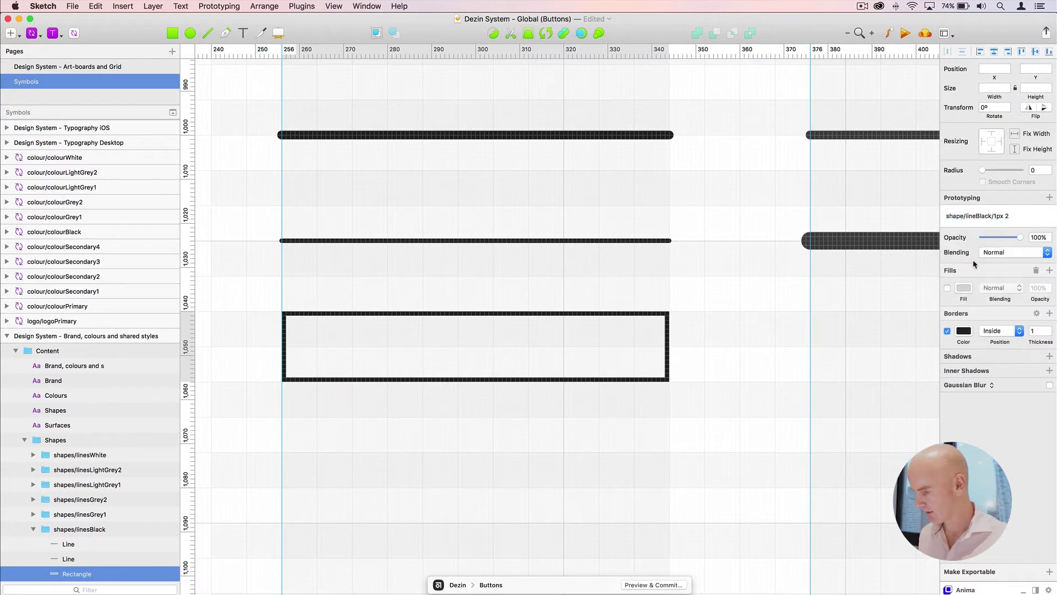
key(Right)
text(/)
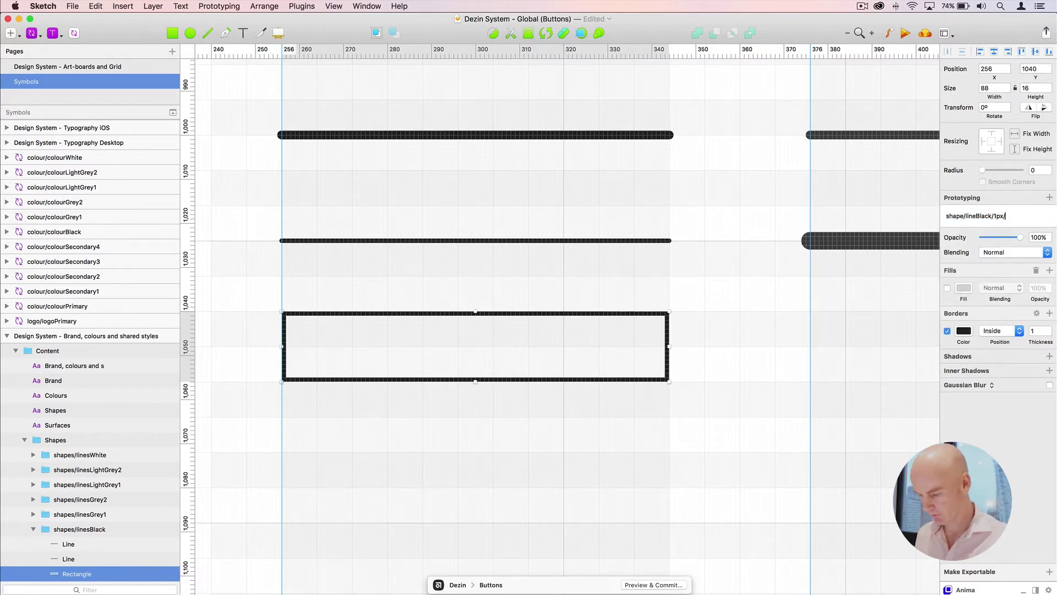
text(Inside)
key(Return)
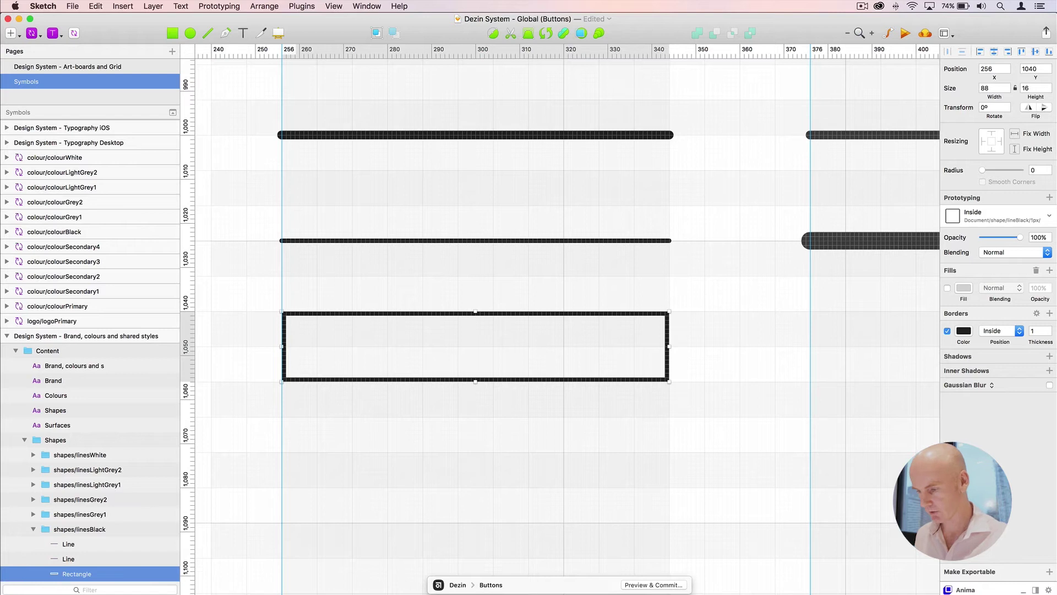
Extend the red background rectangle behind the white line samples downwards to make room for another sample
click(724, 385)
key(super+minus)
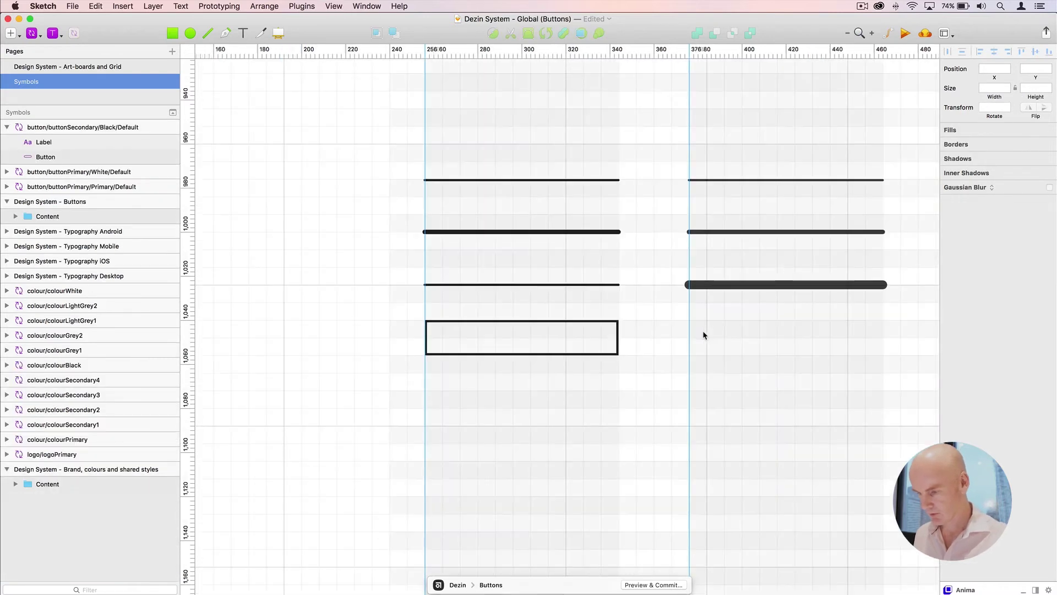
drag(703, 333, 551, 323)
key(super+minus)
scroll(578, 332, right, 10)
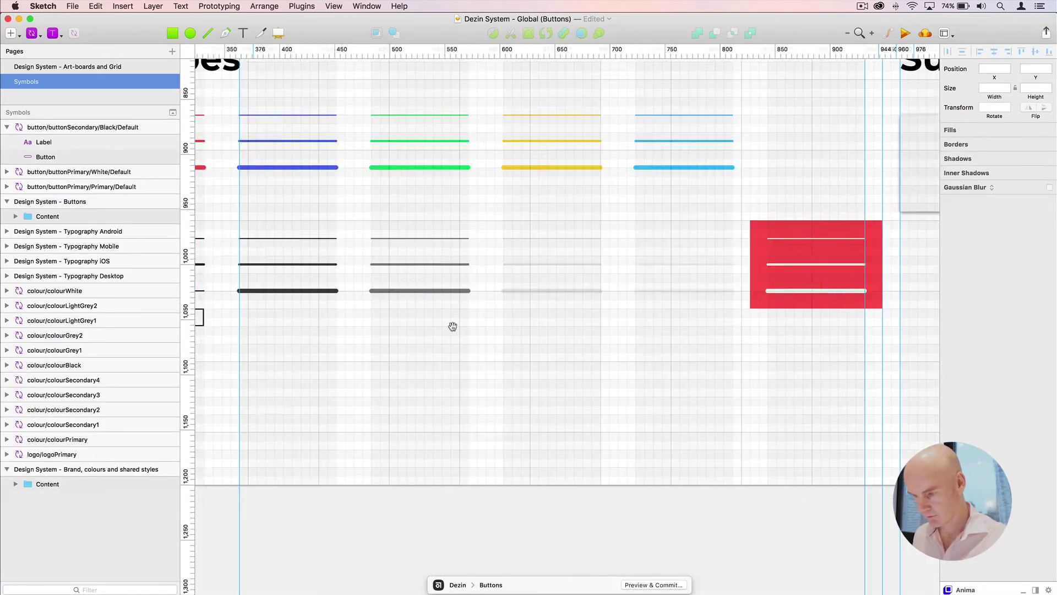
click(779, 299)
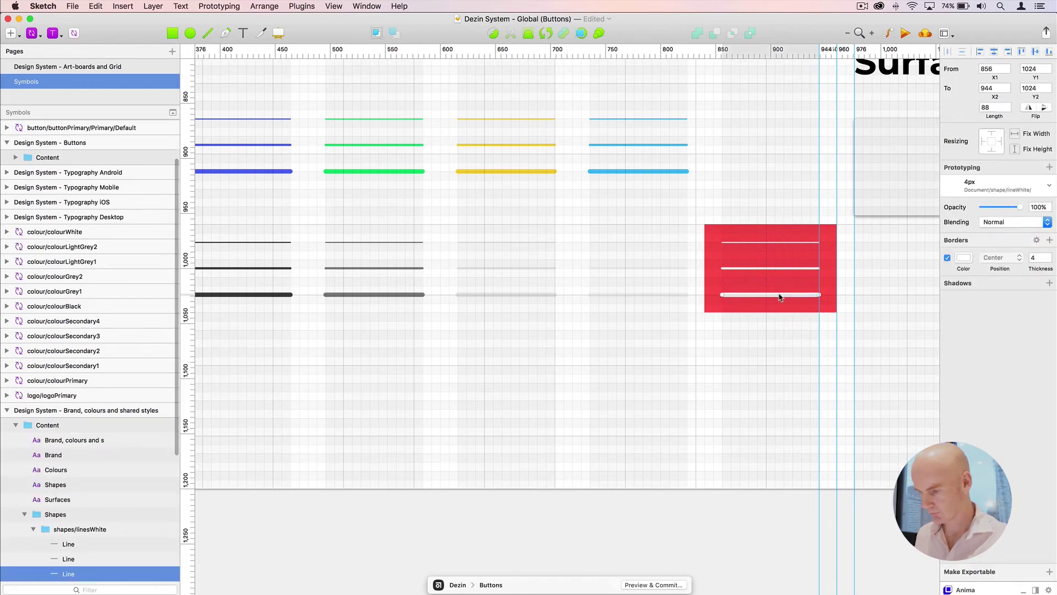
key(super+plus)
key(super+plus)
scroll(488, 167, up, 2)
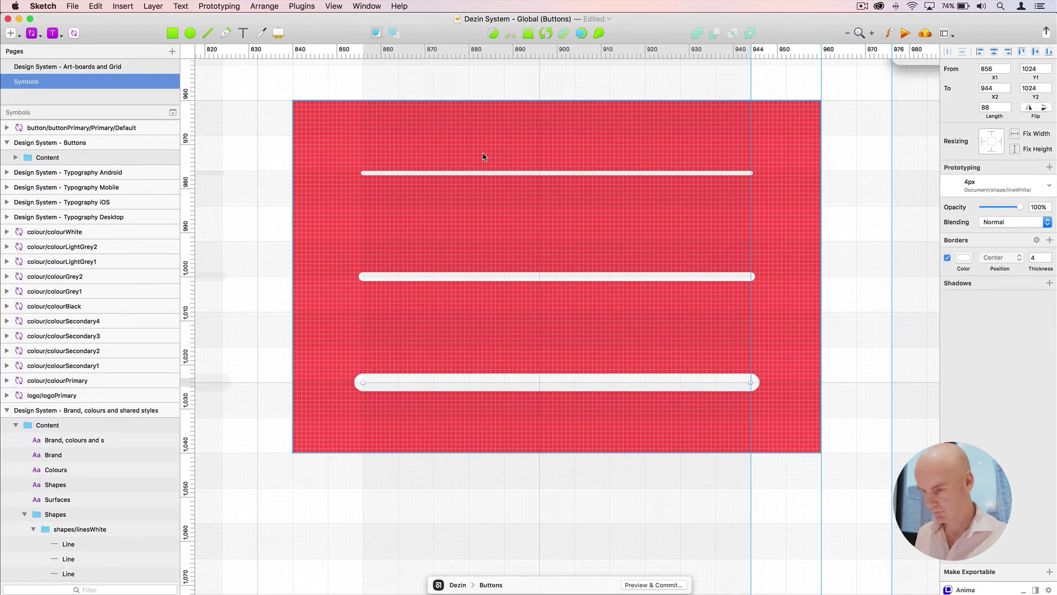
click(484, 160)
drag(556, 454, 556, 567)
scroll(603, 518, down, 5)
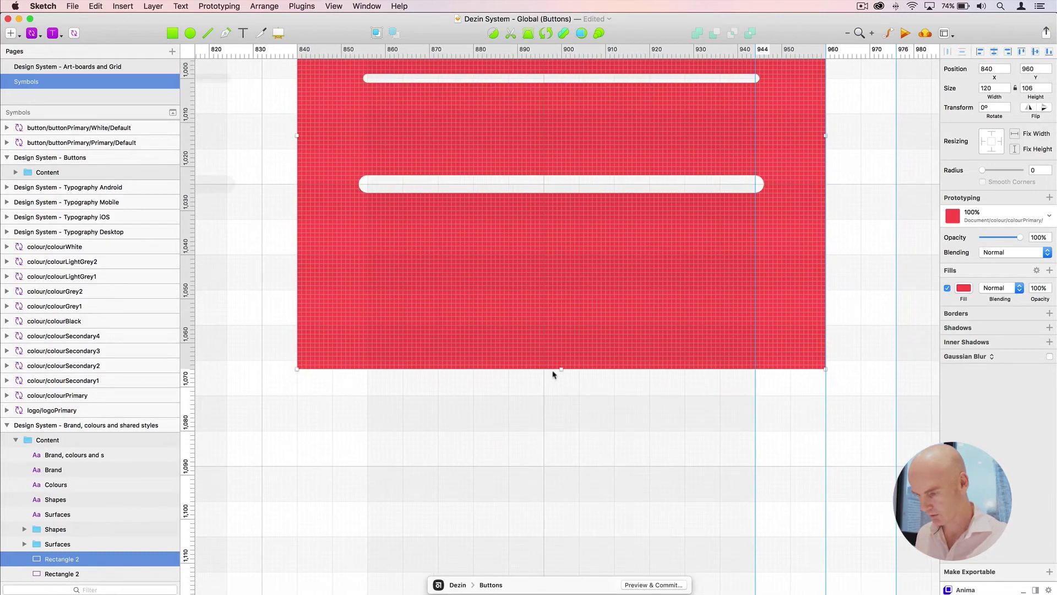
drag(561, 368, 561, 394)
Copy the black outlined rectangle into the shapes/linesWhite group and place it beneath the 4px white line
click(501, 186)
key(super+minus)
key(super+minus)
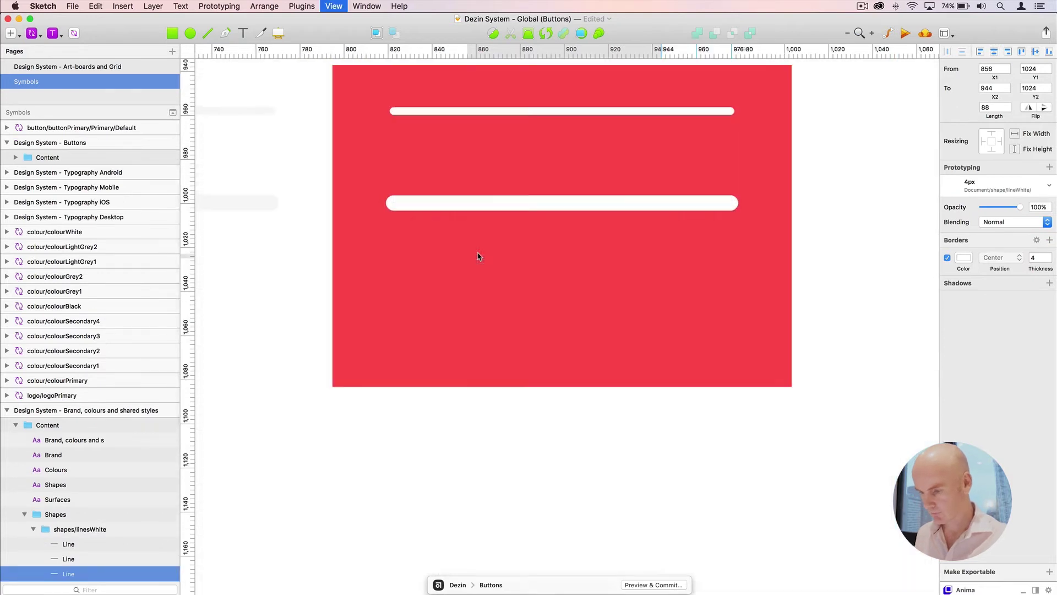
scroll(721, 308, left, 10)
click(299, 307)
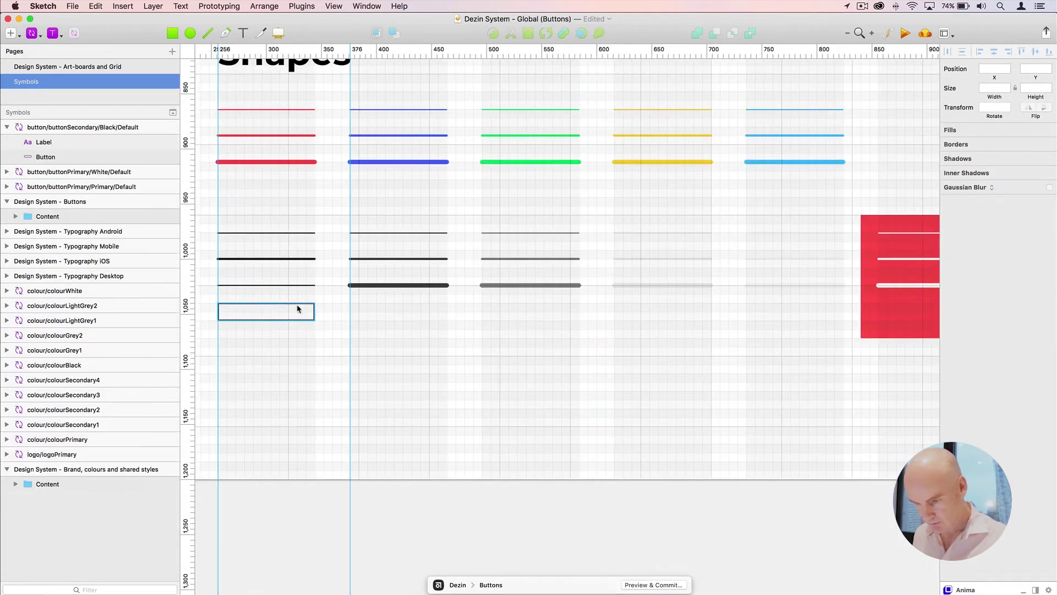
scroll(372, 264, right, 12)
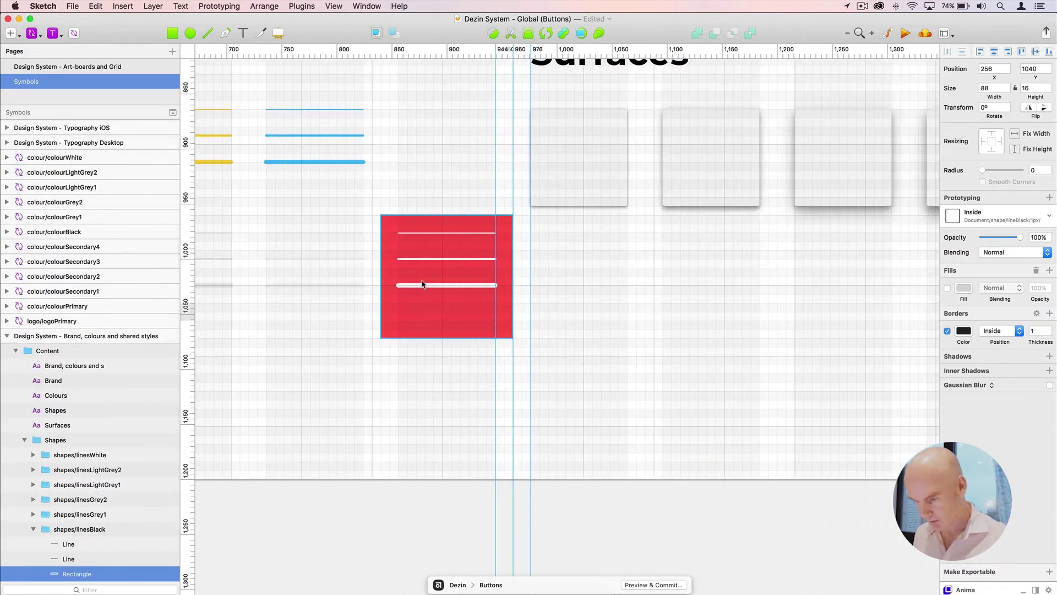
click(423, 286)
scroll(425, 288, up, 6)
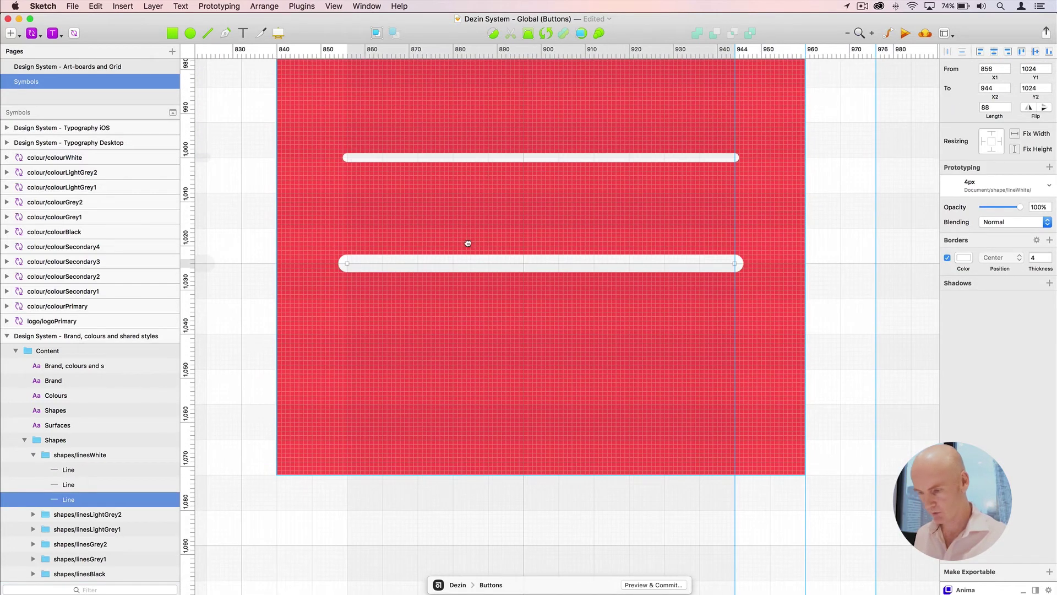
key(super+c)
key(super+v)
drag(394, 290, 370, 341)
Make the copied rectangle's border white and create the shared layer style shape/lineWhite/1px/Inside from it
click(963, 331)
drag(959, 416, 915, 372)
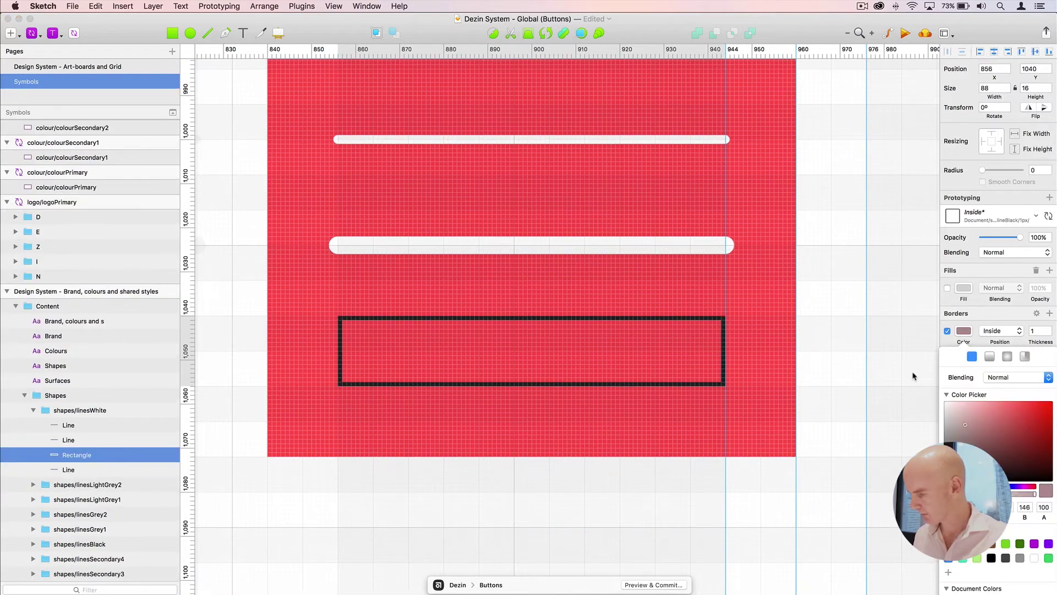
click(995, 216)
click(975, 304)
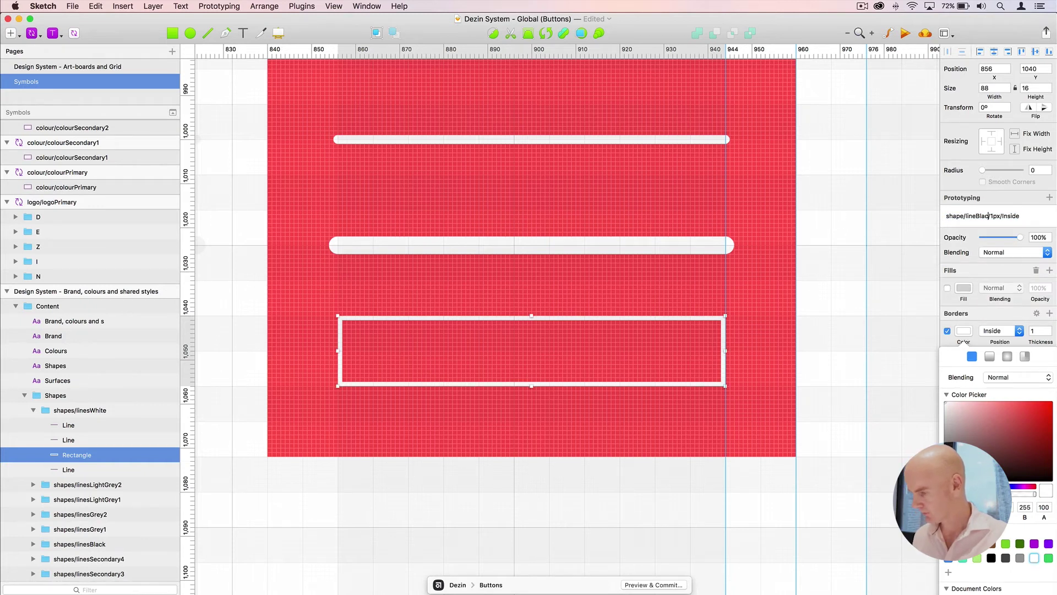
key(Return)
Check the variants listed for the lineBlack and lineWhite shared shape styles
click(976, 220)
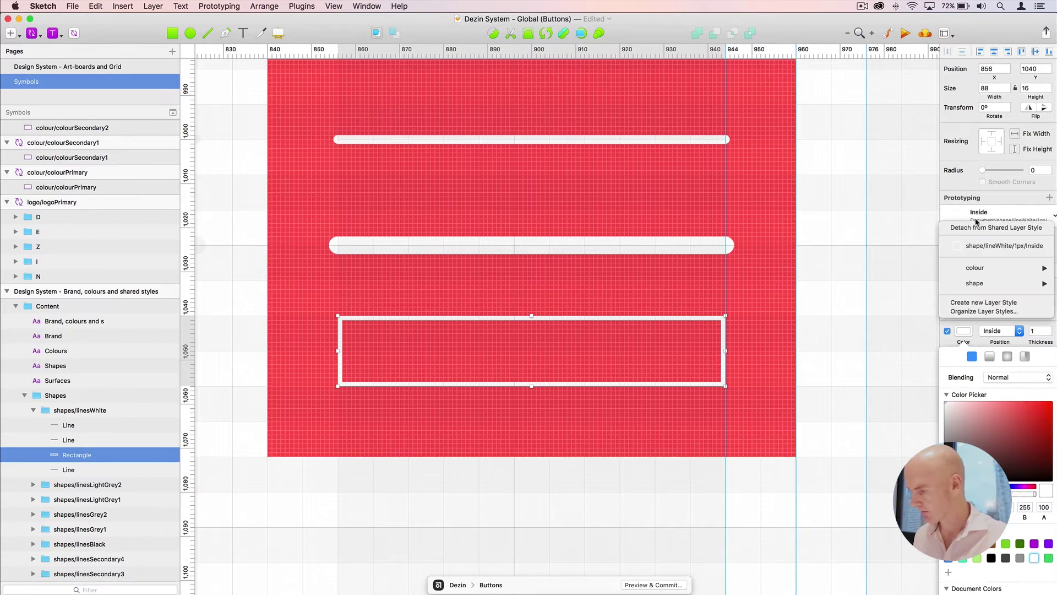
mouse_move(975, 288)
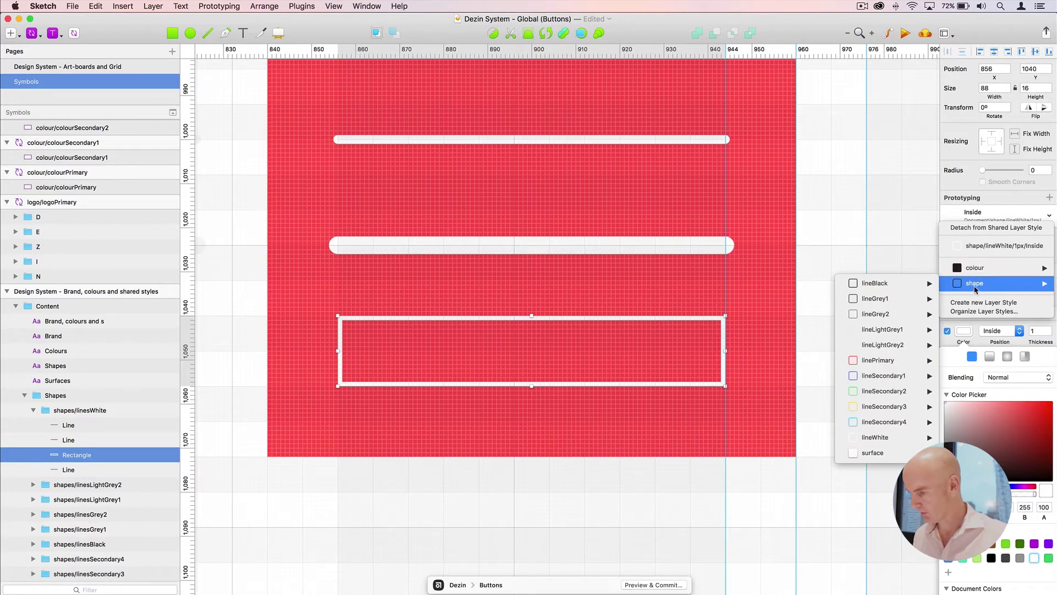
mouse_move(862, 283)
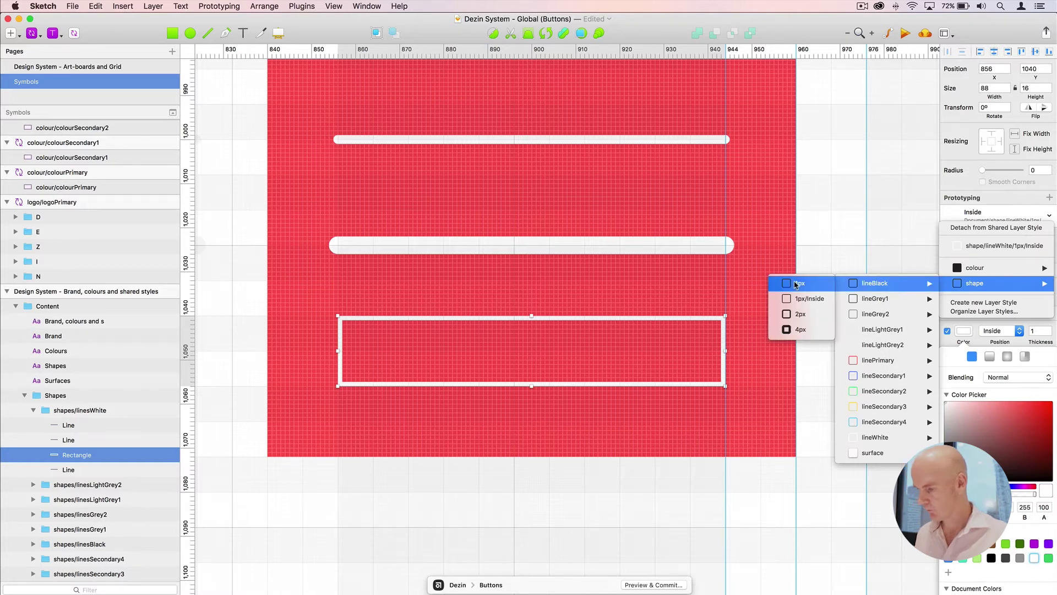
mouse_move(881, 437)
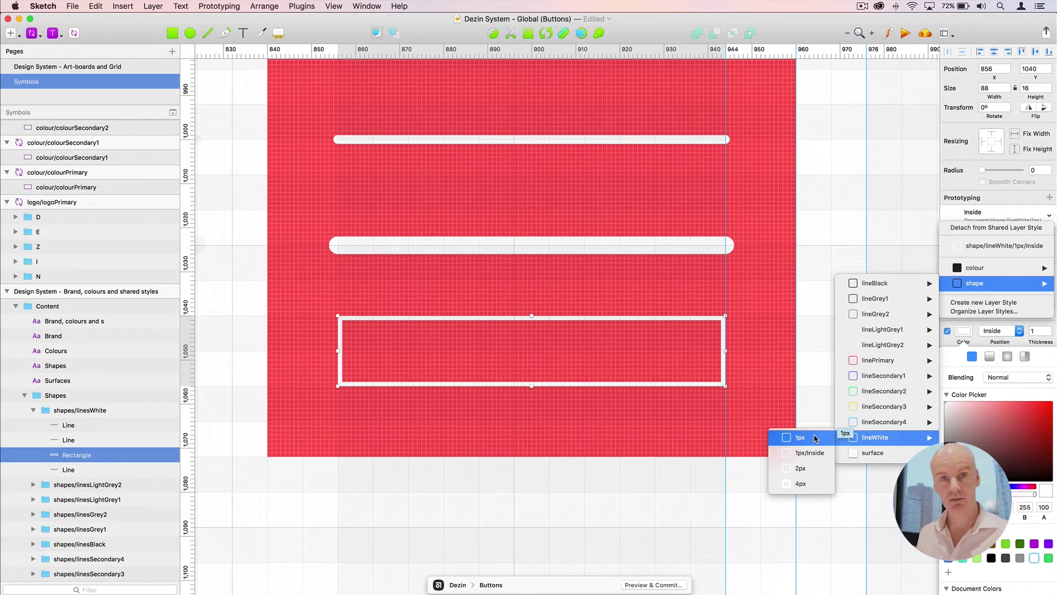
Select the thinnest primary red line in the Shapes section and open the organizer for the shared layer styles
click(725, 281)
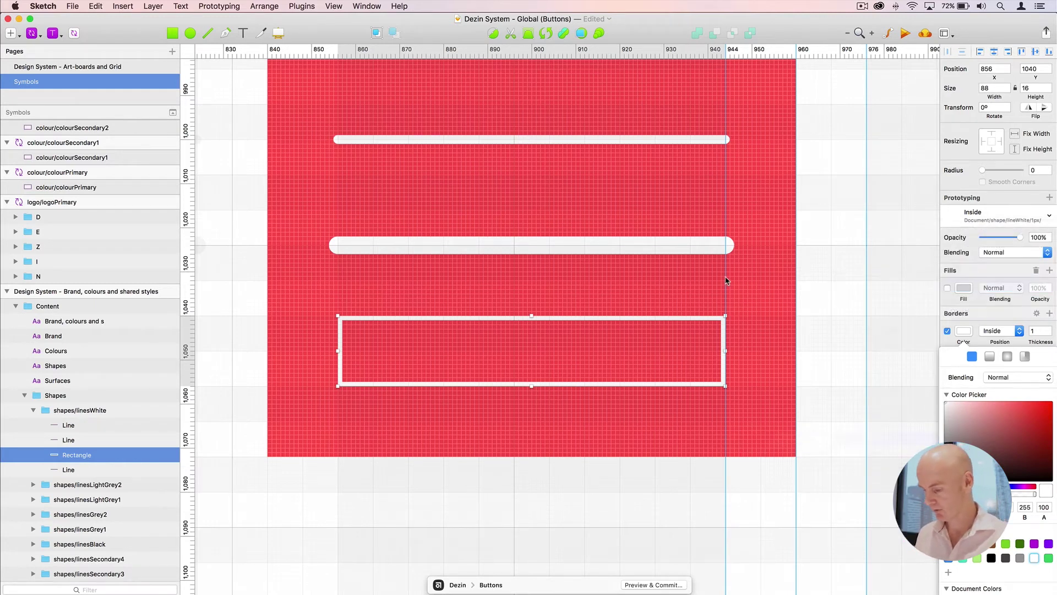
key(super+minus)
key(super+minus)
scroll(718, 262, left, 15)
scroll(718, 262, up, 3)
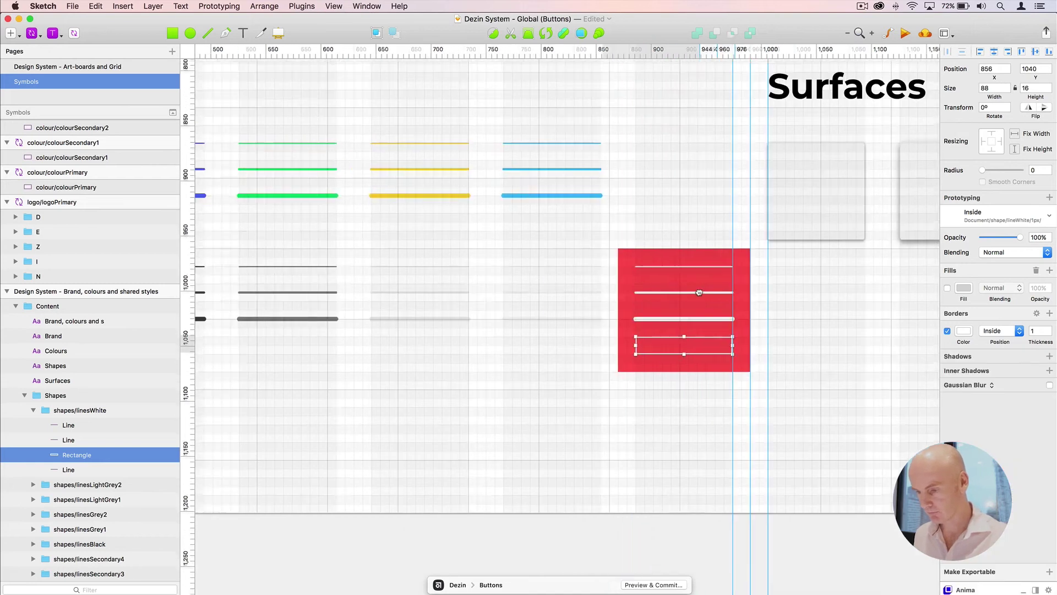
click(430, 174)
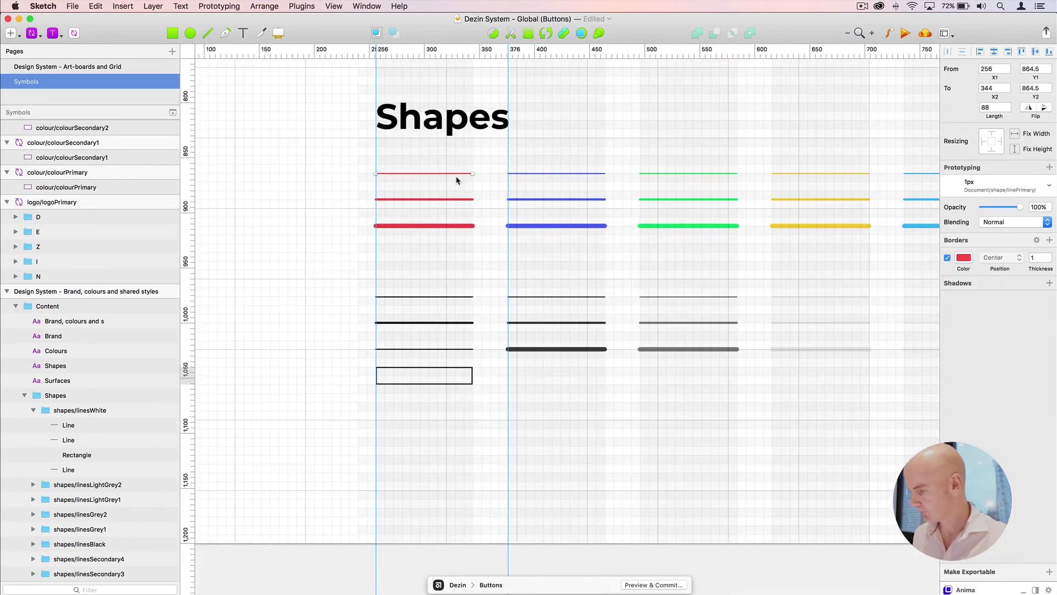
click(993, 185)
click(984, 312)
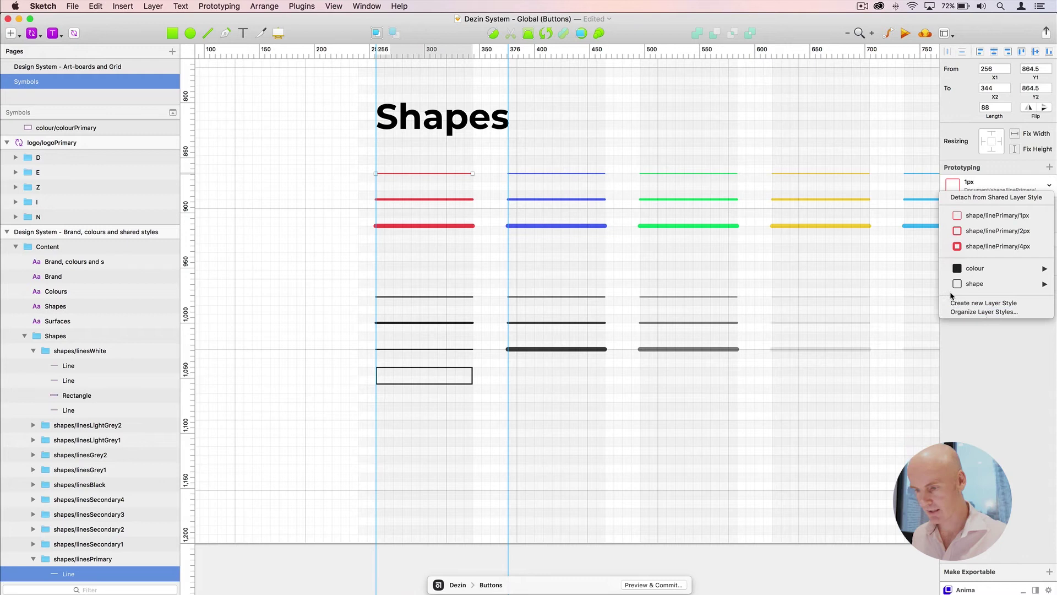
Add "/Center" to the names of the shape/lineBlack/1px, 2px and 4px layer styles
scroll(531, 117, down, 10)
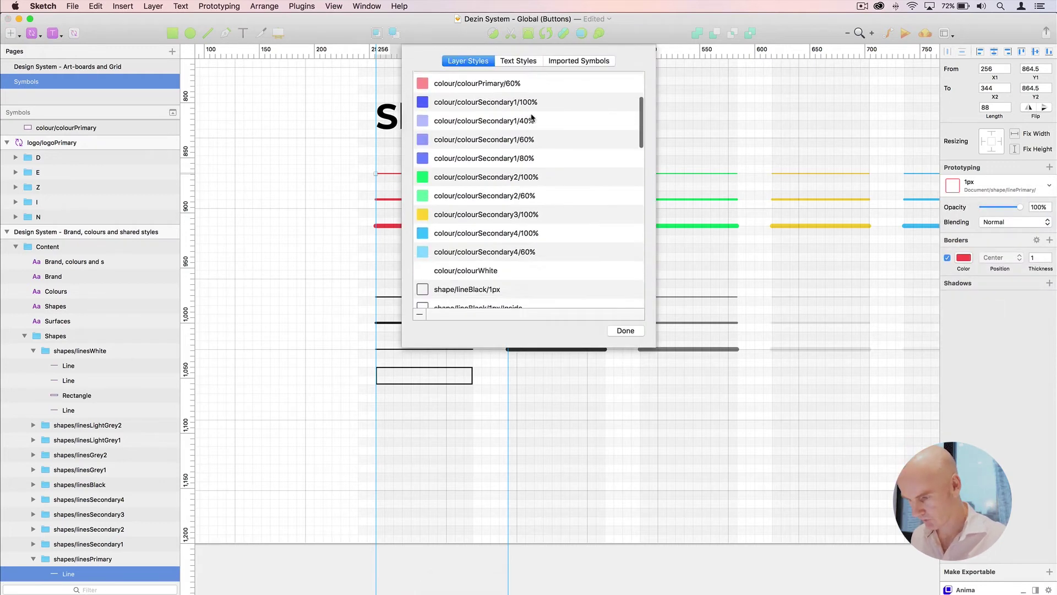
click(500, 154)
click(500, 154)
click(506, 156)
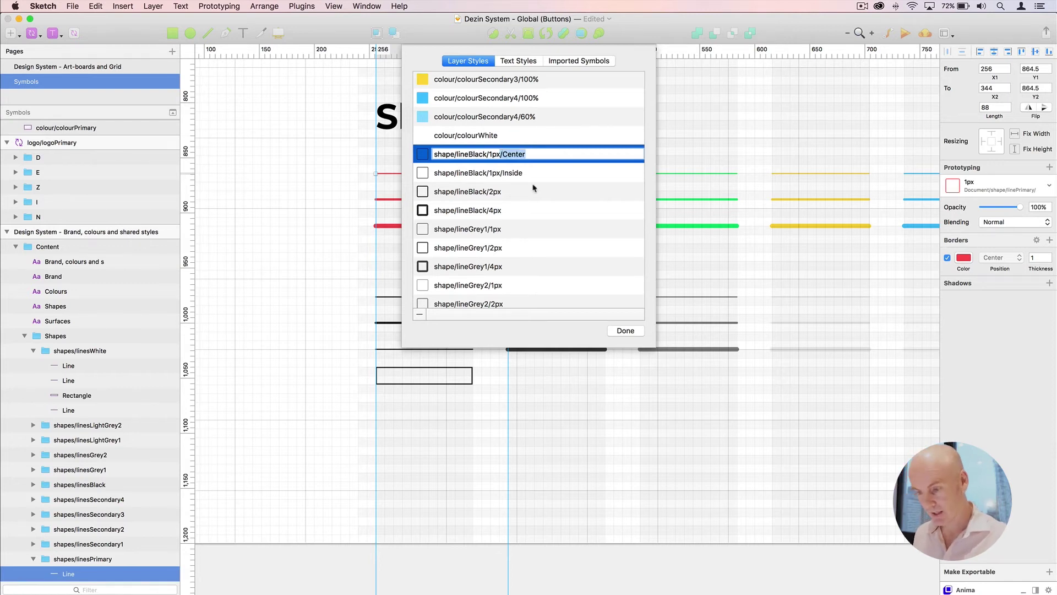
click(497, 192)
click(488, 192)
click(507, 193)
key(super+v)
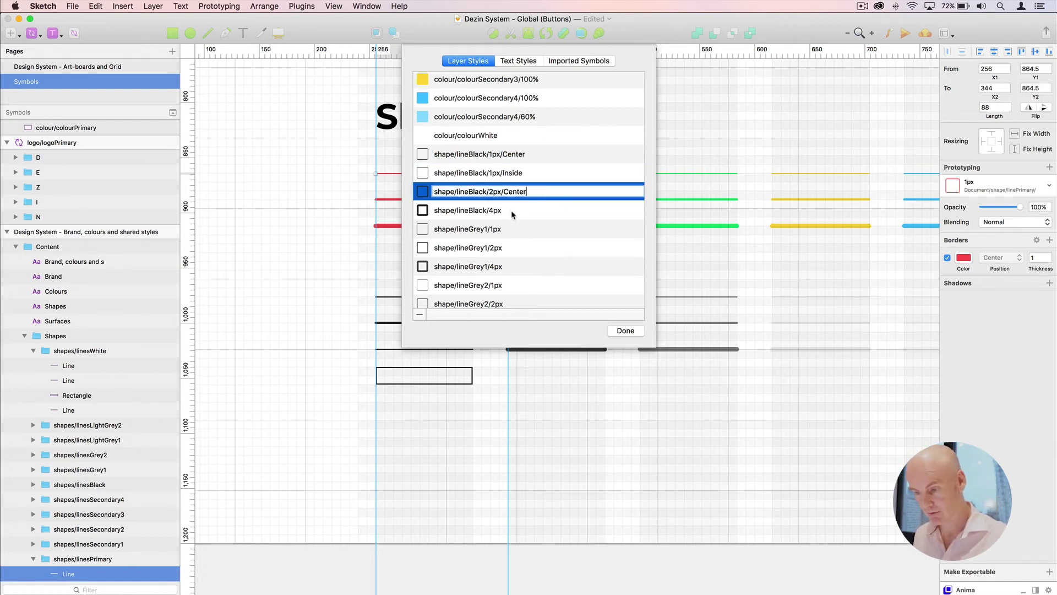
click(496, 213)
click(507, 213)
click(506, 213)
key(super+v)
Add "/Center" to the names of the shape/lineGrey1/1px, 2px and 4px layer styles
scroll(504, 214, down, 3)
click(506, 160)
click(492, 156)
key(super+v)
click(520, 175)
click(490, 174)
click(502, 172)
click(515, 196)
click(495, 193)
key(super+v)
Add "/Center" to the names of the shape/lineGrey2/1px, 2px and 4px layer styles
click(492, 212)
click(491, 211)
key(super+v)
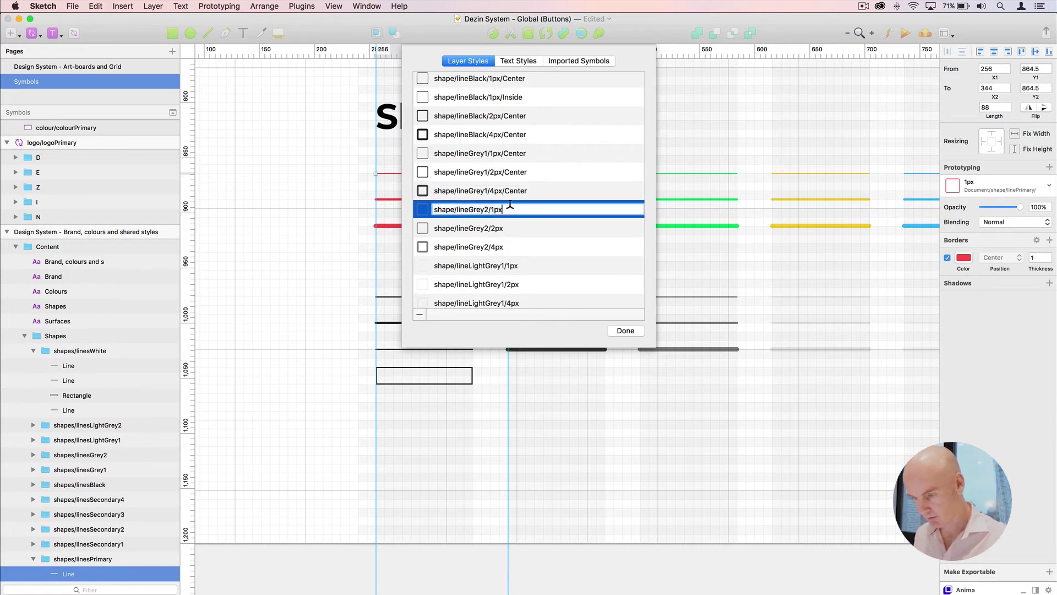
click(498, 228)
click(498, 227)
click(501, 228)
key(super+v)
click(515, 249)
click(507, 247)
click(507, 244)
key(super+v)
Add "/Center" to the names of the shape/lineLightGrey1/1px, 2px and 4px layer styles
scroll(506, 244, down, 3)
click(520, 187)
click(521, 185)
click(520, 184)
key(super+v)
click(519, 206)
click(520, 205)
click(519, 203)
key(super+v)
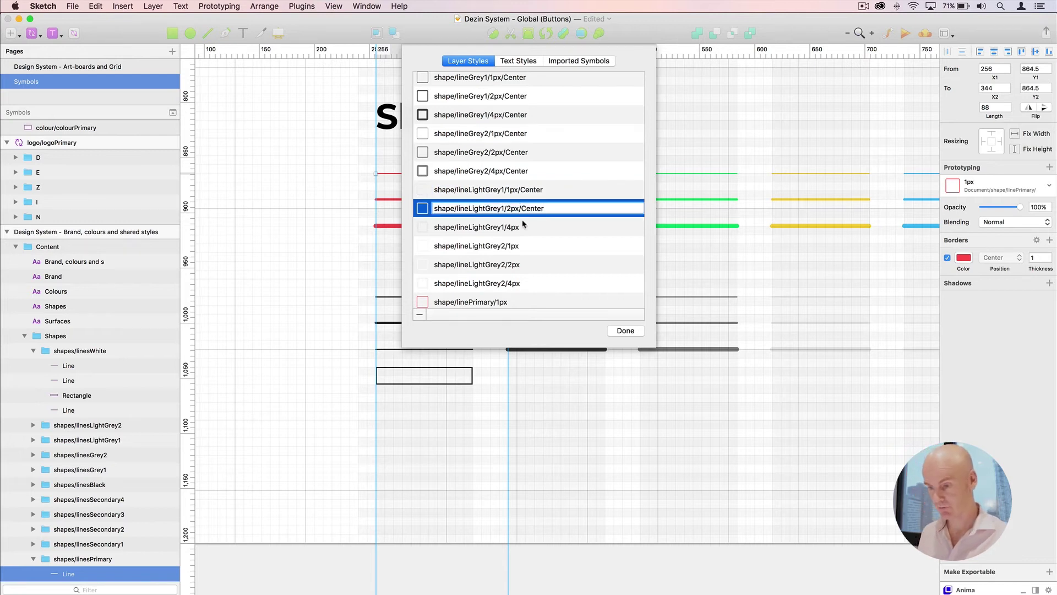
click(518, 227)
click(516, 227)
click(516, 227)
key(super+v)
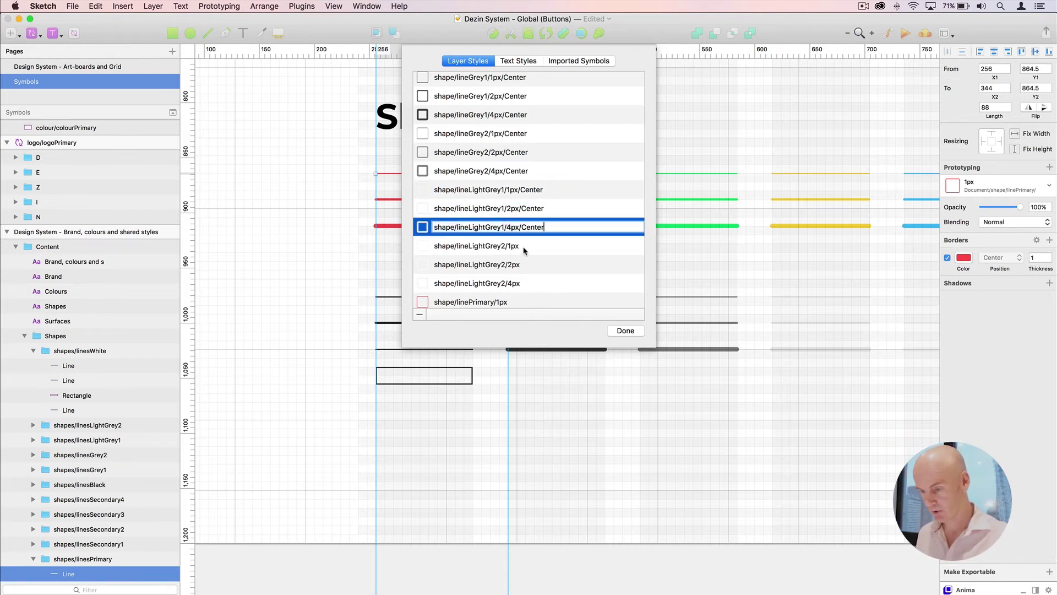
Add "/Center" to the names of the shape/lineLightGrey2/1px, 2px and 4px layer styles
click(500, 246)
click(522, 247)
click(519, 245)
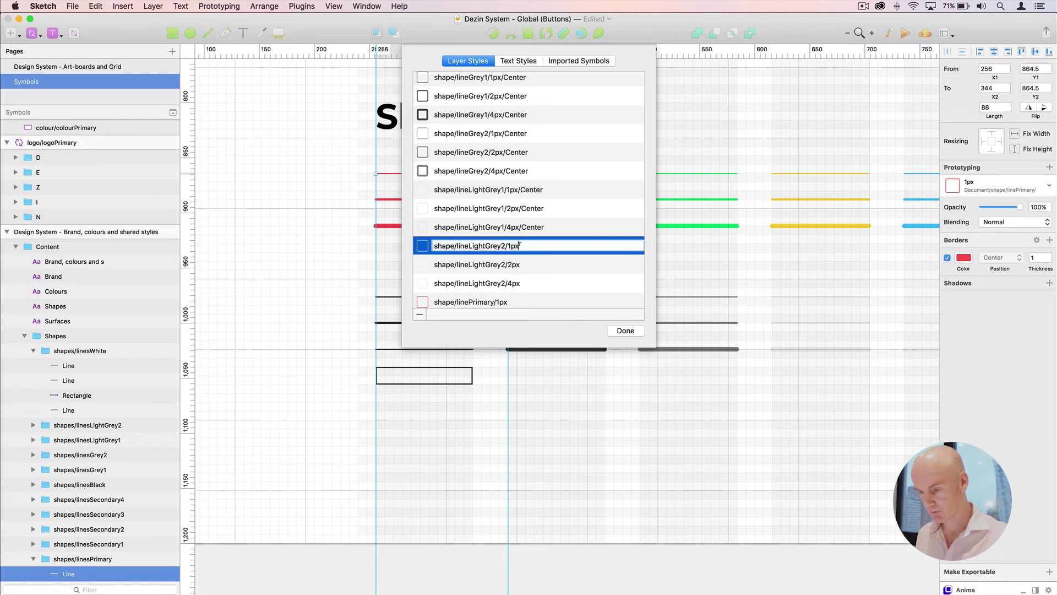
key(Return)
scroll(517, 237, down, 2)
click(512, 223)
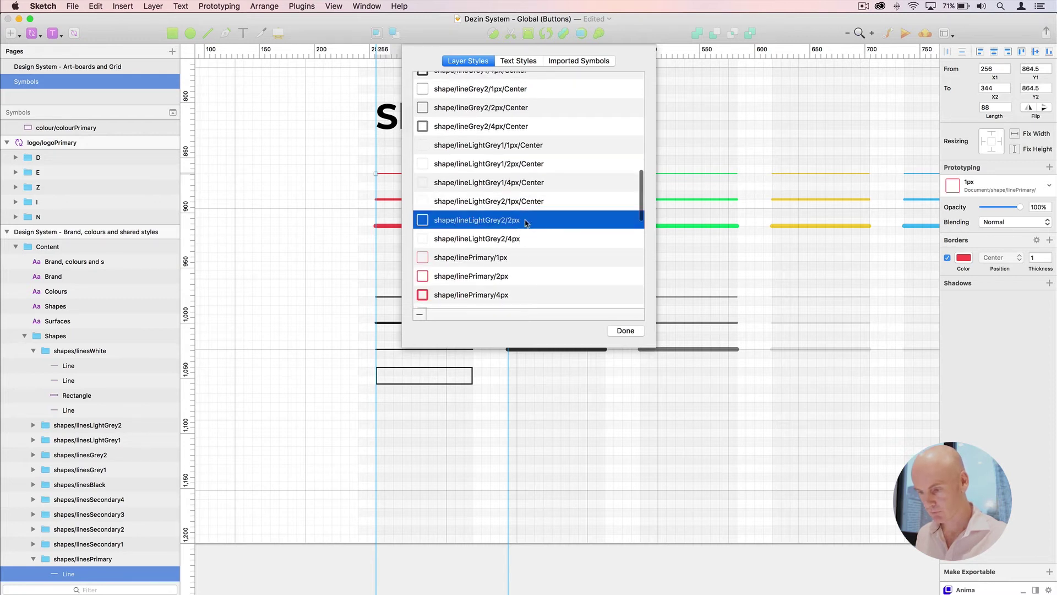
click(526, 222)
click(527, 222)
key(super+v)
click(513, 240)
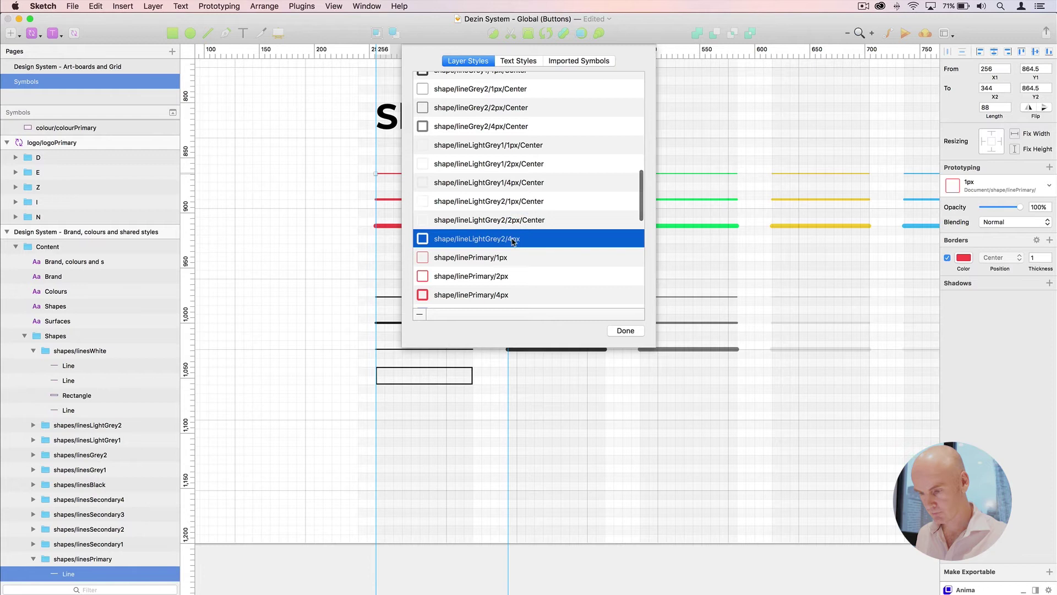
click(526, 240)
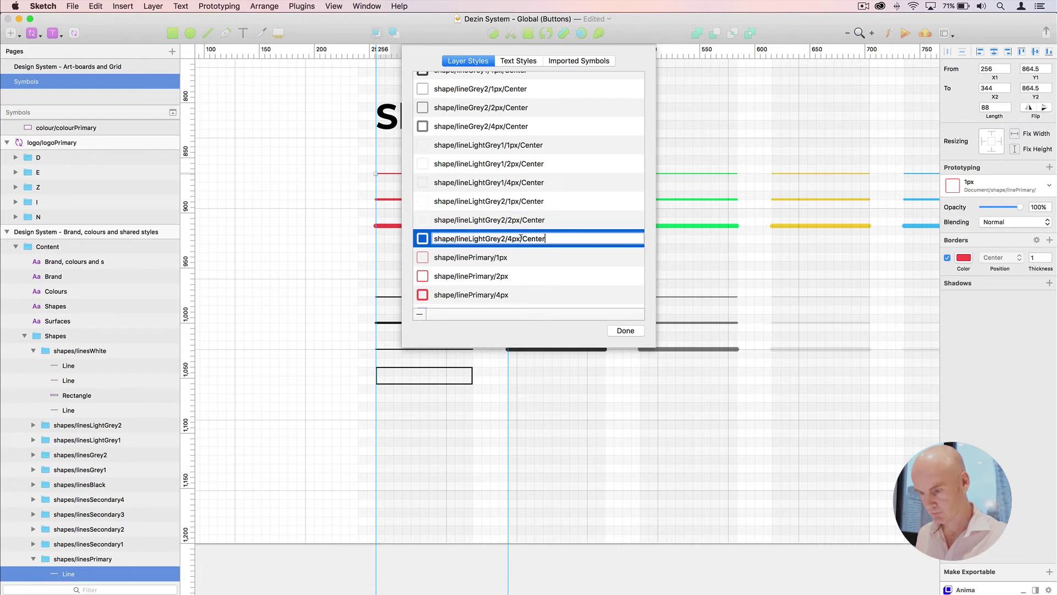
key(Return)
Add "/Center" to the names of the shape/linePrimary/1px, 2px and 4px layer styles
scroll(521, 238, down, 3)
click(527, 159)
click(503, 159)
text(/Center)
key(Return)
click(518, 178)
click(504, 180)
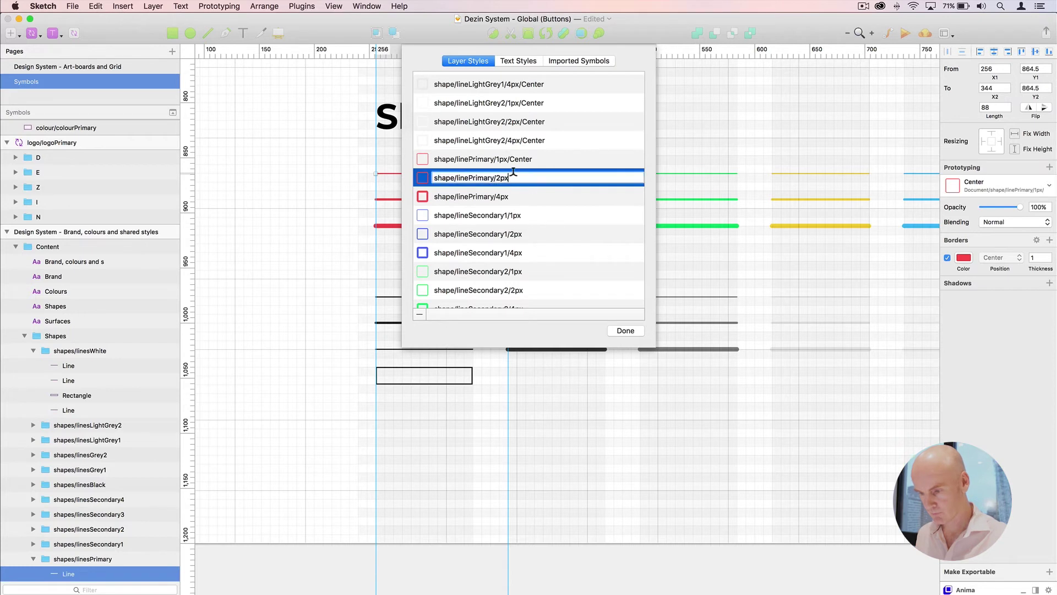
text(/Center)
key(Return)
click(497, 197)
click(497, 196)
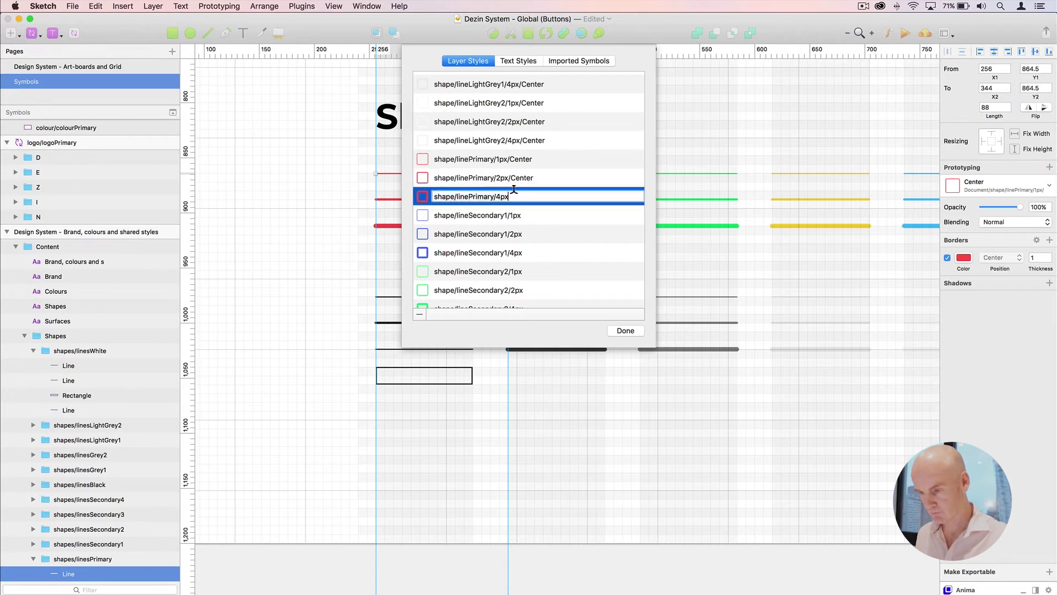
key(Return)
Add "/Center" to the names of the shape/lineSecondary1/1px, 2px and 4px layer styles
click(533, 221)
click(511, 217)
text(/Center)
key(Return)
click(512, 236)
click(511, 236)
text(/Center)
scroll(522, 177, down, 3)
click(522, 176)
click(526, 173)
Add "/Center" to the names of the shape/lineSecondary2/1px, 2px and 4px layer styles
click(523, 192)
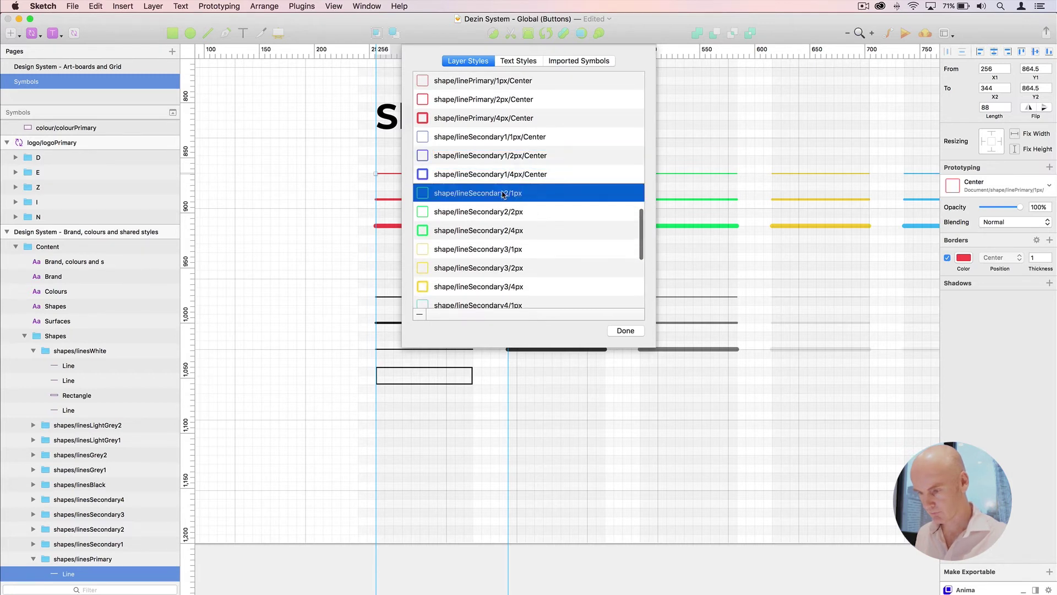
click(521, 196)
text(/Center)
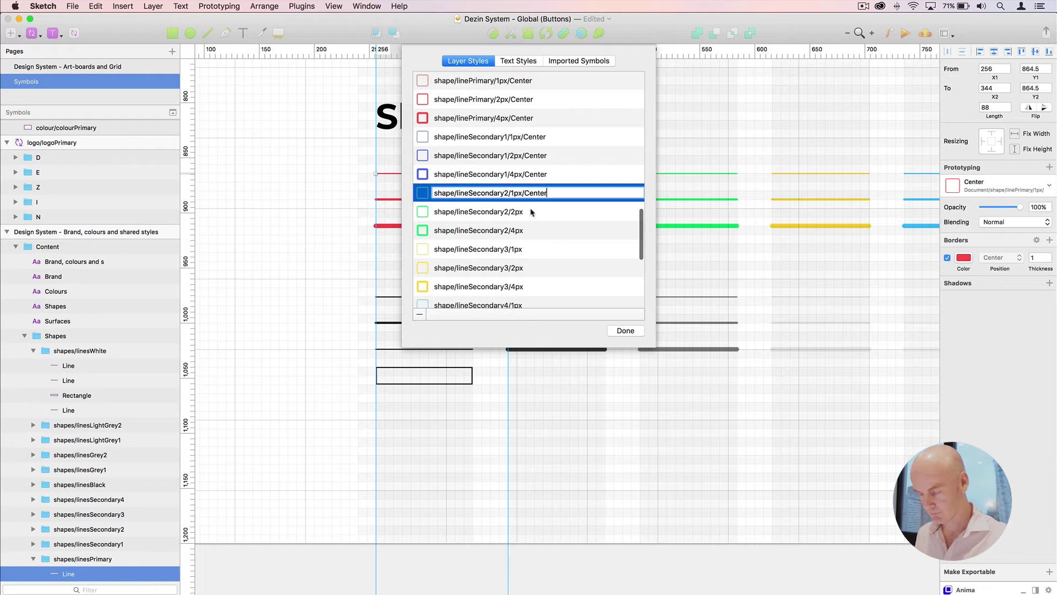
click(525, 208)
click(524, 206)
click(529, 237)
click(515, 235)
text(/Center)
Add "/Center" to the names of the shape/lineSecondary3/1px, 2px and 4px layer styles
click(510, 250)
click(512, 249)
text(/Center)
scroll(525, 231, down, 5)
click(512, 174)
click(512, 174)
text(/Center)
click(532, 188)
click(533, 188)
click(533, 188)
text(/Center)
Add "/Center" to the names of the shape/lineSecondary4/1px, 2px and 4px layer styles
click(525, 210)
click(524, 208)
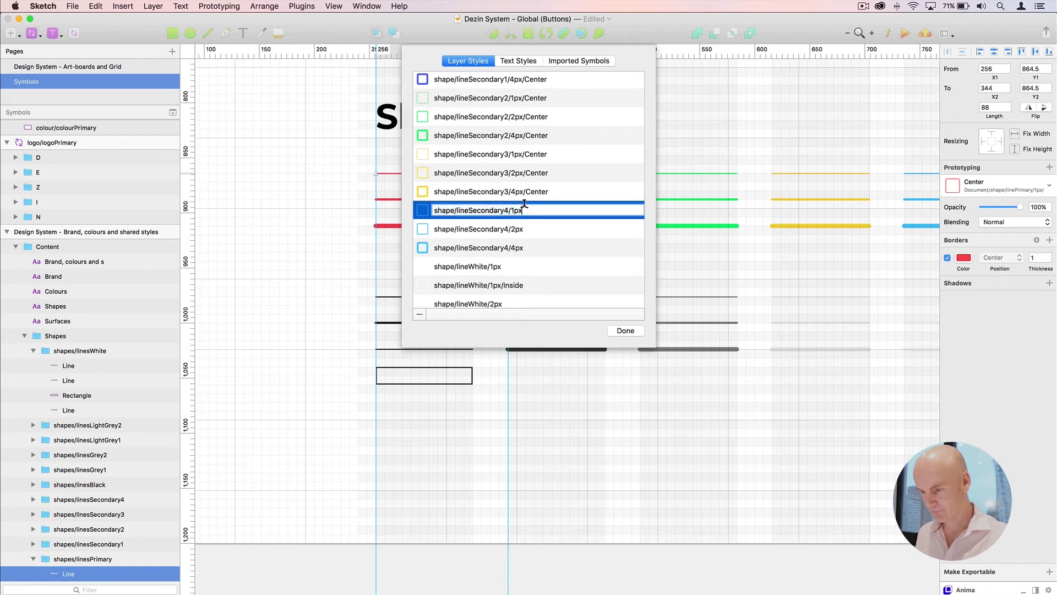
text(/Center)
click(510, 230)
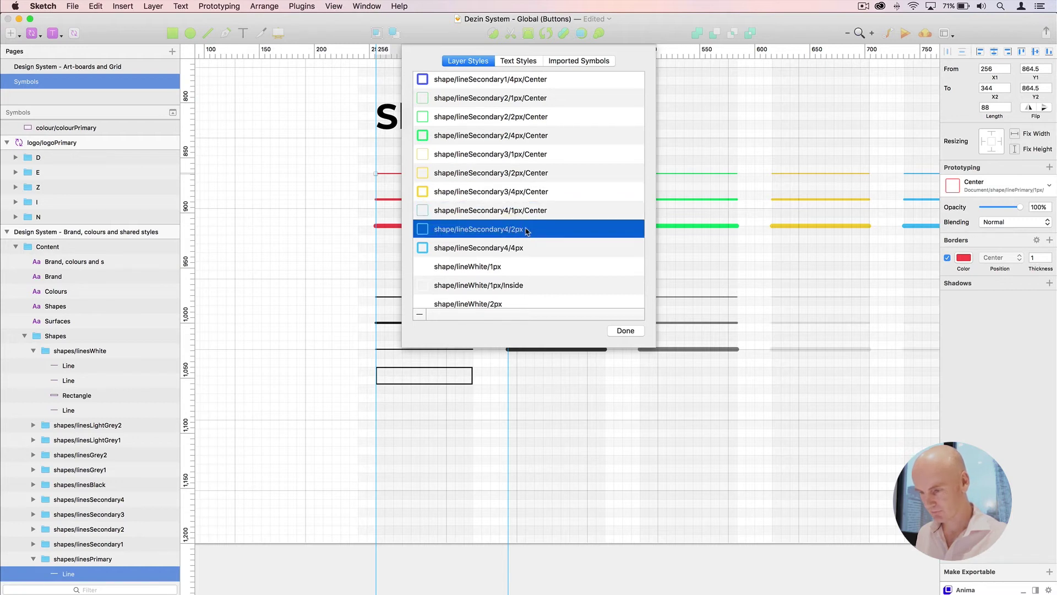
click(527, 231)
click(528, 232)
text(/Center)
click(508, 249)
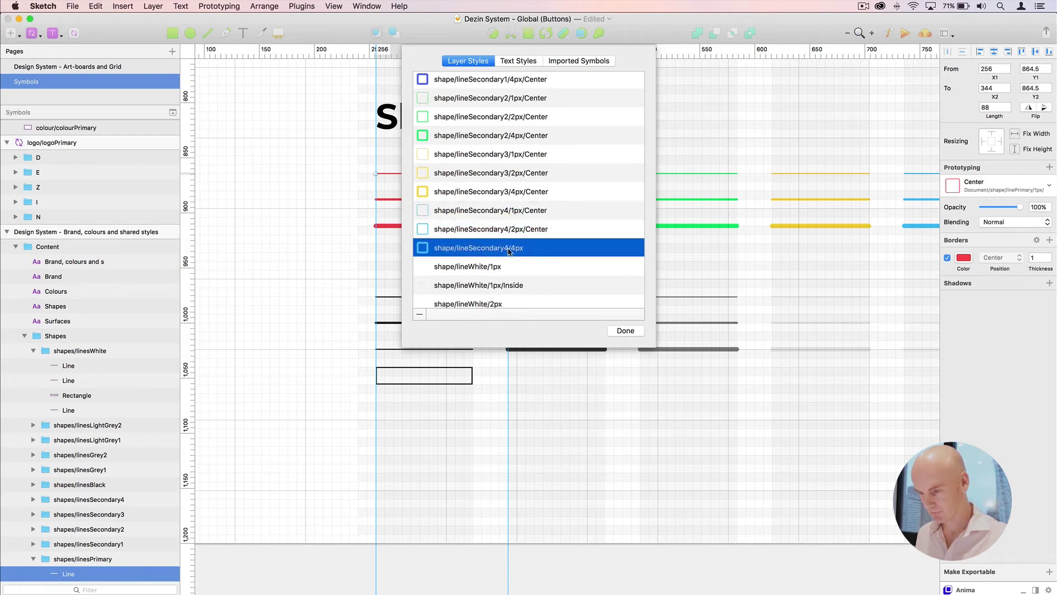
click(521, 250)
text(/Center)
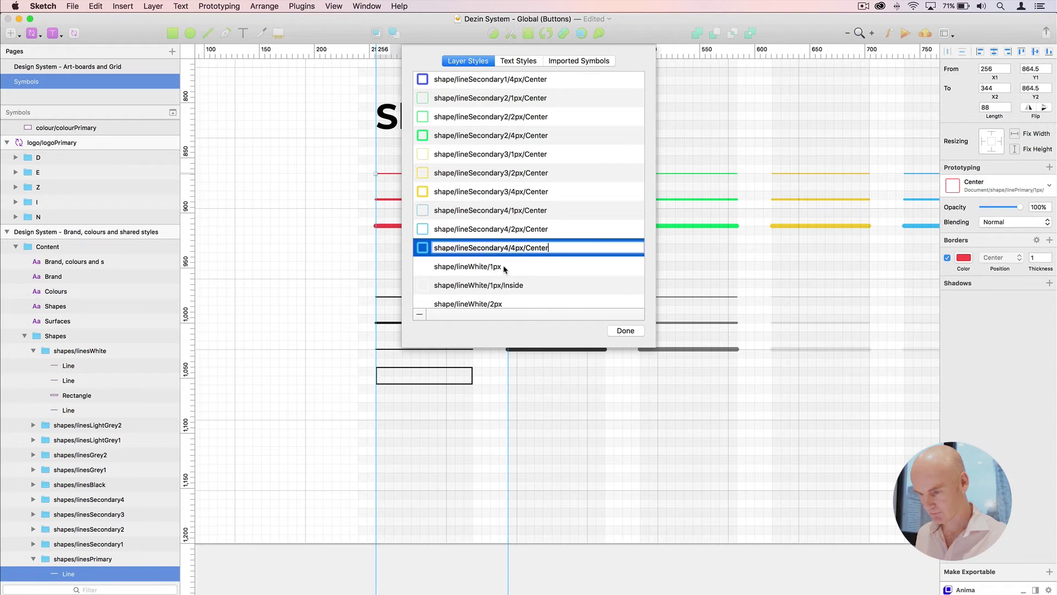
Add "/Center" to the names of the shape/lineWhite/1px, 2px and 4px layer styles and finish organizing the styles
click(502, 267)
scroll(501, 237, down, 3)
click(497, 201)
text(/Center)
click(494, 235)
click(494, 235)
click(504, 229)
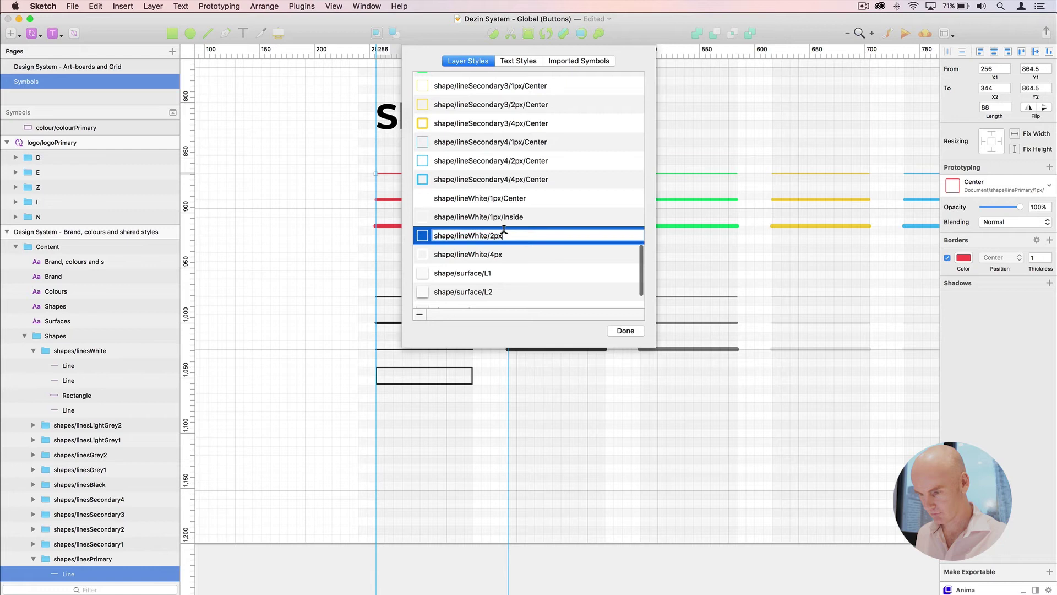
click(488, 254)
click(489, 254)
click(506, 252)
text(/Center)
click(517, 237)
scroll(516, 237, down, 3)
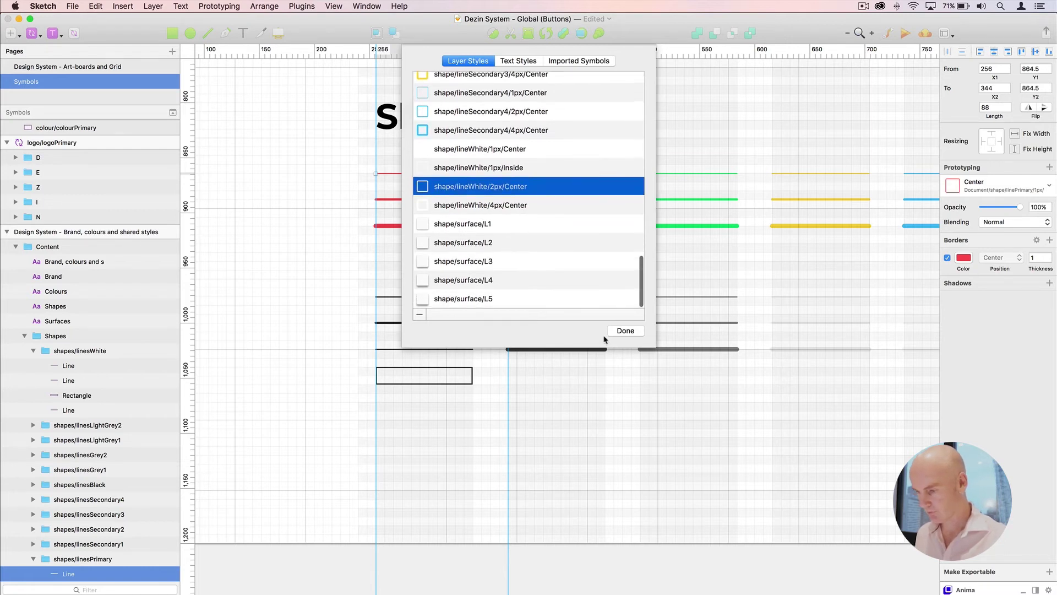
click(620, 333)
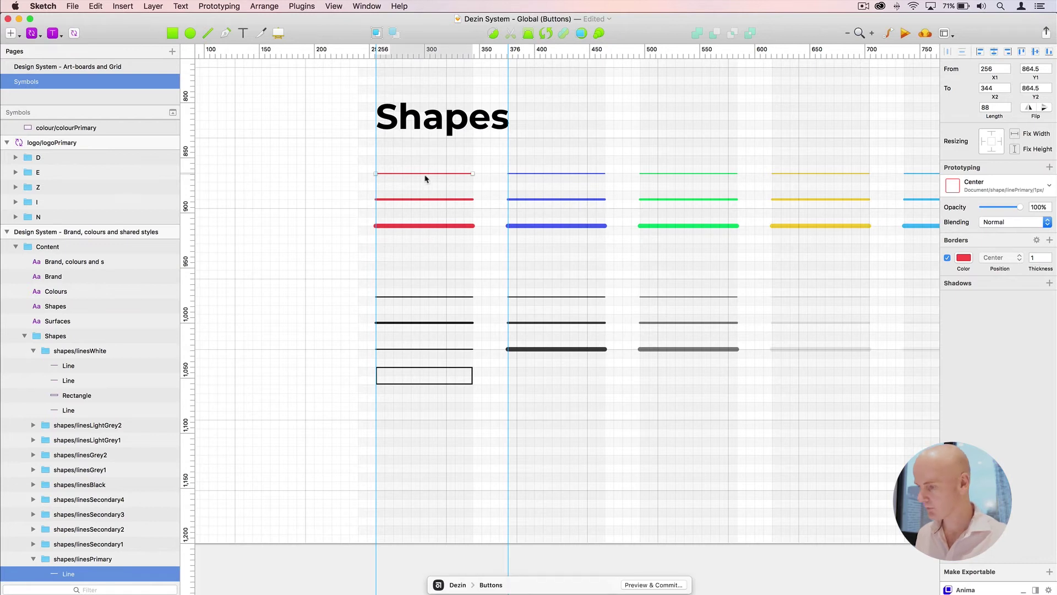
Check the 1px variants listed under the lineBlack shared shape style and save the document
click(990, 191)
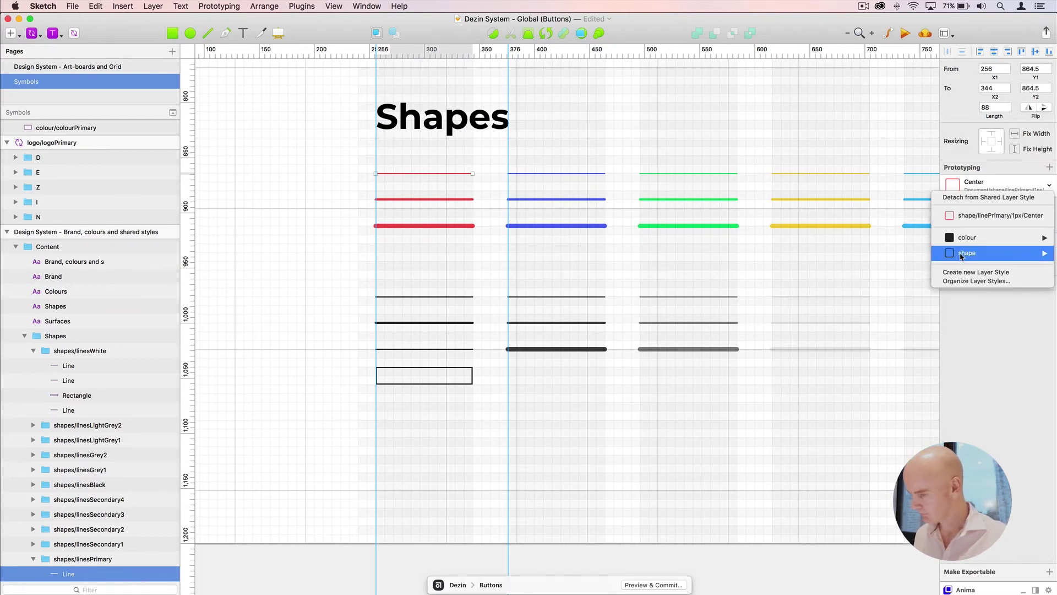
mouse_move(961, 254)
mouse_move(877, 253)
mouse_move(801, 255)
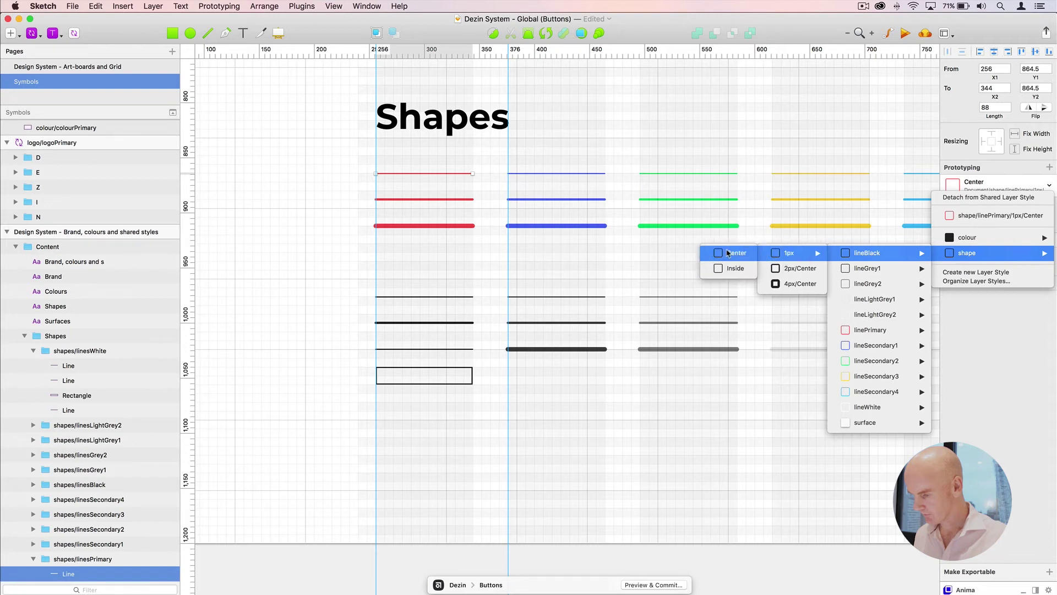
click(319, 185)
key(super+s)
Apply the shared layer style shape/lineBlack/1px/Inside to the Button shape of the button/buttonSecondary/Black/Default symbol on the Buttons artboard
key(super+minus)
key(super+minus)
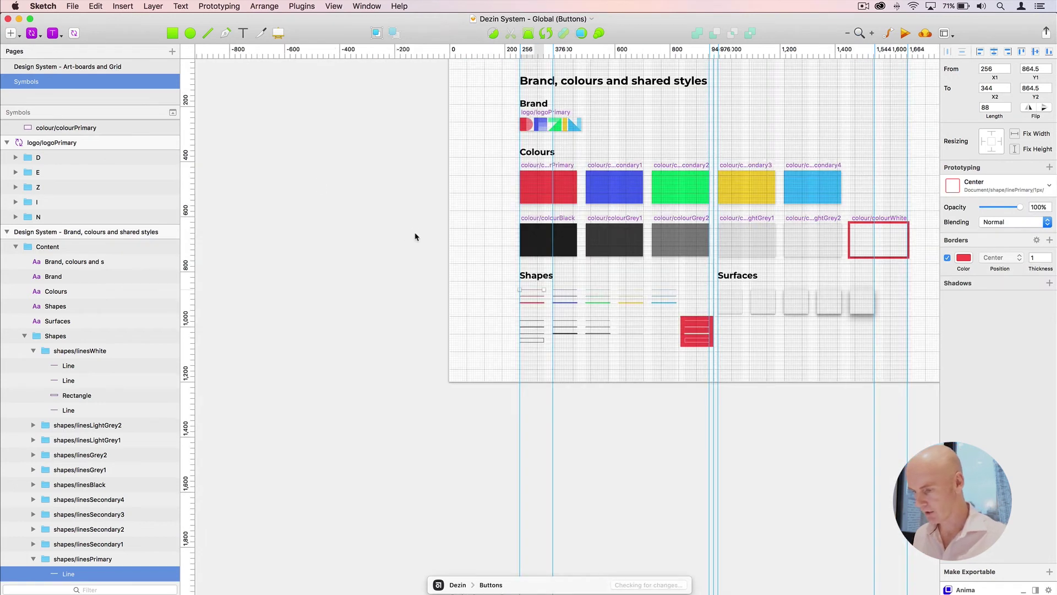
click(415, 236)
drag(414, 231, 283, 167)
scroll(402, 334, down, 10)
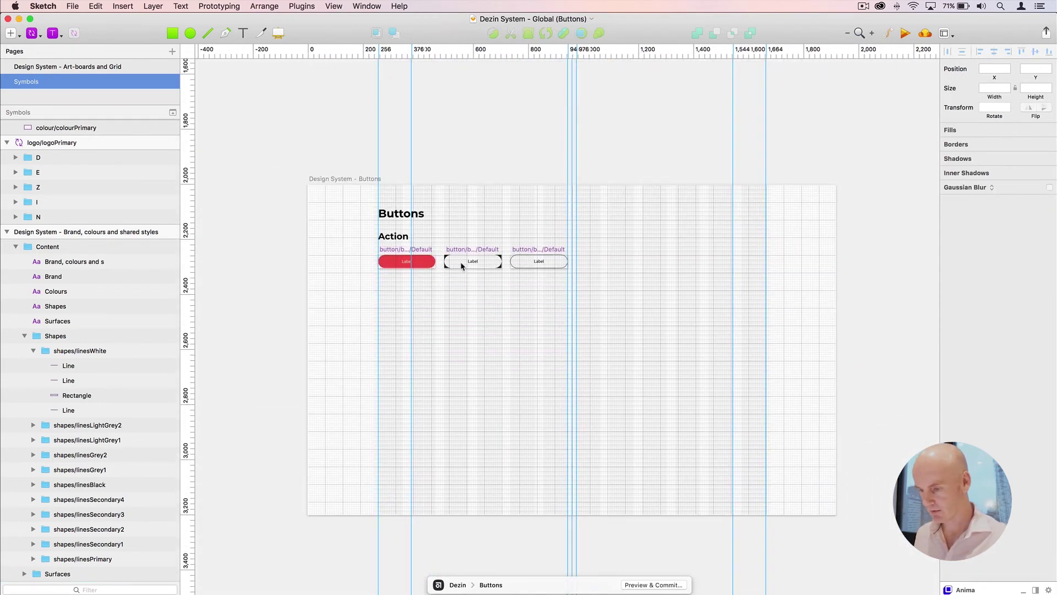
click(480, 263)
key(super+plus)
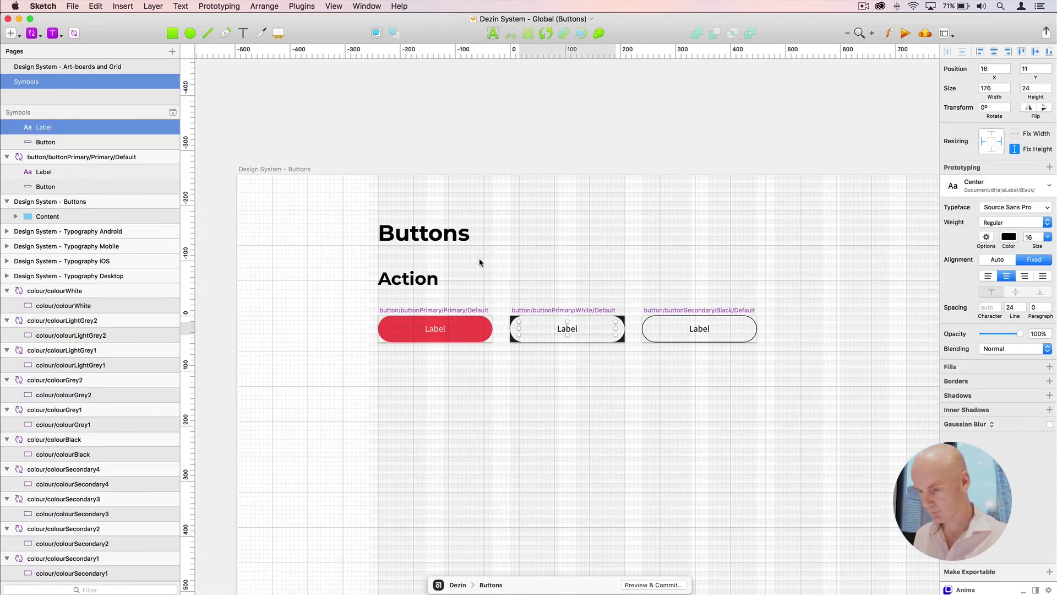
key(super+plus)
drag(479, 262, 430, 207)
scroll(430, 206, down, 3)
scroll(431, 206, right, 3)
click(384, 213)
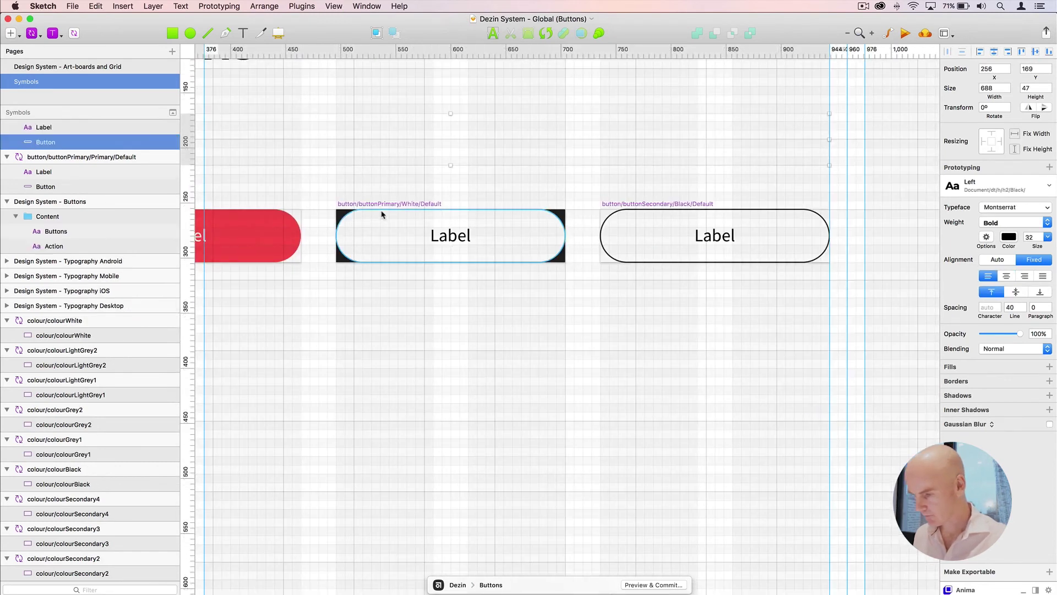
click(654, 209)
key(super+plus)
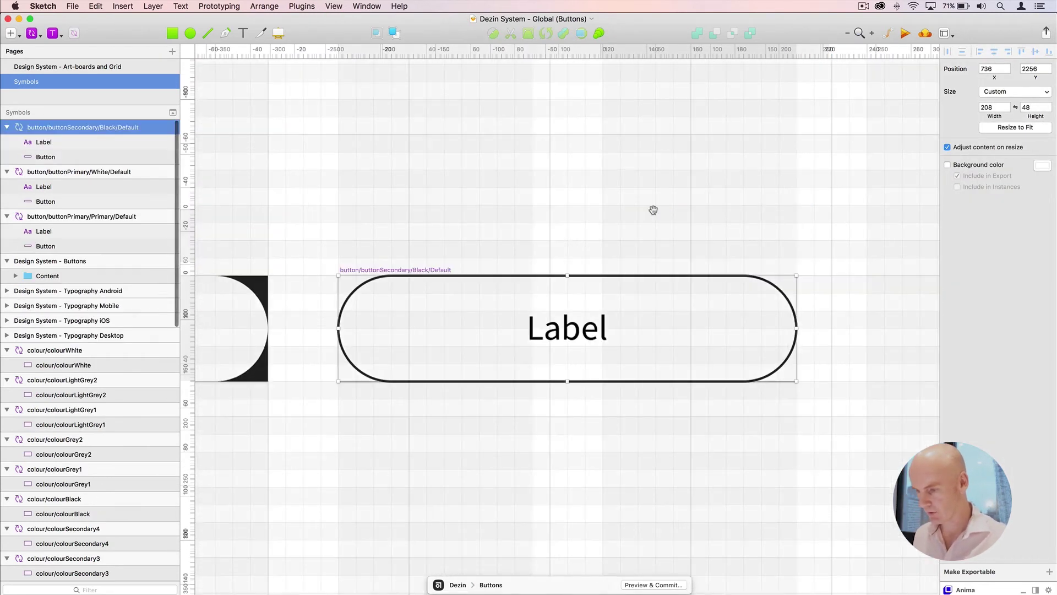
drag(654, 210, 645, 142)
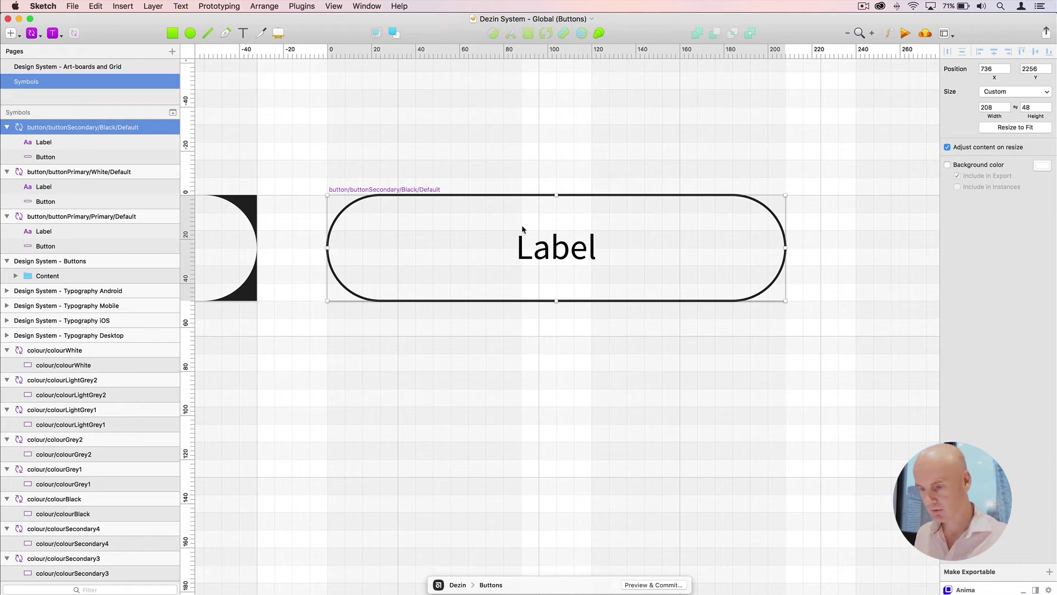
click(366, 197)
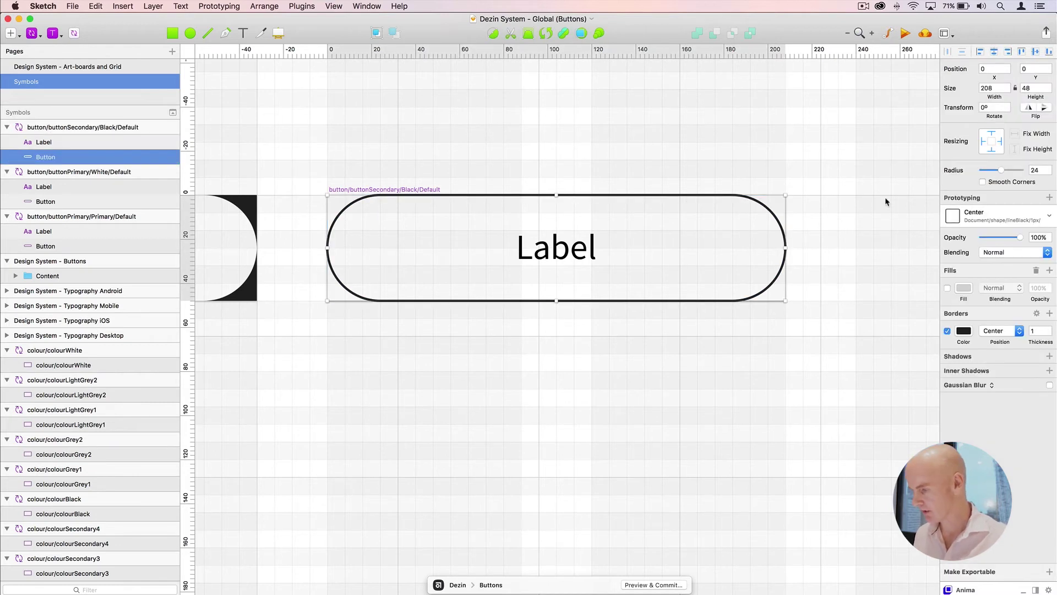
click(981, 217)
mouse_move(982, 298)
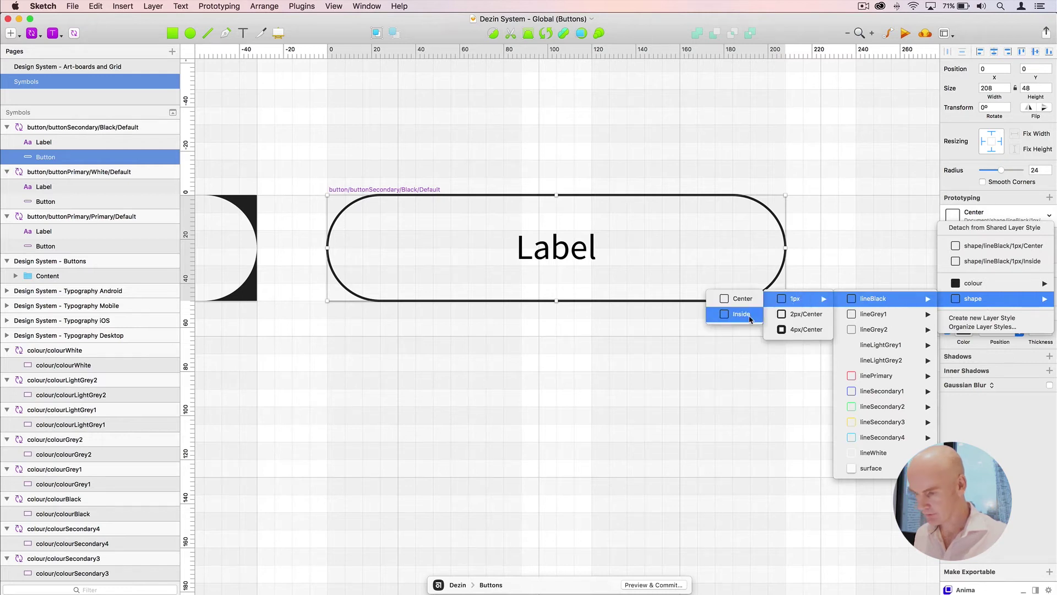
click(586, 352)
click(547, 355)
key(super+minus)
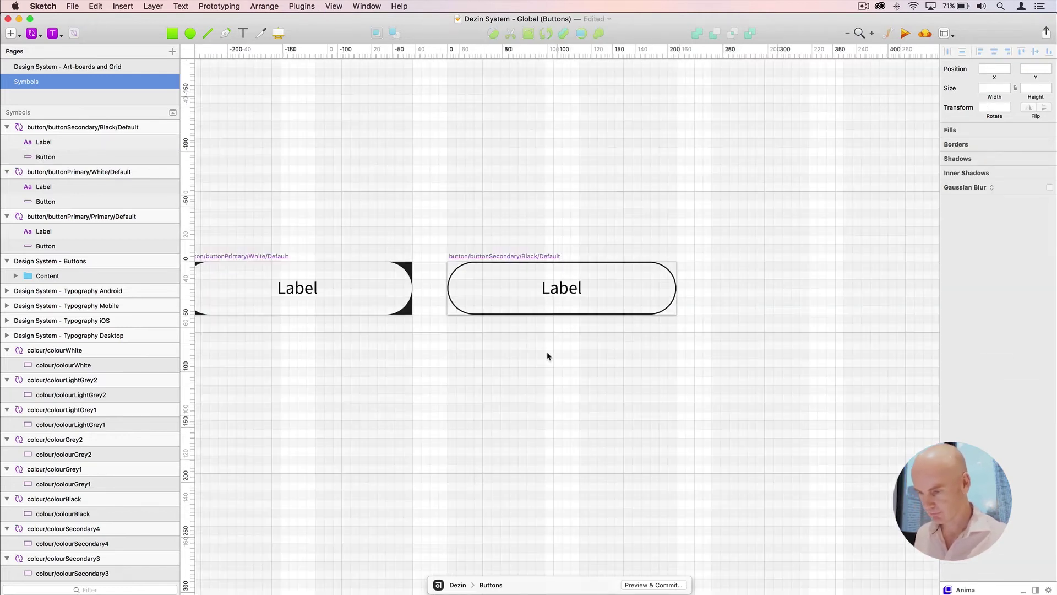
Duplicate the button/buttonSecondary/Black/Default symbol to the right of the original and rename the copy button/buttonSecondary/White/Default
drag(547, 355, 475, 311)
click(402, 207)
drag(403, 207, 668, 212)
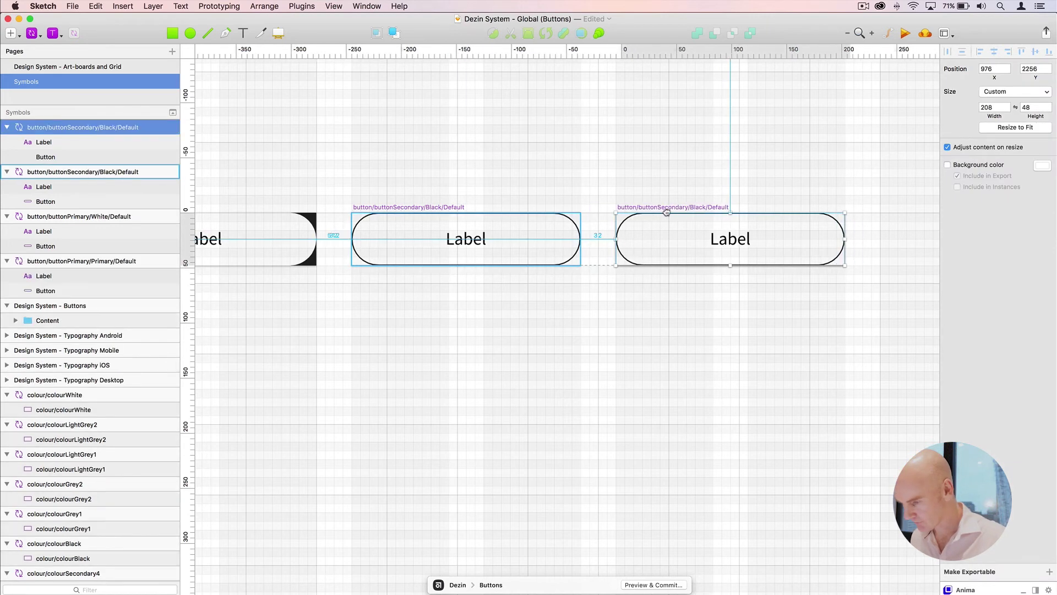
double_click(123, 127)
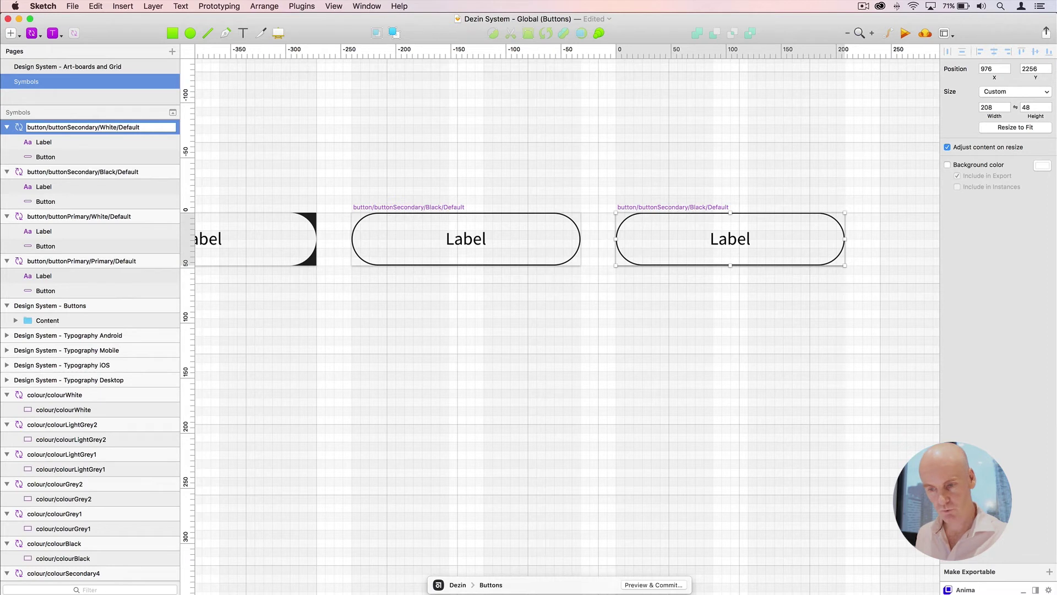
Rename the symbol copy button/buttonSecondary/White/Default and give it the near-black document colour as its background
key(Return)
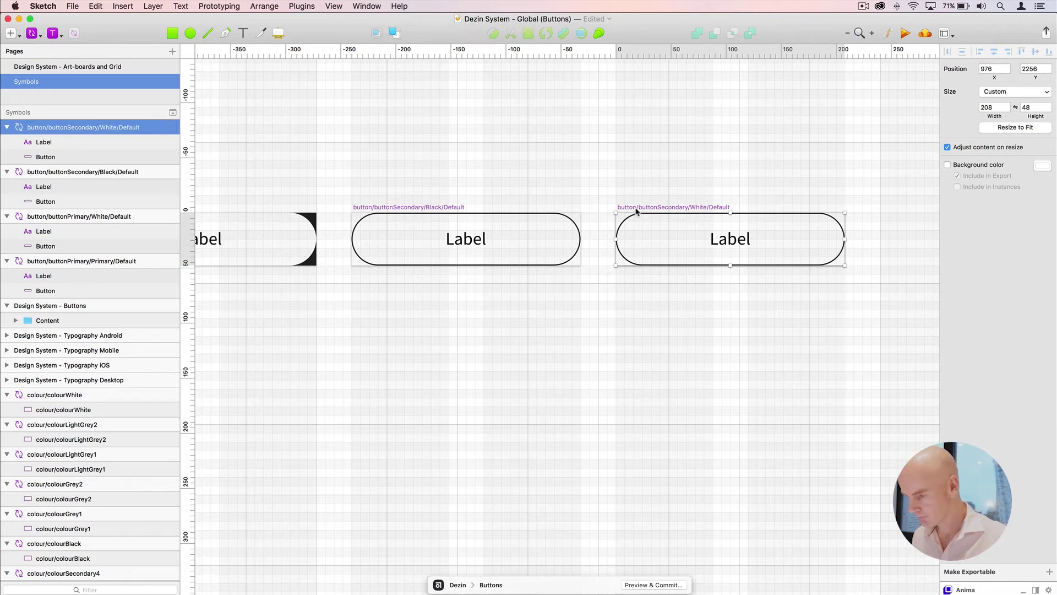
click(959, 167)
click(1044, 167)
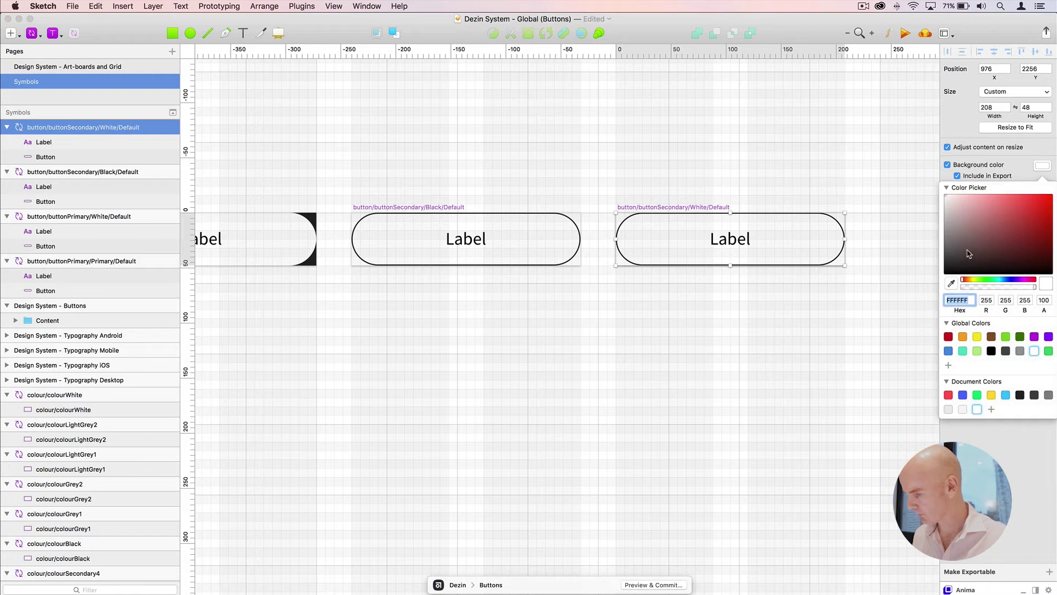
click(1017, 396)
click(593, 280)
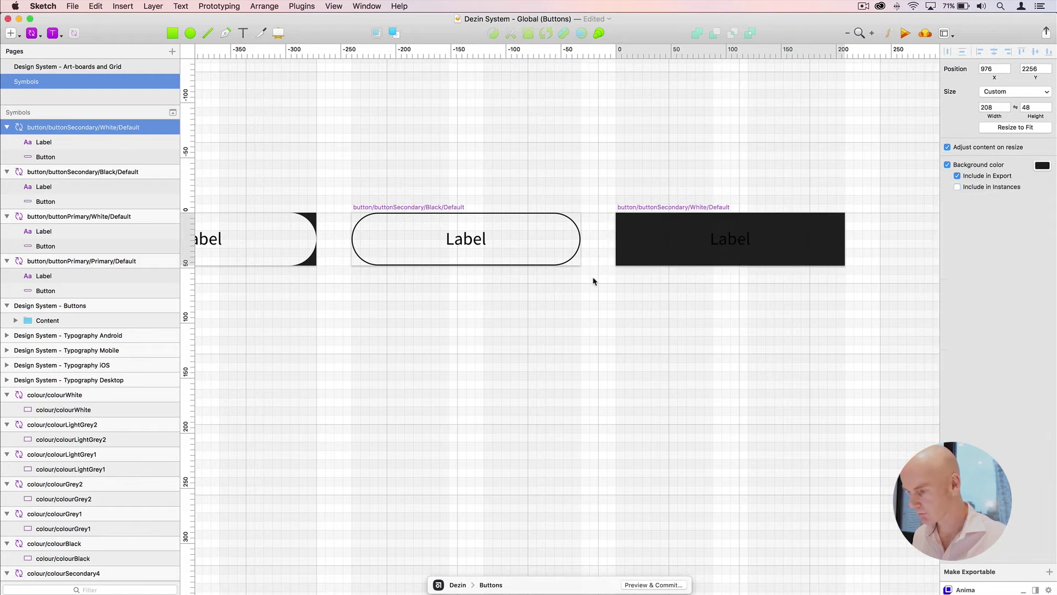
Apply the shared text style dt/a/aLabel/White/Center to the label in the button/buttonSecondary/White/Default symbol
click(717, 189)
click(728, 252)
click(729, 249)
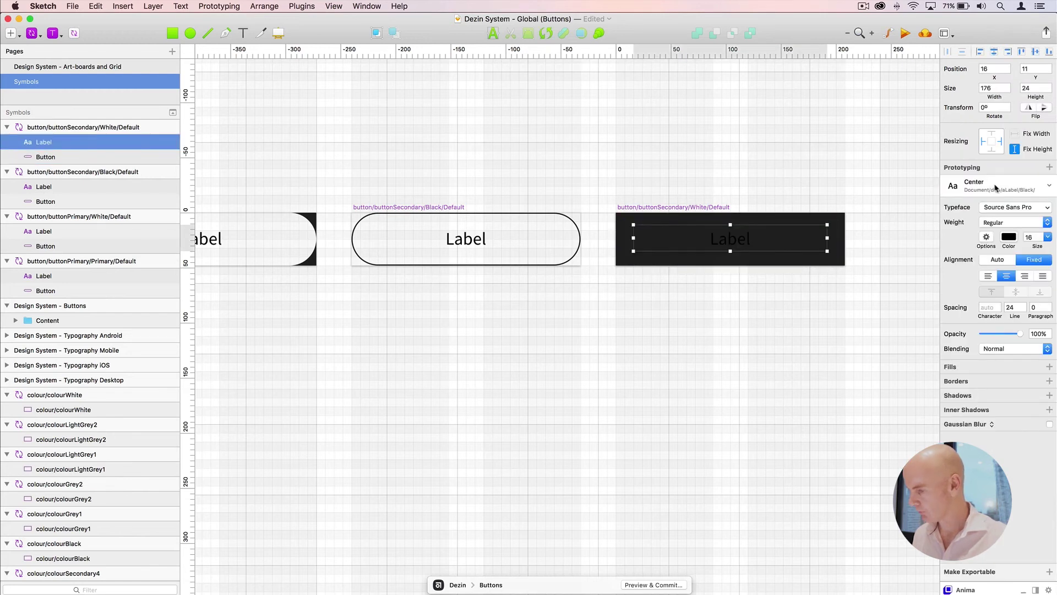
click(994, 186)
mouse_move(969, 315)
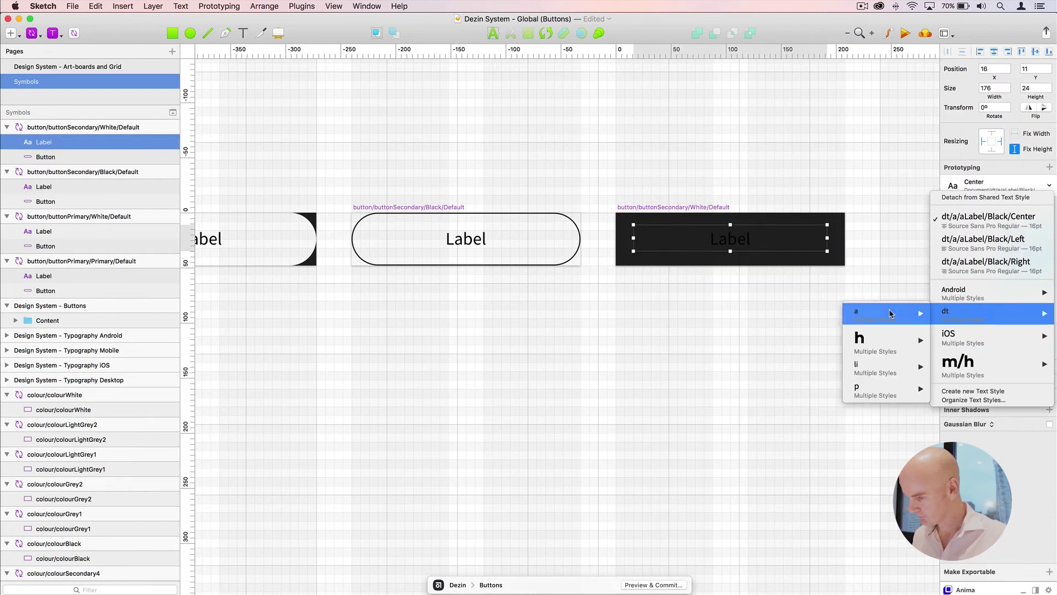
mouse_move(881, 313)
mouse_move(772, 381)
mouse_move(655, 398)
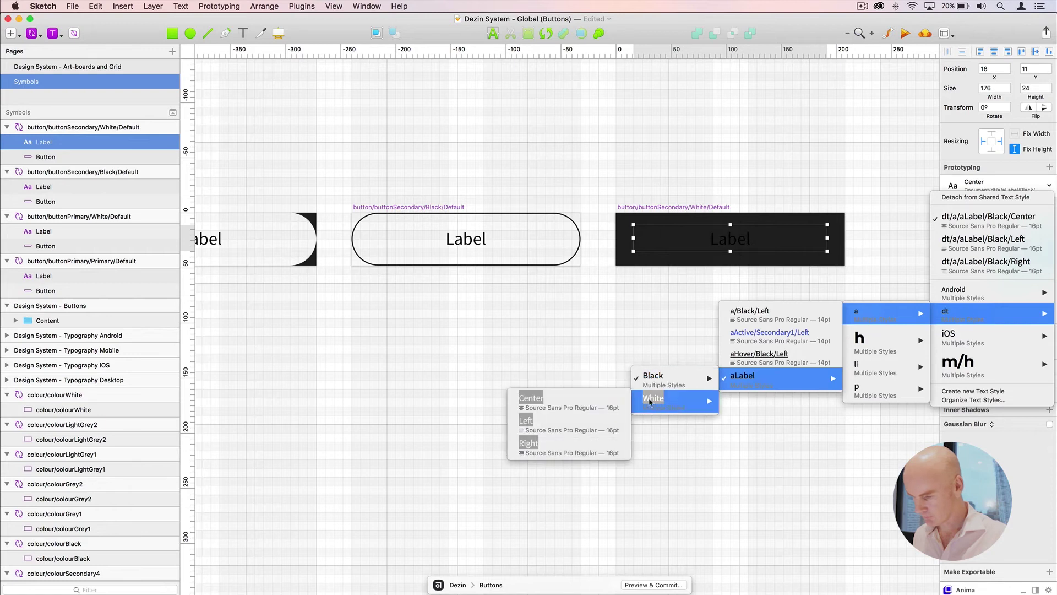
click(584, 402)
Apply the shared layer style shape/lineWhite/1px/Inside to the Button layer of button/buttonSecondary/White/Default
click(681, 218)
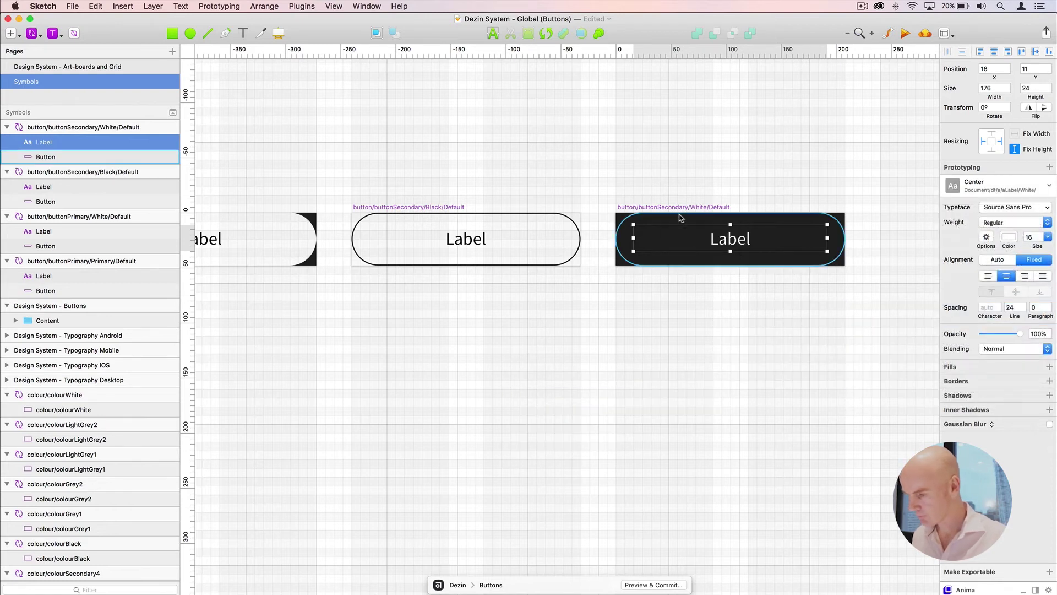
key(super+plus)
drag(681, 218, 628, 140)
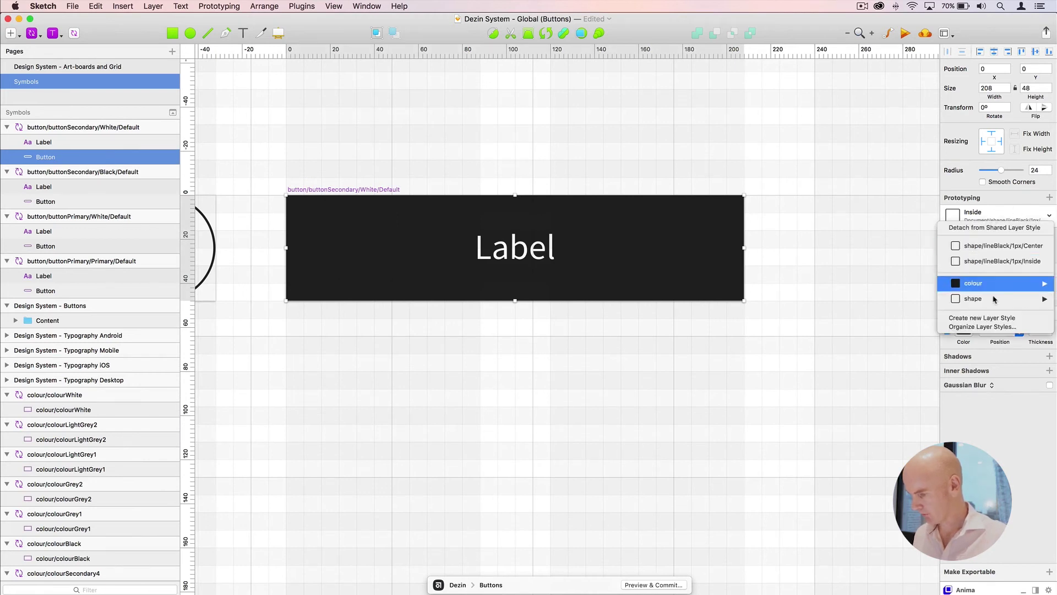
mouse_move(992, 302)
mouse_move(872, 452)
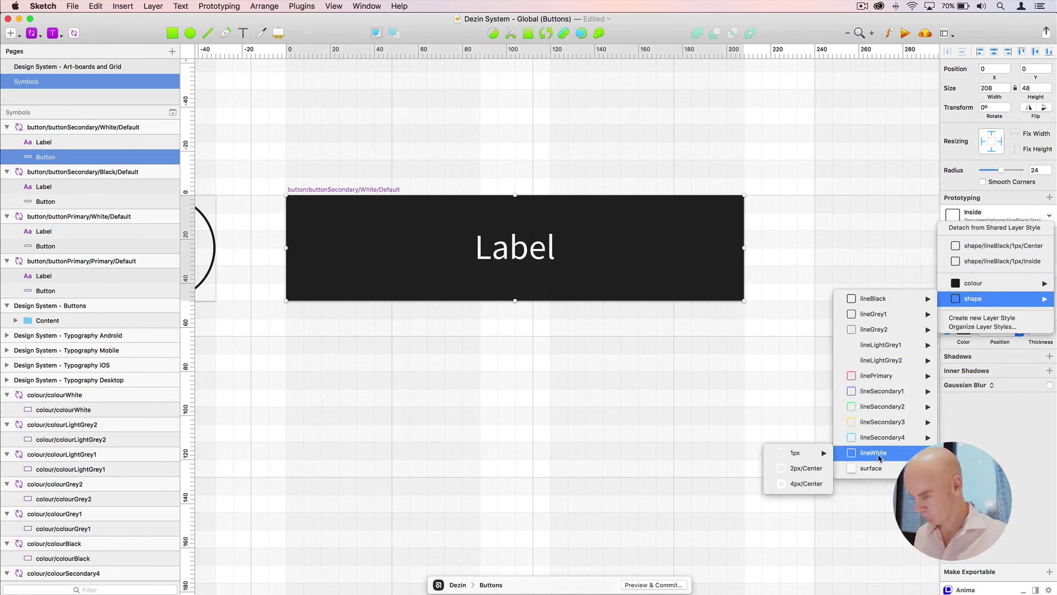
mouse_move(795, 452)
click(739, 468)
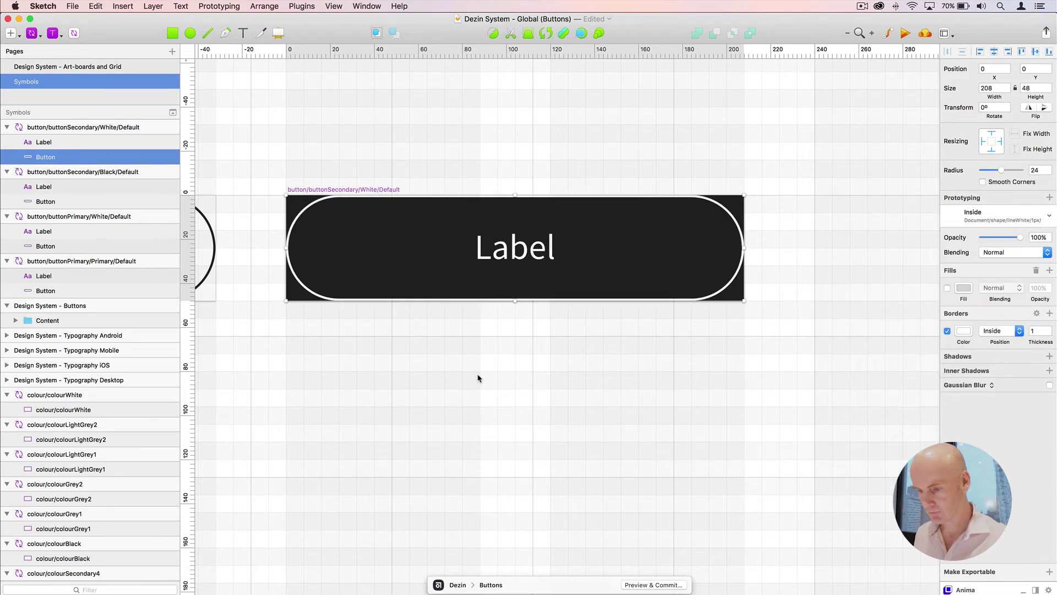
Deselect the Button layer and save the document
click(477, 378)
key(super+s)
key(super+minus)
key(super+minus)
drag(481, 264, 591, 141)
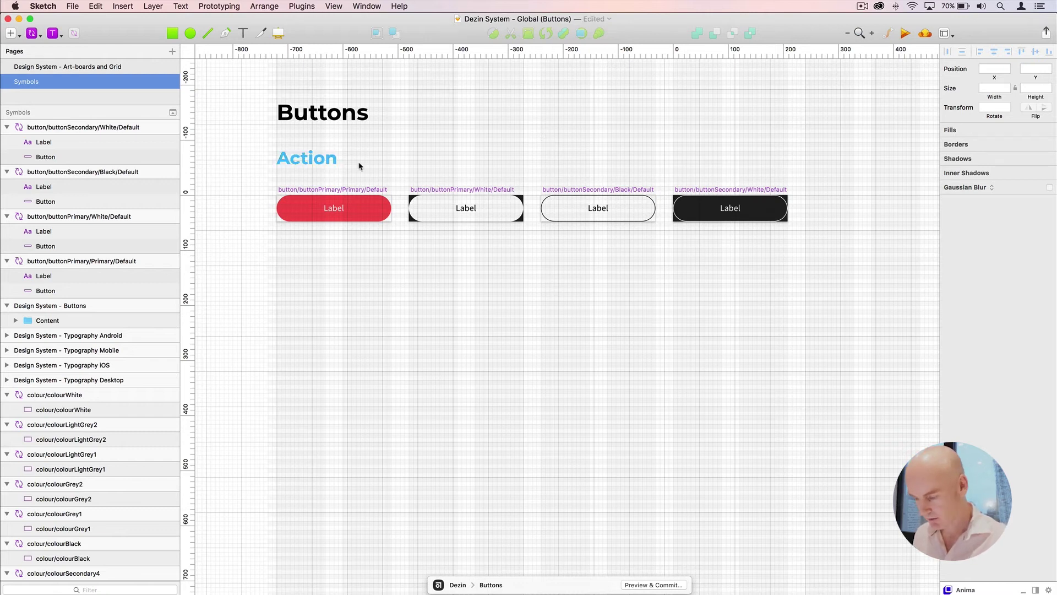
Hide the layout columns and grid on the buttons artboard and around the symbols
click(331, 159)
key(ctrl+l)
key(ctrl+r)
key(ctrl+l)
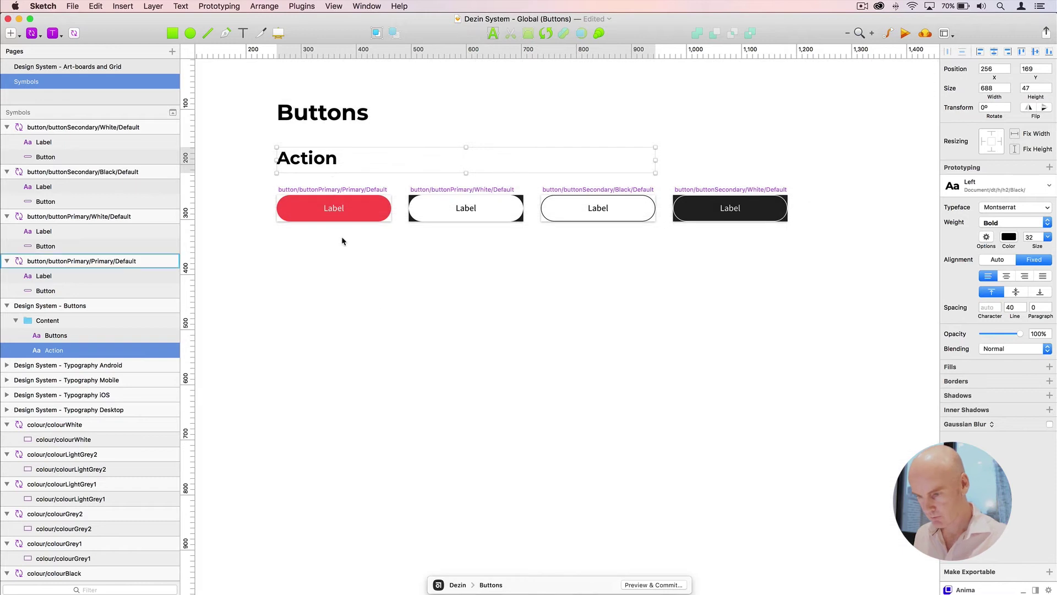
click(427, 278)
scroll(385, 281, right, 2)
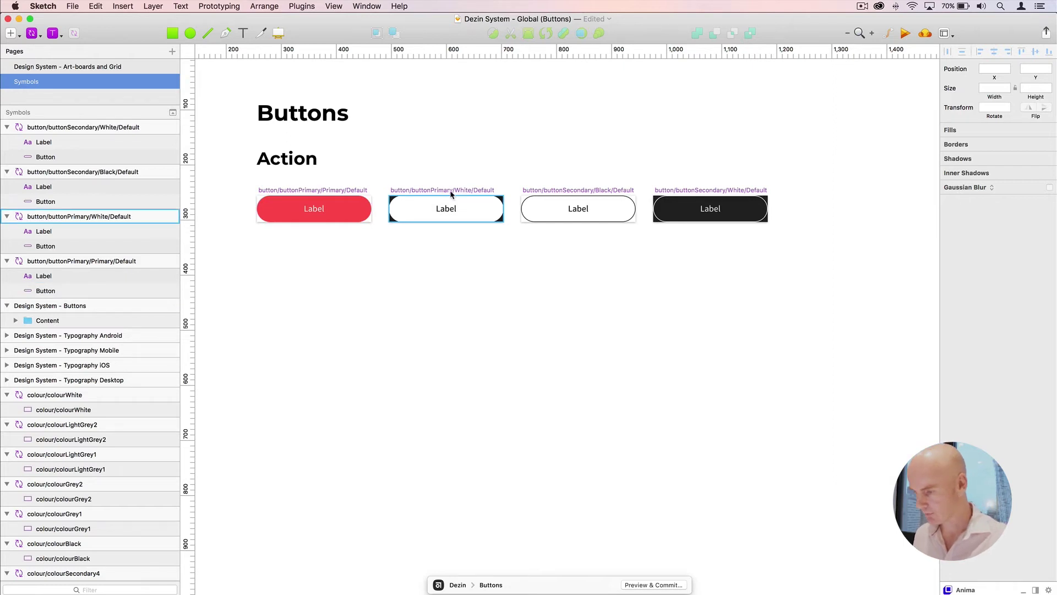
Duplicate the button/buttonPrimary/Primary/Default symbol directly beneath the original, at X 256 and Y 2352
click(568, 193)
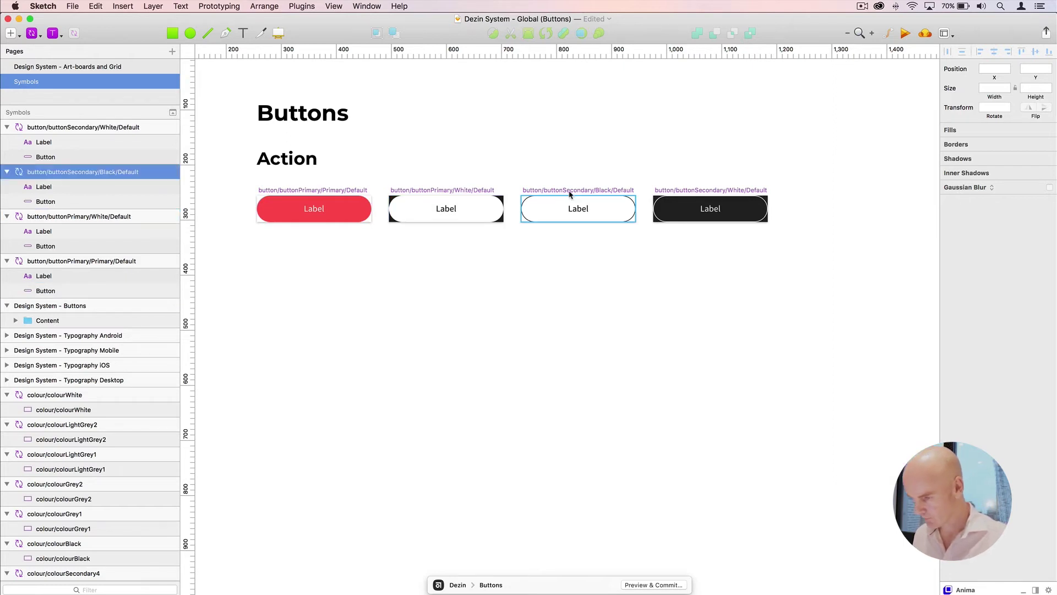
click(679, 194)
click(345, 192)
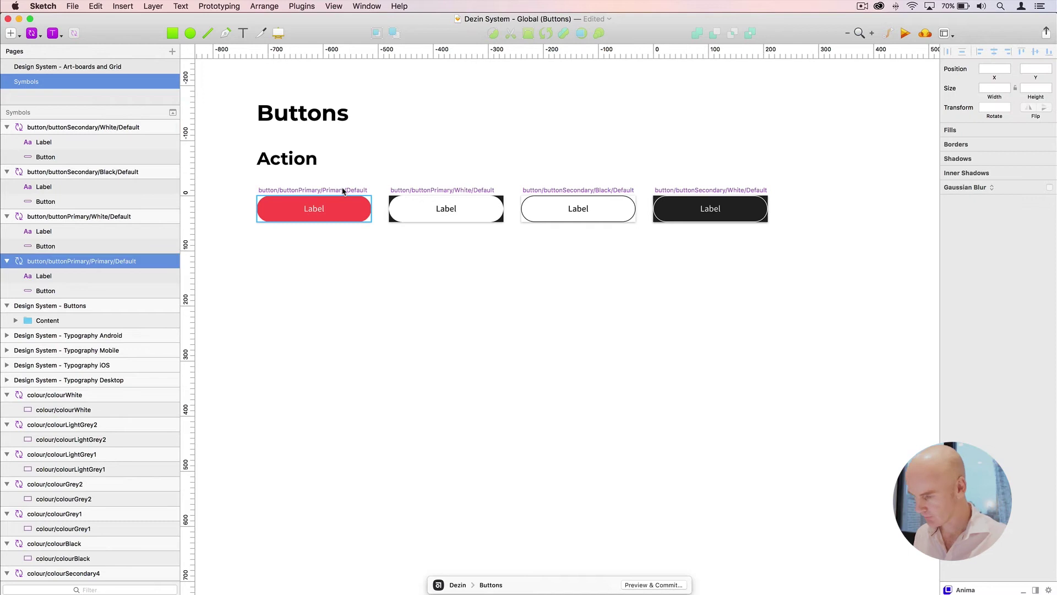
scroll(343, 191, up, 3)
drag(347, 193, 335, 296)
click(332, 277)
click(329, 300)
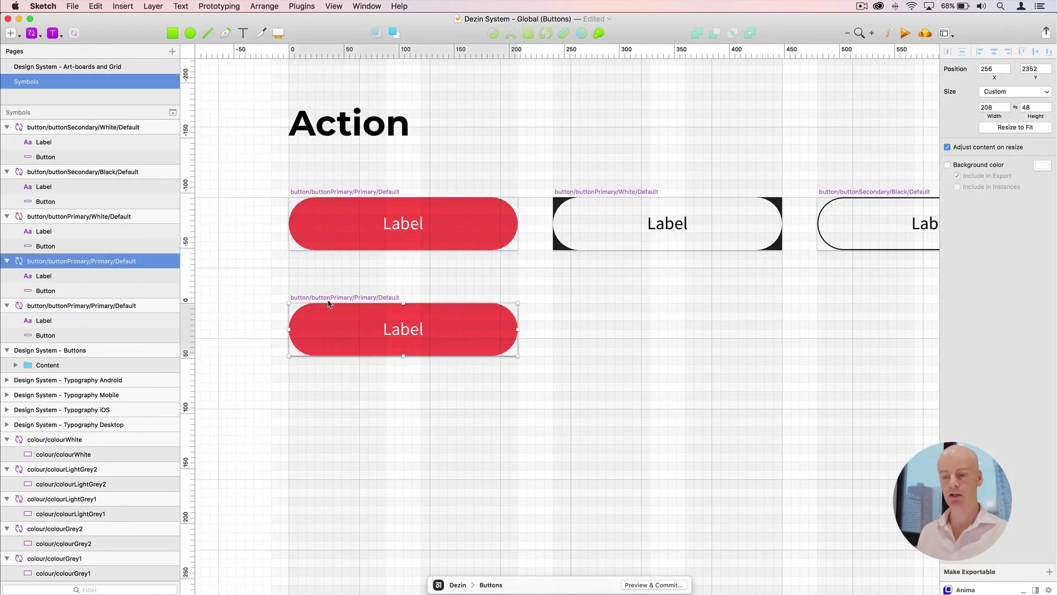
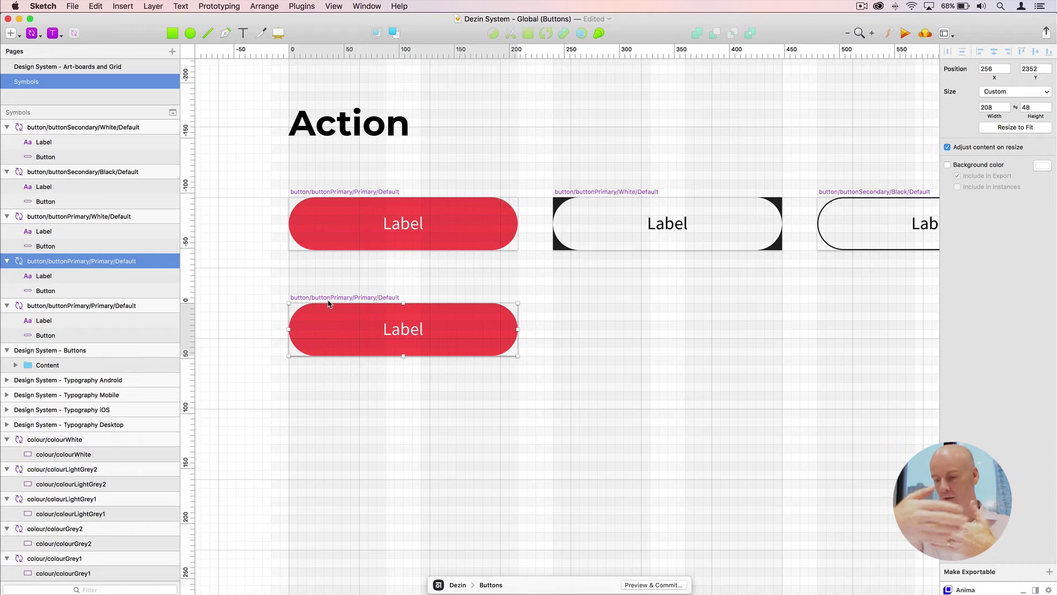
Duplicate the Button layer inside the lower primary button symbol and rename the bottom copy Shadow
click(162, 276)
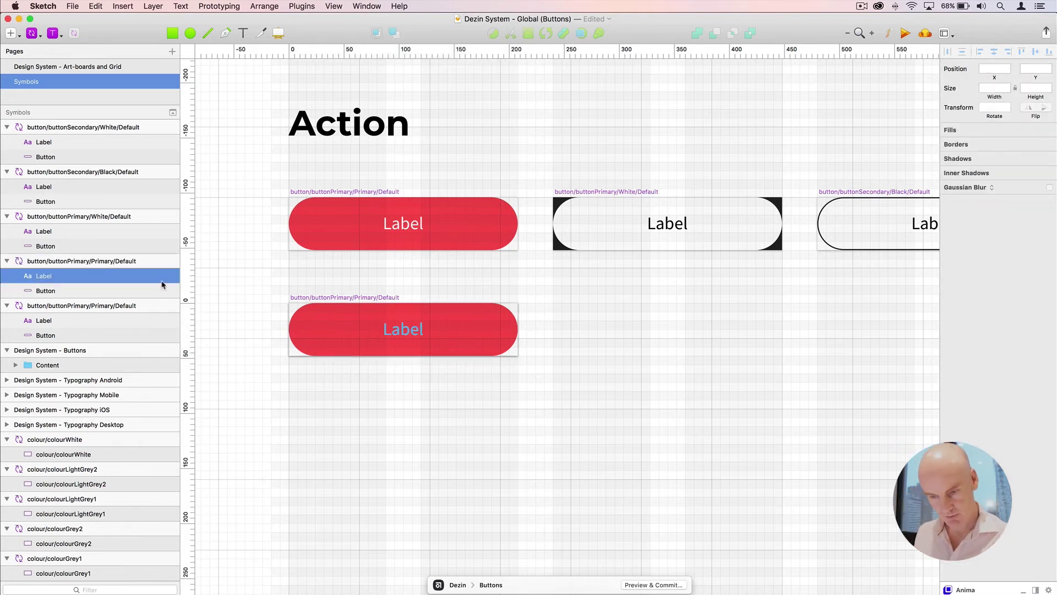
click(55, 292)
key(super+d)
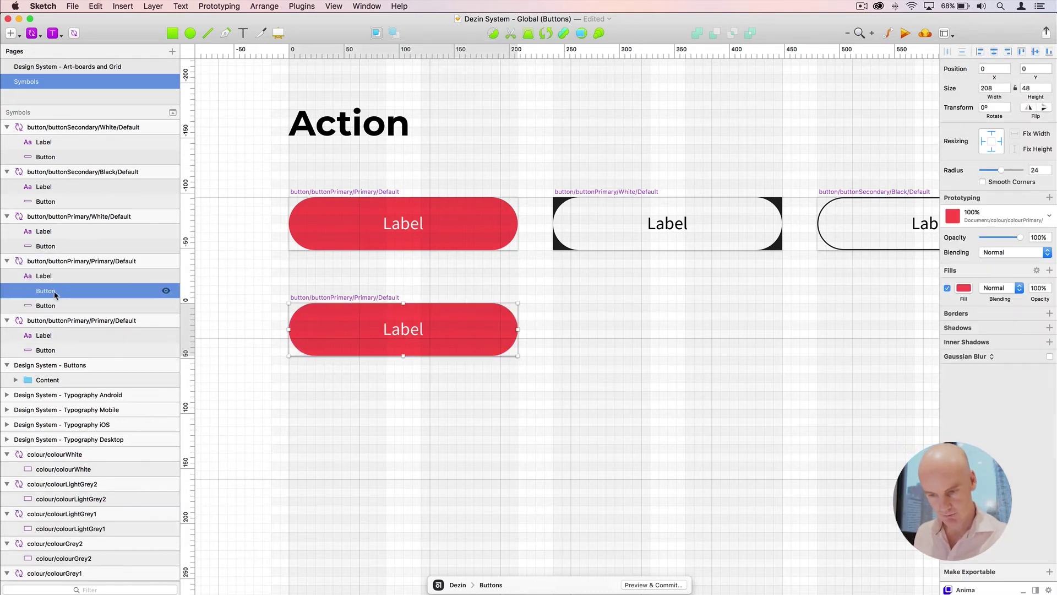
click(47, 306)
double_click(45, 307)
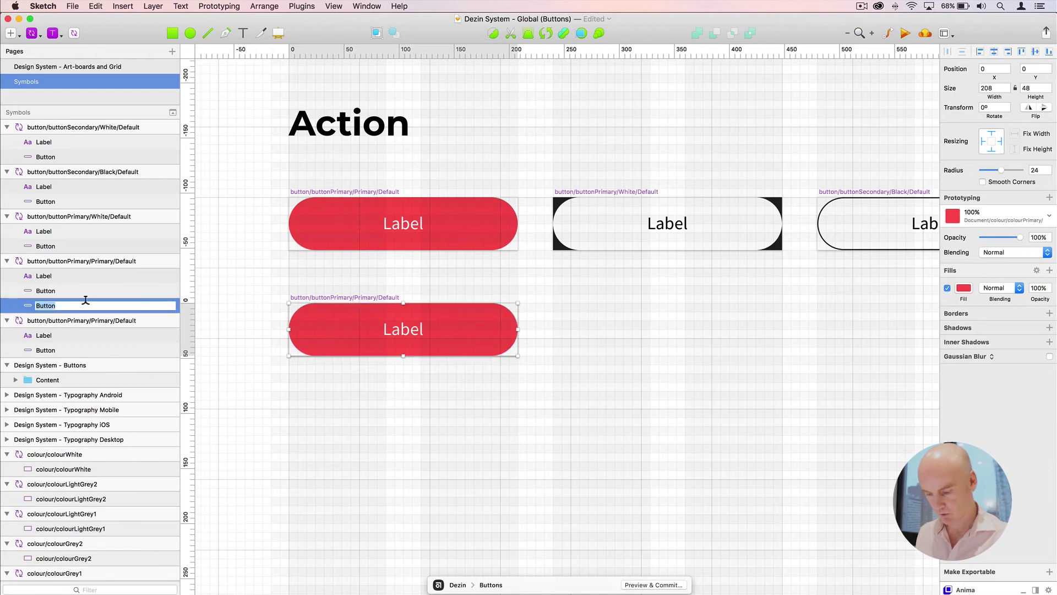
text(Shadow)
key(Return)
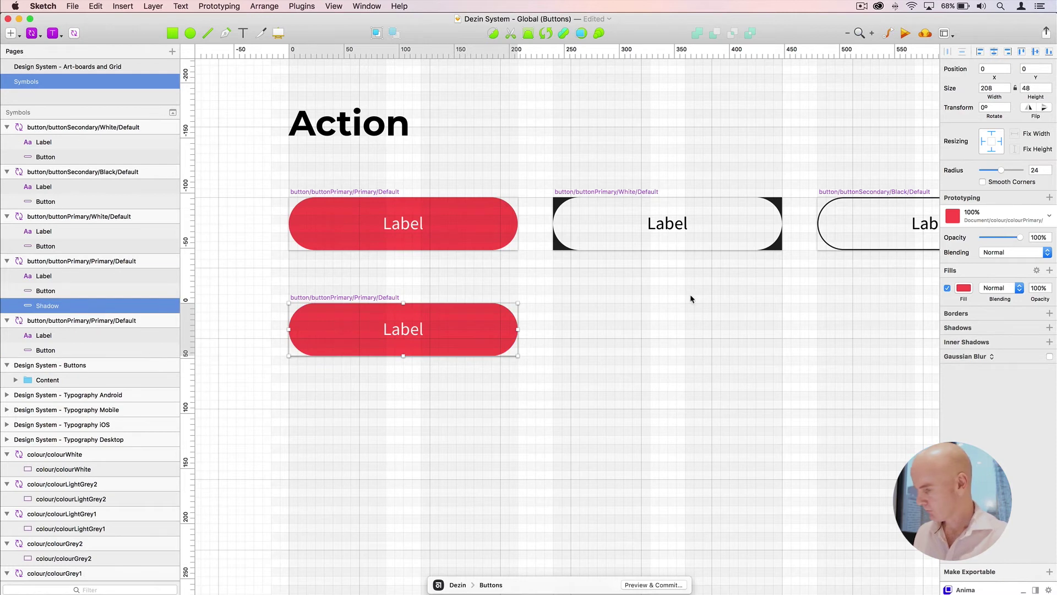
Apply the shared layer style shape/surface/L3 to the Shadow layer
click(989, 218)
mouse_move(983, 299)
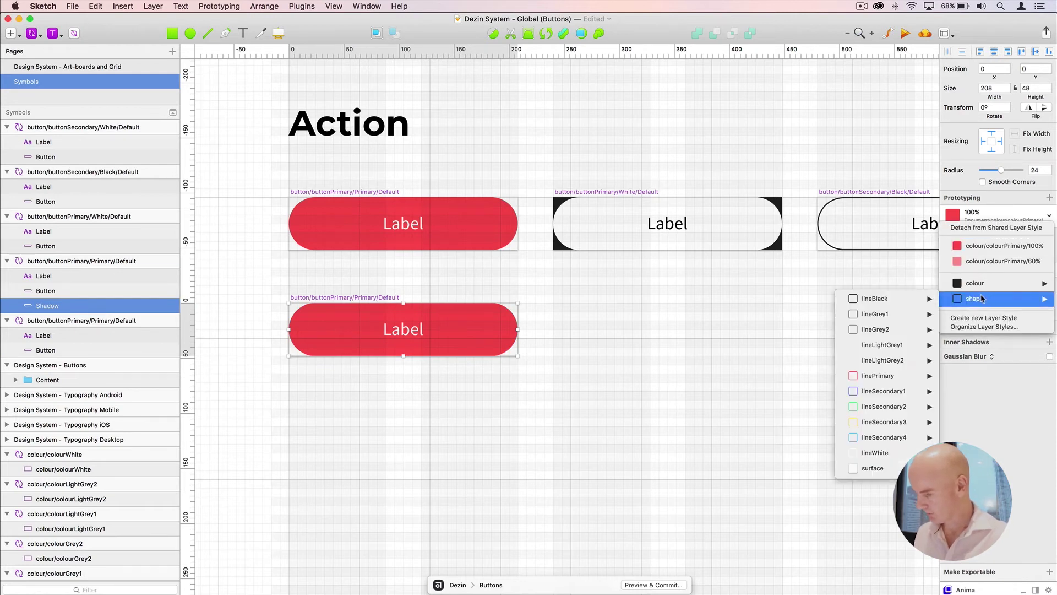
mouse_move(874, 477)
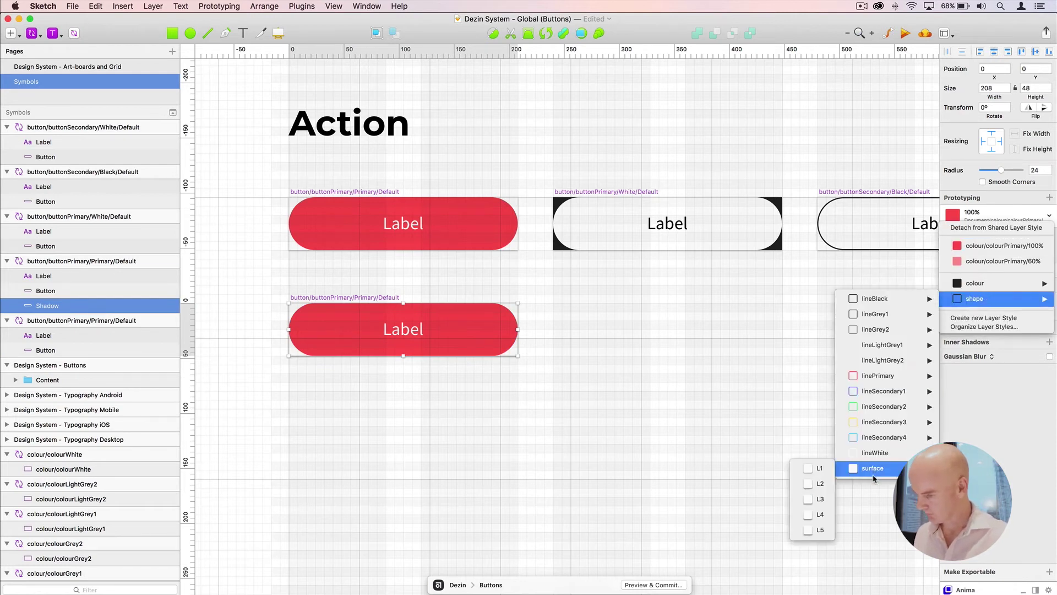
click(820, 500)
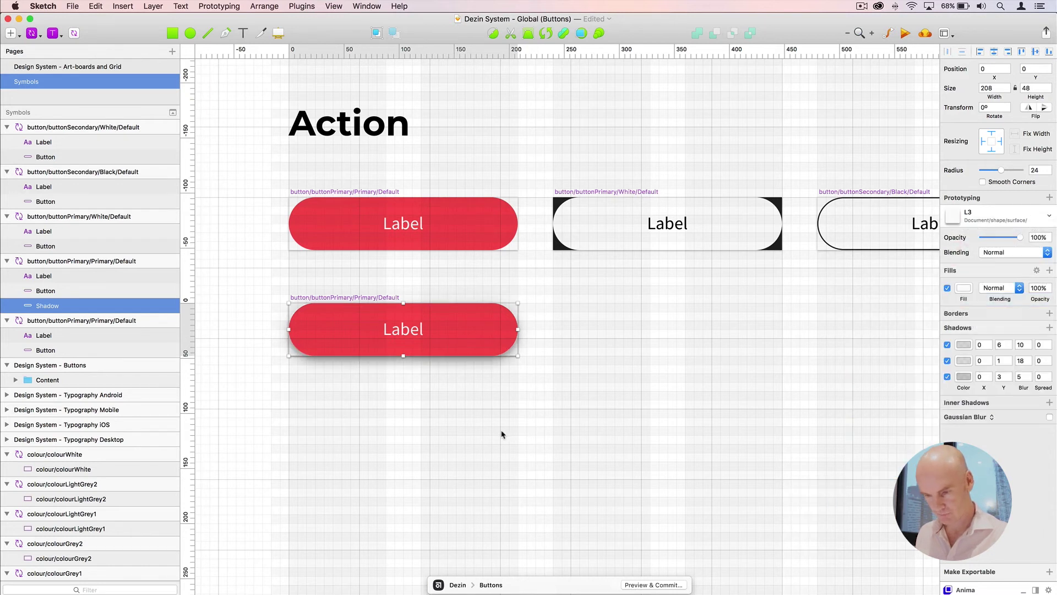
Turn off the layout and grid overlays to show the shadowed button on a clean canvas
click(328, 297)
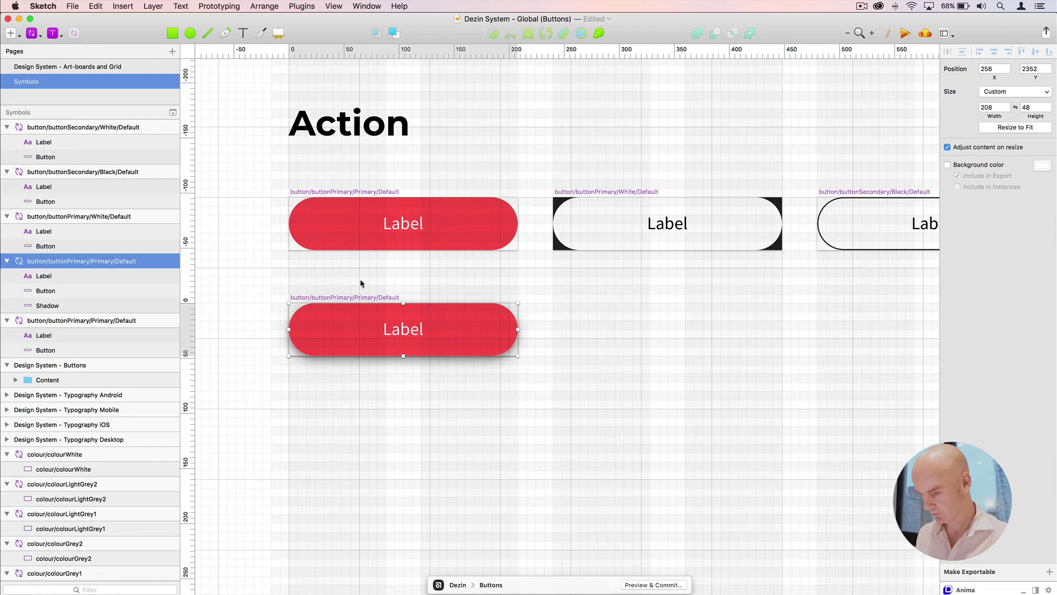
click(355, 130)
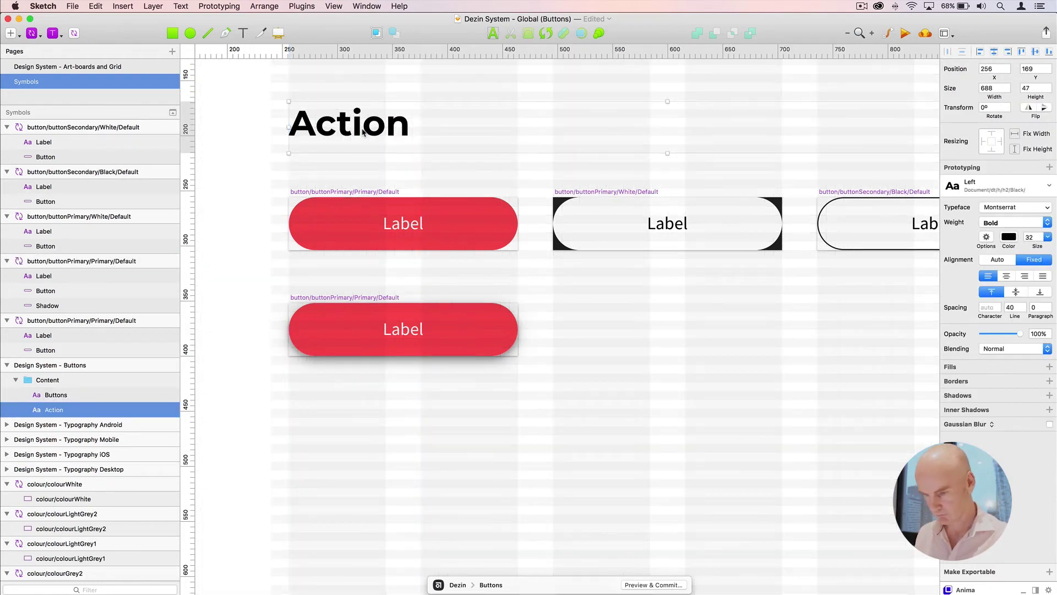
click(308, 298)
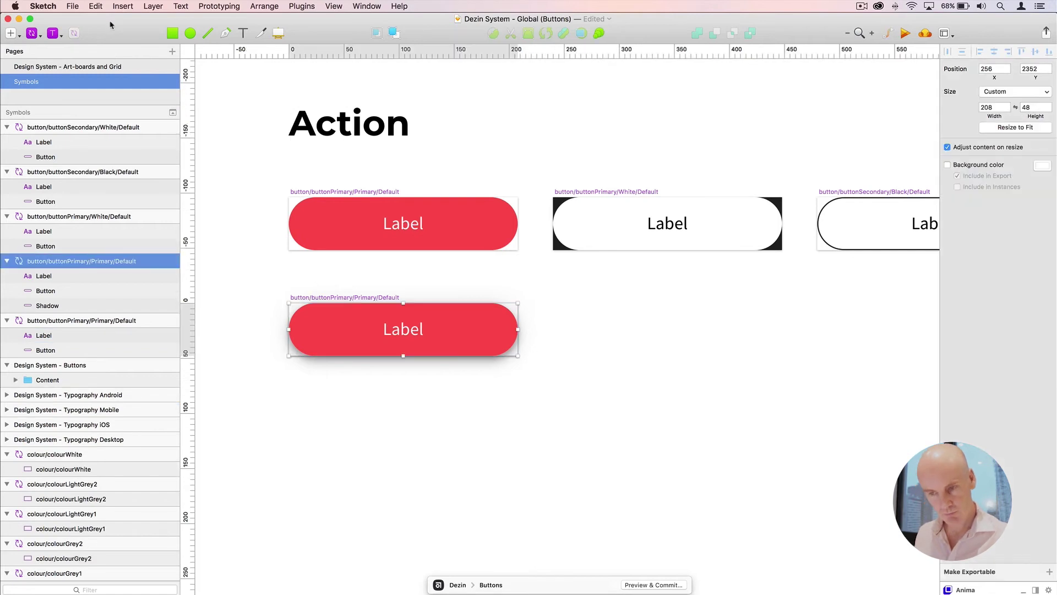
Insert a test instance of the button/buttonPrimary/Primary/Default symbol below the shadowed button
click(33, 34)
mouse_move(58, 51)
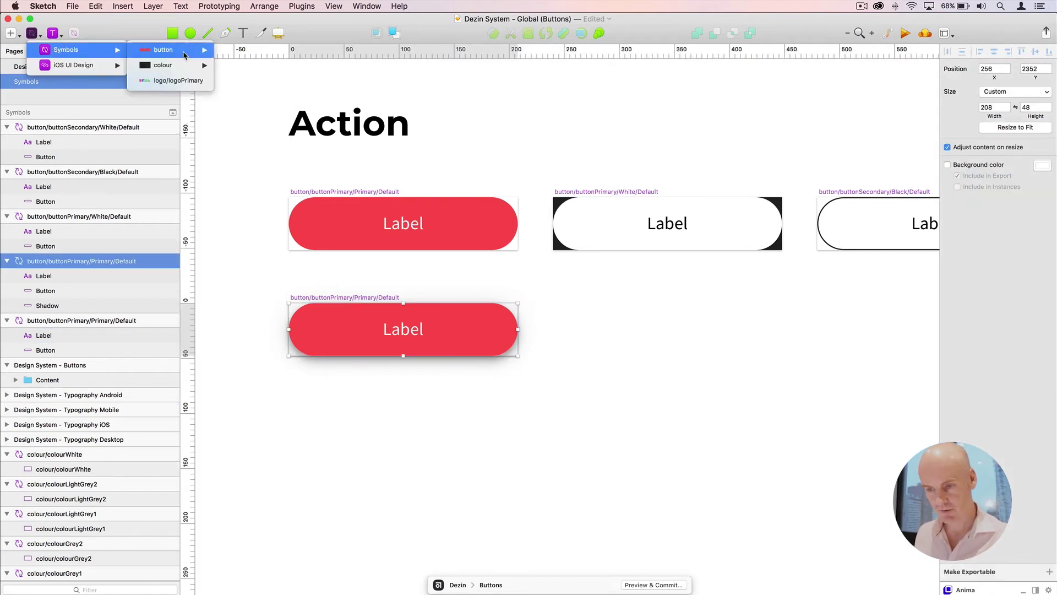
mouse_move(189, 55)
mouse_move(238, 55)
mouse_move(380, 55)
click(441, 55)
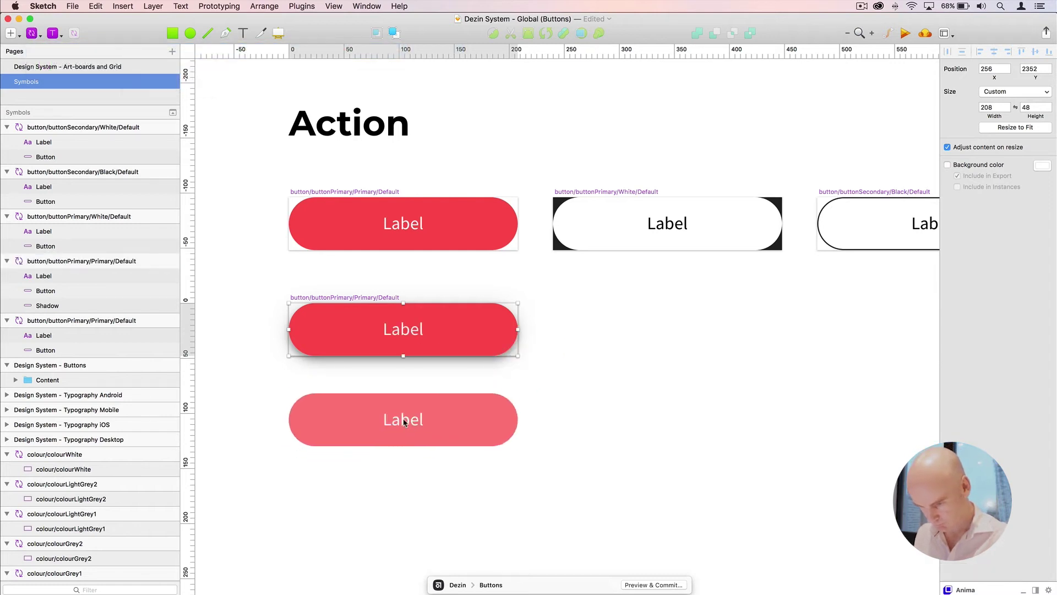
click(405, 422)
Swap the test instance to the shadowed button/buttonPrimary/Primary/Default symbol, and delete the instance
click(985, 185)
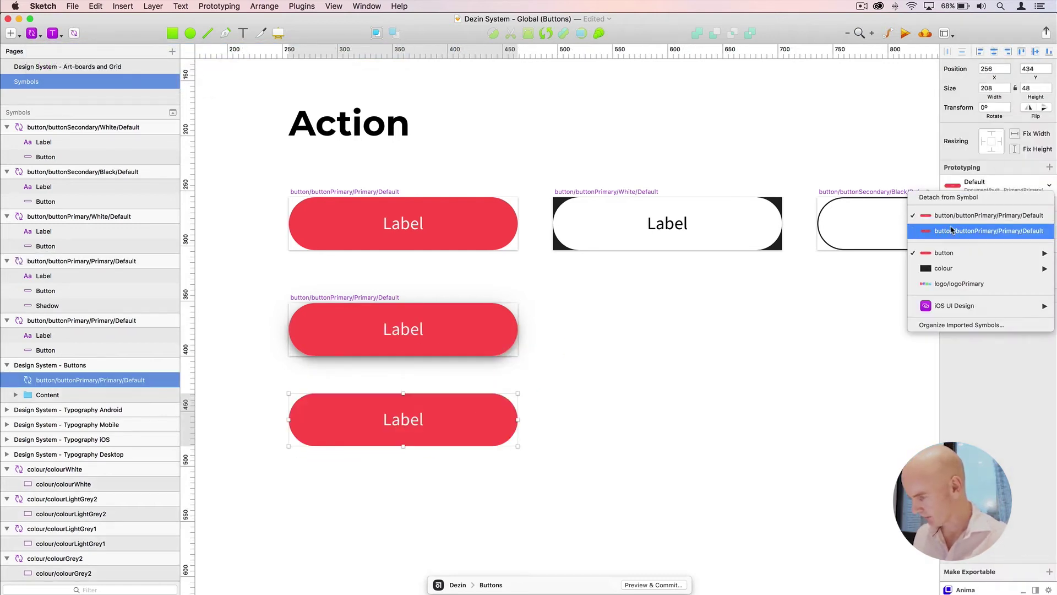
key(Return)
key(Escape)
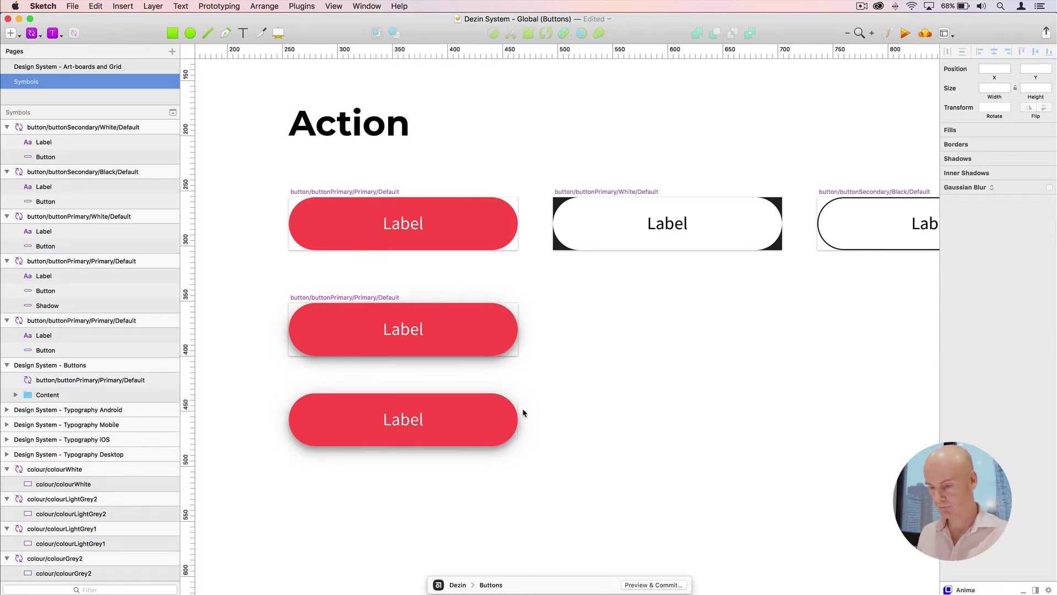
click(467, 413)
key(BackSpace)
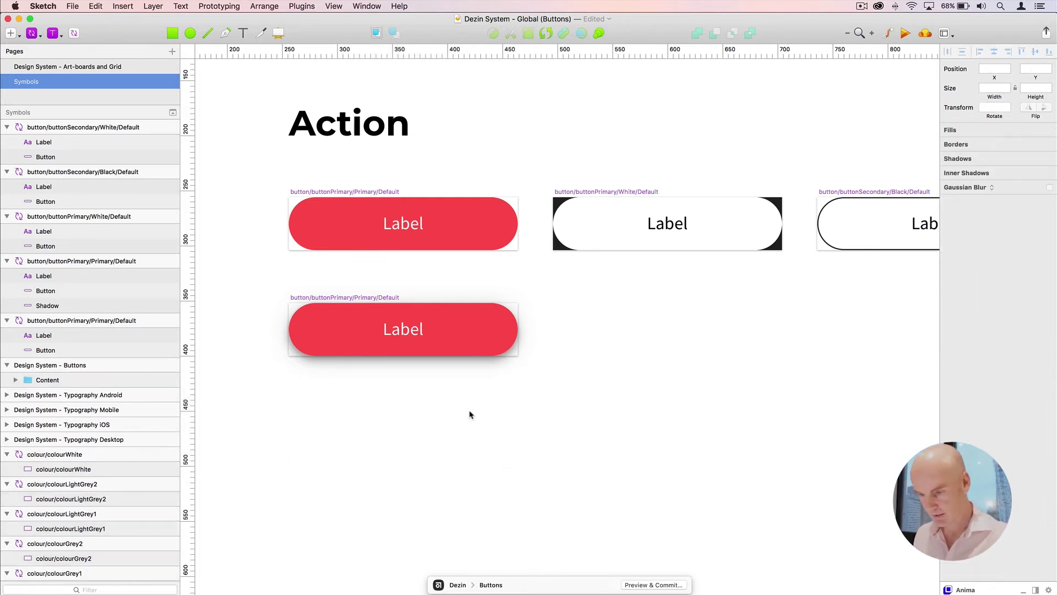
Rename the shadowed primary button symbol button/buttonPrimary/Primary/Hover
click(325, 306)
double_click(124, 263)
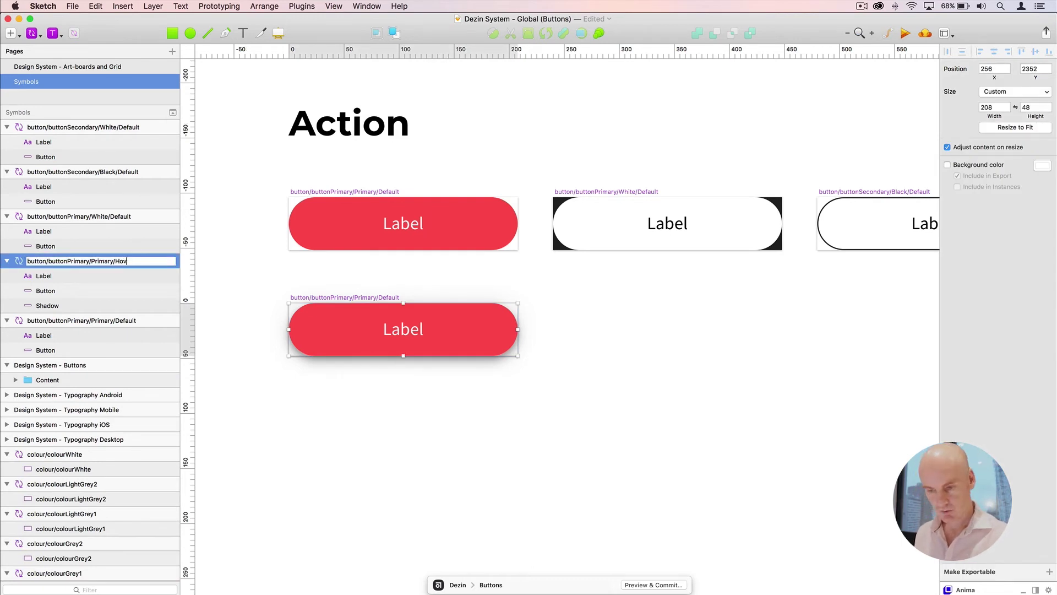
key(Return)
click(457, 285)
Turn the grid and layout overlays back on over the button symbols
scroll(450, 276, right, 5)
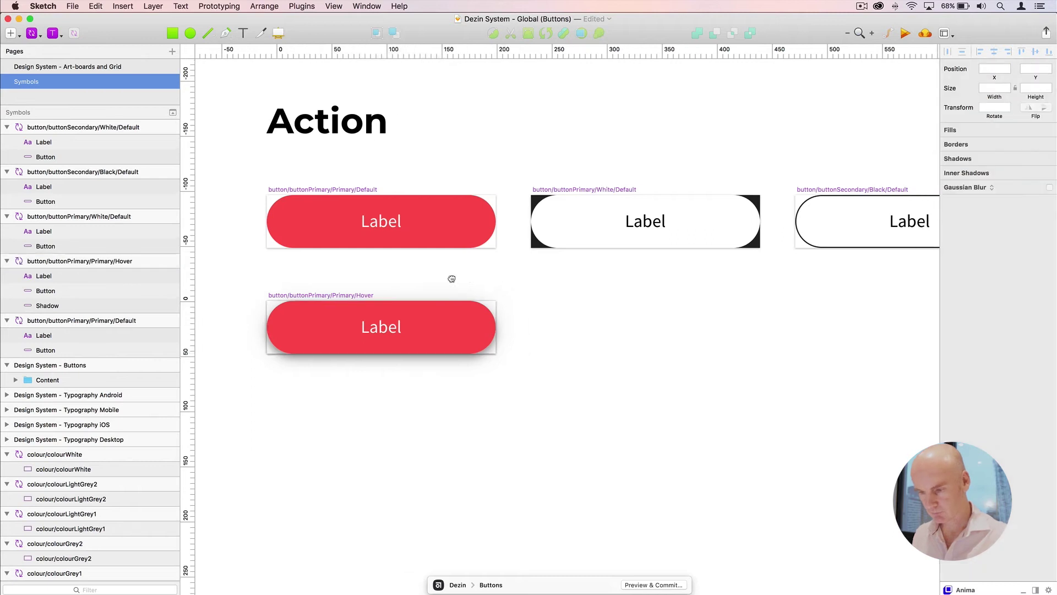
click(404, 192)
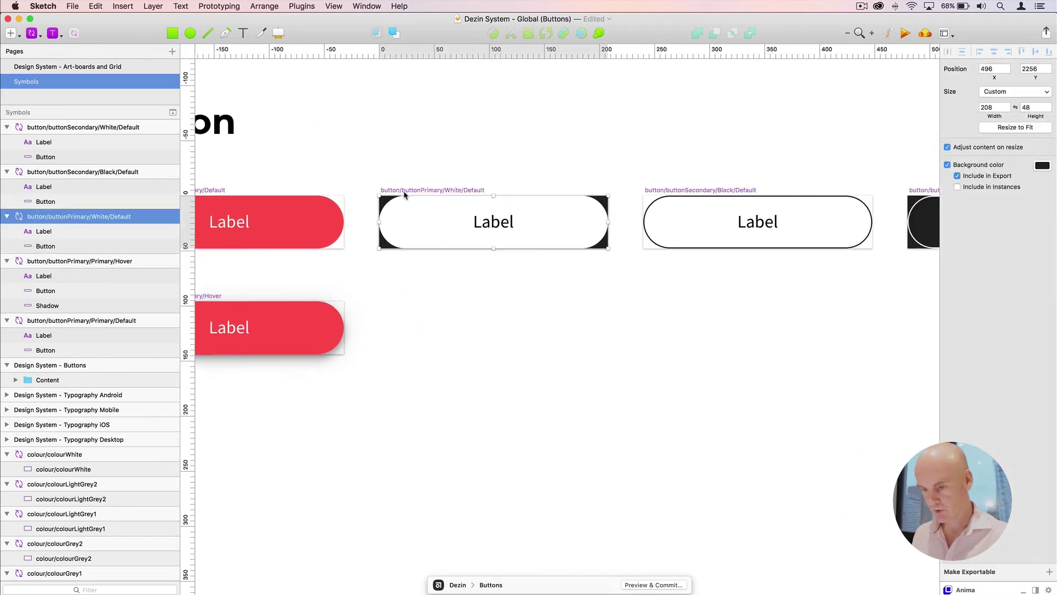
click(216, 119)
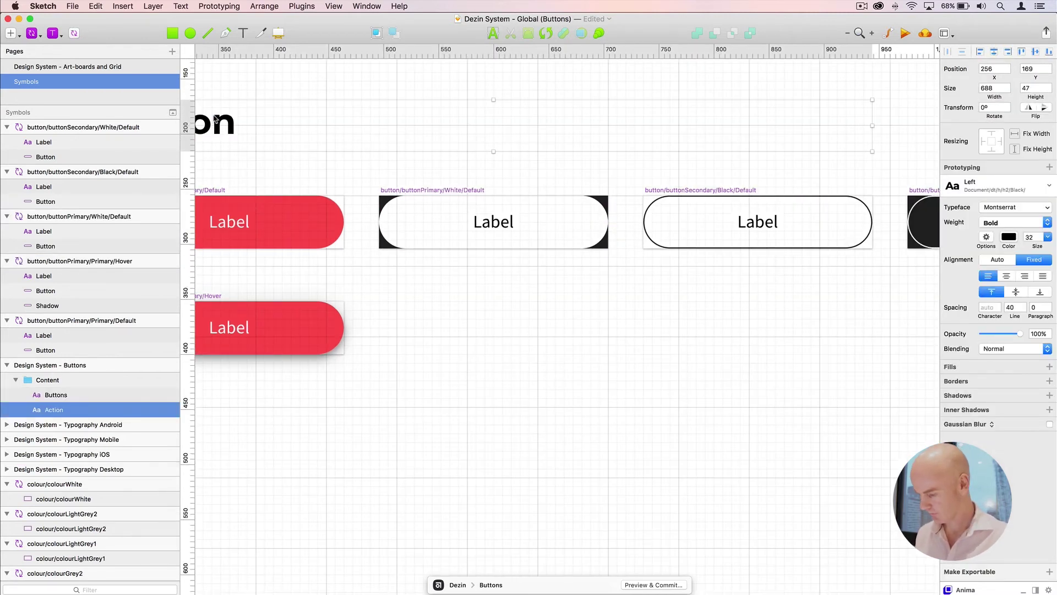
key(ctrl+l)
key(ctrl+r)
key(ctrl+g)
key(ctrl+g)
key(ctrl+r)
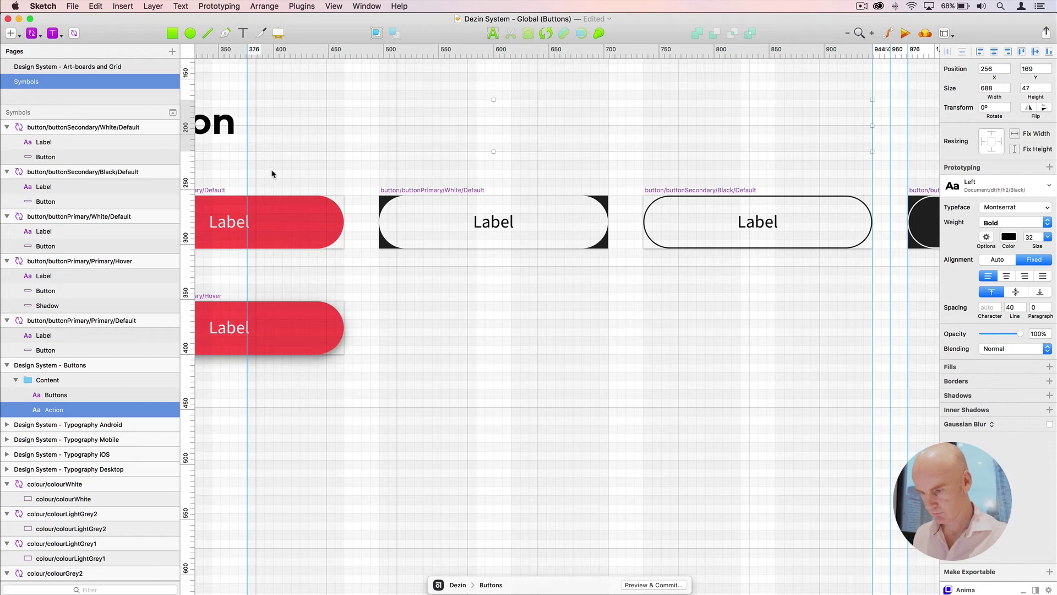
Duplicate the button/buttonPrimary/White/Default symbol 48 px below the original and rename the copy button/buttonPrimary/White/Hover
click(388, 190)
drag(400, 193, 398, 291)
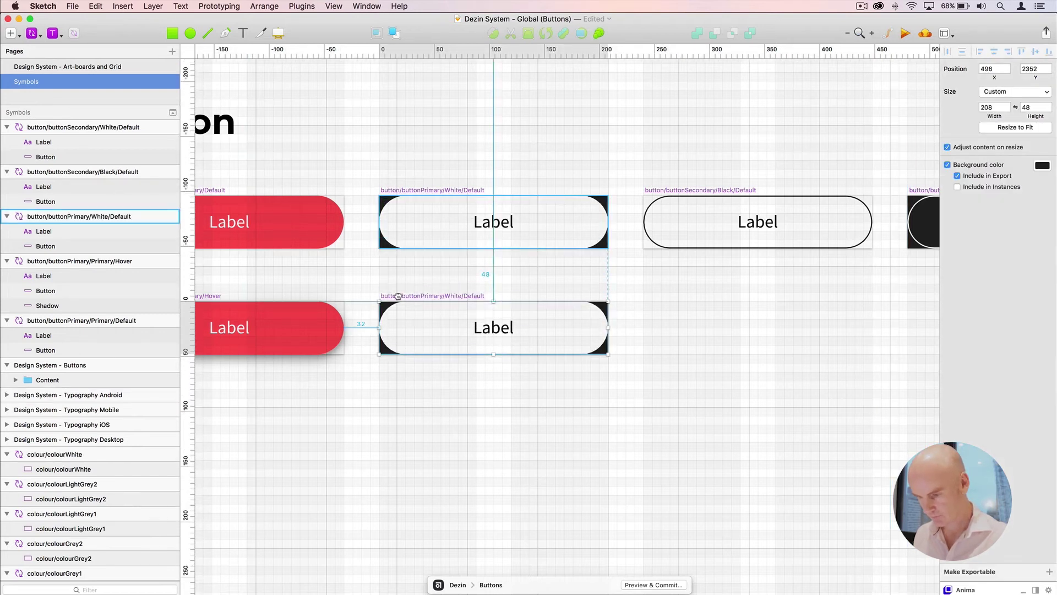
double_click(77, 216)
click(135, 216)
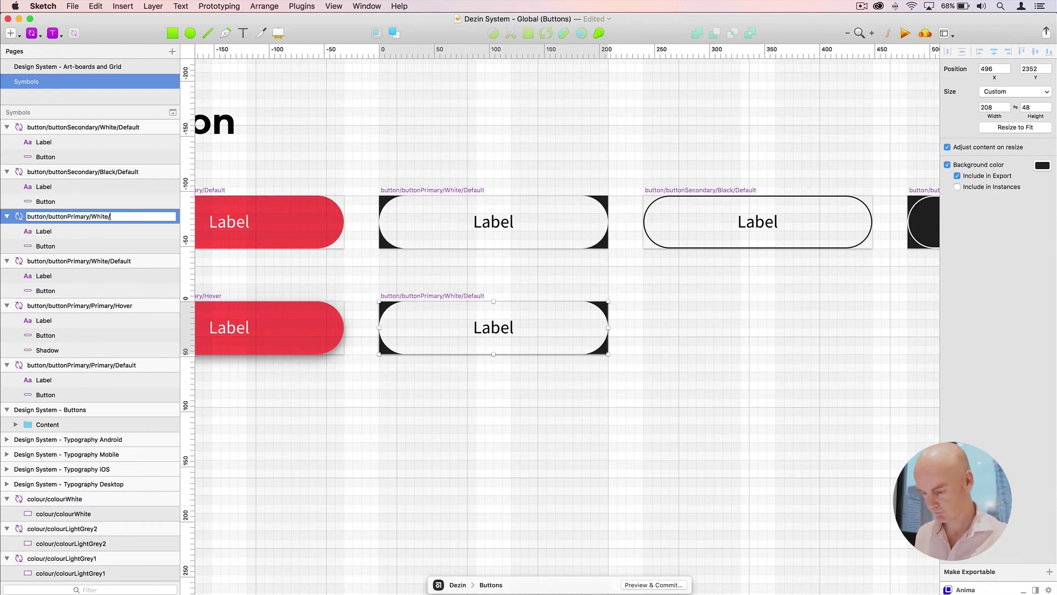
click(616, 498)
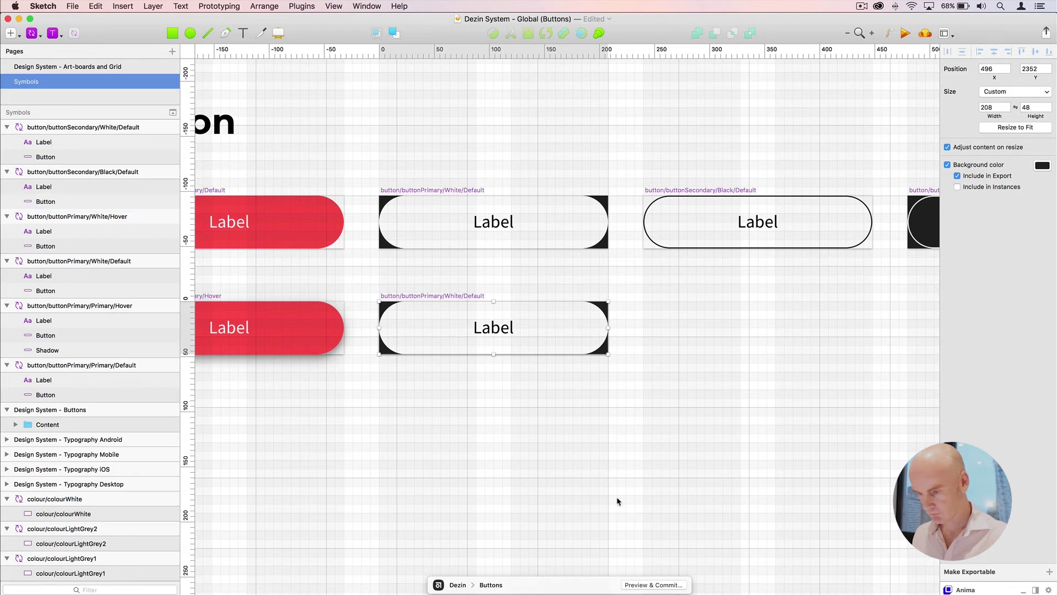
Copy the Shadow layer from the primary hover symbol into button/buttonPrimary/White/Hover, and place it beneath the Button layer
click(424, 317)
click(335, 324)
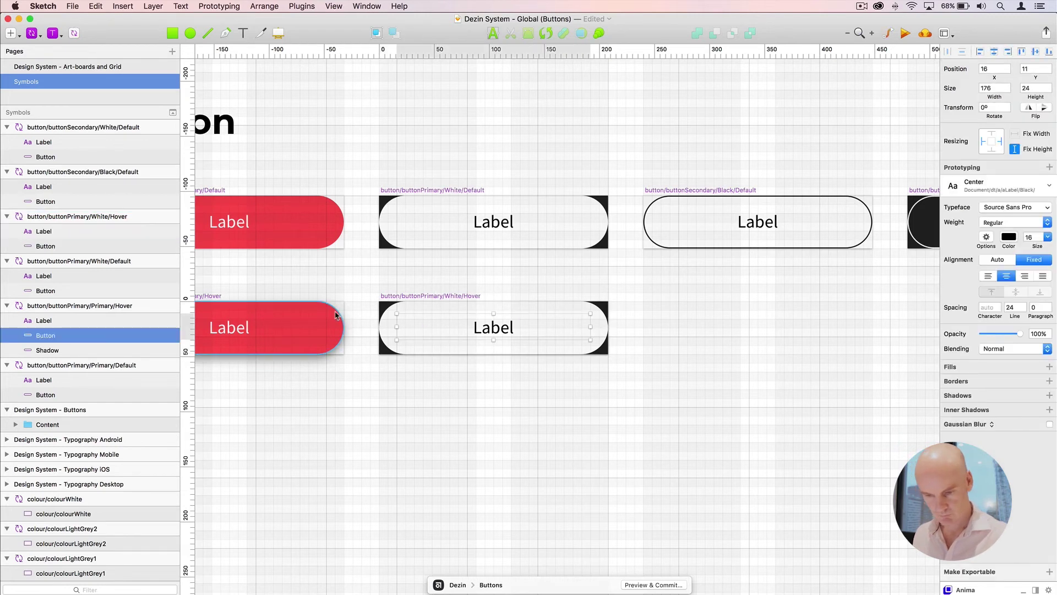
click(59, 361)
click(60, 353)
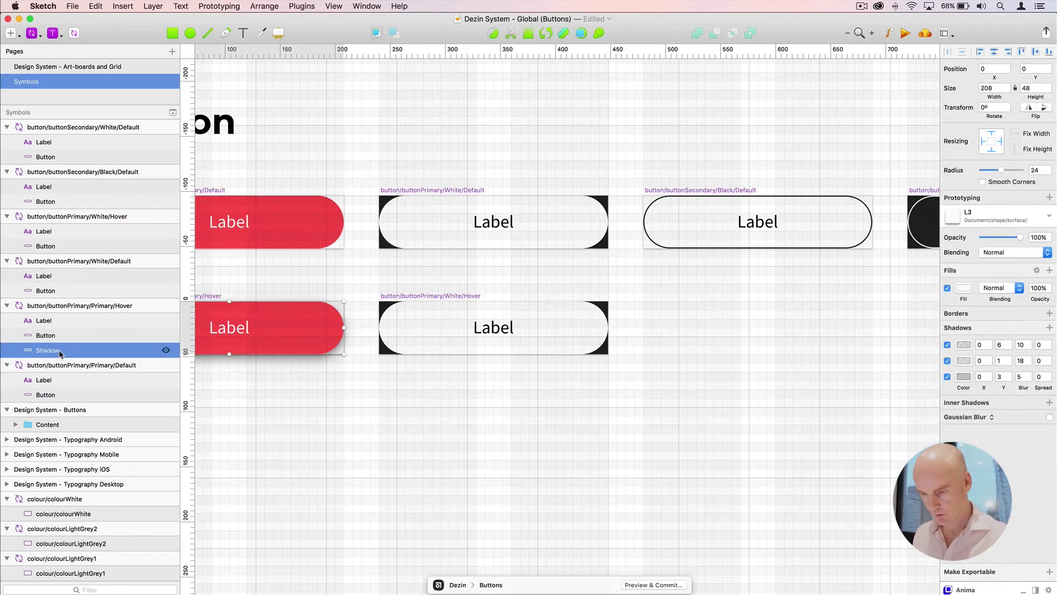
click(428, 310)
key(super+v)
drag(54, 250, 51, 265)
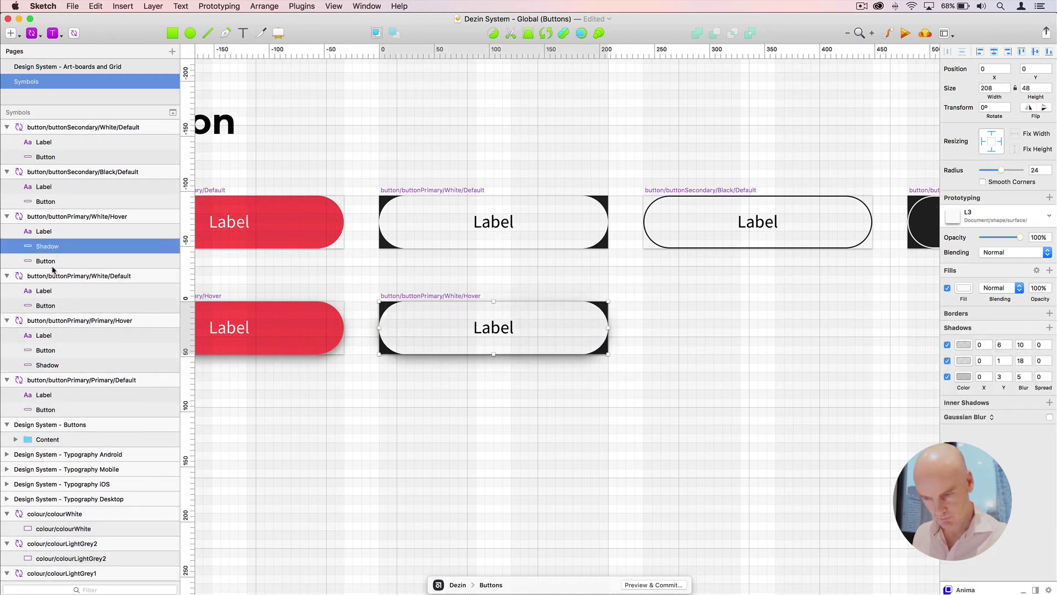
click(505, 372)
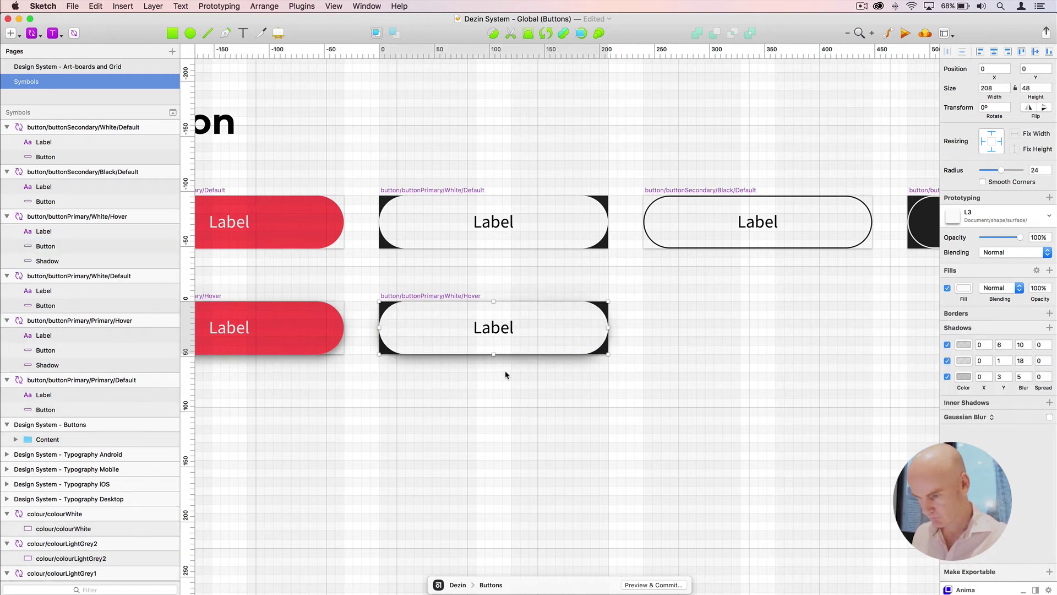
click(436, 309)
Duplicate the button/buttonSecondary/Black/Default symbol 48 px below itself and paste the Shadow layer beneath the copy's Button layer
scroll(751, 310, right, 8)
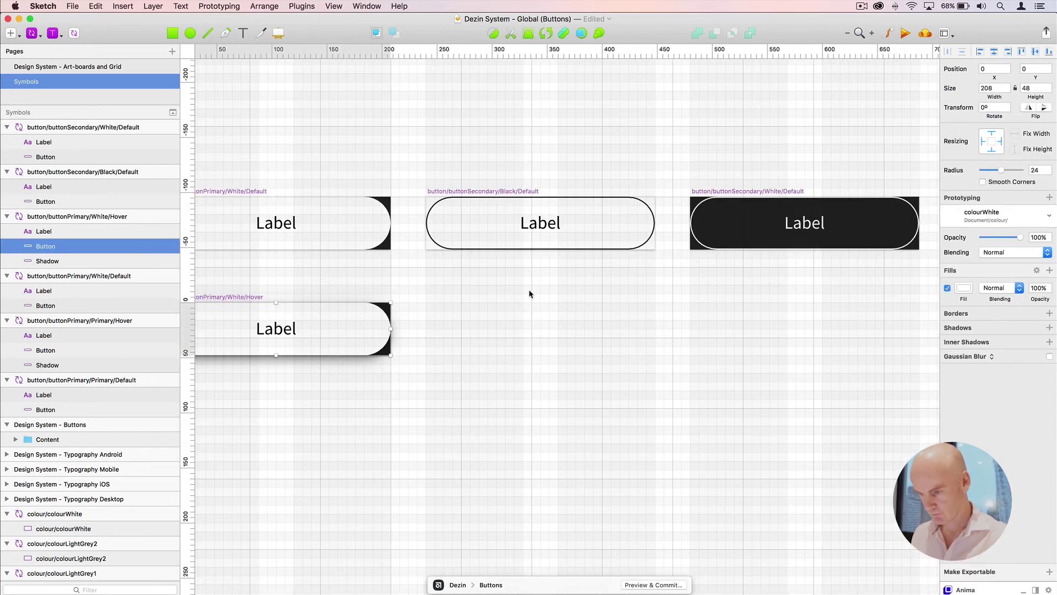
click(468, 192)
drag(468, 194, 468, 302)
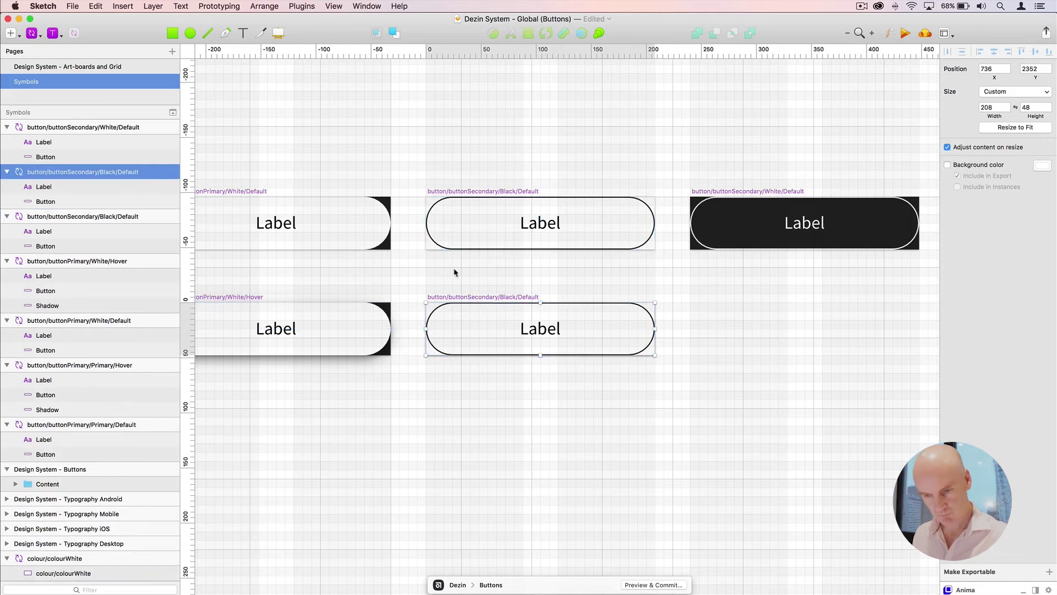
click(465, 307)
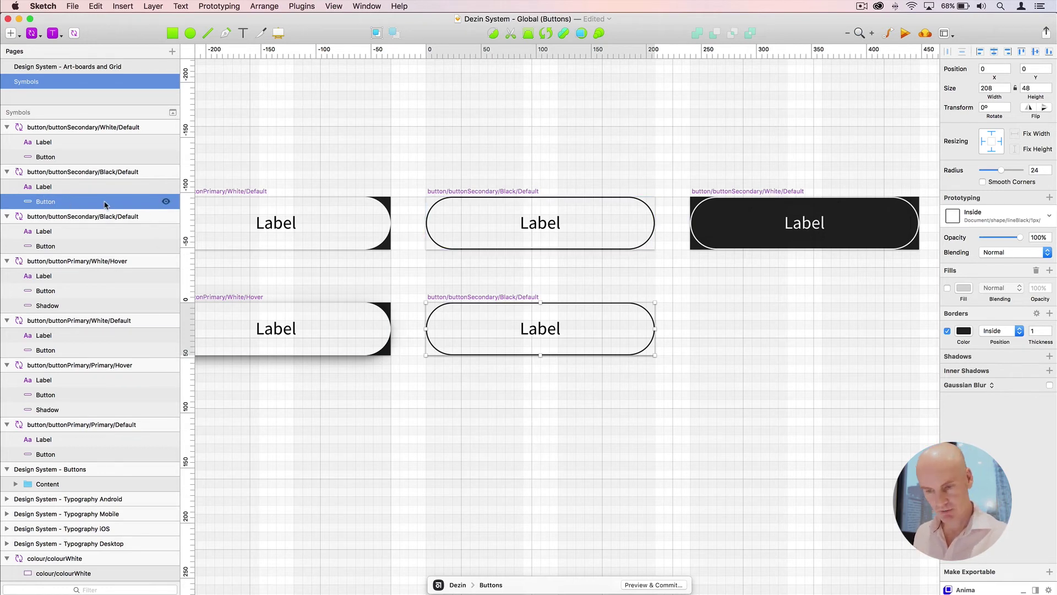
key(super+alt+v)
drag(58, 207, 56, 224)
Apply the colour/colourPrimary/100% layer style to the Button layer of the duplicated secondary black symbol
click(66, 206)
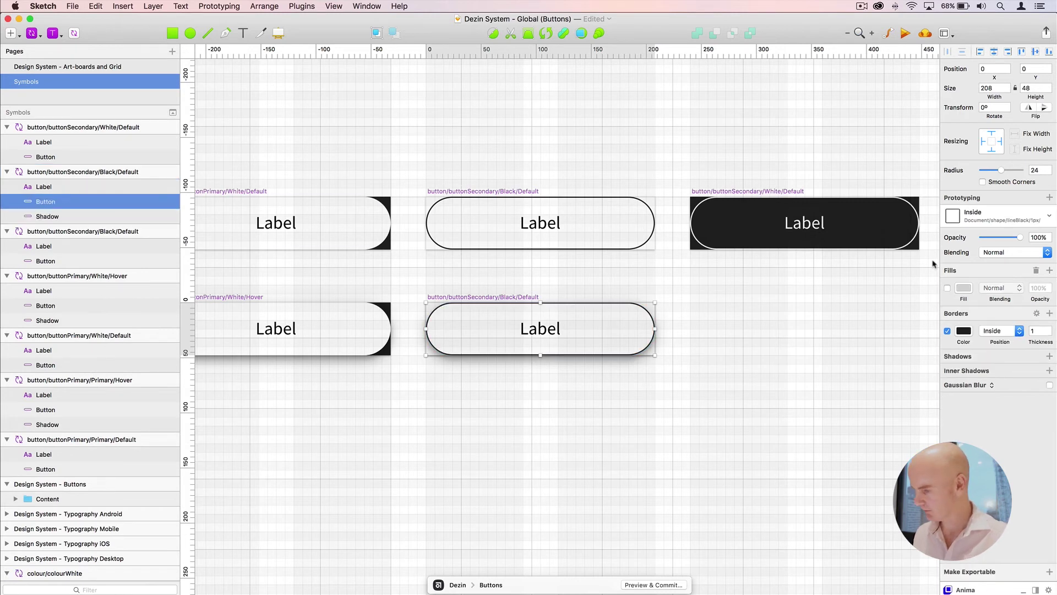
click(1005, 222)
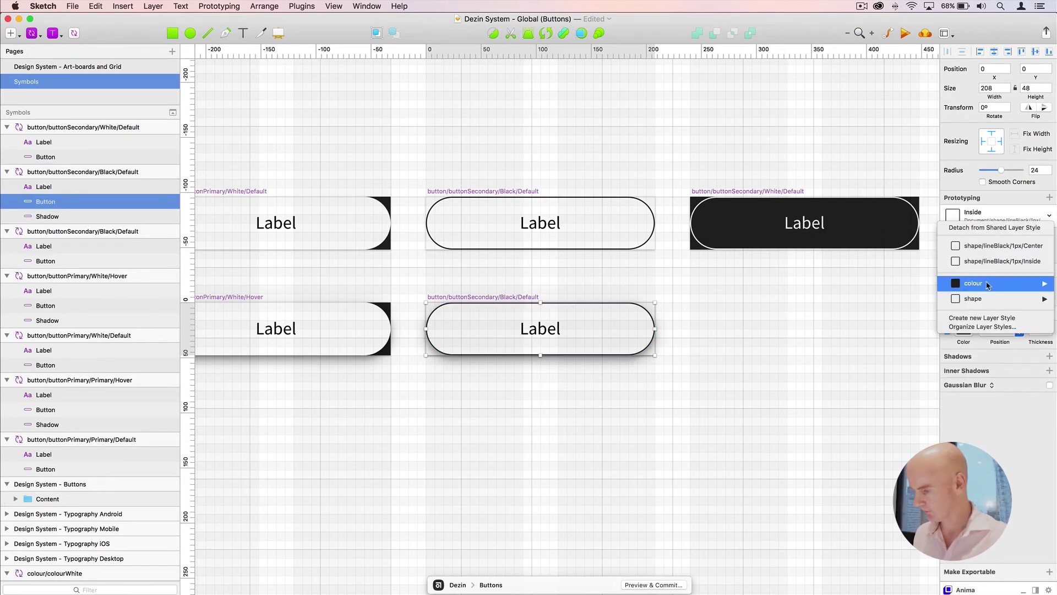
mouse_move(987, 285)
mouse_move(874, 362)
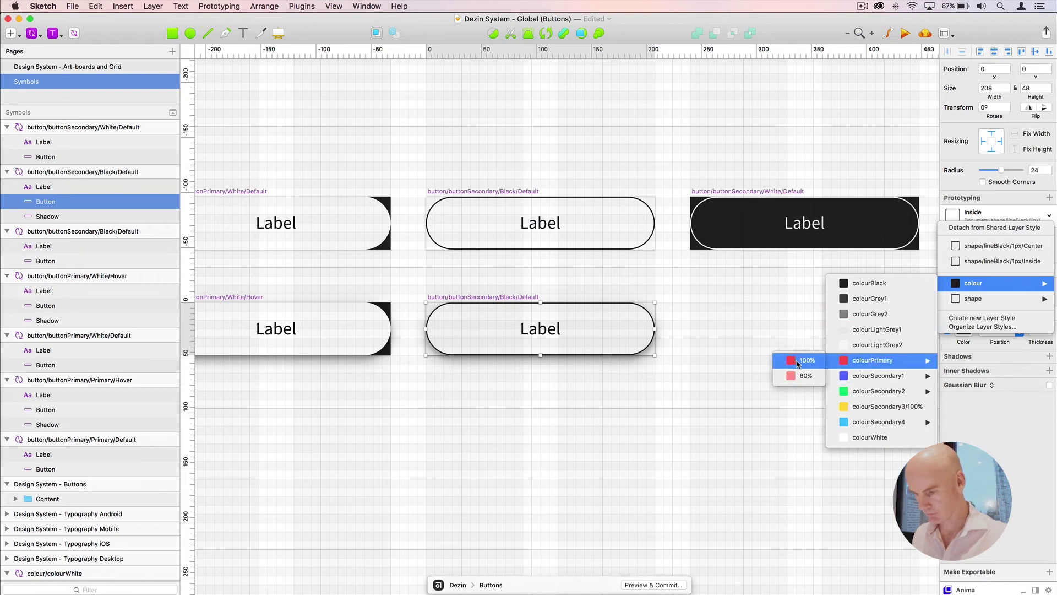
click(797, 363)
click(522, 408)
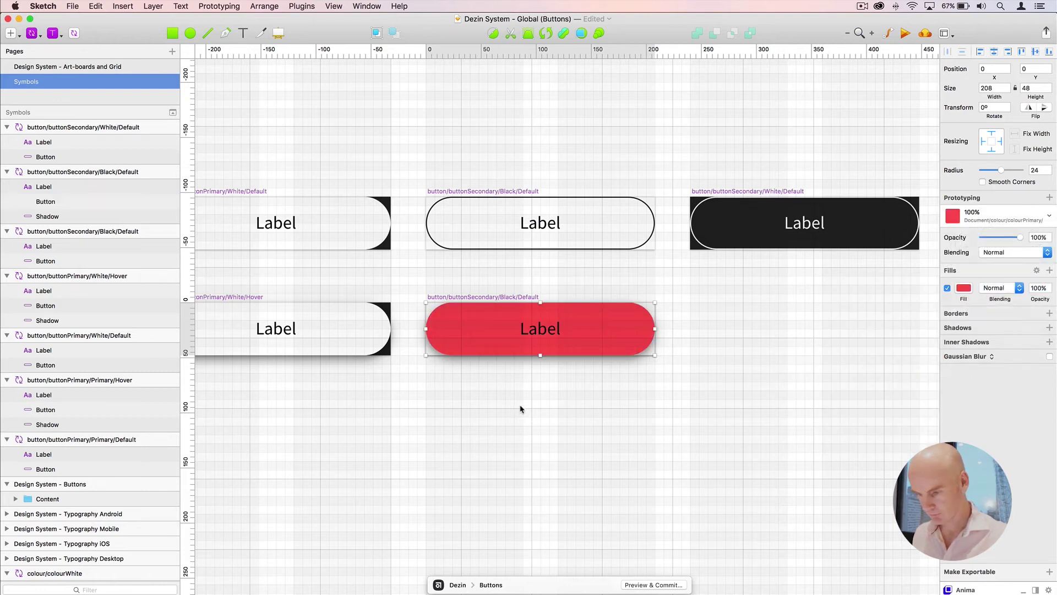
click(462, 320)
click(462, 310)
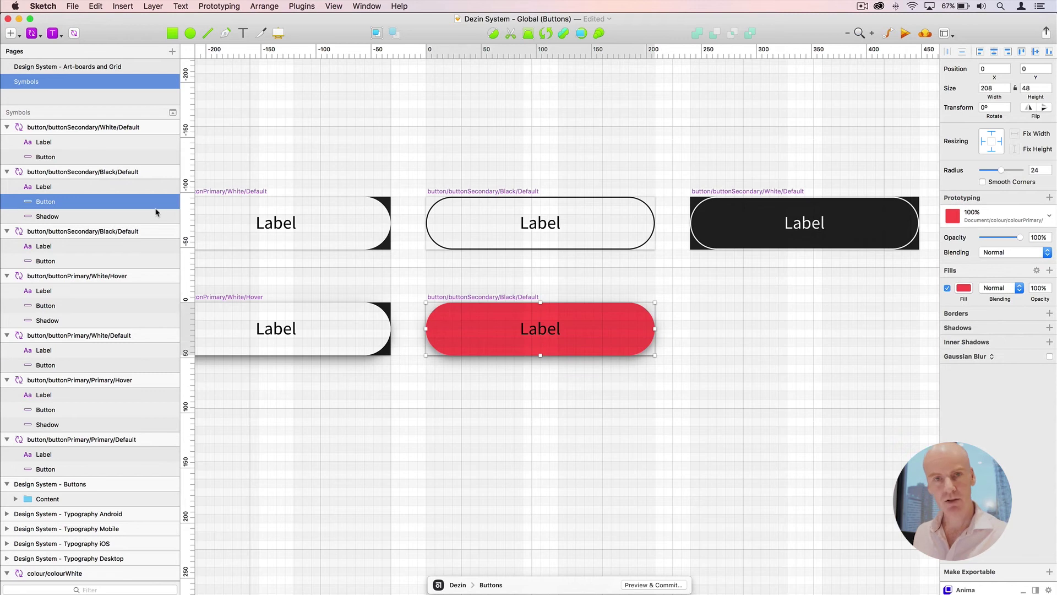
Apply the dt/a/aLabel/White/Center text style to the label on the red secondary button
click(333, 238)
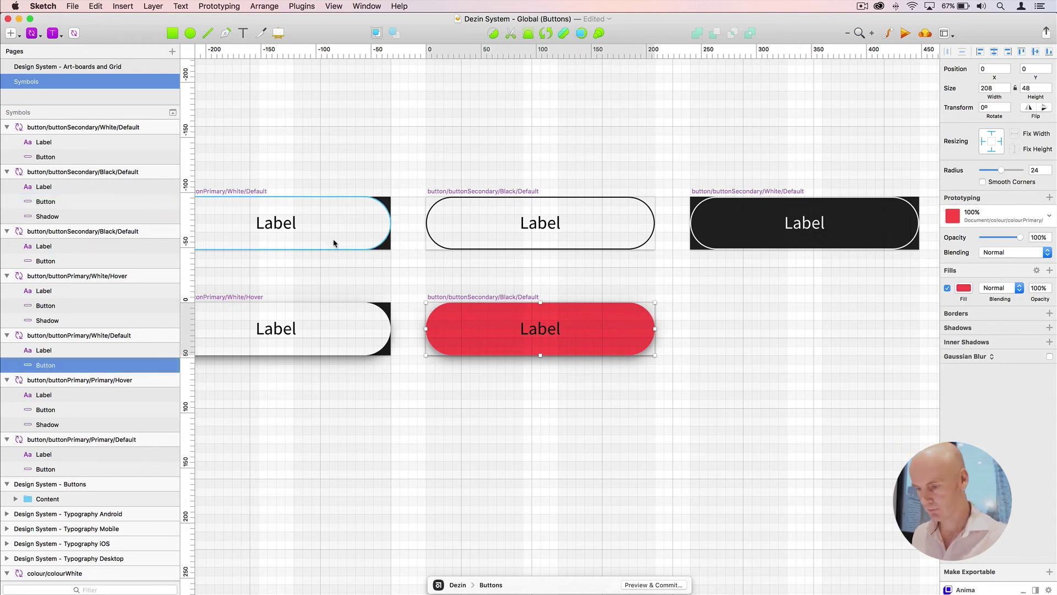
scroll(434, 264, right, 5)
click(394, 321)
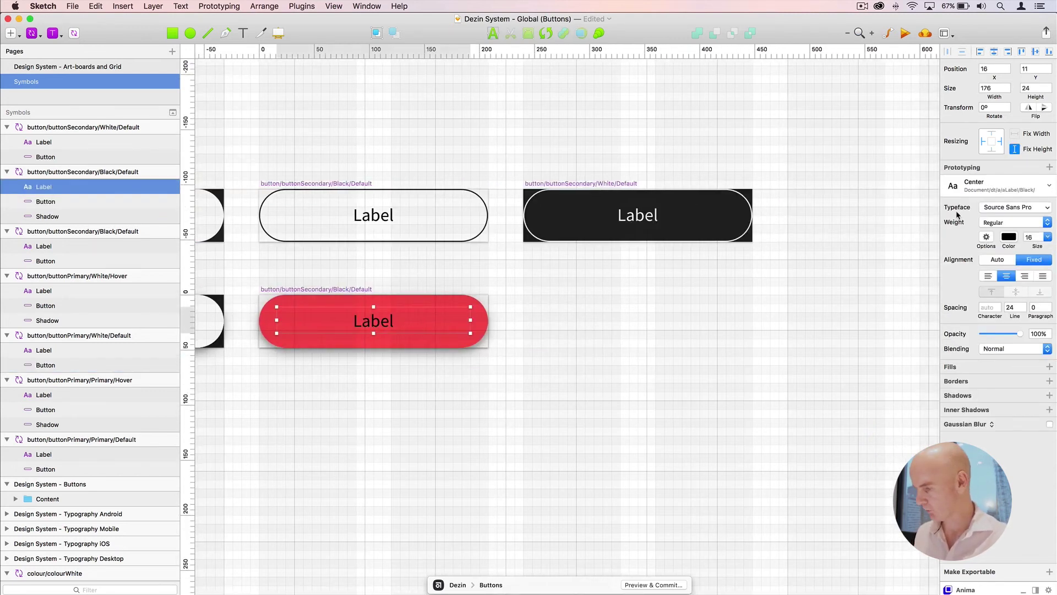
click(983, 187)
mouse_move(975, 320)
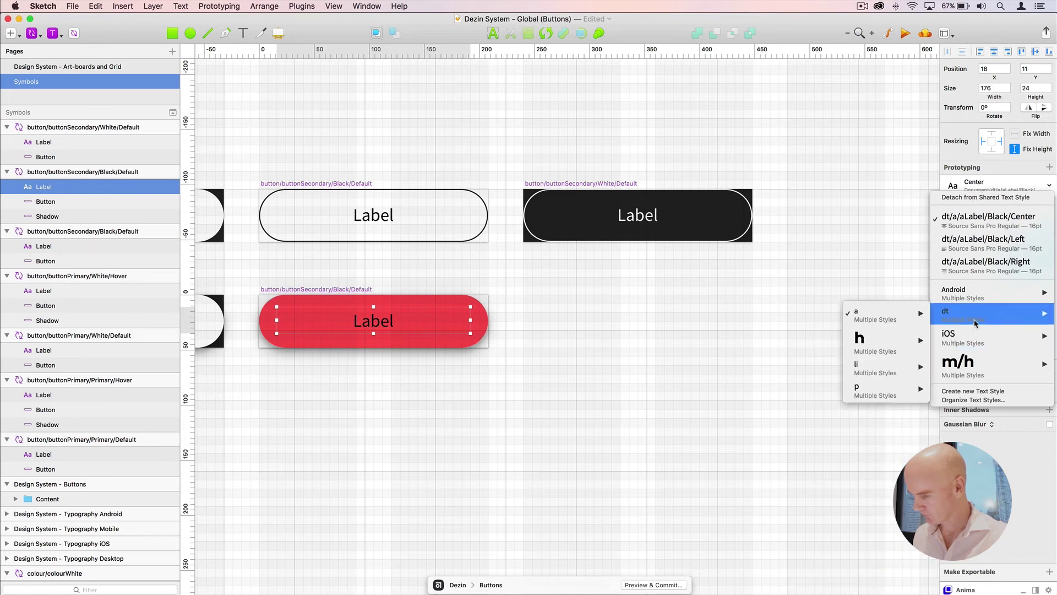
mouse_move(879, 319)
mouse_move(778, 385)
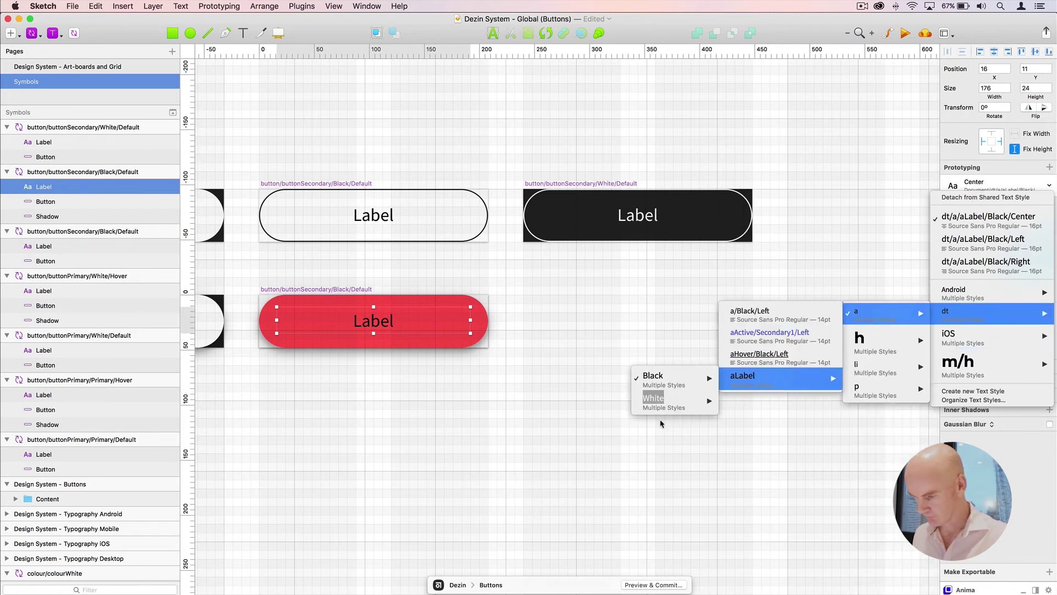
mouse_move(661, 405)
click(564, 398)
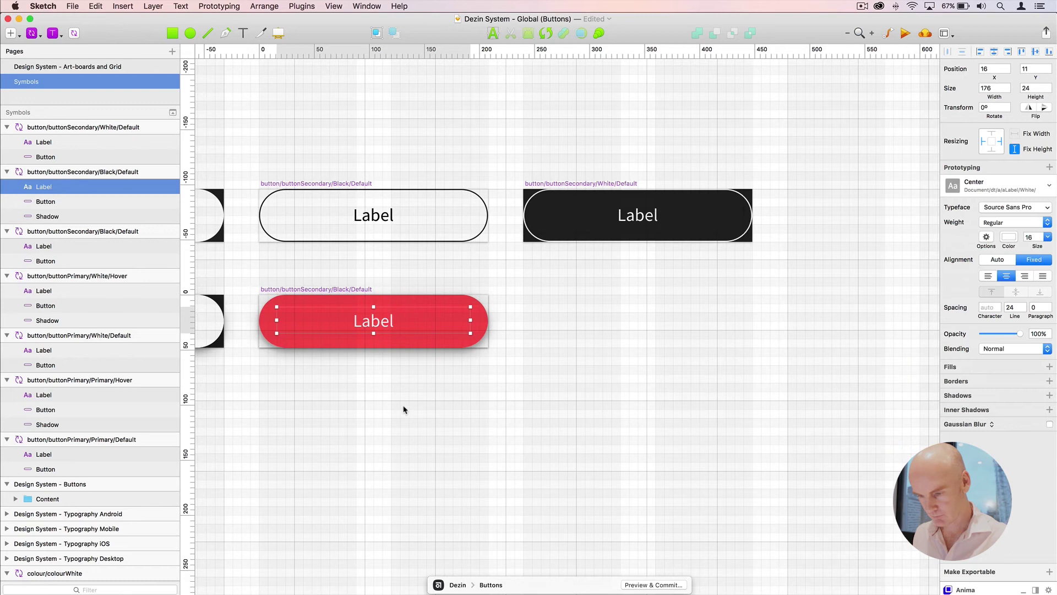
click(479, 391)
Duplicate the button/buttonSecondary/White/Default symbol 48 px below the original, beside the red secondary button
scroll(540, 379, left, 5)
click(632, 184)
drag(632, 183, 624, 267)
scroll(559, 246, right, 5)
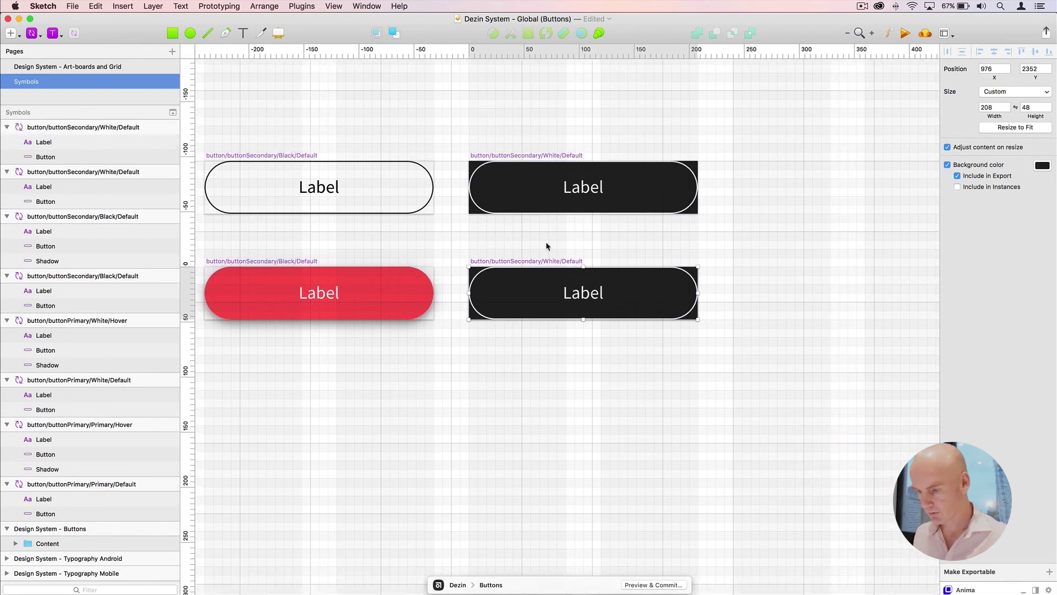
click(547, 246)
click(523, 262)
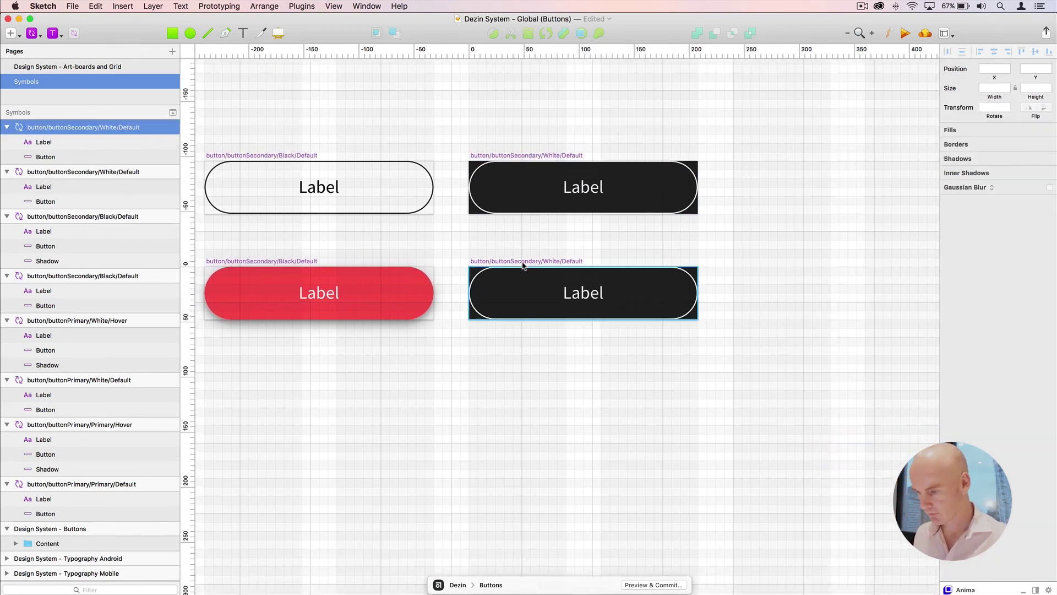
click(574, 251)
Copy the Shadow layer from the red secondary button into the duplicated secondary white symbol, placing it beneath the Button layer
click(357, 290)
click(75, 260)
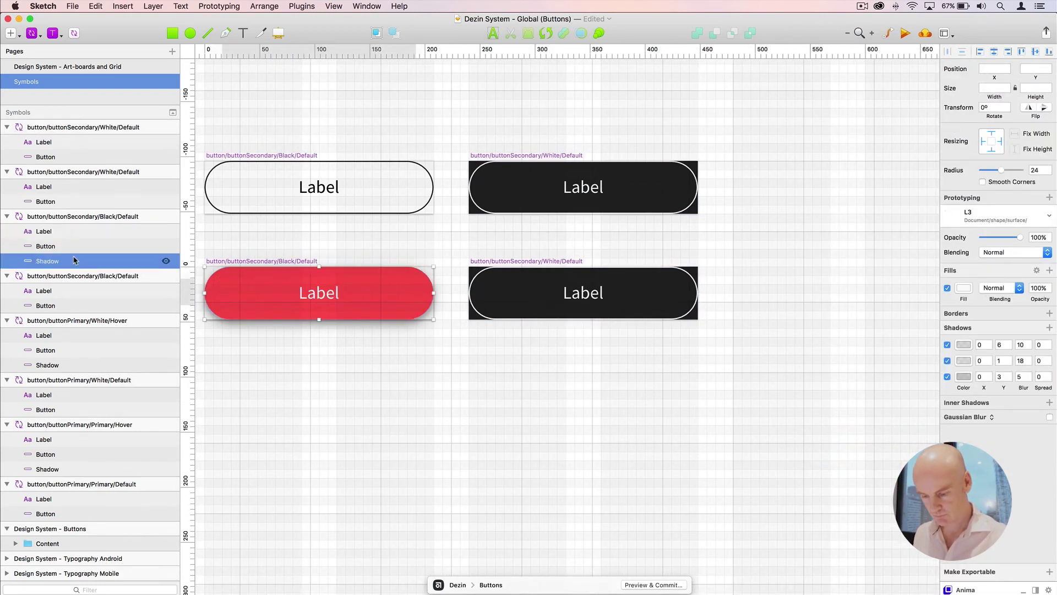
click(584, 293)
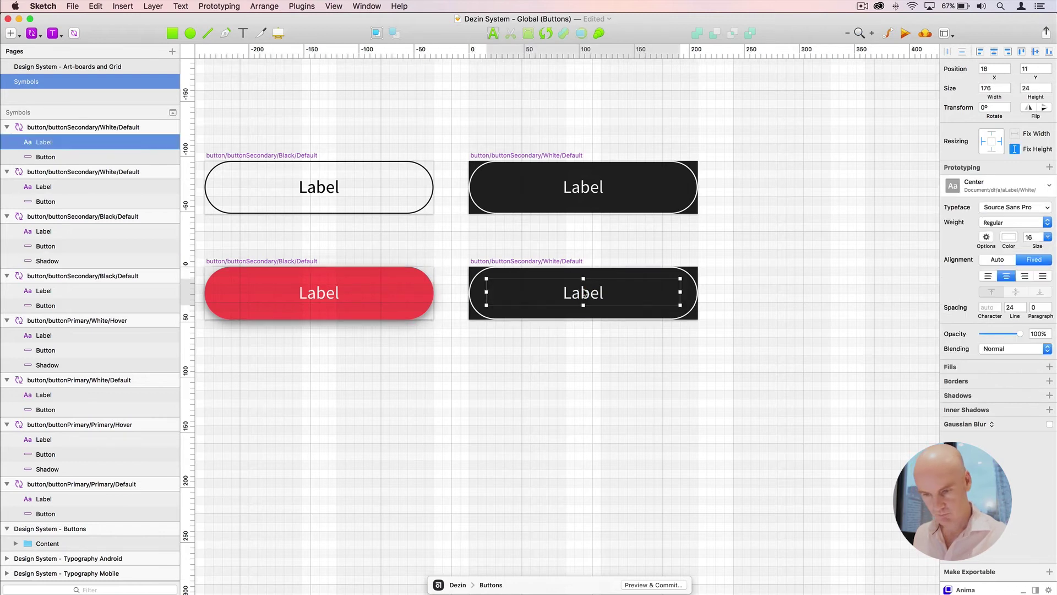
click(49, 157)
key(super+v)
drag(50, 164, 49, 180)
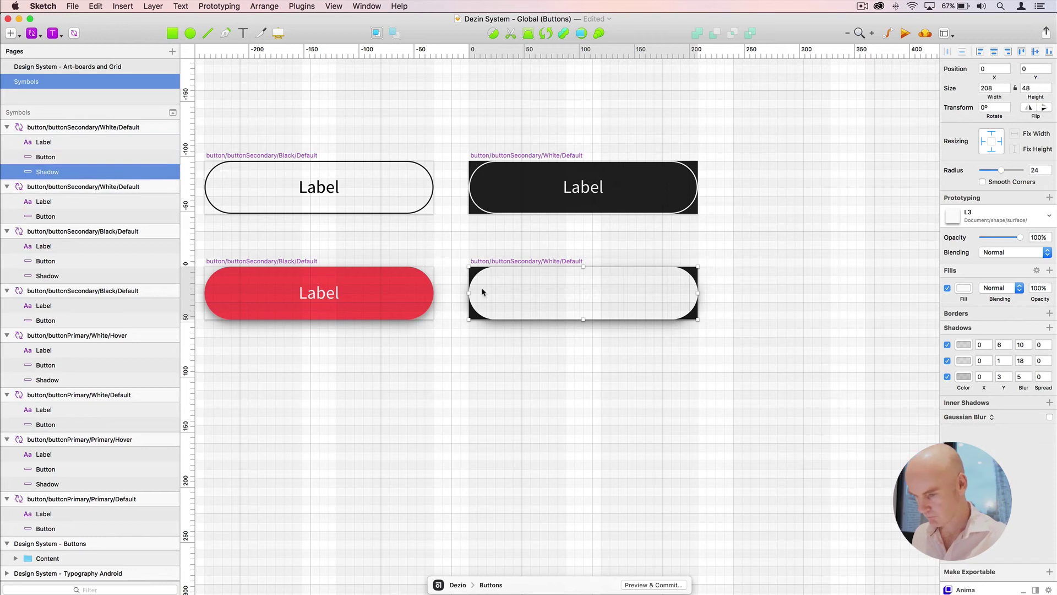
Apply the dt/a/aLabel/Black/Center text style to the label of the shadowed secondary white symbol, and select the whole symbol
click(596, 294)
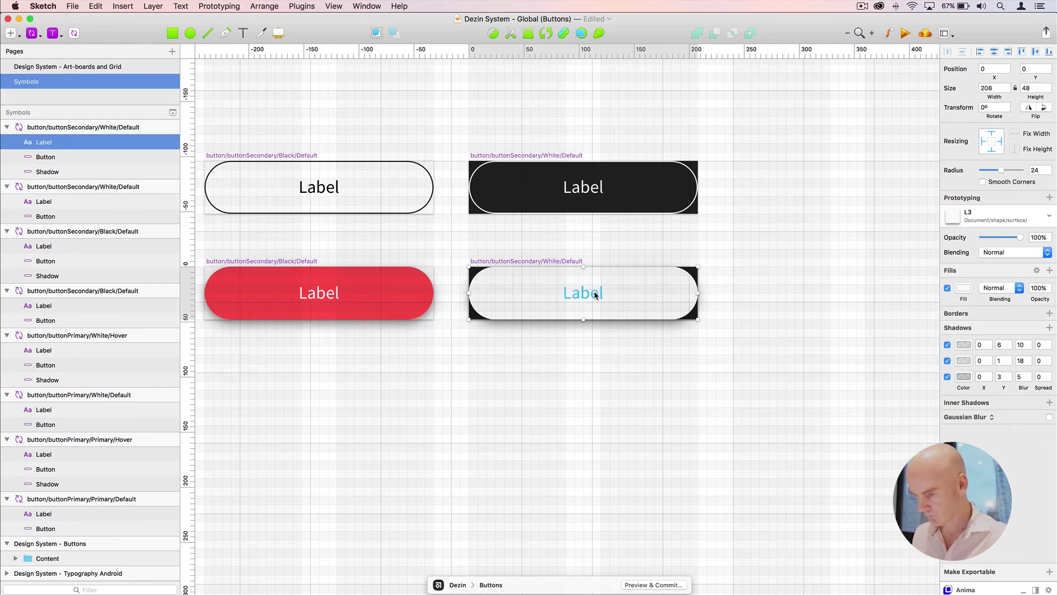
click(996, 186)
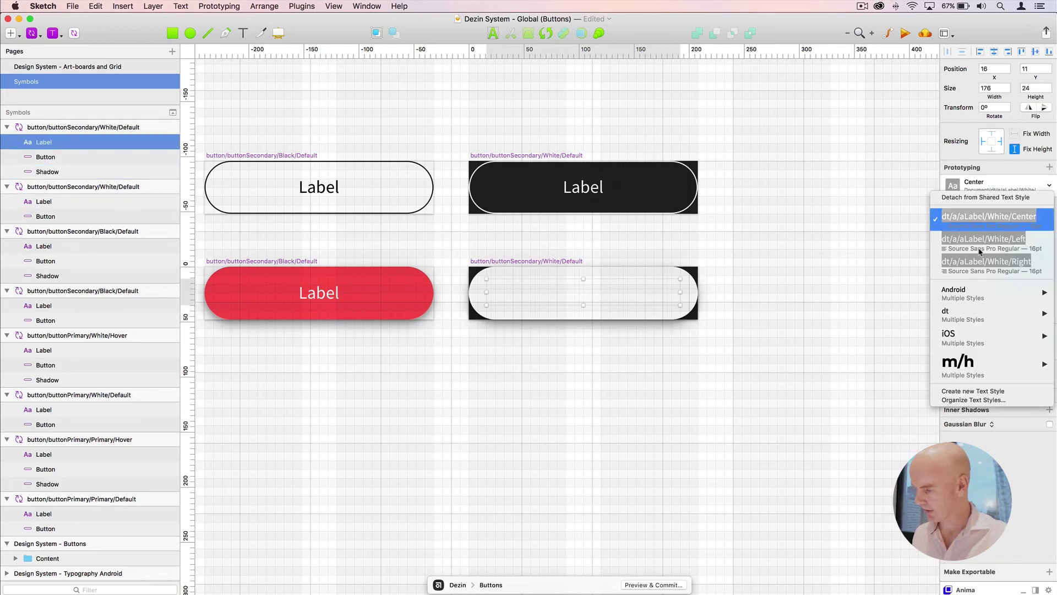
mouse_move(985, 292)
mouse_move(973, 315)
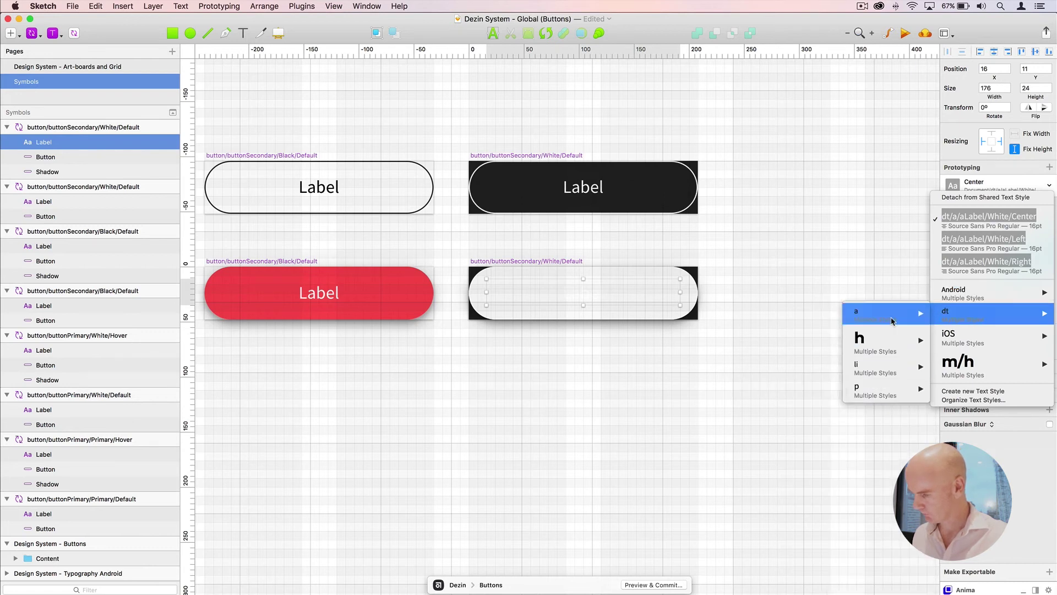
mouse_move(881, 314)
mouse_move(798, 377)
mouse_move(706, 379)
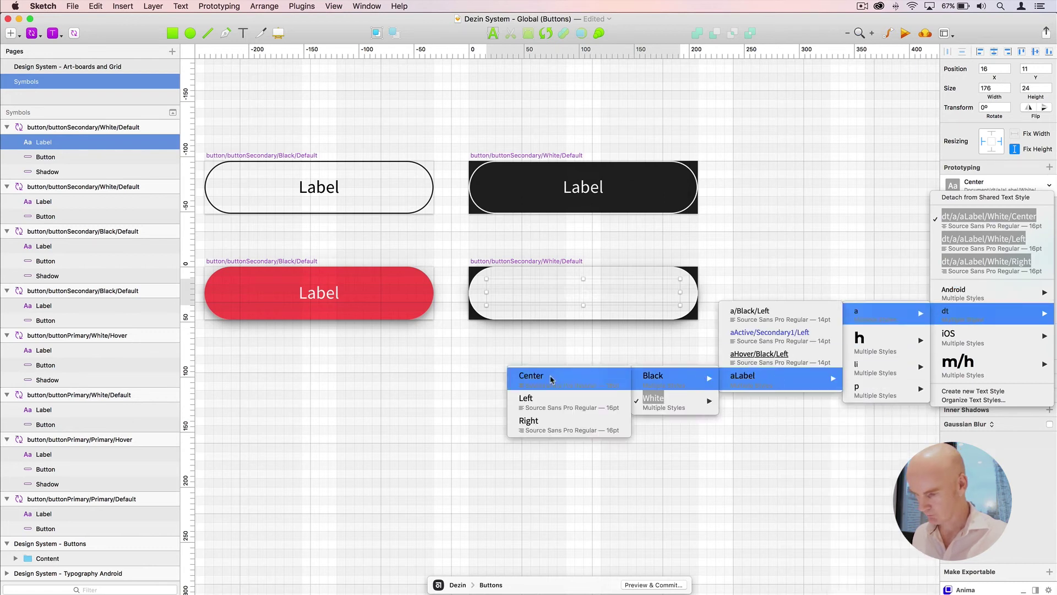
key(Return)
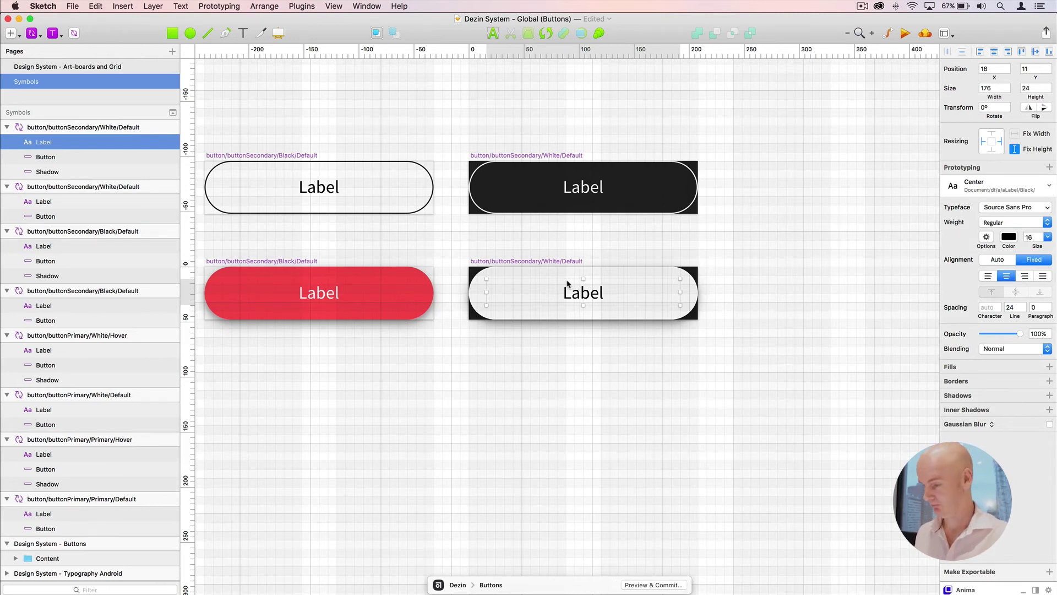
click(578, 262)
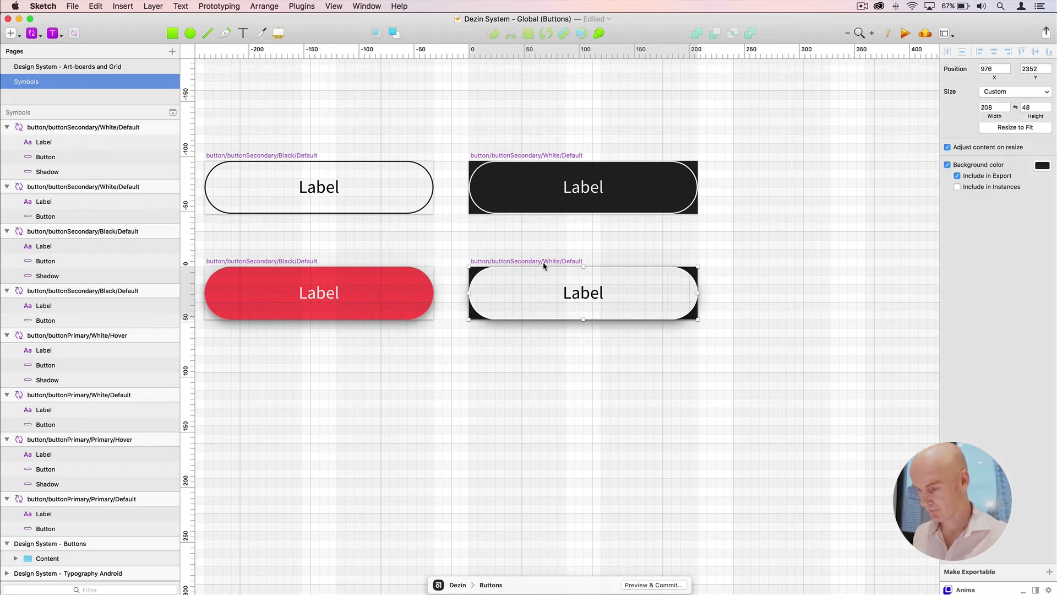
Save the document and hide the grid and layout columns on the Design System - Buttons artboard
key(super+s)
key(super+1)
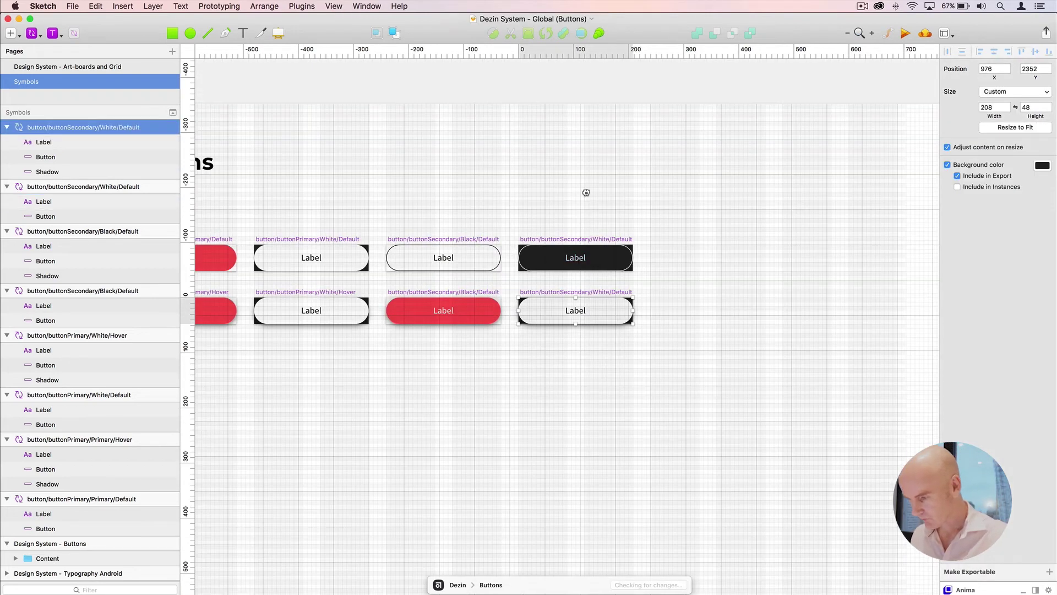
click(709, 153)
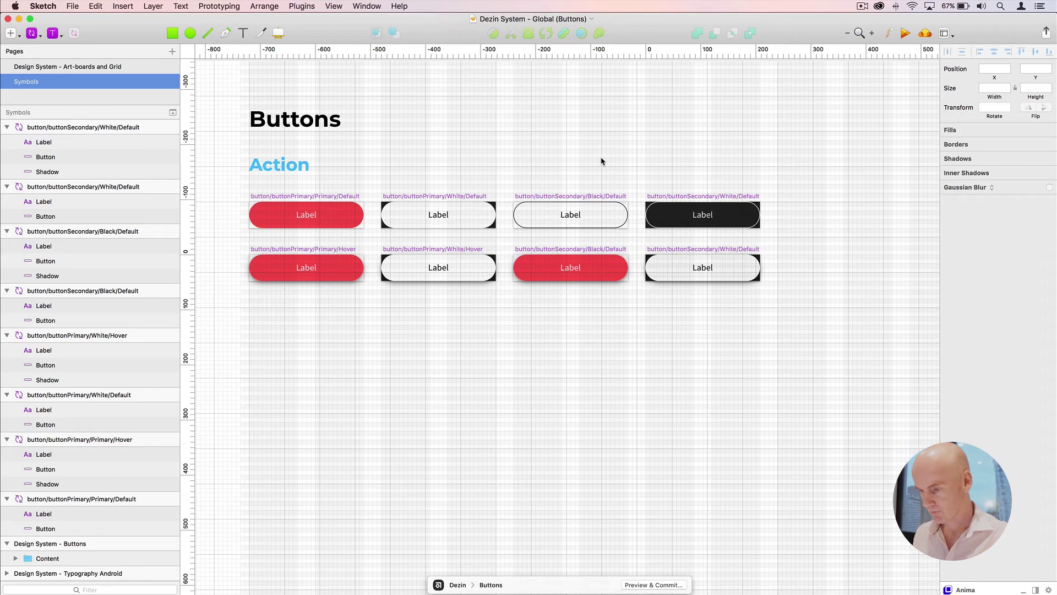
click(319, 122)
key(ctrl+g)
key(ctrl+g)
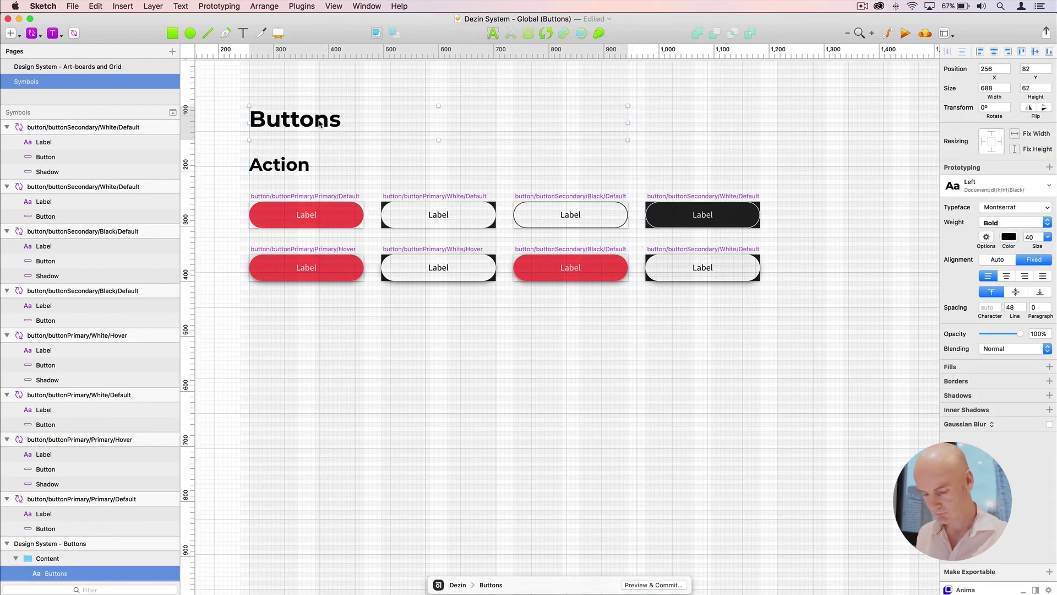
key(ctrl+l)
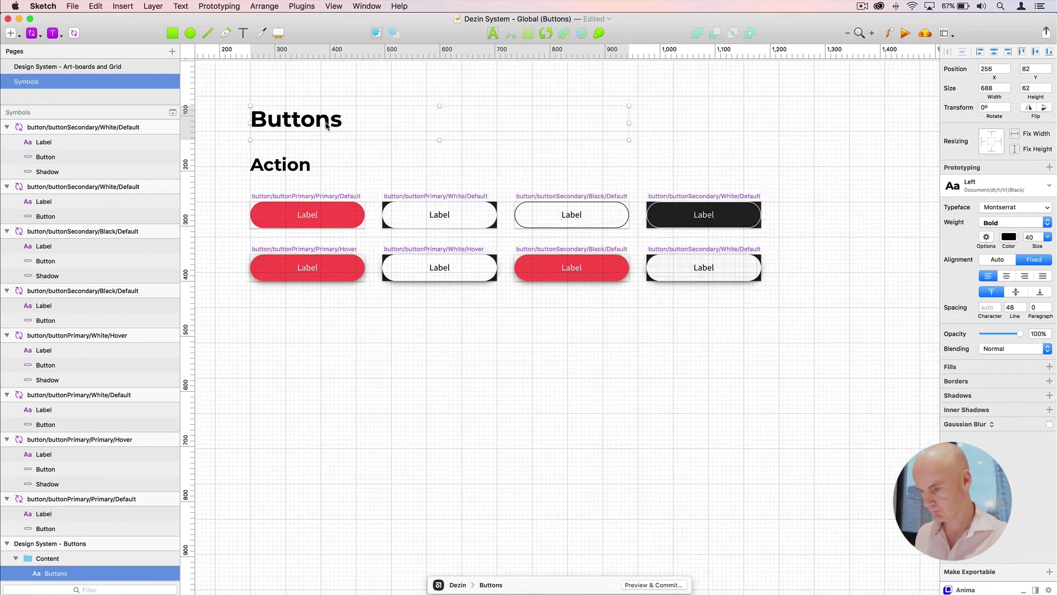
key(ctrl+g)
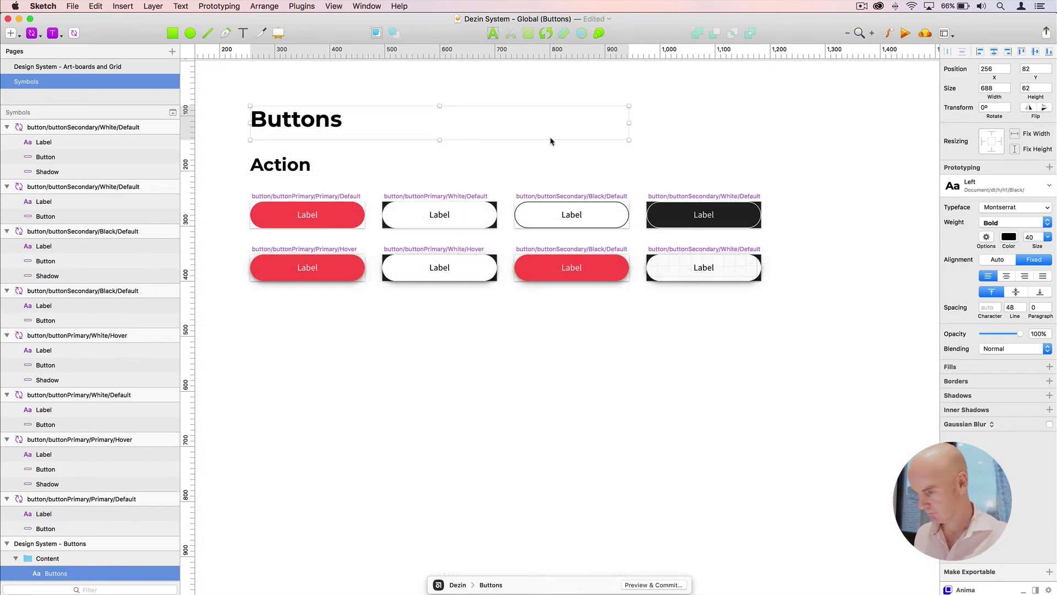
Rename the shadowed secondary white symbol as button/buttonSecondary/White/Hover
click(672, 250)
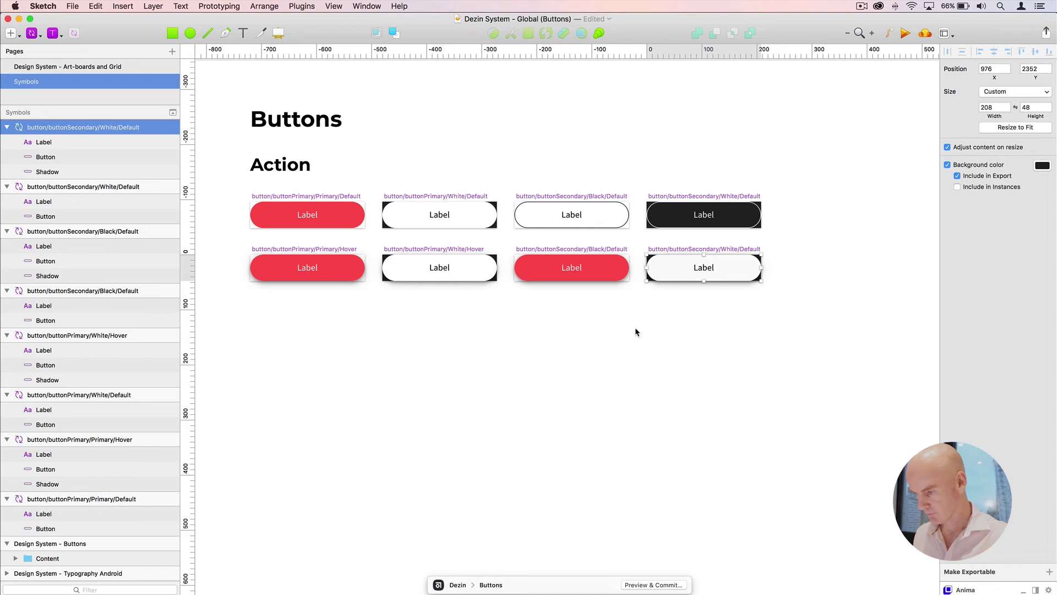
scroll(635, 332, right, 2)
click(607, 328)
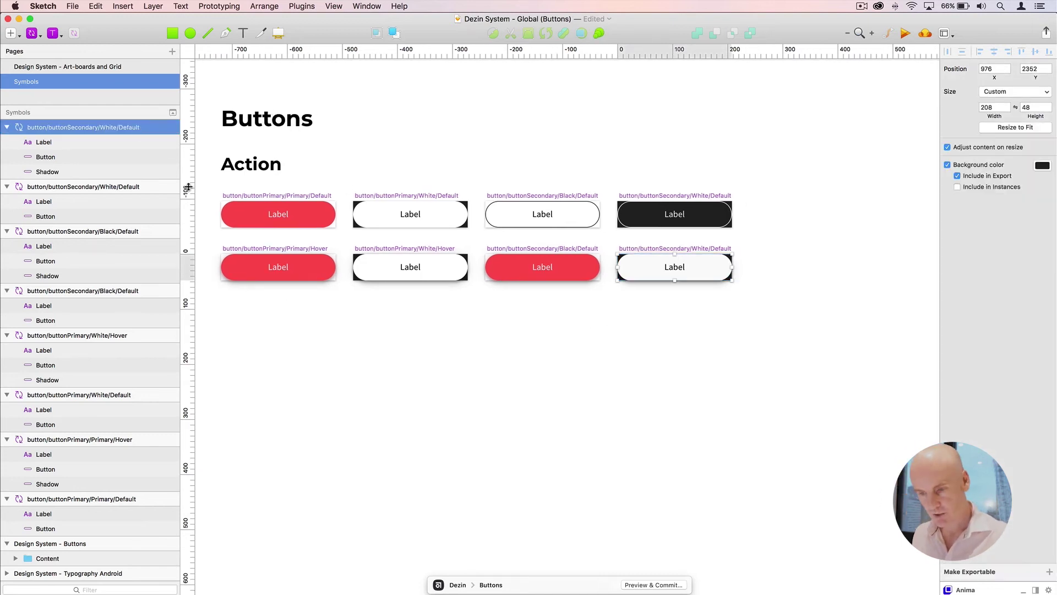
double_click(118, 128)
double_click(120, 127)
text(Hover)
key(Return)
click(660, 326)
Rename the red secondary symbol as button/buttonSecondary/Black/Hover and save the document
click(124, 232)
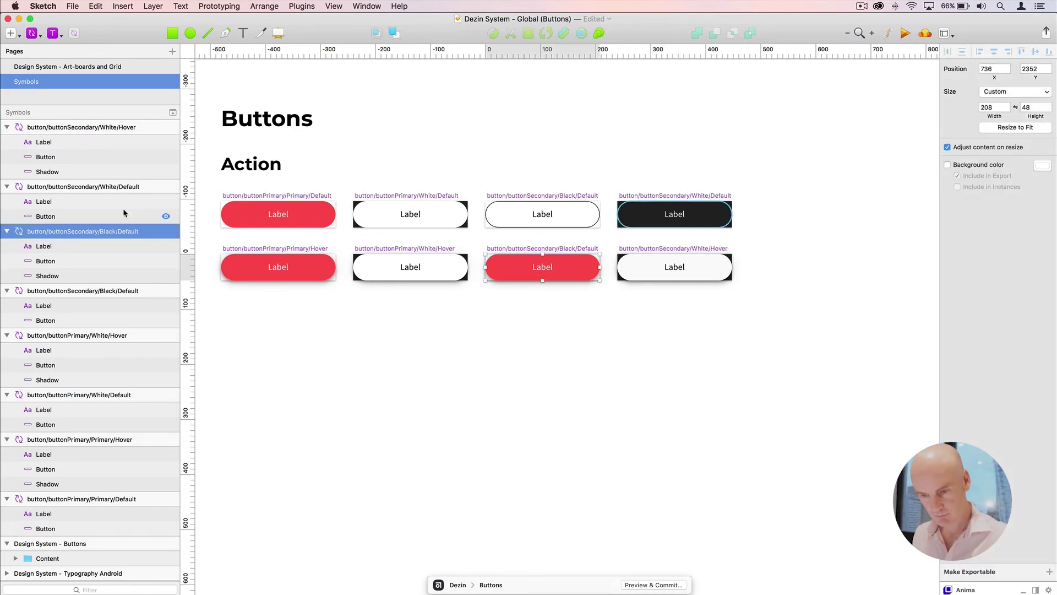
double_click(124, 232)
click(139, 230)
double_click(119, 231)
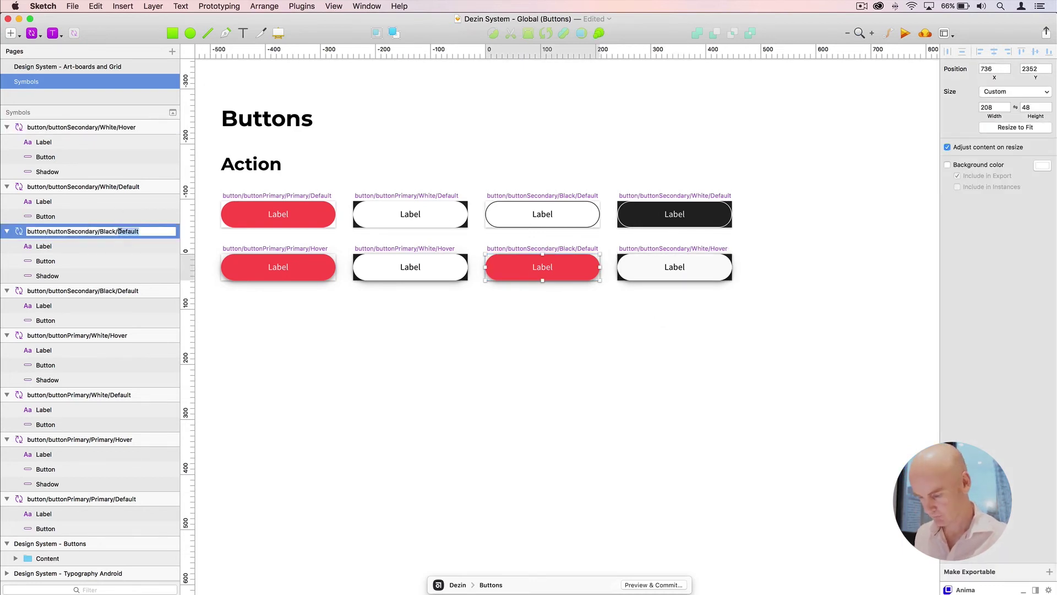
text(Hove)
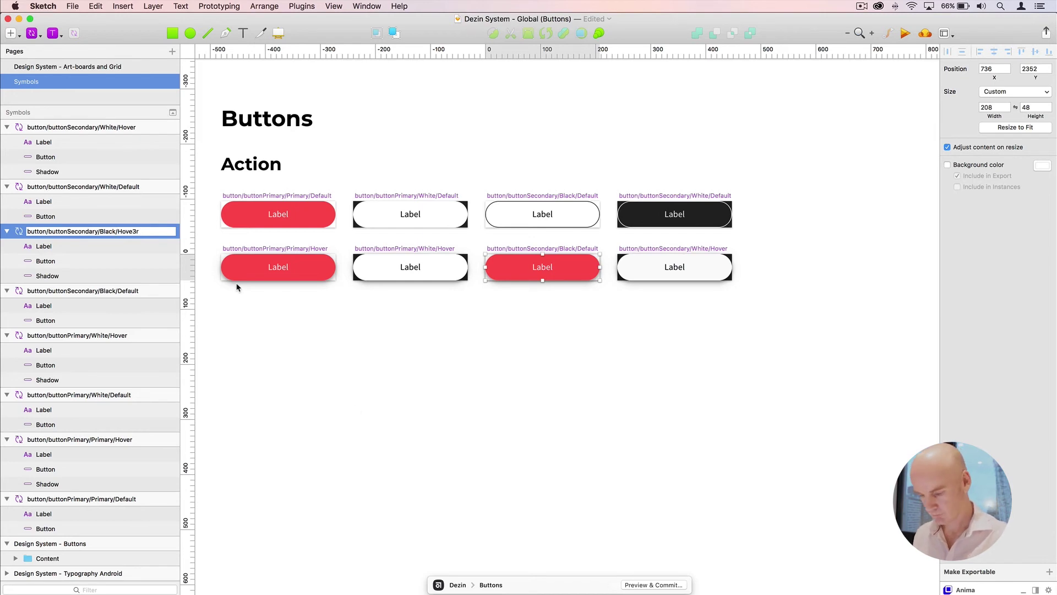
text(r)
key(Return)
click(420, 349)
key(super+s)
Place an instance of the button/buttonPrimary/Primary/Default symbol below the red primary hover button, at about X 253, Y 466
key(super+plus)
drag(375, 295, 791, 371)
drag(615, 375, 605, 362)
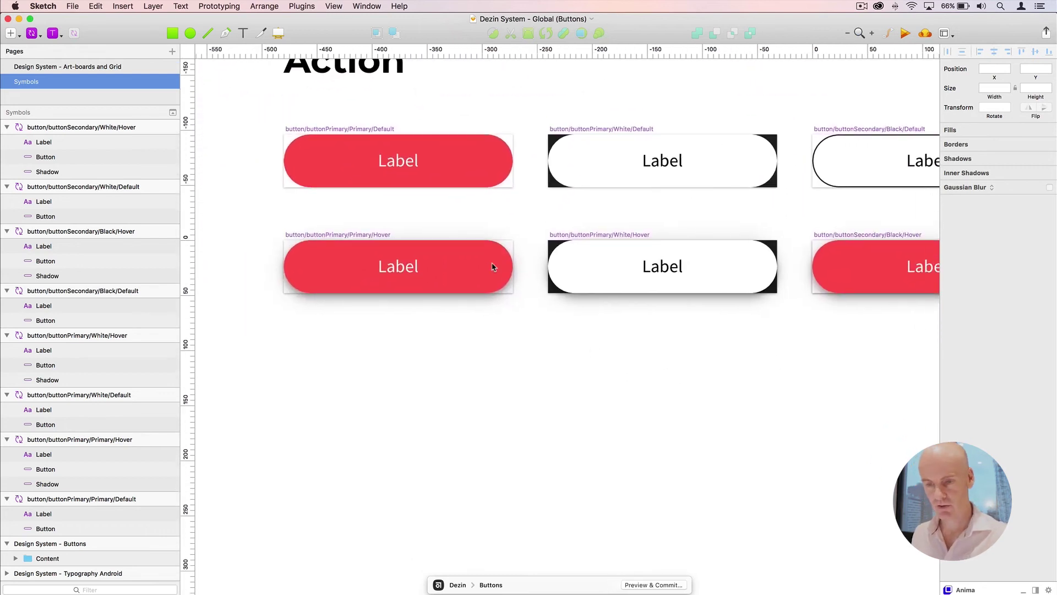
click(37, 37)
mouse_move(82, 50)
mouse_move(165, 50)
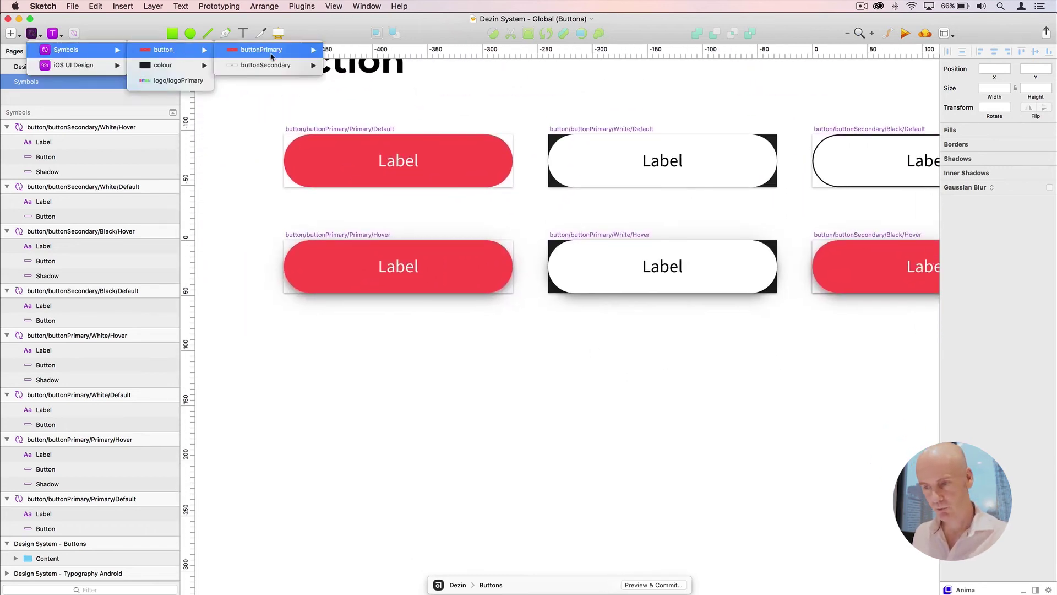
mouse_move(271, 55)
mouse_move(391, 53)
click(441, 51)
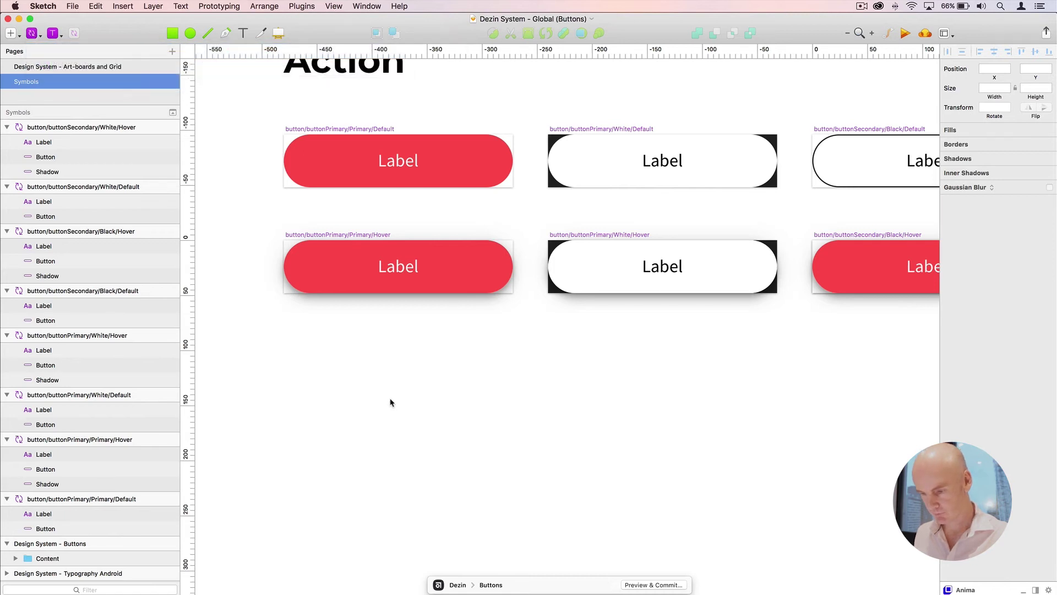
click(395, 391)
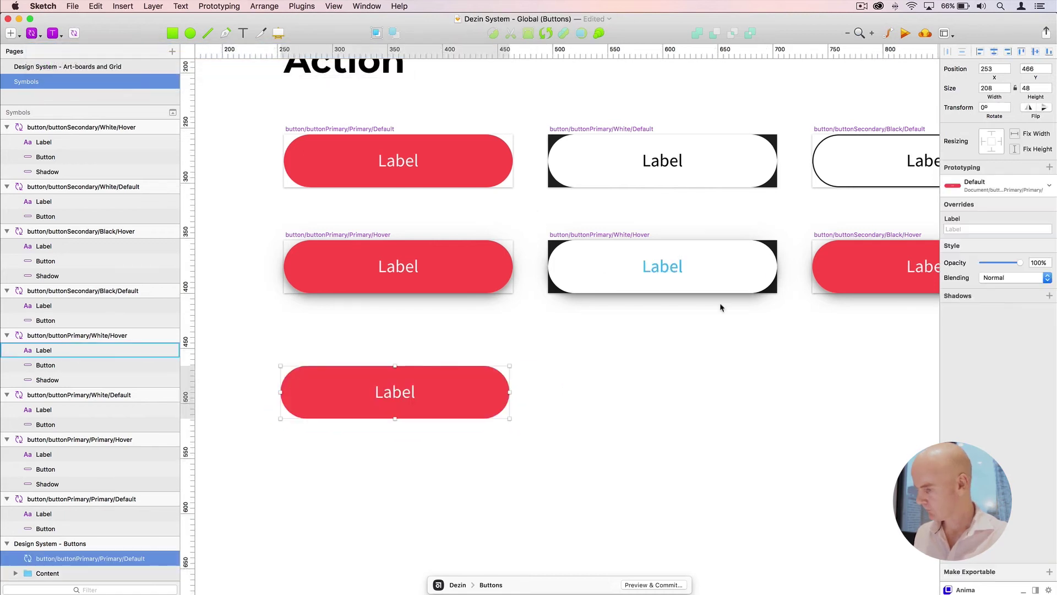
Override the new instance's label with "Find out more" and swap it to the button/buttonPrimary/Primary/Hover symbol
click(976, 225)
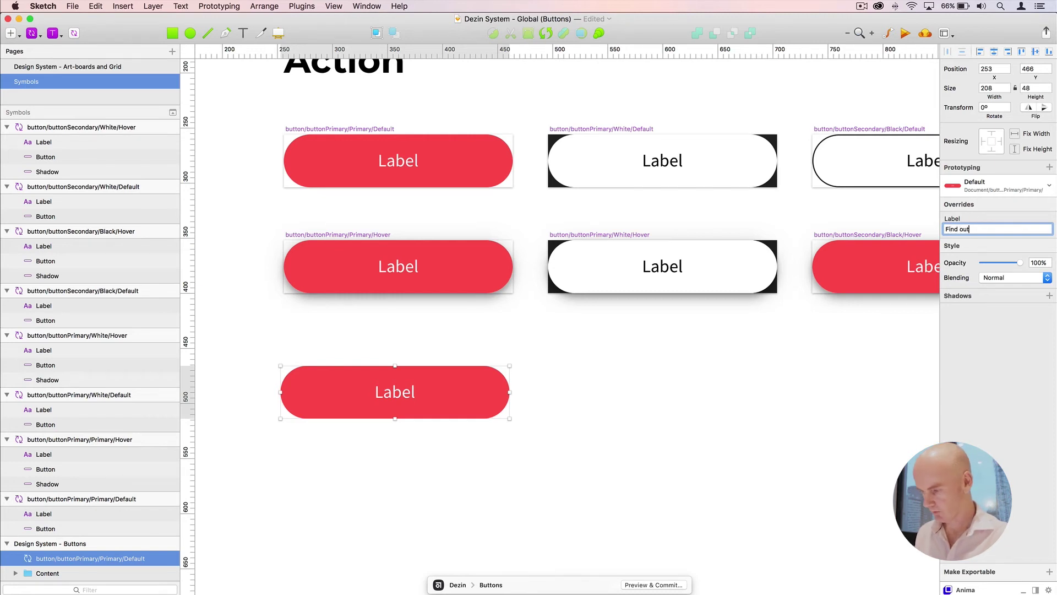
key(Return)
click(572, 450)
click(444, 393)
click(990, 185)
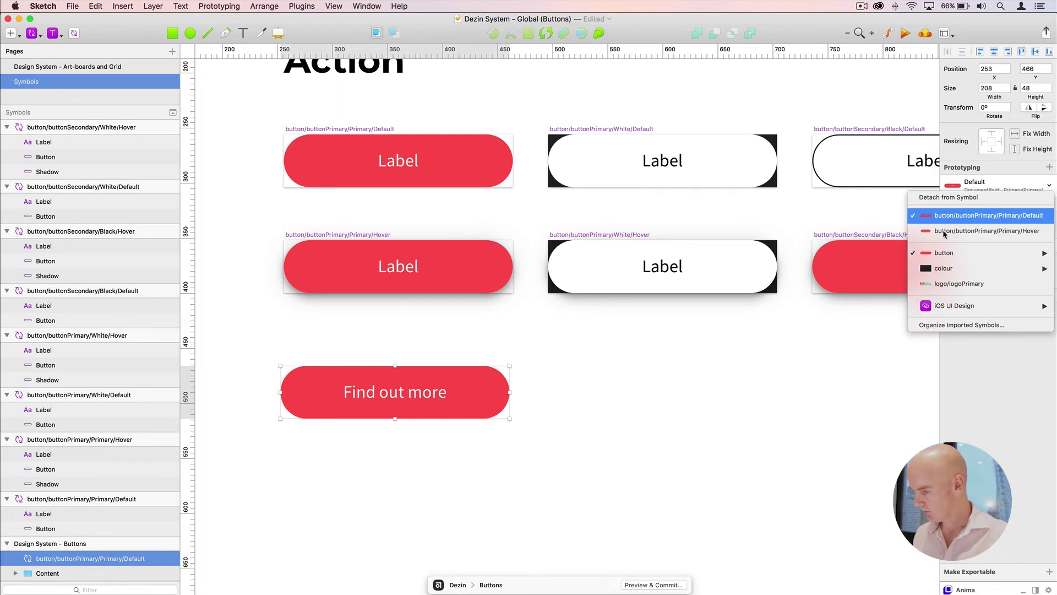
click(943, 231)
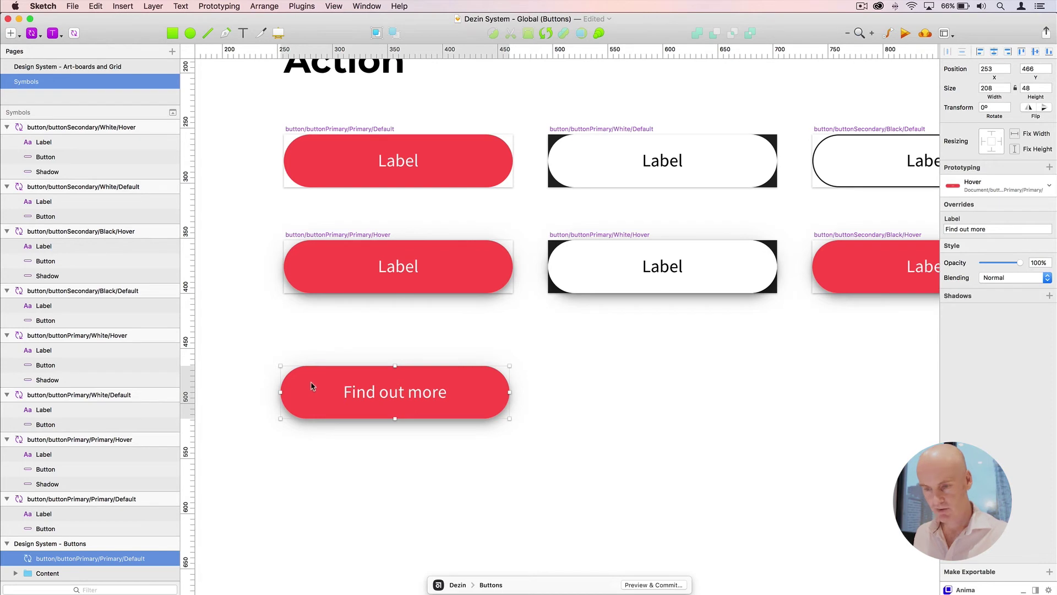
Place a button/buttonSecondary/Black/Default instance beside the Find out more button, at X 477, Y 466
click(31, 34)
mouse_move(83, 49)
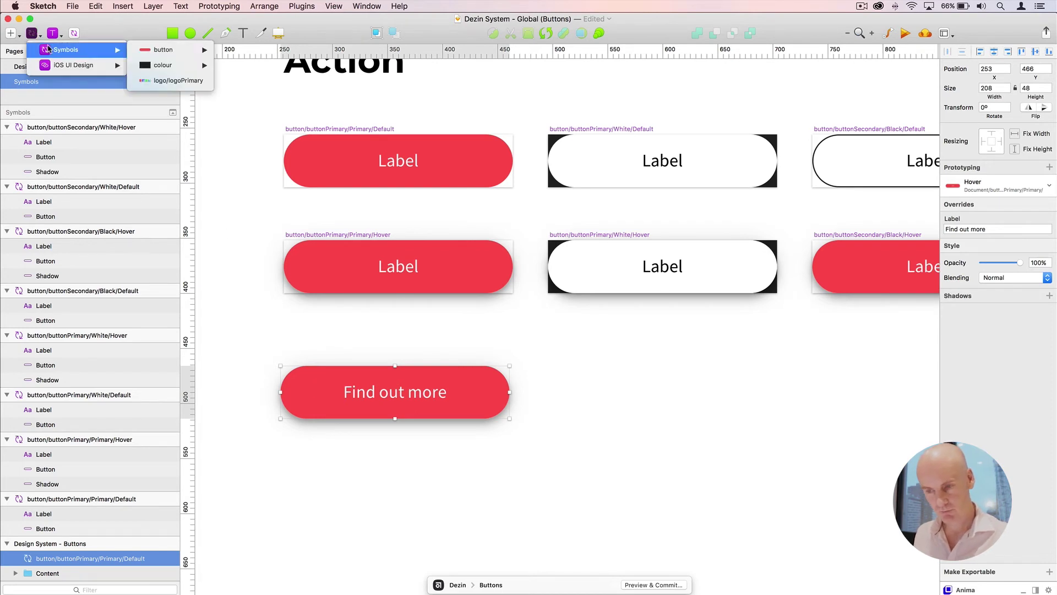
mouse_move(165, 49)
mouse_move(258, 66)
mouse_move(375, 67)
click(429, 66)
click(659, 378)
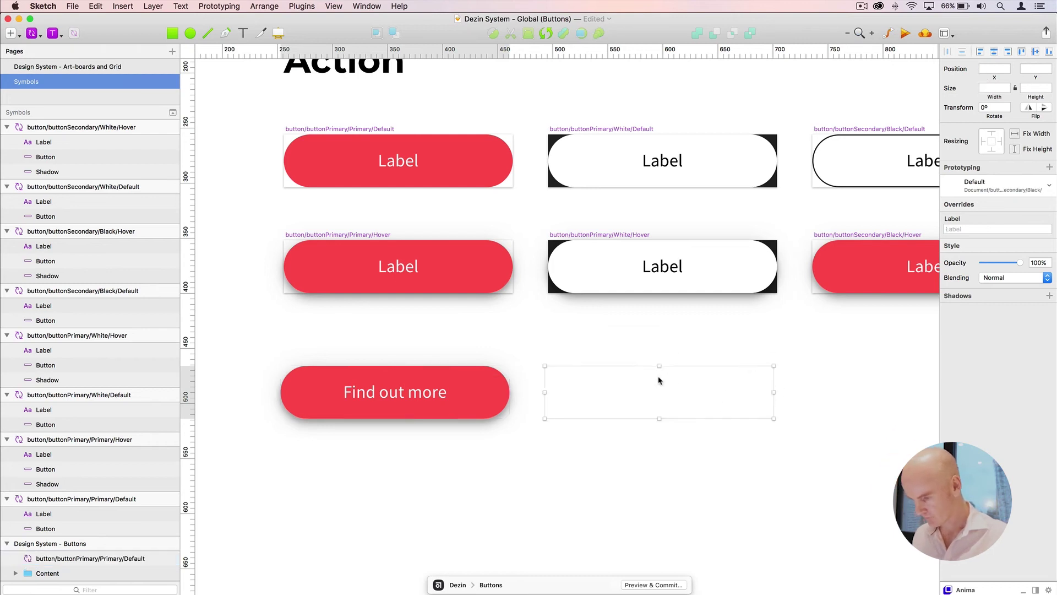
drag(608, 377, 579, 396)
key(shift+Right)
key(shift+Right)
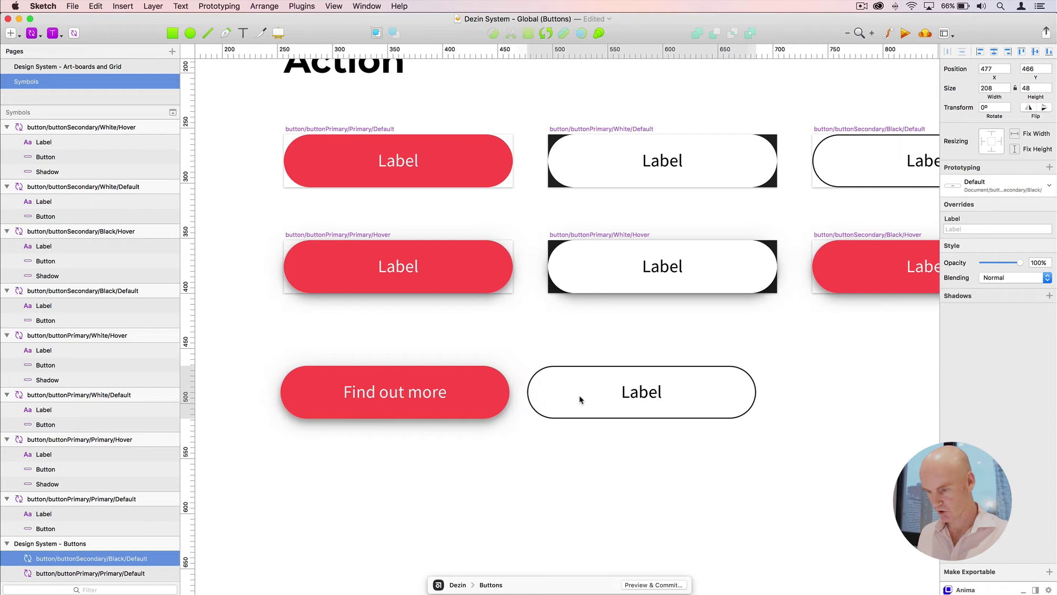
Override the outlined secondary instance's label with "Sign up"
click(374, 385)
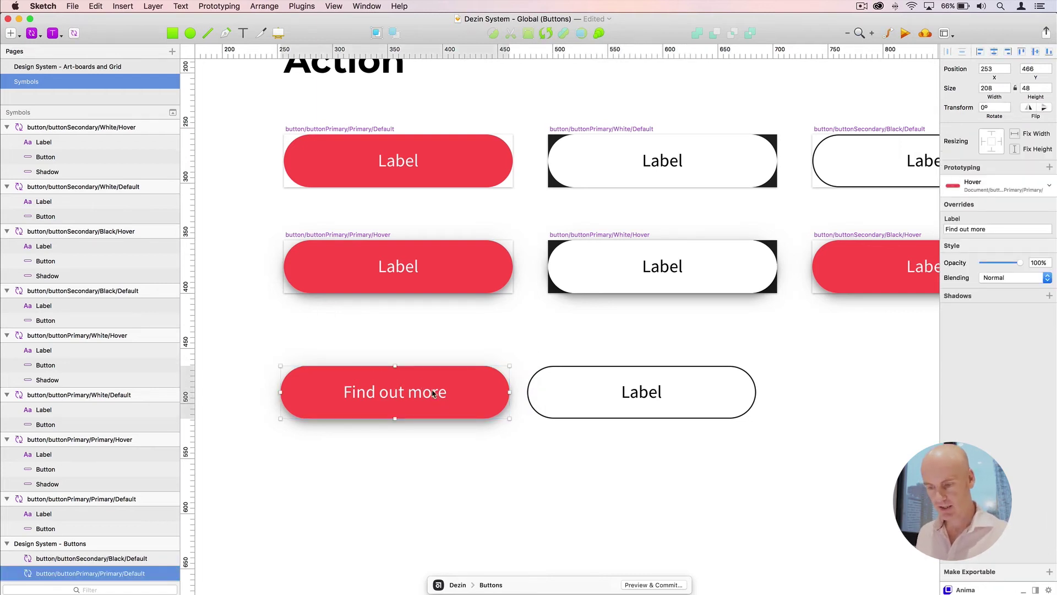
click(540, 395)
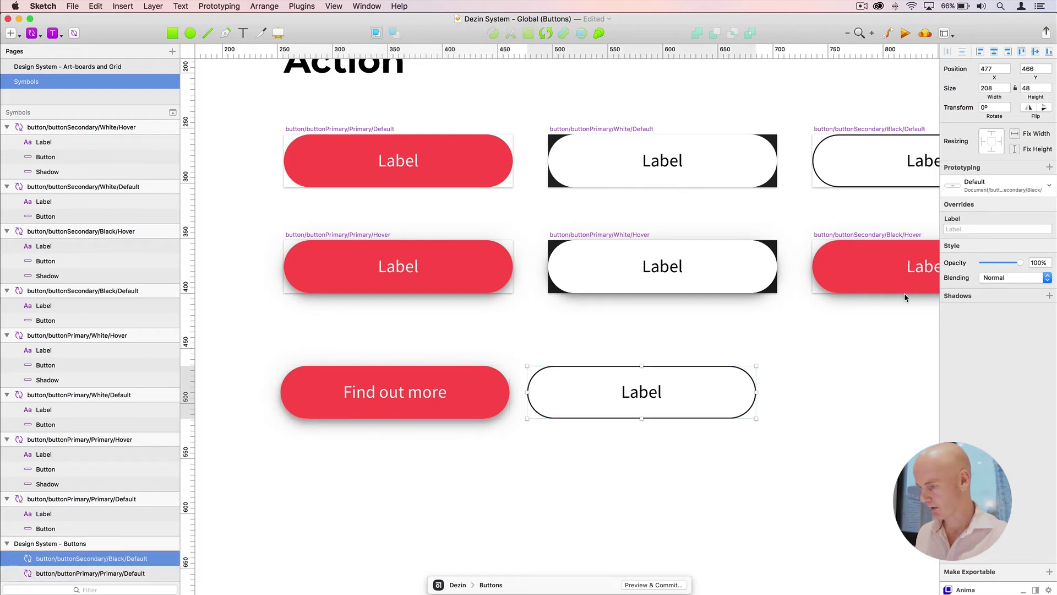
click(985, 228)
text(Sign up)
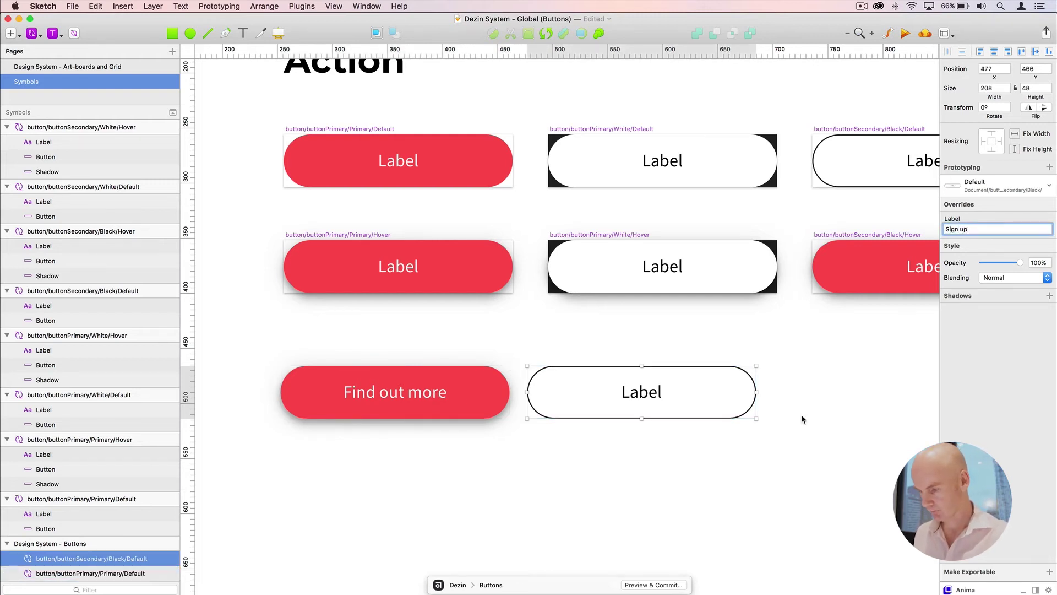
click(799, 413)
Swap the Sign up instance to button/buttonSecondary/Black/Hover and the Find out more instance back to button/buttonPrimary/Primary/Default
click(693, 399)
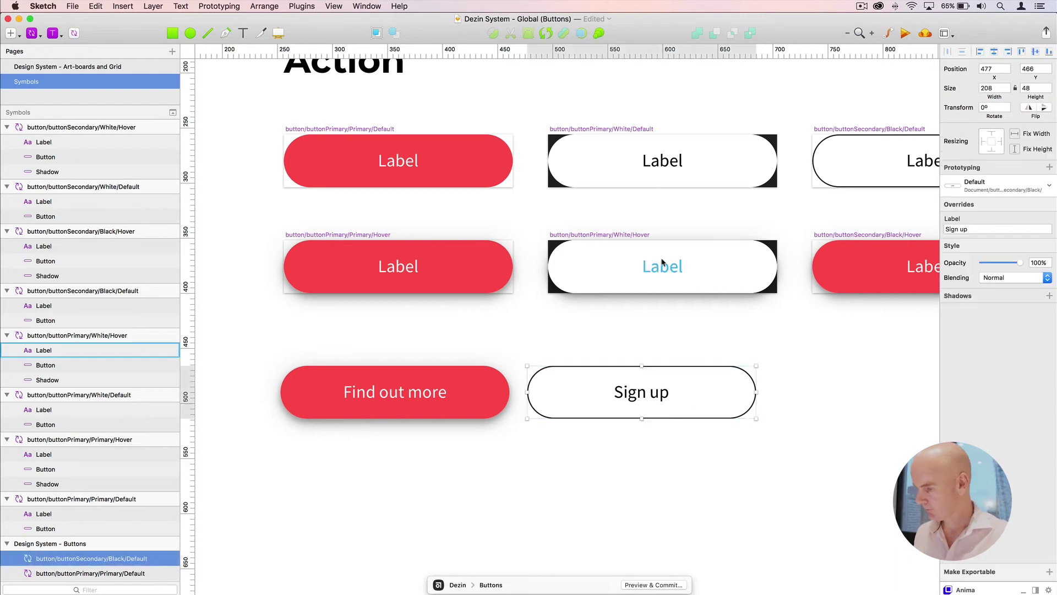
click(990, 188)
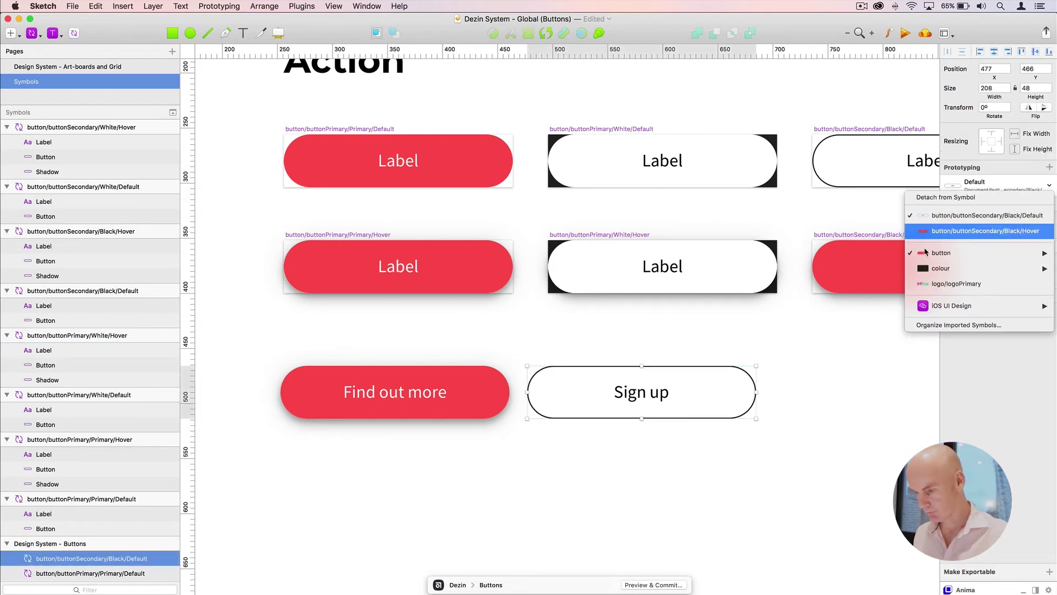
click(975, 231)
key(Tab)
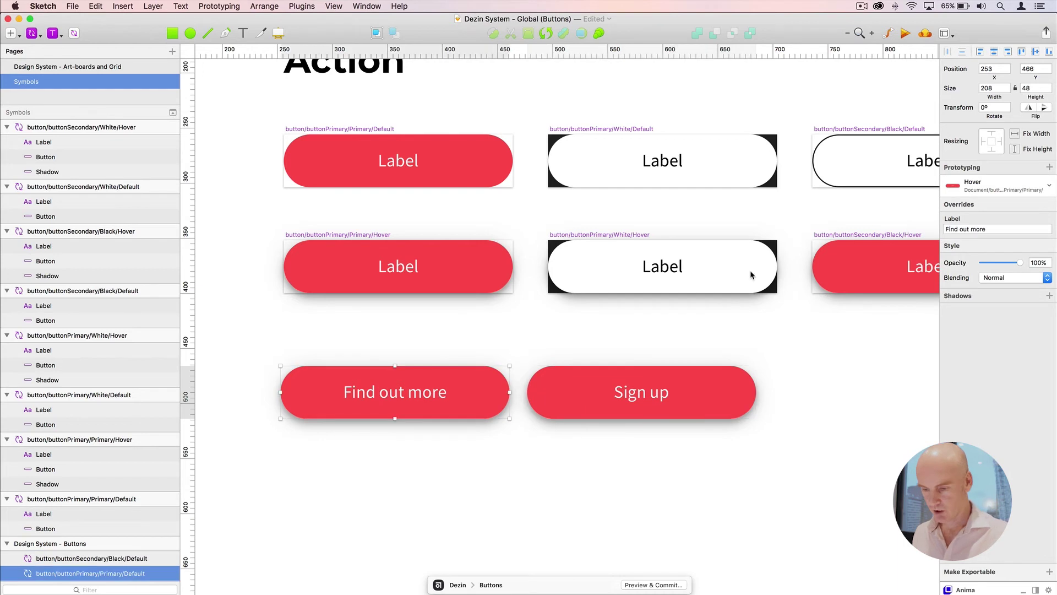
click(1001, 185)
click(974, 217)
click(581, 448)
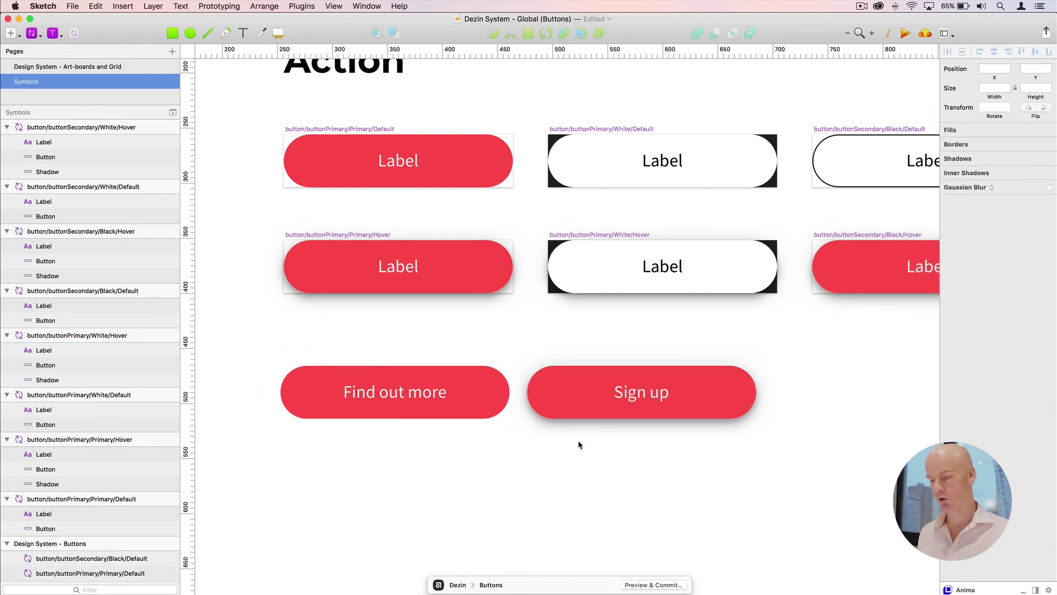
Delete the Sign up and Find out more test instances and save the document
click(599, 404)
key(Delete)
click(427, 387)
key(Delete)
key(super+minus)
scroll(472, 427, right, 5)
scroll(471, 427, down, 2)
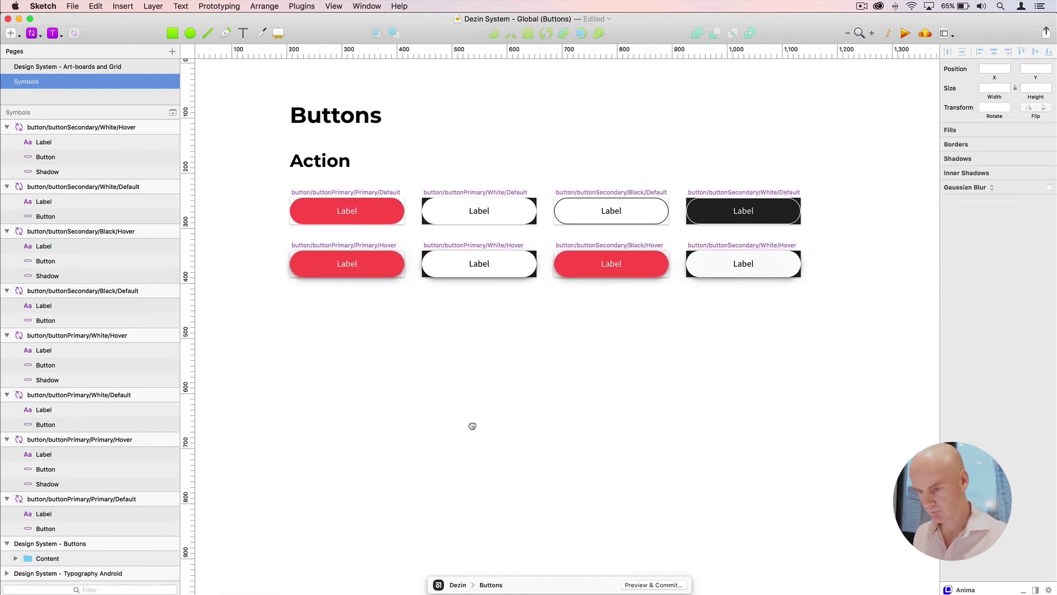
key(super+s)
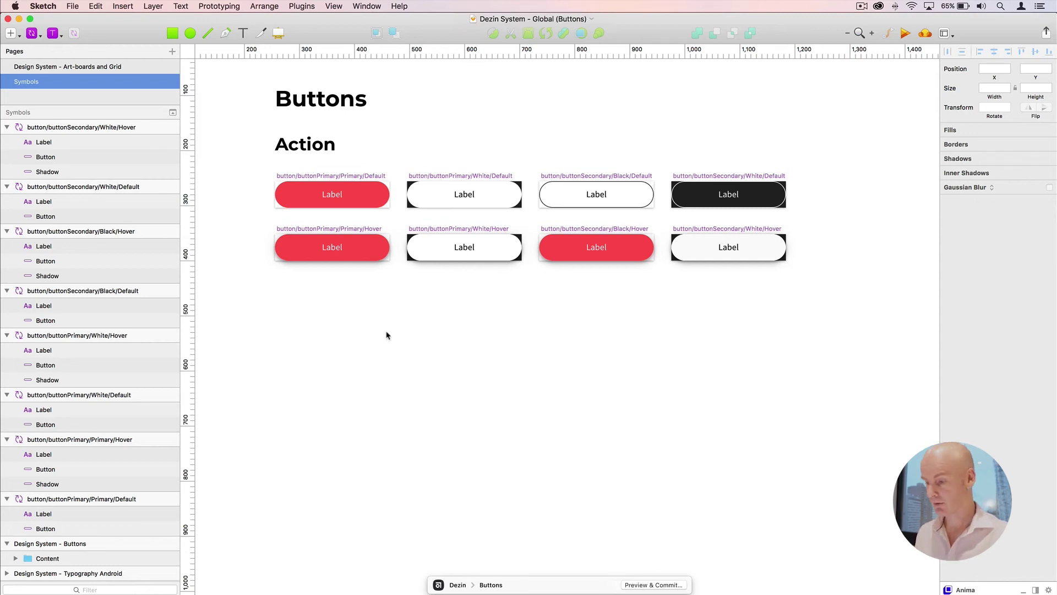
Duplicate the button/buttonSecondary/White/Hover symbol below the first button column, and show the artboard's grid and layout columns
click(701, 227)
drag(701, 227, 307, 305)
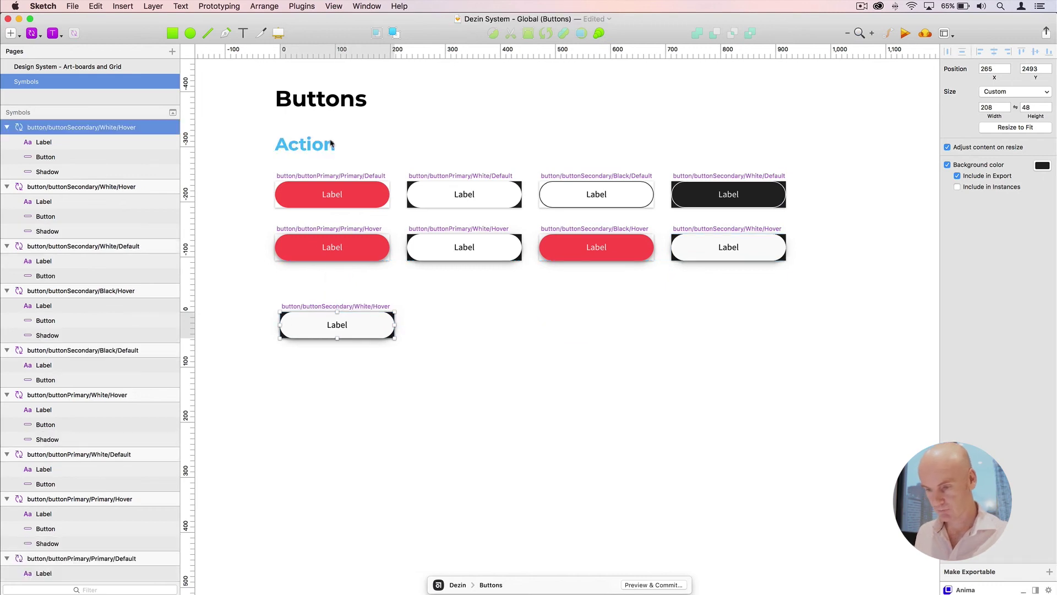
click(325, 145)
key(ctrl+g)
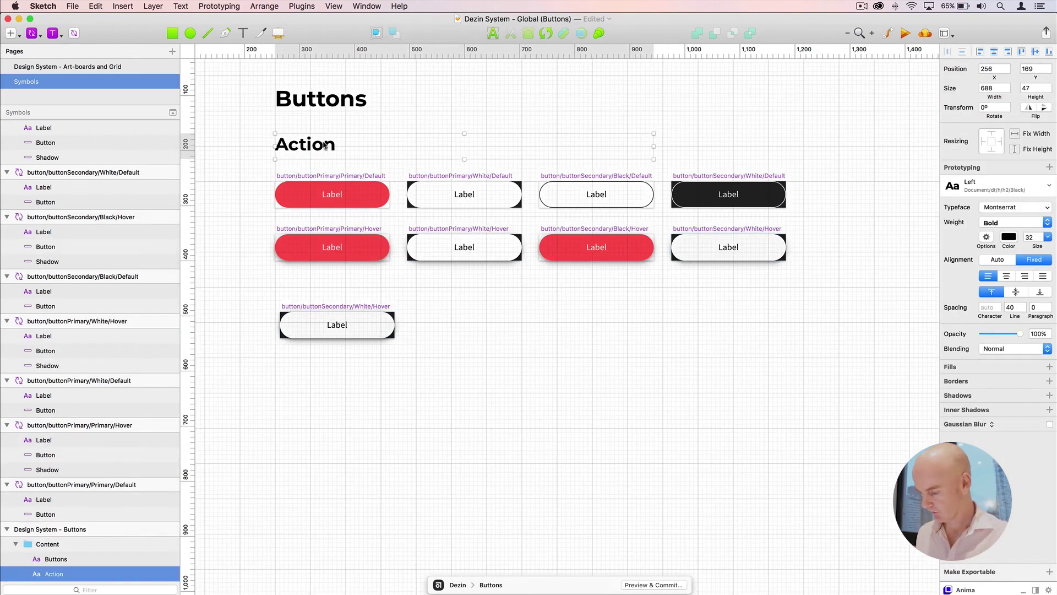
key(ctrl+l)
click(502, 304)
Align the duplicated symbol with the layout's first column and the grid at X 256, Y 2496
key(super+plus)
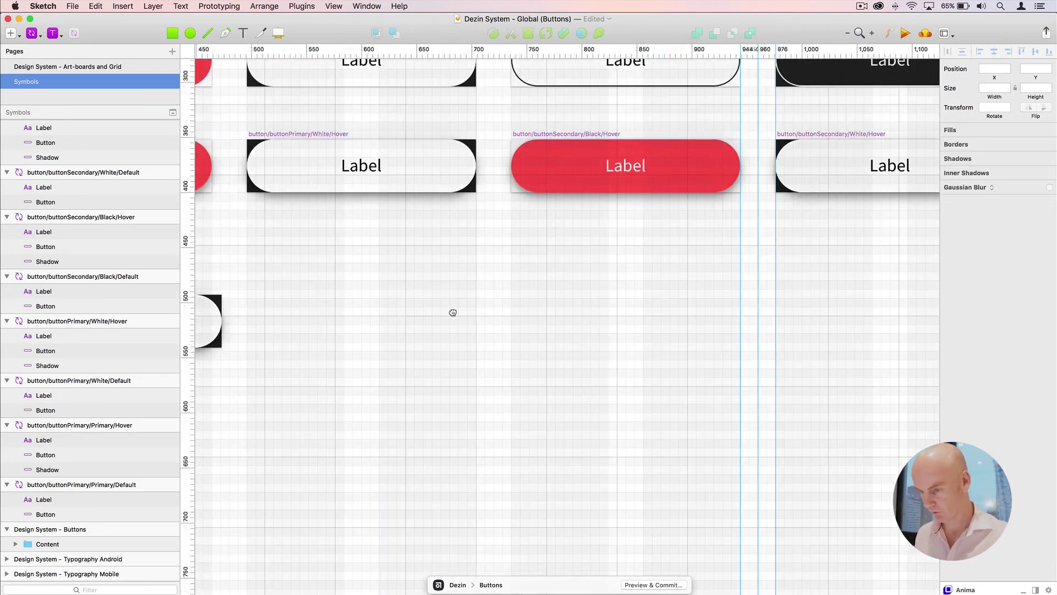
drag(452, 313, 758, 267)
click(310, 251)
key(super+2)
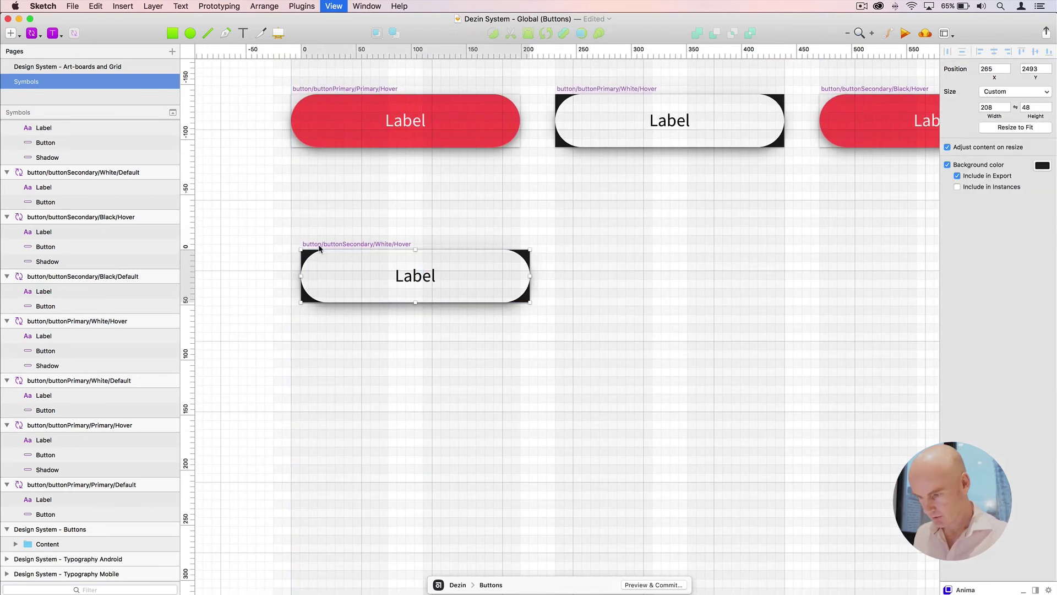
drag(380, 273, 365, 273)
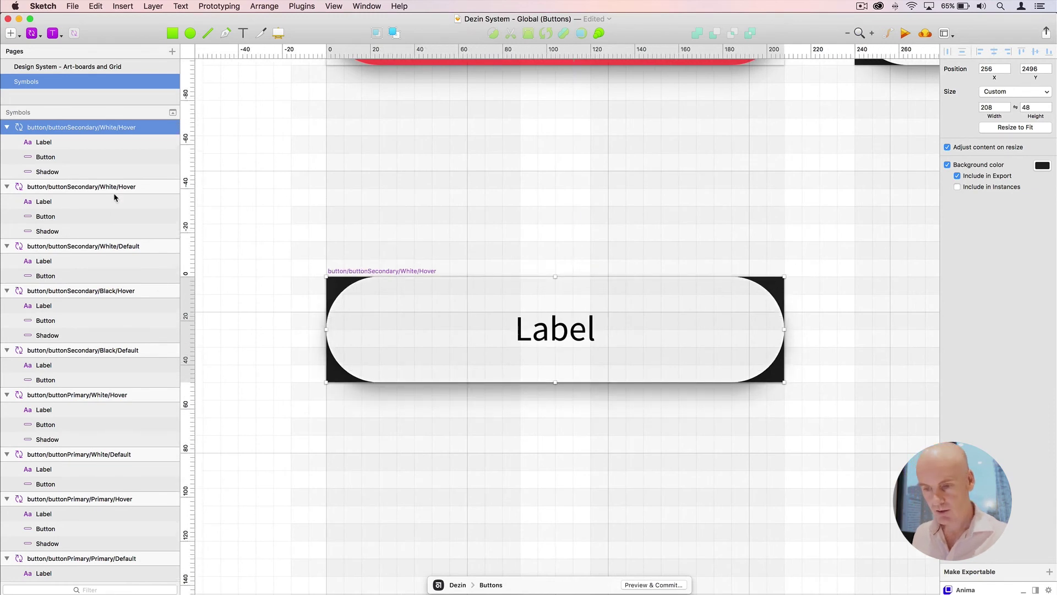
Rename the duplicated symbol as button/buttonSecondary/White/Hover/V2 and select it
double_click(102, 128)
text(/V2)
click(530, 222)
click(430, 275)
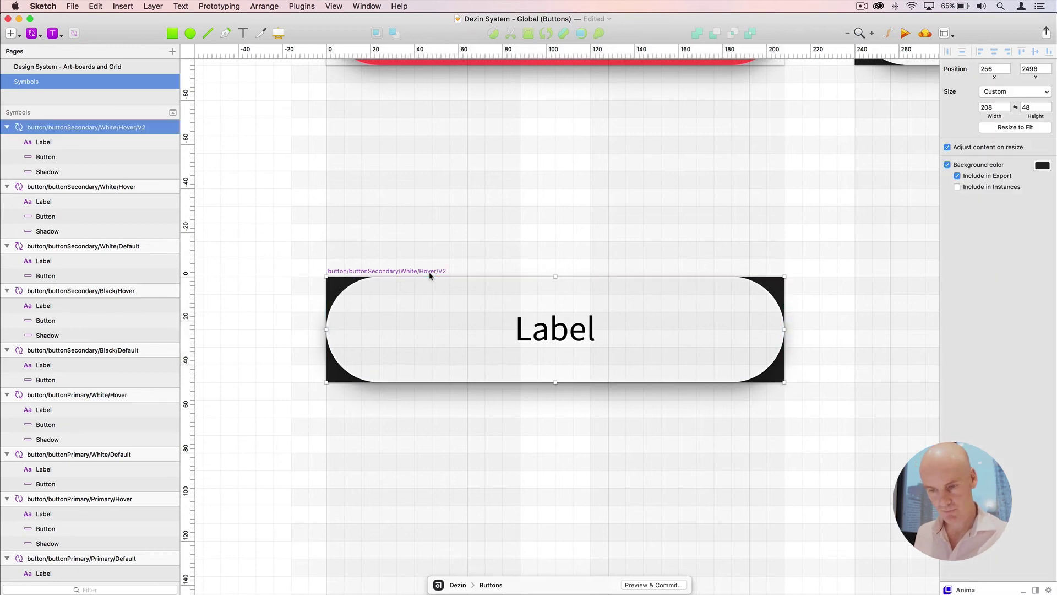
Turn off the V2 symbol's background colour and delete its Shadow layer
click(963, 167)
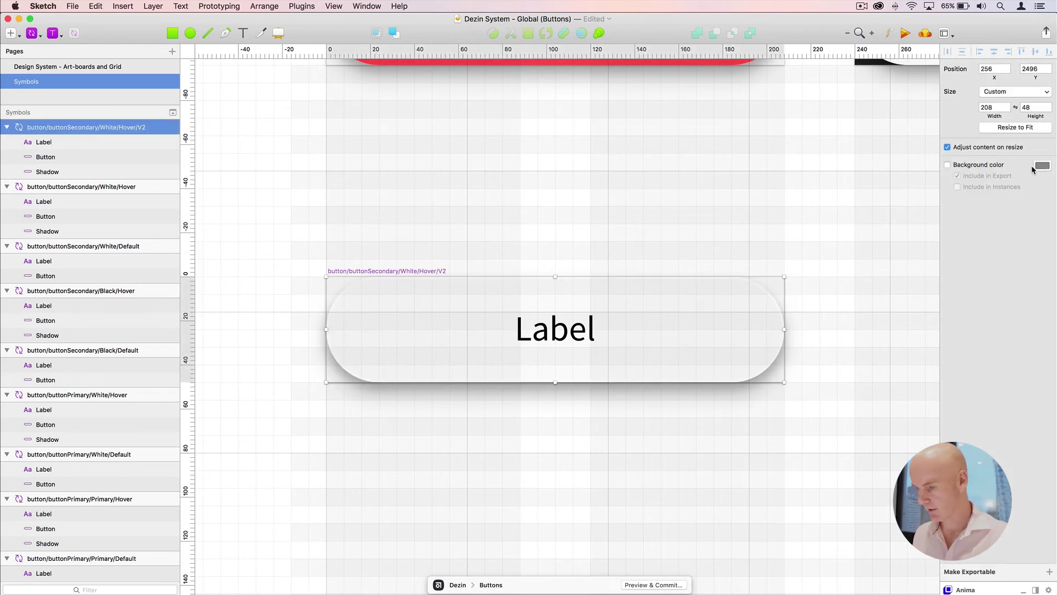
click(371, 293)
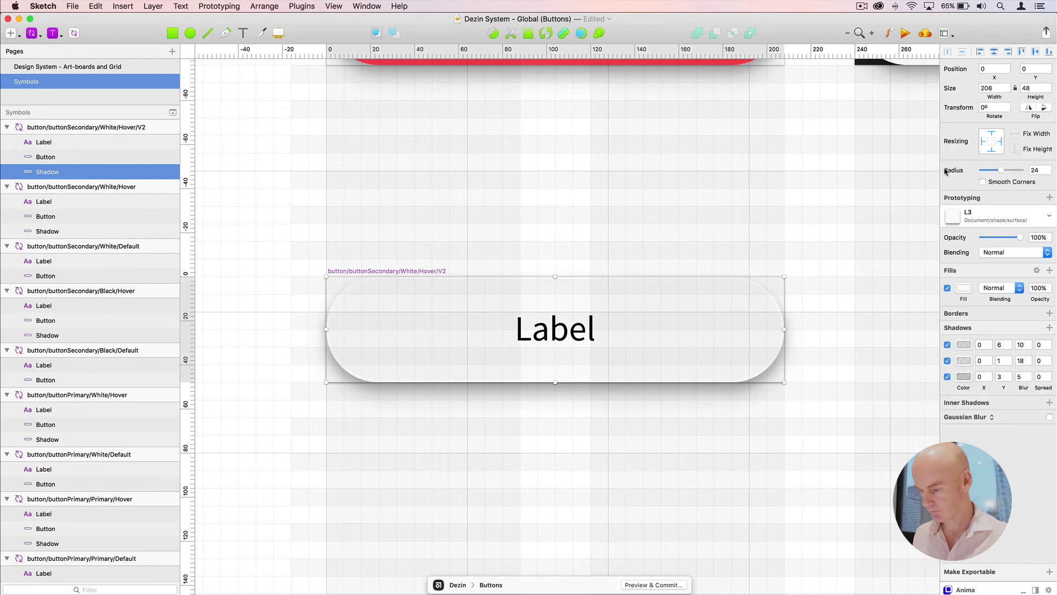
key(Delete)
Apply the colourPrimary 100% shared layer style to the V2 symbol's Button layer
click(110, 157)
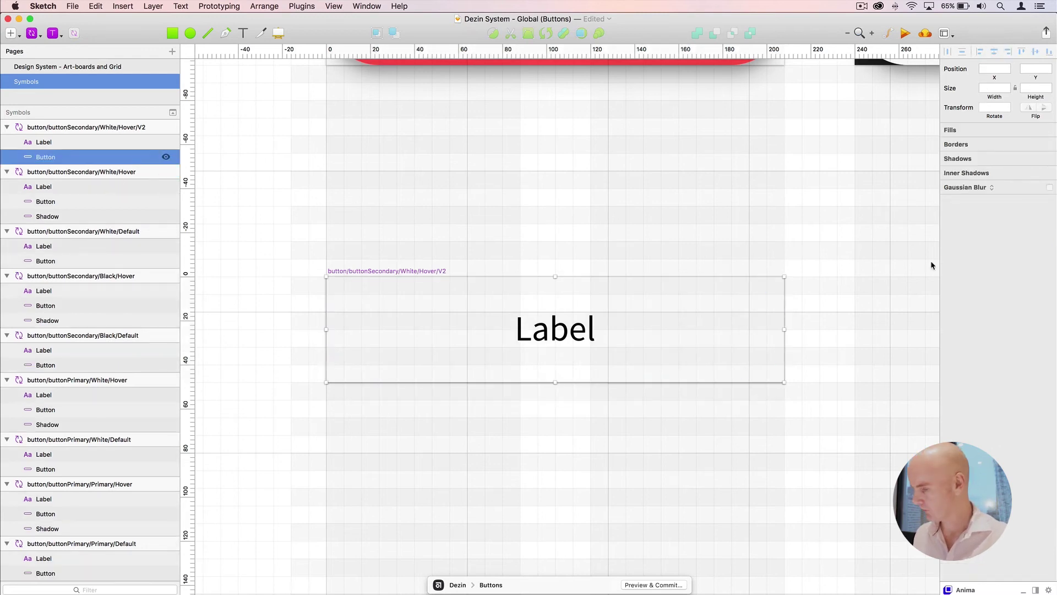
click(991, 217)
mouse_move(985, 283)
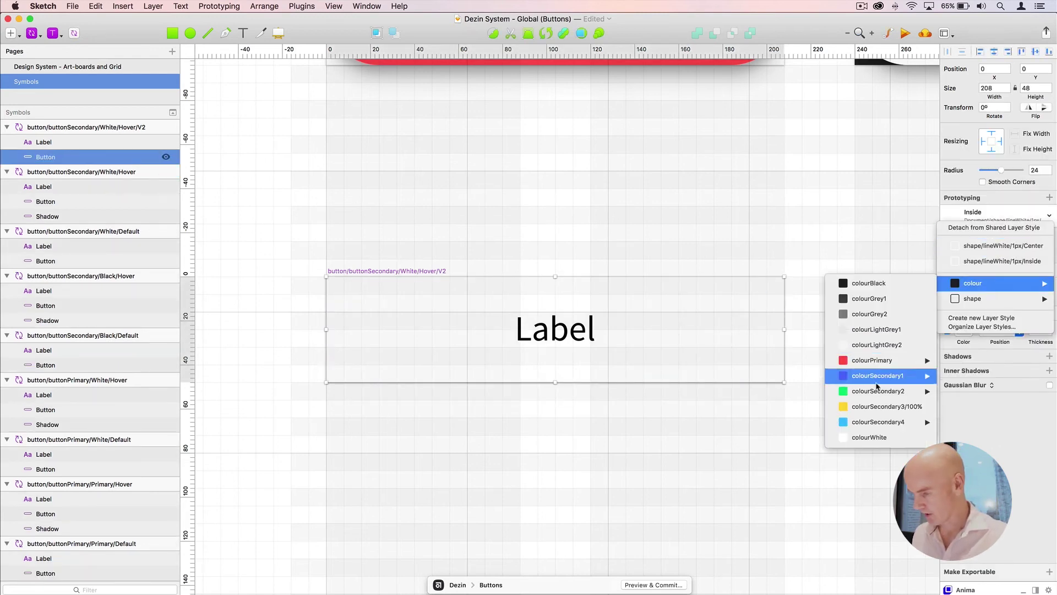
mouse_move(881, 360)
click(803, 360)
click(408, 248)
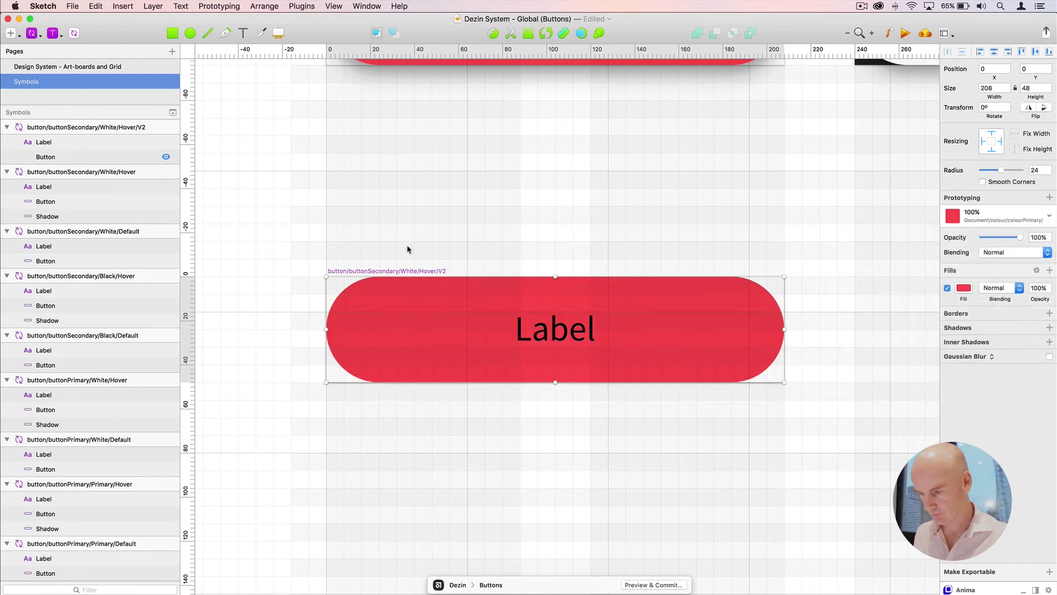
Change the V2 symbol's Label to the centred white text style dt/a/aLabel/White/Center
click(574, 337)
click(1006, 187)
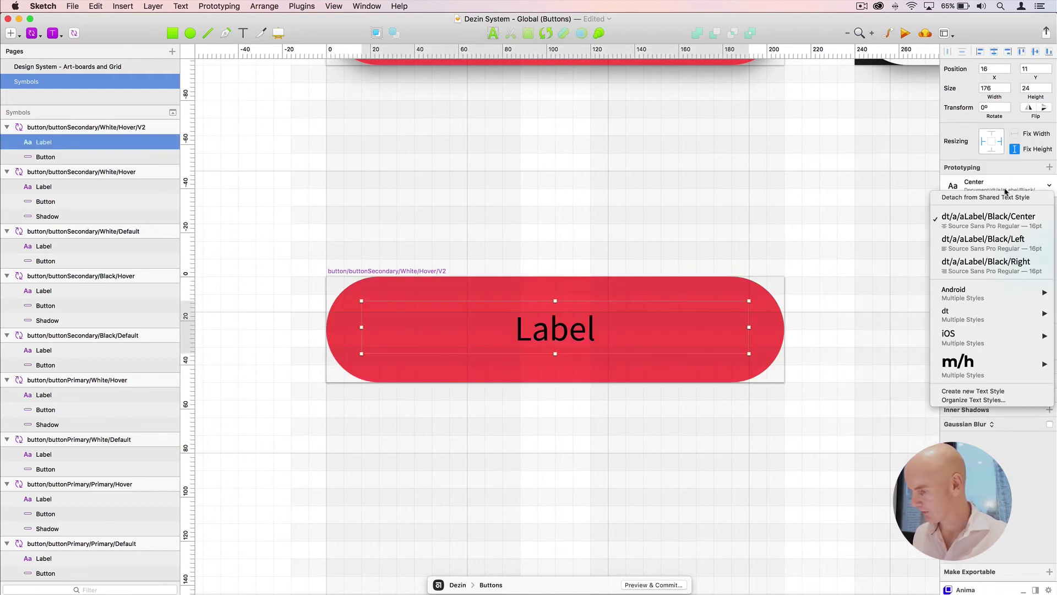
mouse_move(963, 316)
mouse_move(881, 313)
mouse_move(788, 377)
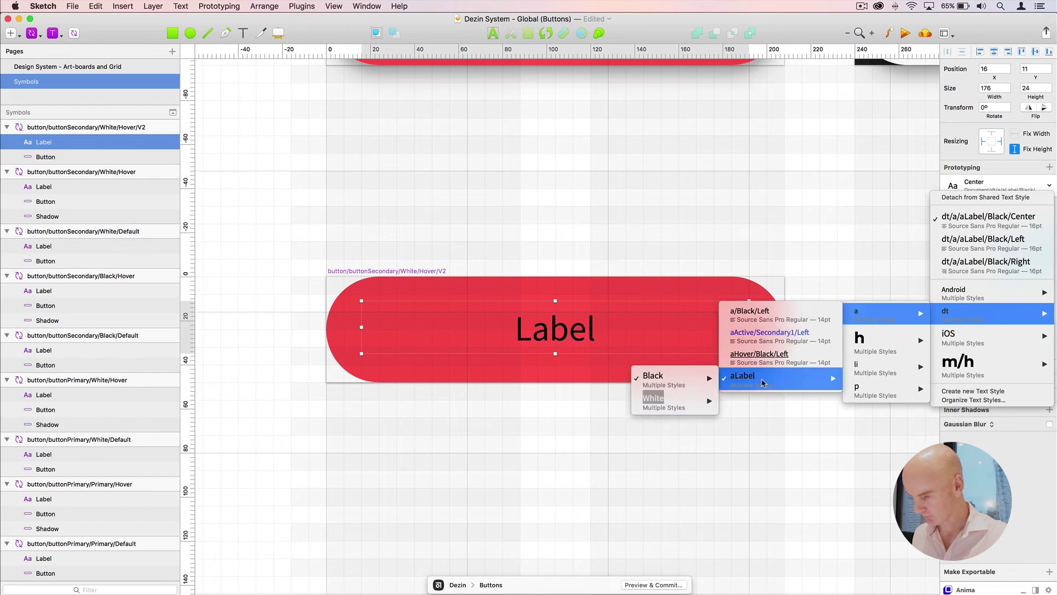
mouse_move(676, 399)
click(590, 396)
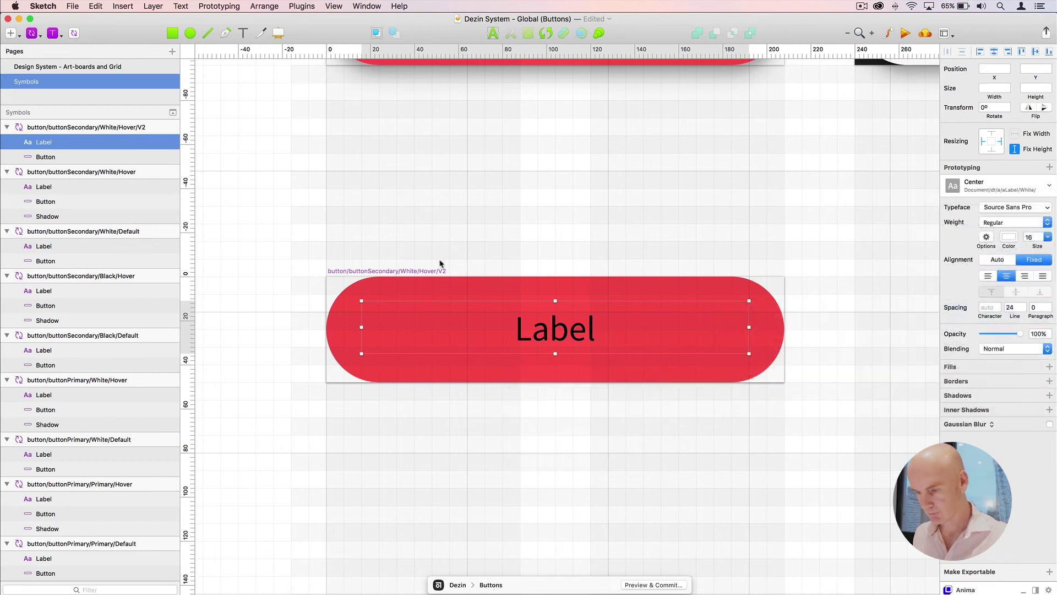
click(439, 264)
Group the V2 symbol's Button layer and name the group Button
click(62, 158)
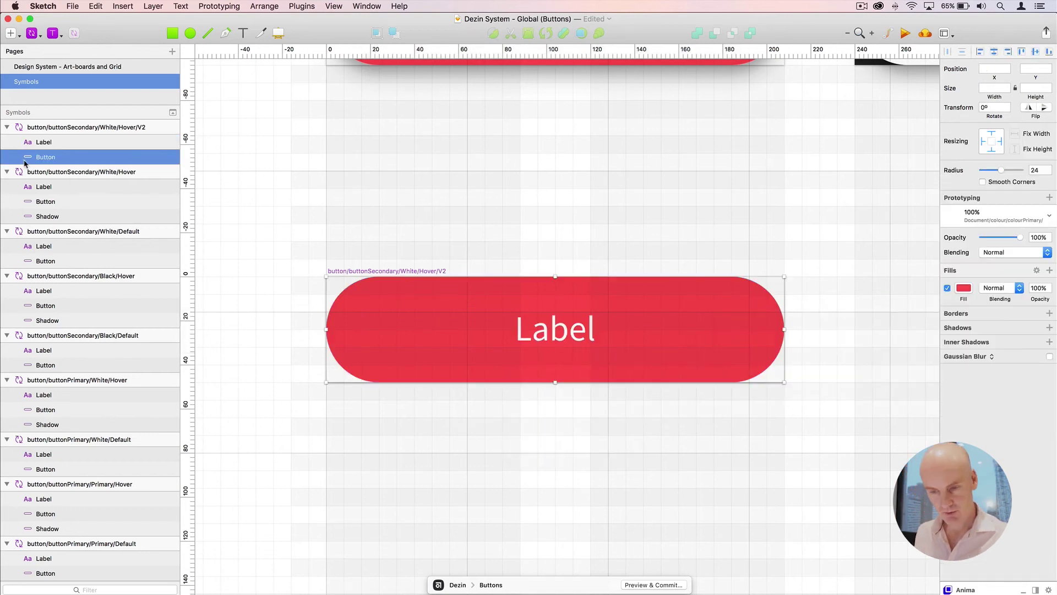
key(super+g)
double_click(64, 161)
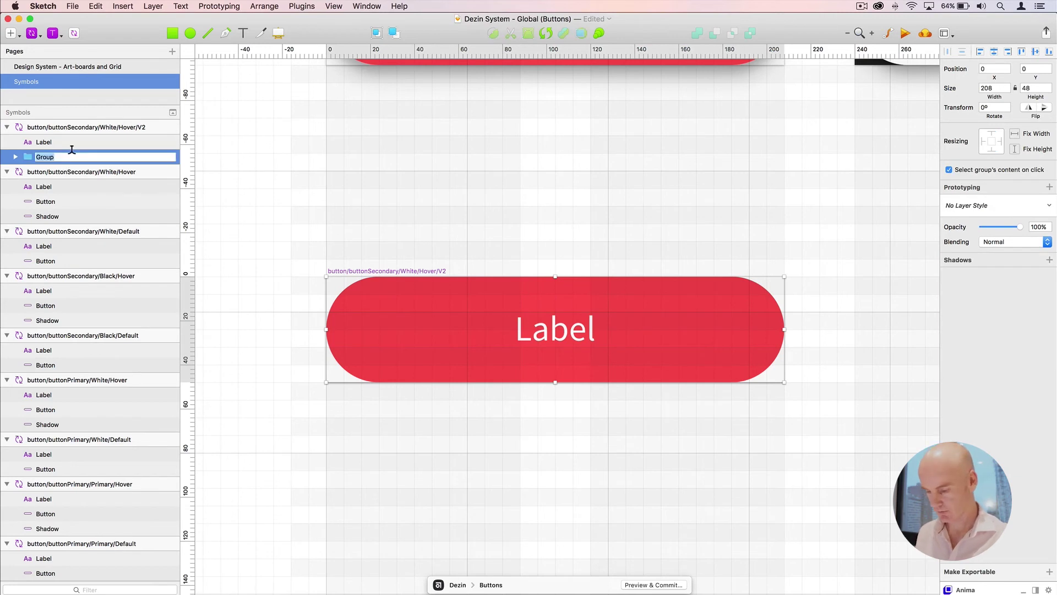
text(Button)
key(Return)
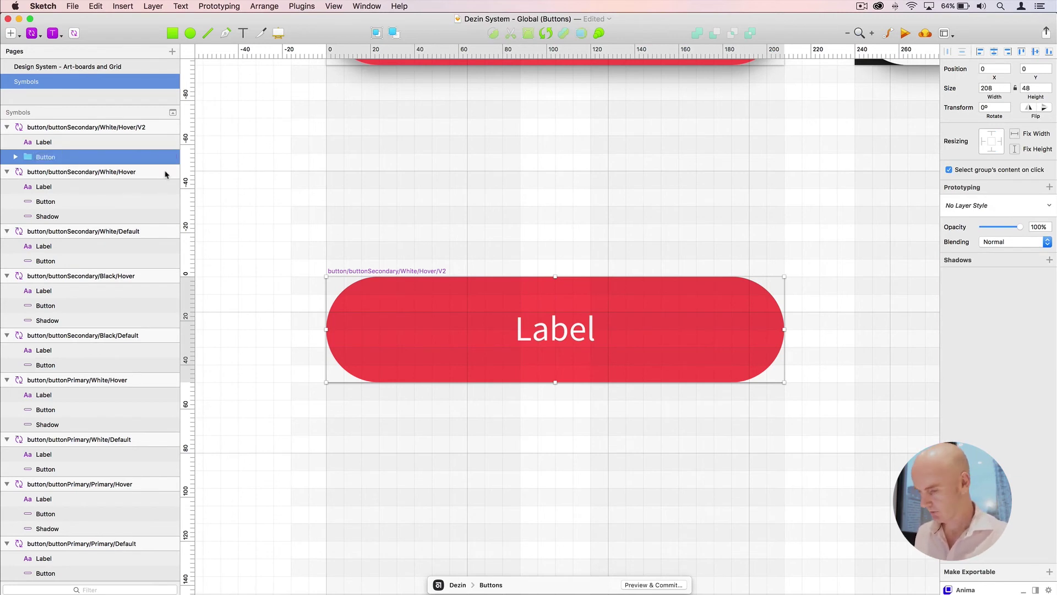
Rename the shape layer inside the Button group as Mask
click(16, 157)
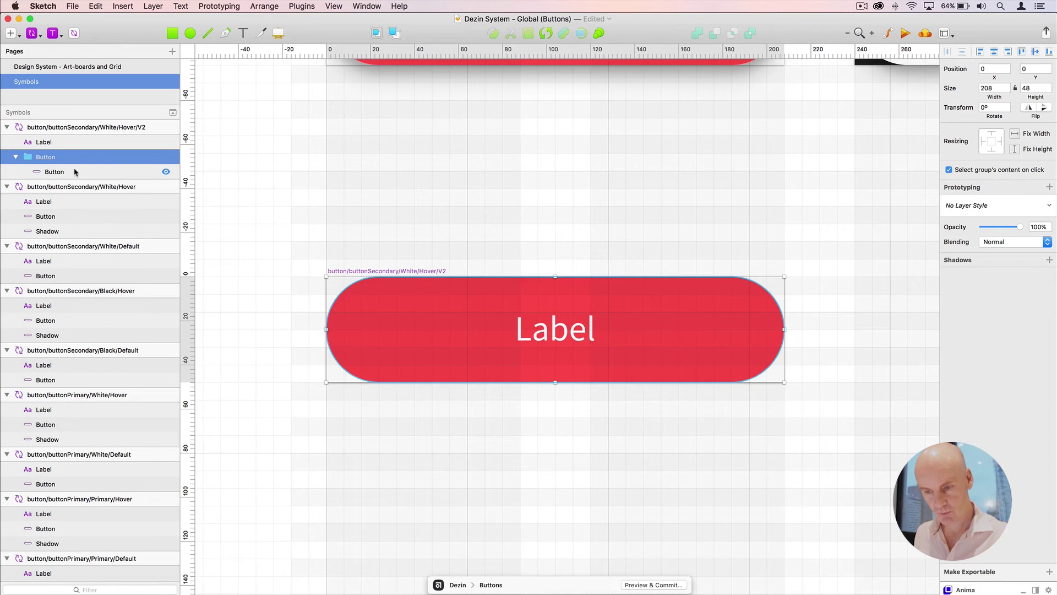
double_click(110, 172)
text(M)
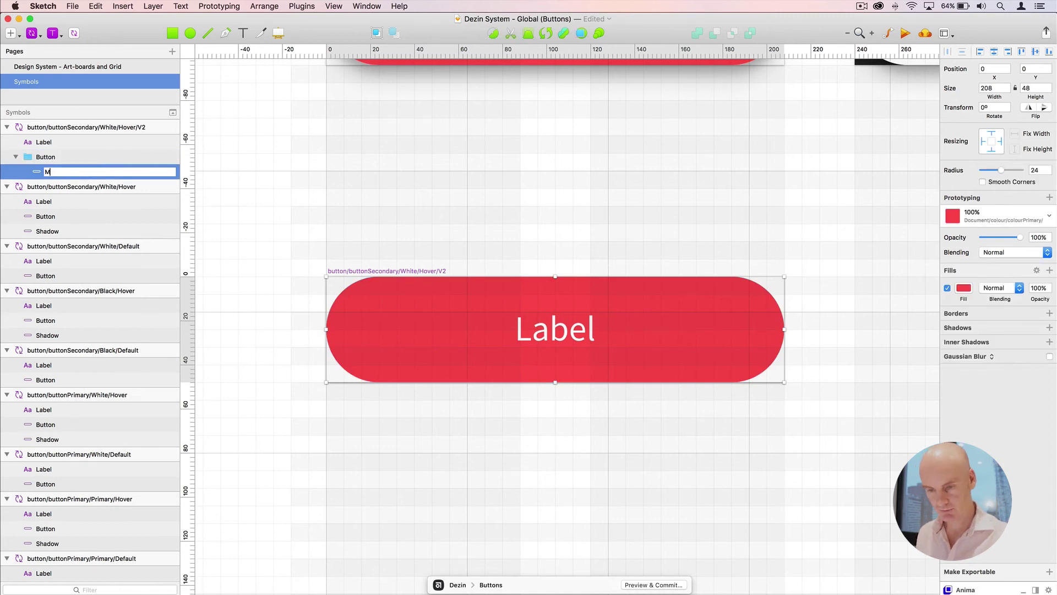
key(Return)
Insert the colour/colourPrimary symbol into the Button group above Mask and fit it to the button at 208 × 48, position 0, 0
click(33, 33)
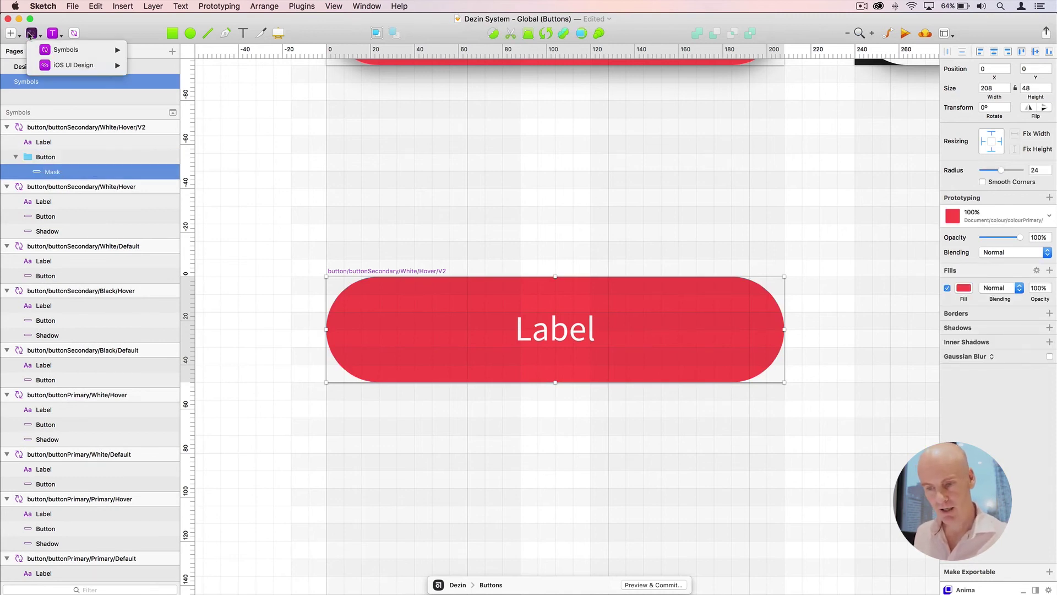
mouse_move(62, 49)
mouse_move(171, 66)
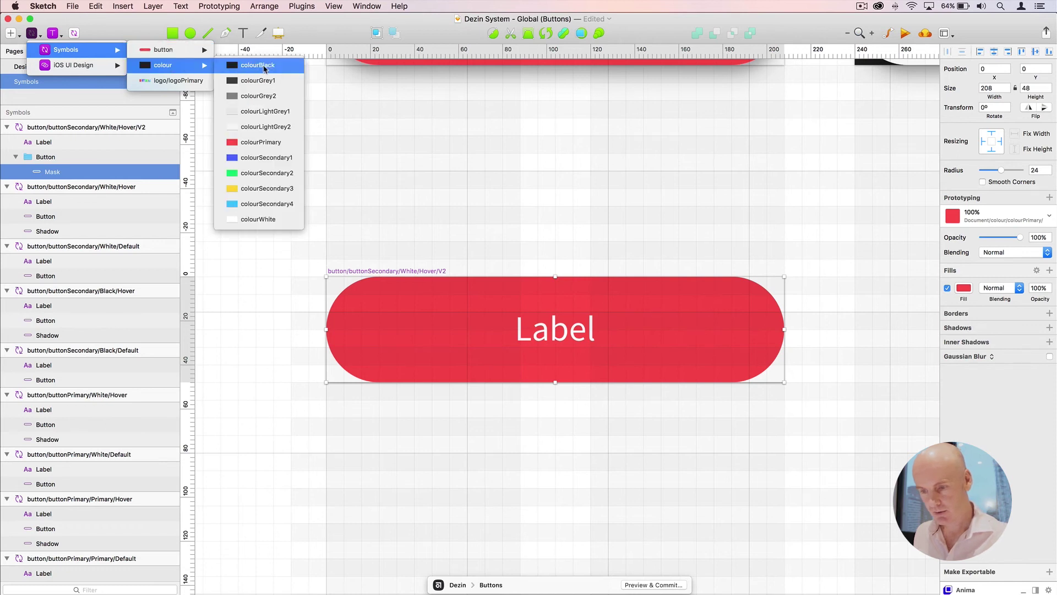
click(251, 142)
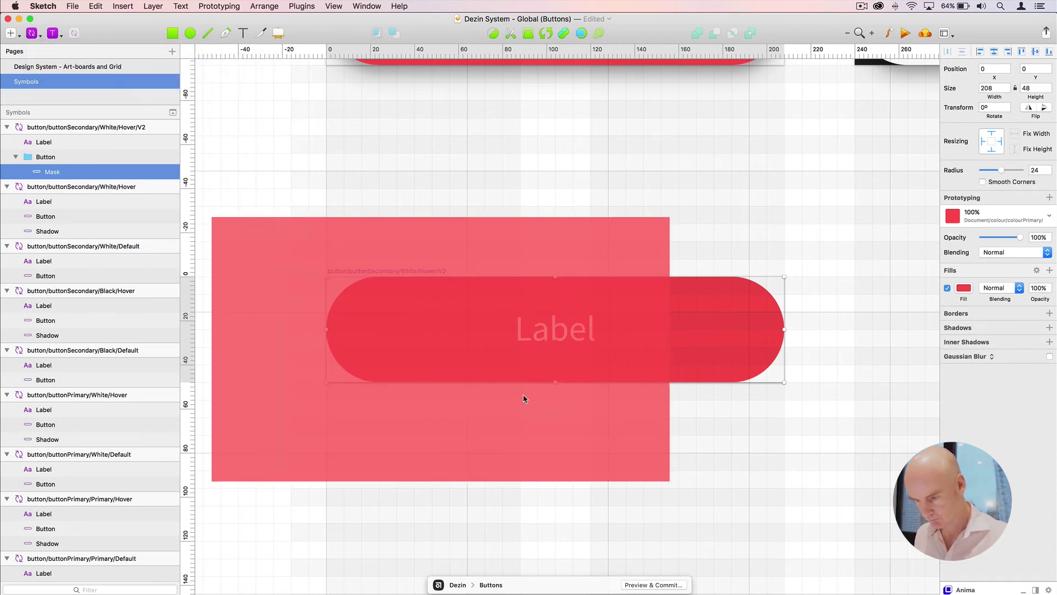
click(560, 388)
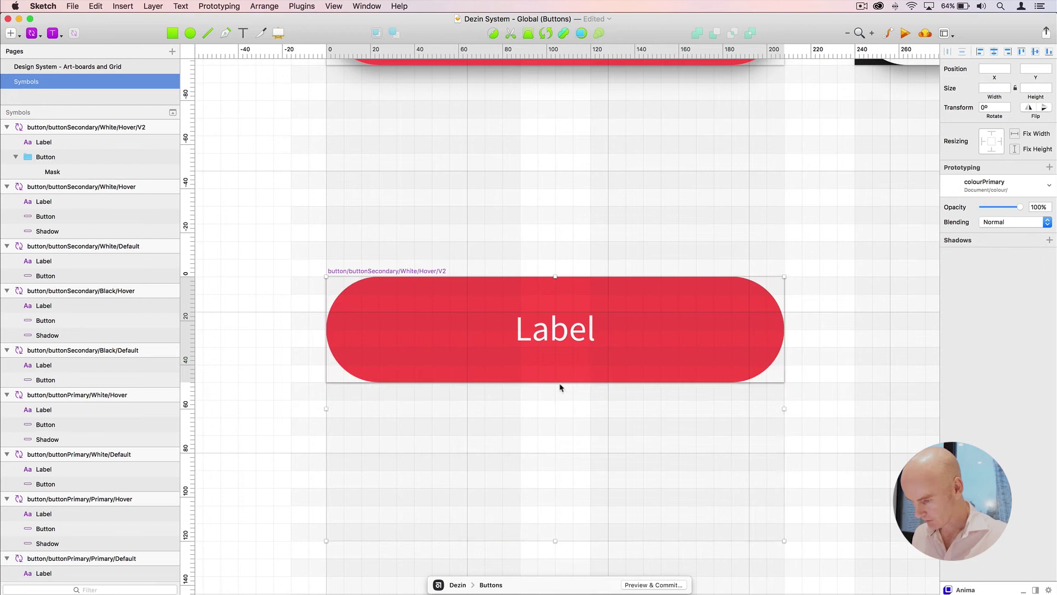
drag(557, 459, 548, 381)
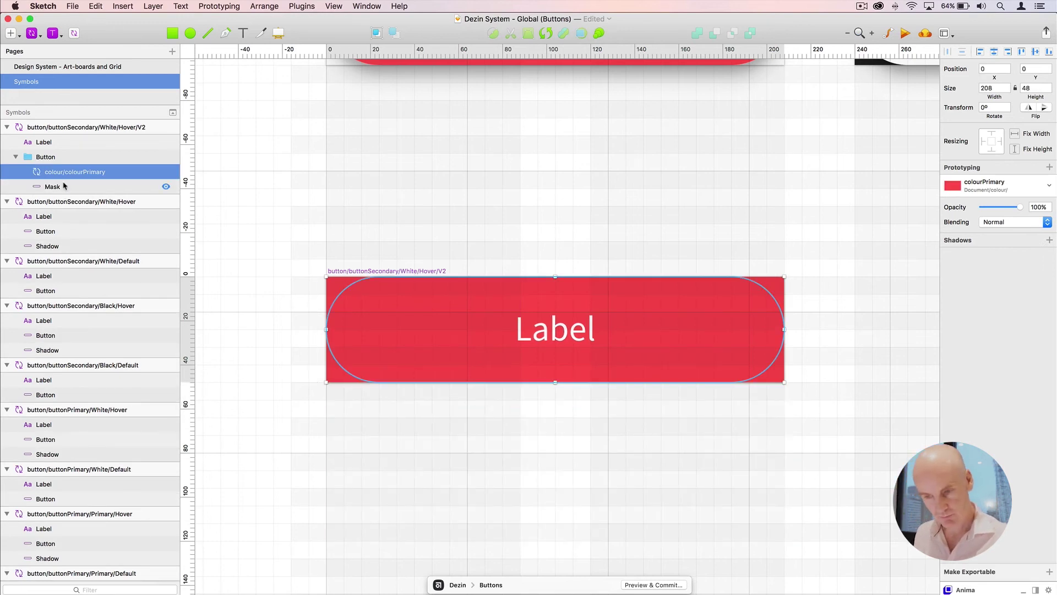
Rename the colourPrimary instance in the Button group as Colour
double_click(82, 172)
text(Colour)
click(243, 203)
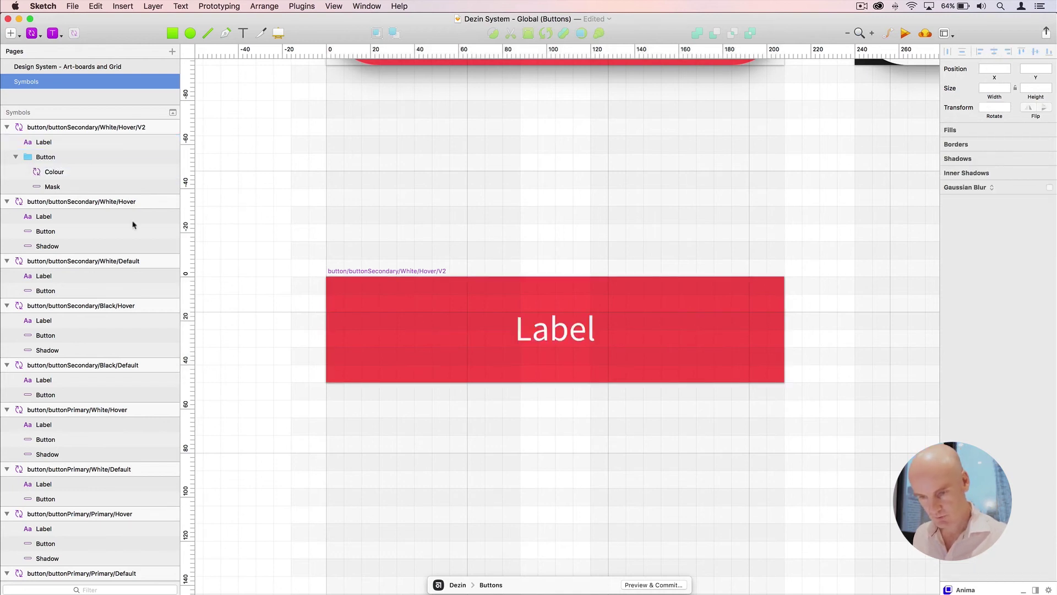
Turn the Mask layer into a mask that clips the Colour layer to the rounded button shape
click(55, 187)
right_click(53, 187)
click(74, 468)
click(524, 217)
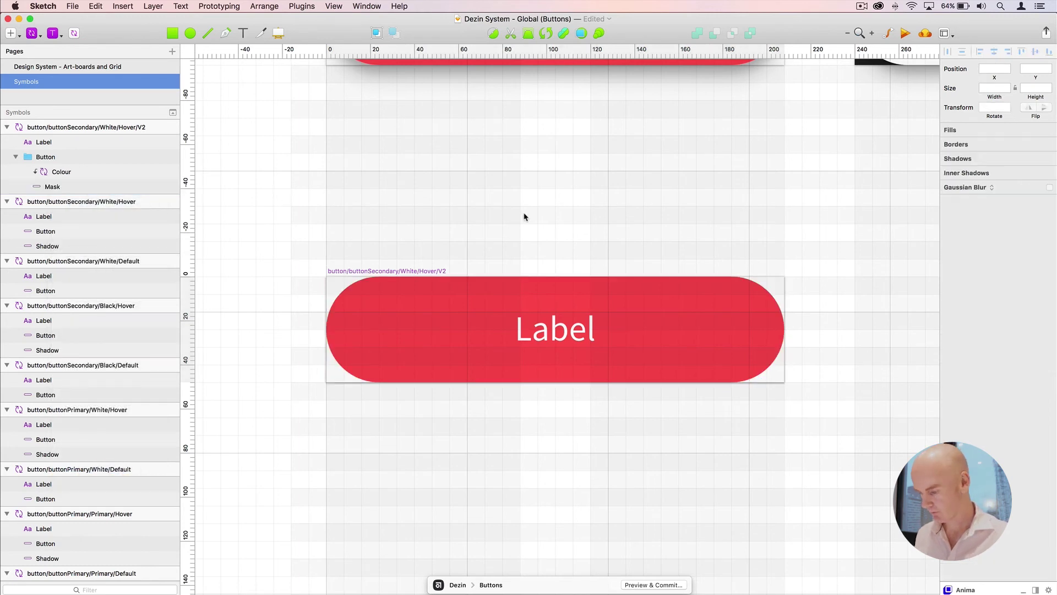
Rename the V2 symbol as button/buttonPrimary/Primary/Default/V2
key(super+minus)
drag(502, 226, 384, 106)
click(383, 184)
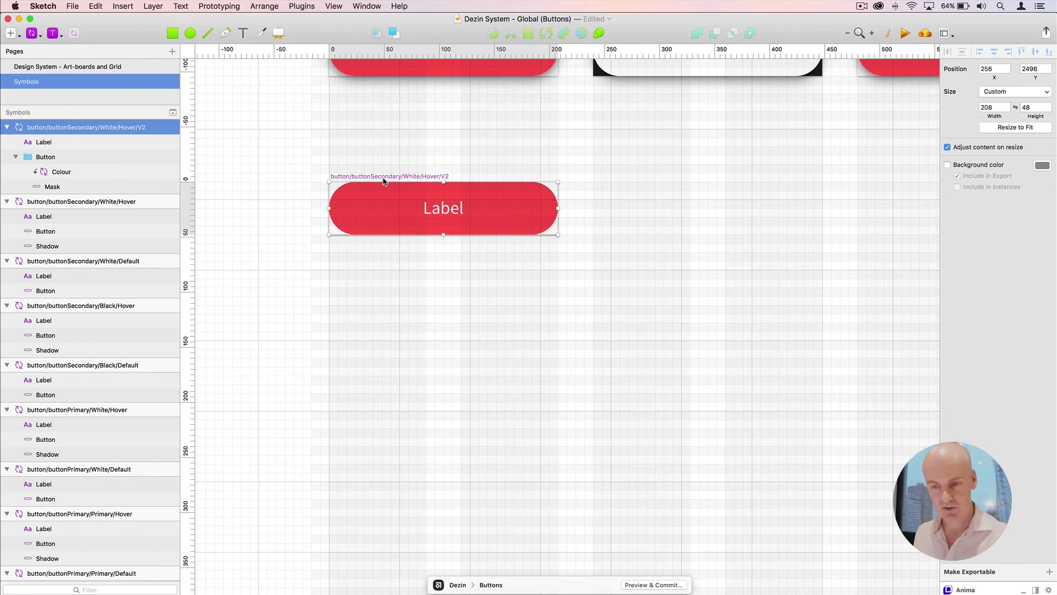
double_click(99, 126)
click(98, 122)
drag(98, 123, 69, 127)
text(Primary)
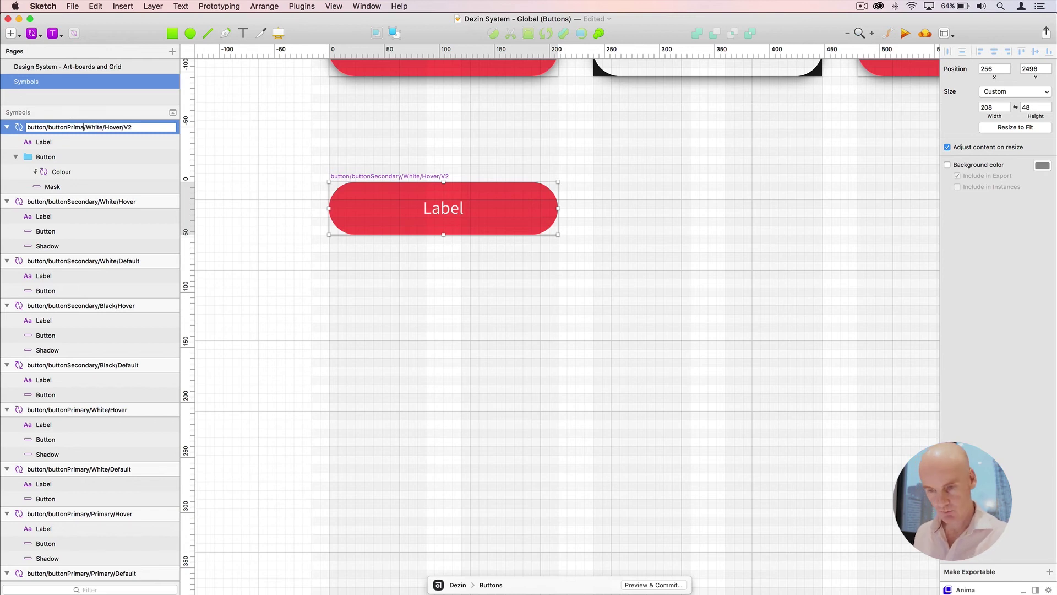
key(BackSpace)
key(BackSpace)
key(BackSpace)
key(BackSpace)
key(BackSpace)
text(Primary)
key(BackSpace)
key(BackSpace)
key(BackSpace)
key(BackSpace)
key(BackSpace)
text(Default)
key(Return)
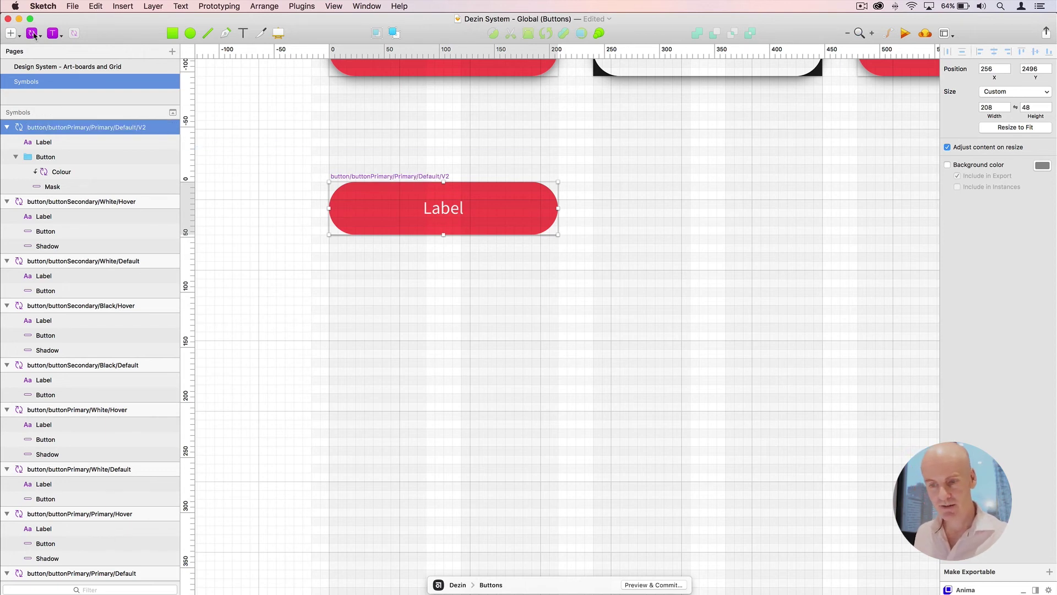
Place an instance of button/buttonPrimary/Primary/Default/V2 below its symbol at X 256, Y 576, and hide the grid and layout columns
click(32, 34)
mouse_move(77, 49)
mouse_move(181, 53)
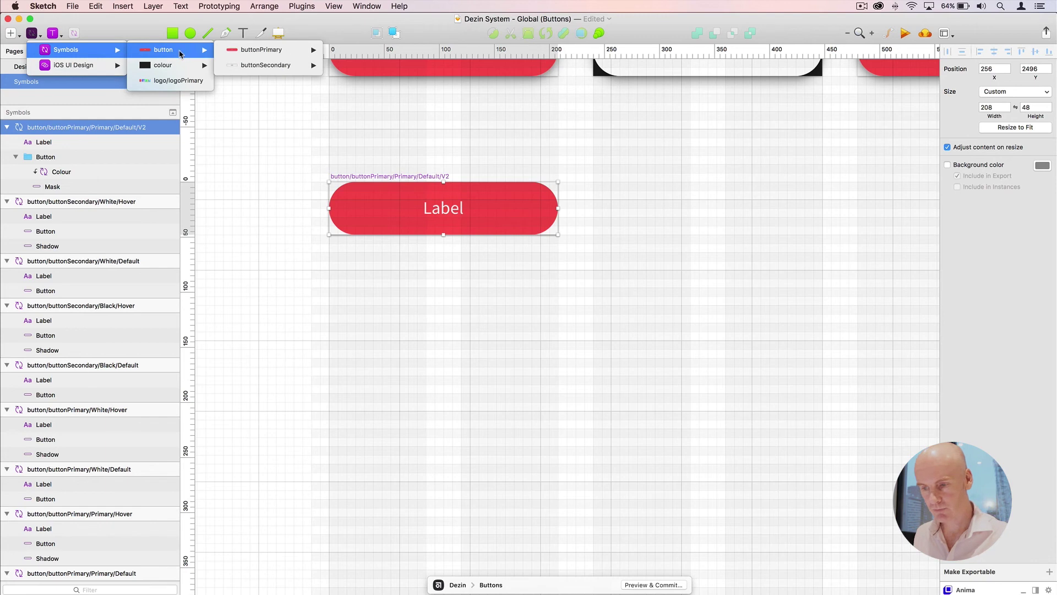
mouse_move(281, 51)
mouse_move(369, 51)
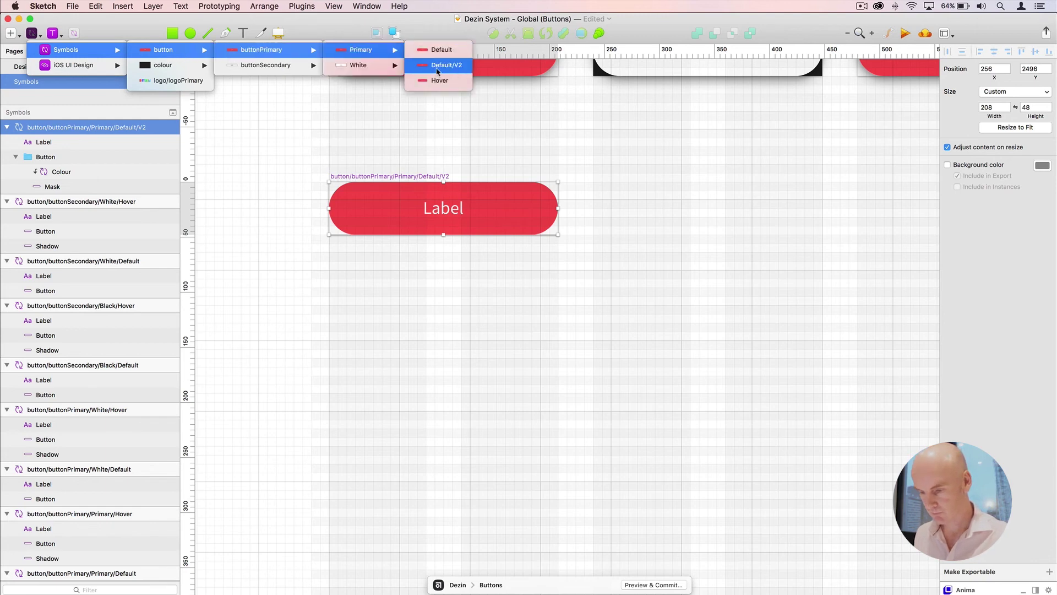
click(438, 66)
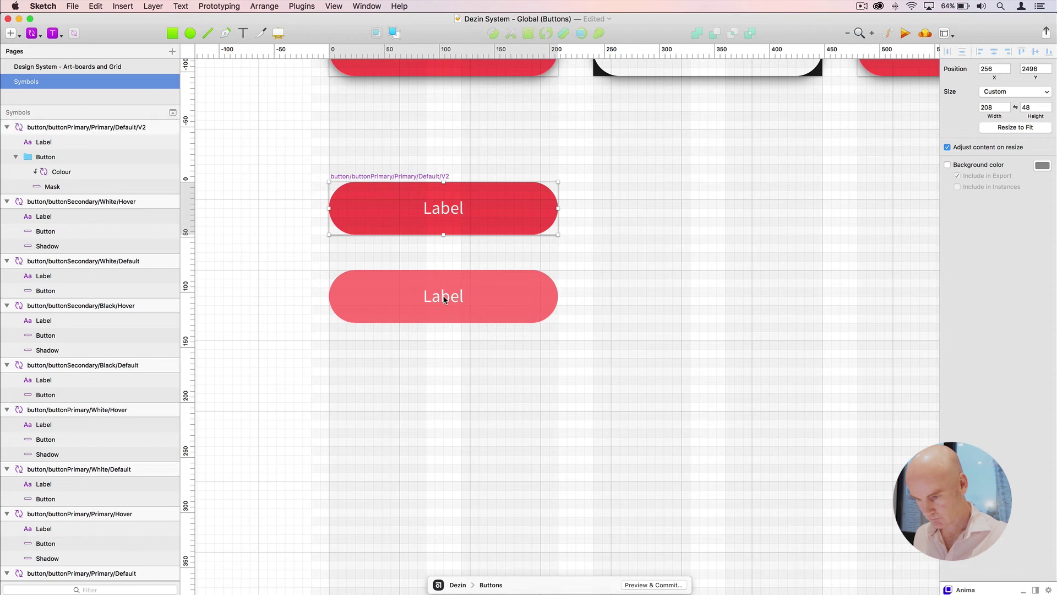
click(444, 299)
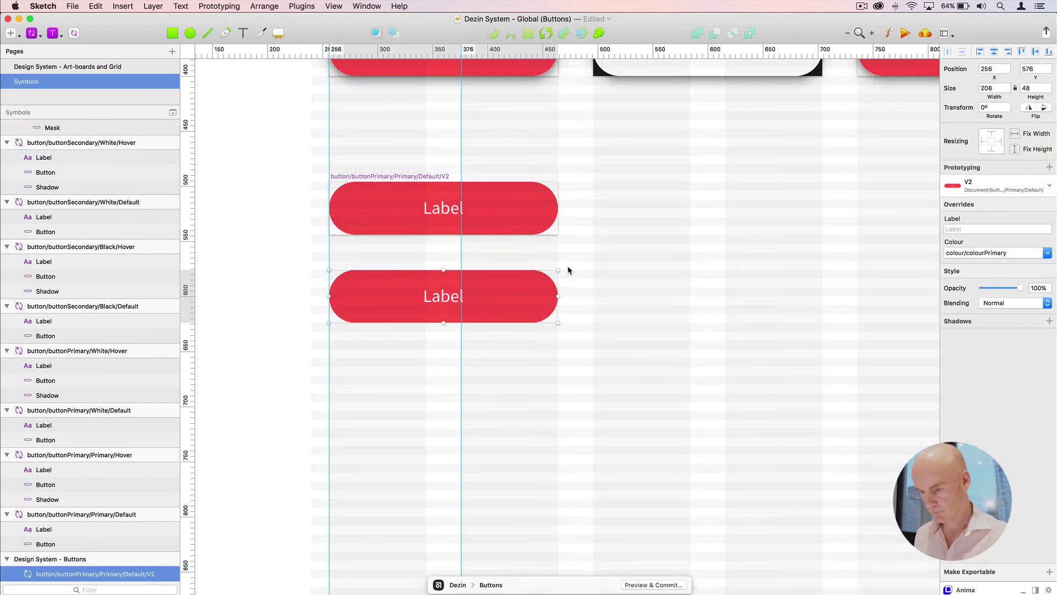
key(ctrl+l)
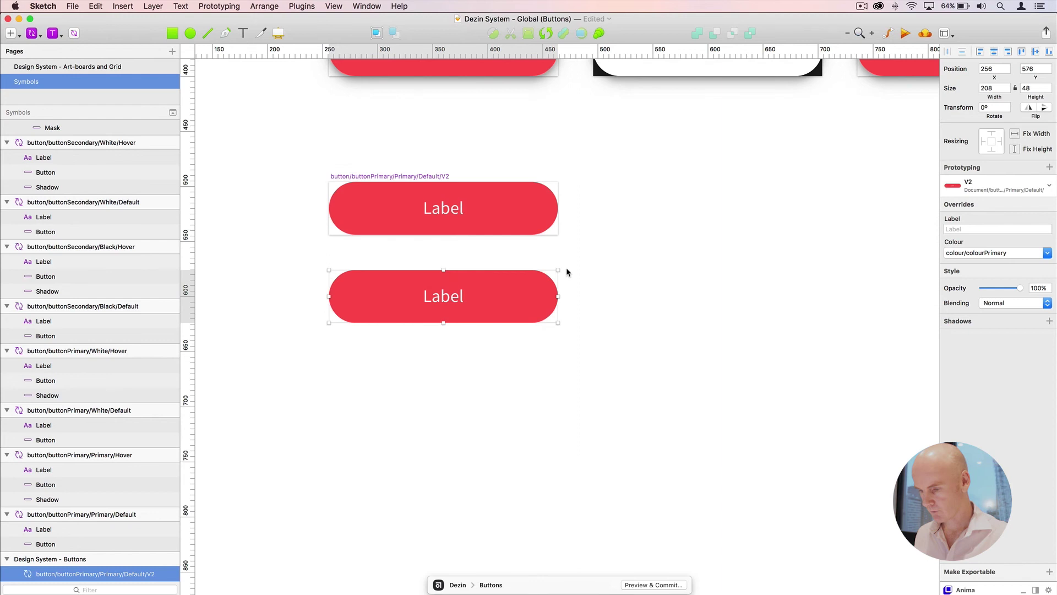
click(684, 259)
Try colourSecondary1 as the new instance's Colour override, and settle on colour/colourSecondary4
click(522, 290)
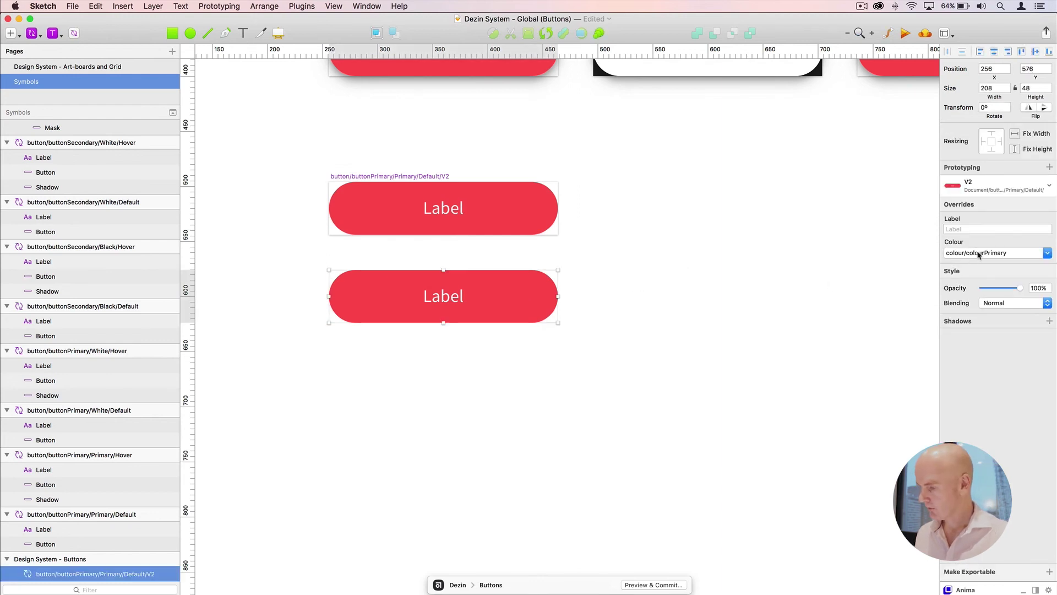
click(979, 255)
click(985, 376)
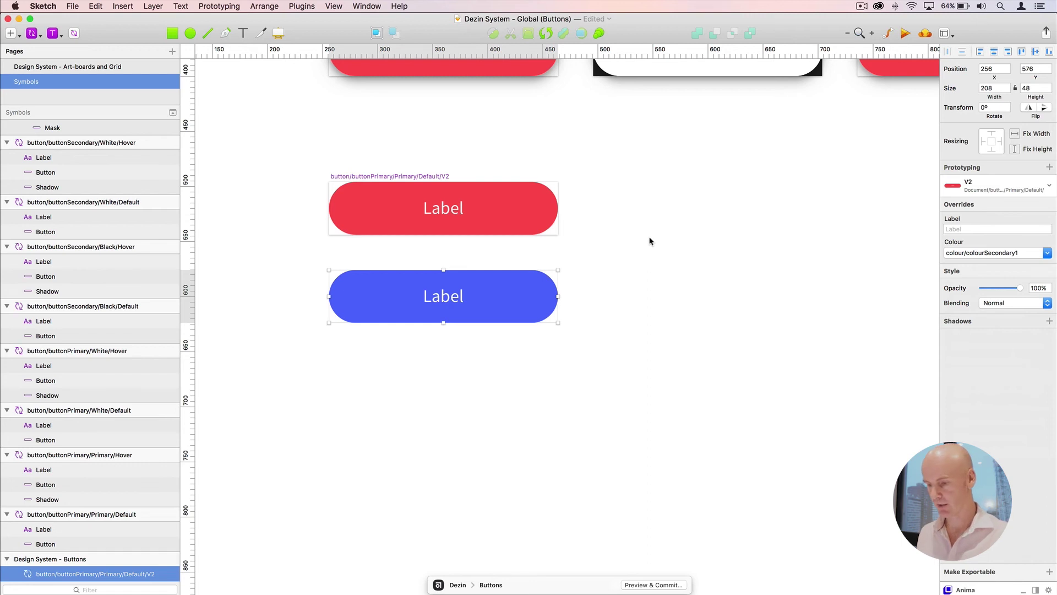
click(986, 254)
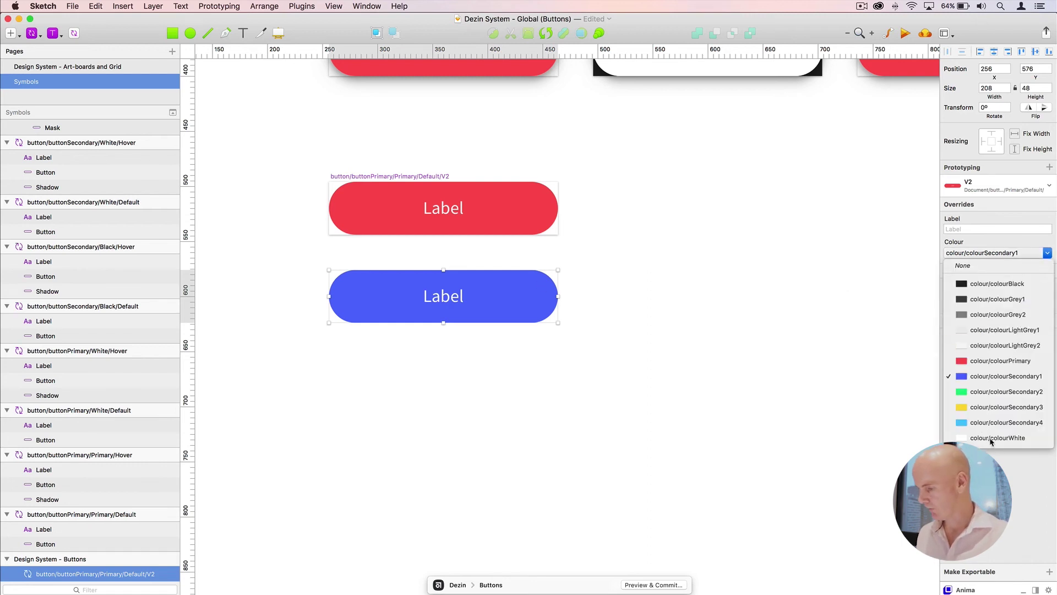
click(996, 422)
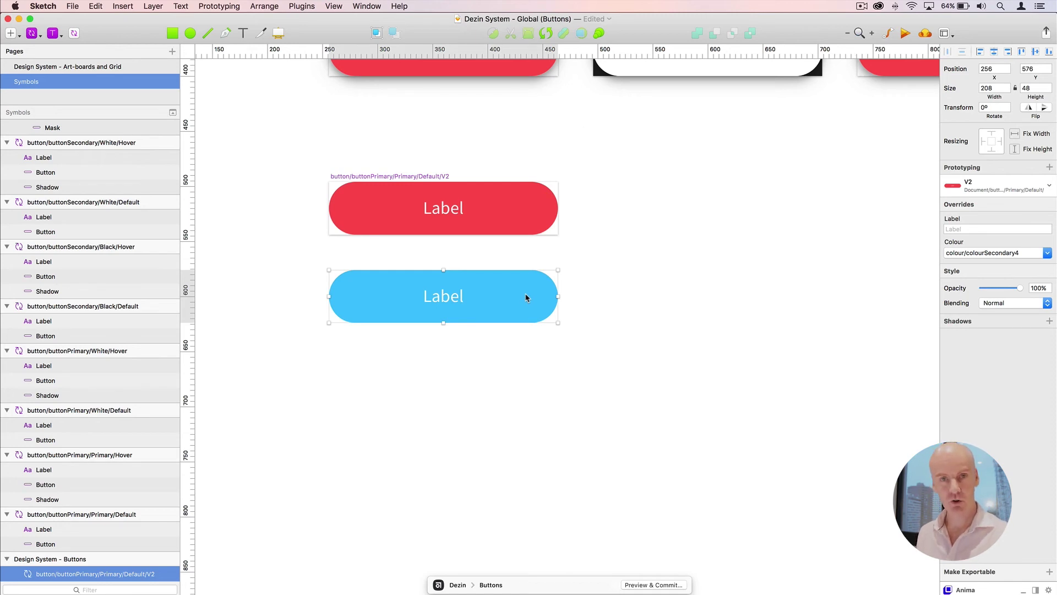
click(522, 234)
click(497, 298)
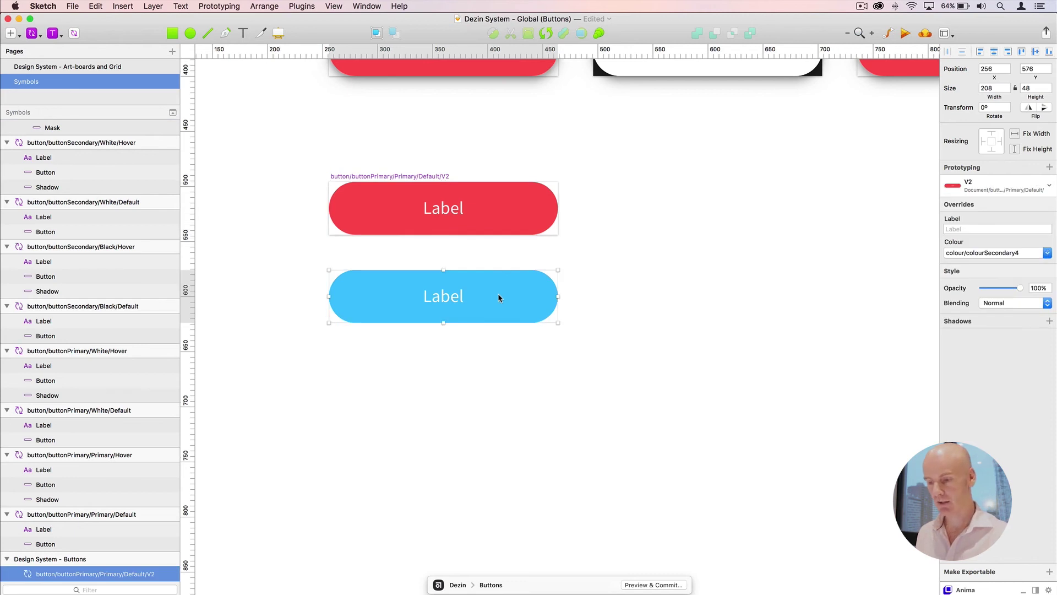
click(493, 209)
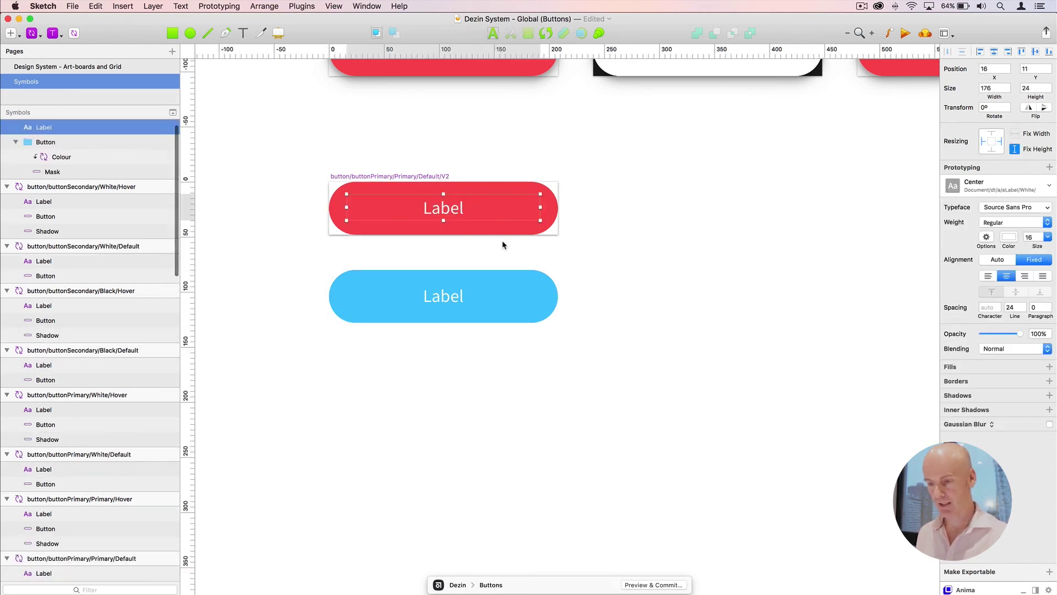
click(501, 237)
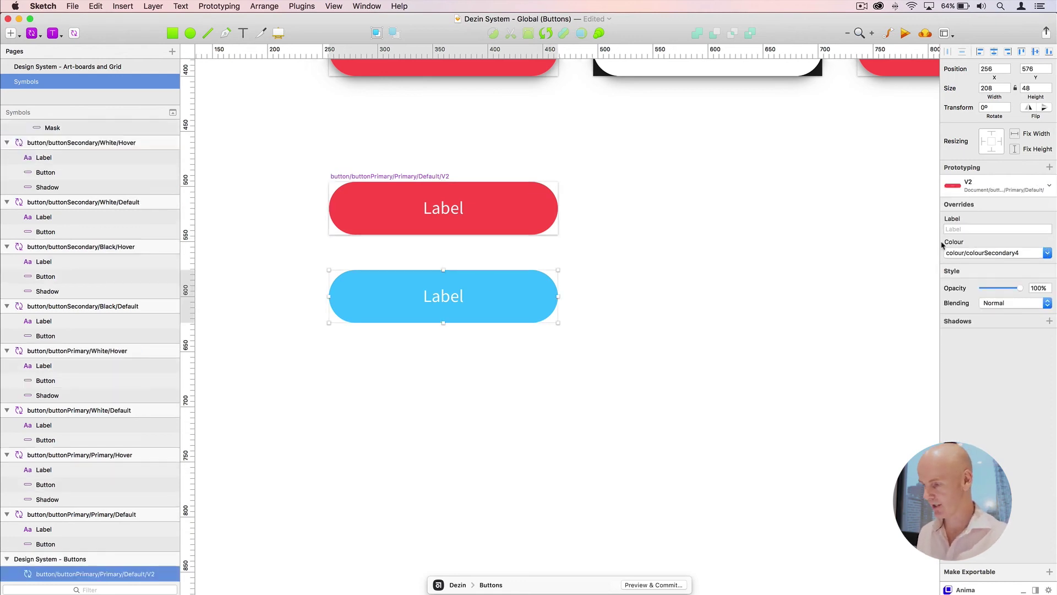
click(986, 254)
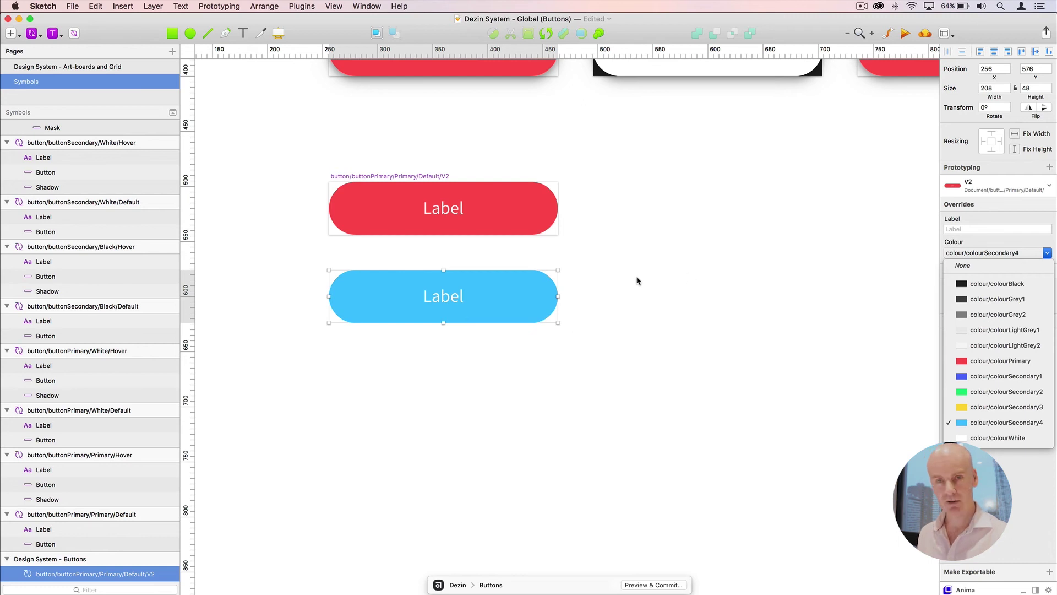
click(637, 281)
key(super+0)
click(410, 217)
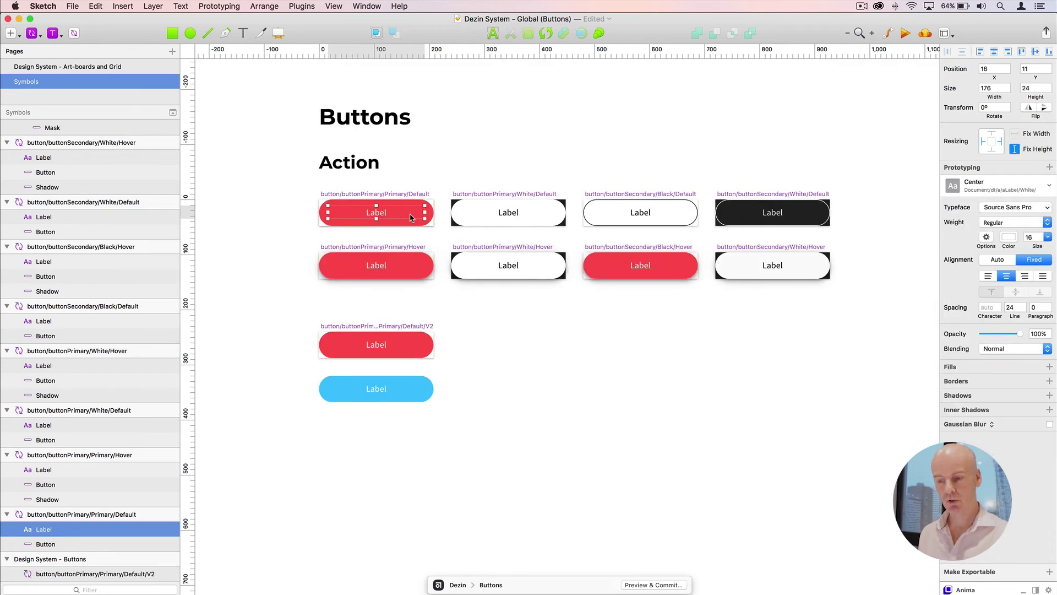
click(559, 367)
scroll(519, 345, down, 3)
scroll(520, 345, right, 1)
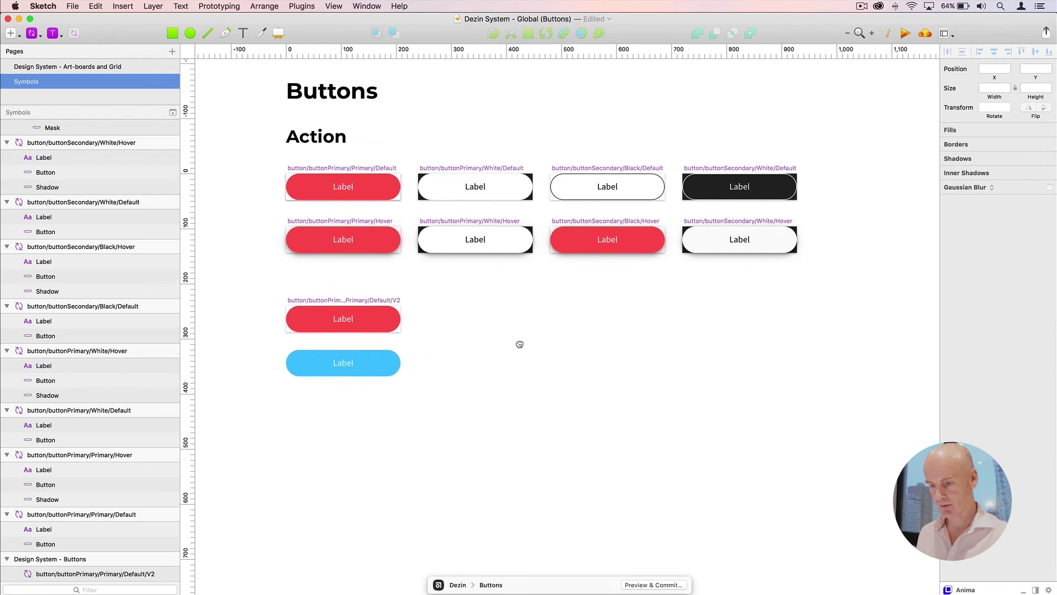
Insert the colour/colourWhite symbol above the Colour layer in the V2 symbol's Button group, covering the whole 208 by 48 button
click(369, 318)
scroll(370, 319, up, 5)
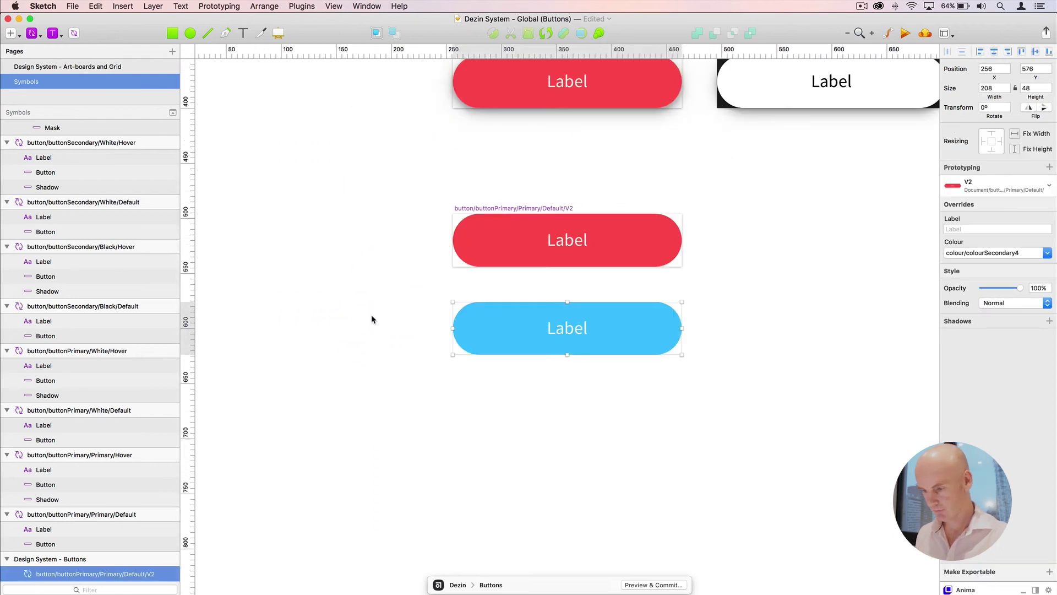
scroll(415, 337, right, 2)
click(424, 245)
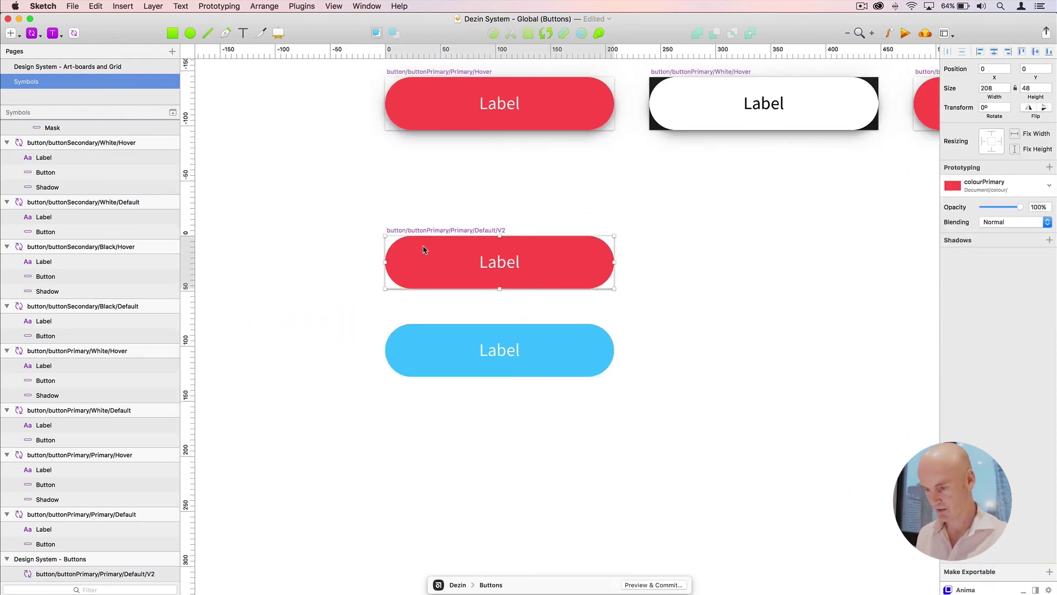
key(super+2)
drag(423, 246, 389, 156)
scroll(116, 132, up, 2)
click(116, 128)
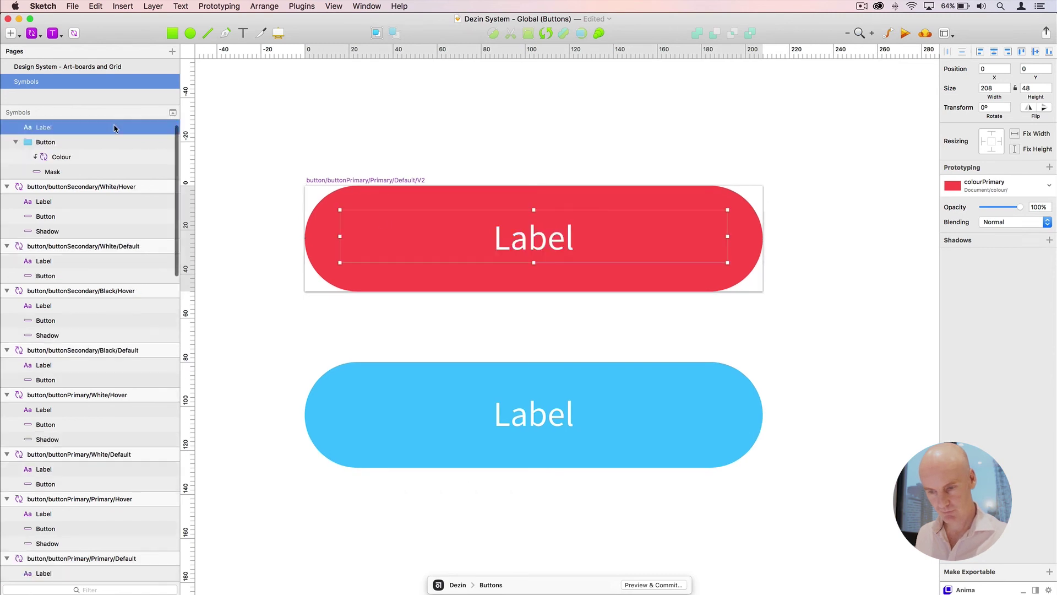
click(85, 157)
click(31, 34)
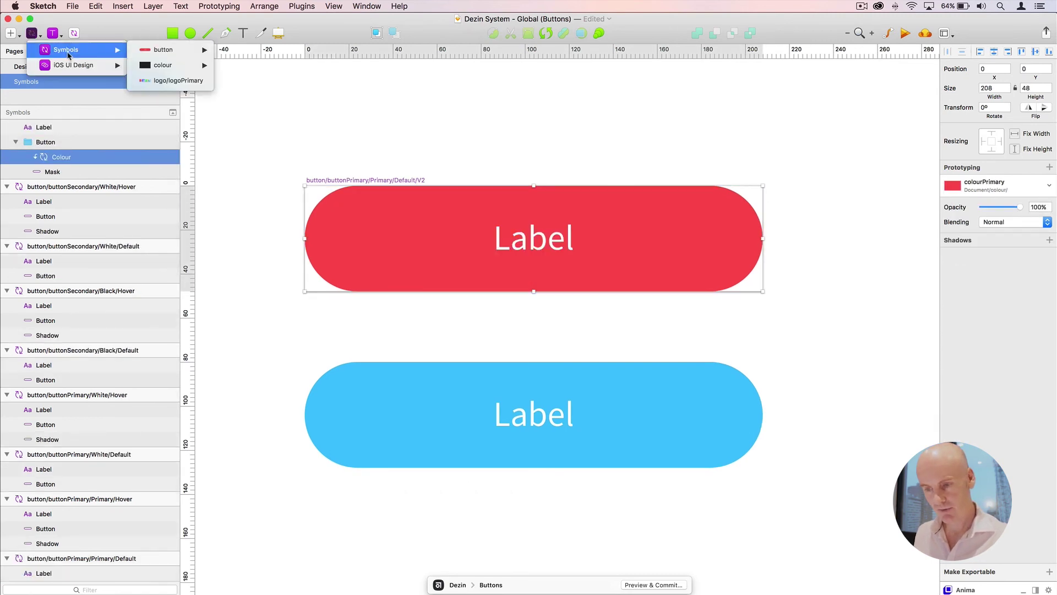
mouse_move(163, 65)
click(264, 220)
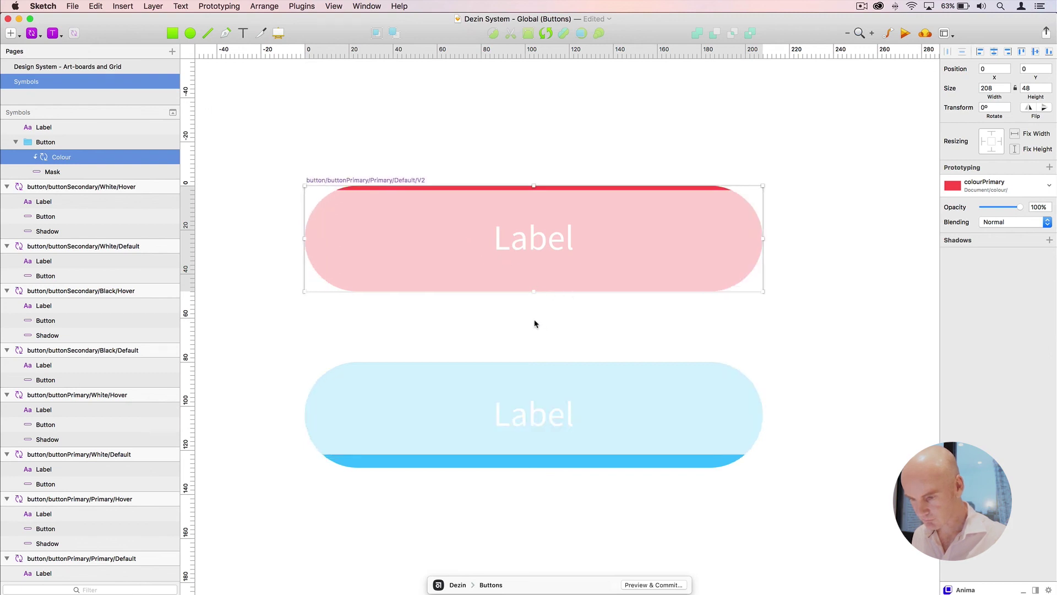
drag(531, 449, 529, 292)
Try 30% opacity for the colour/colourWhite overlay in the V2 symbol, and settle on 20%
click(556, 237)
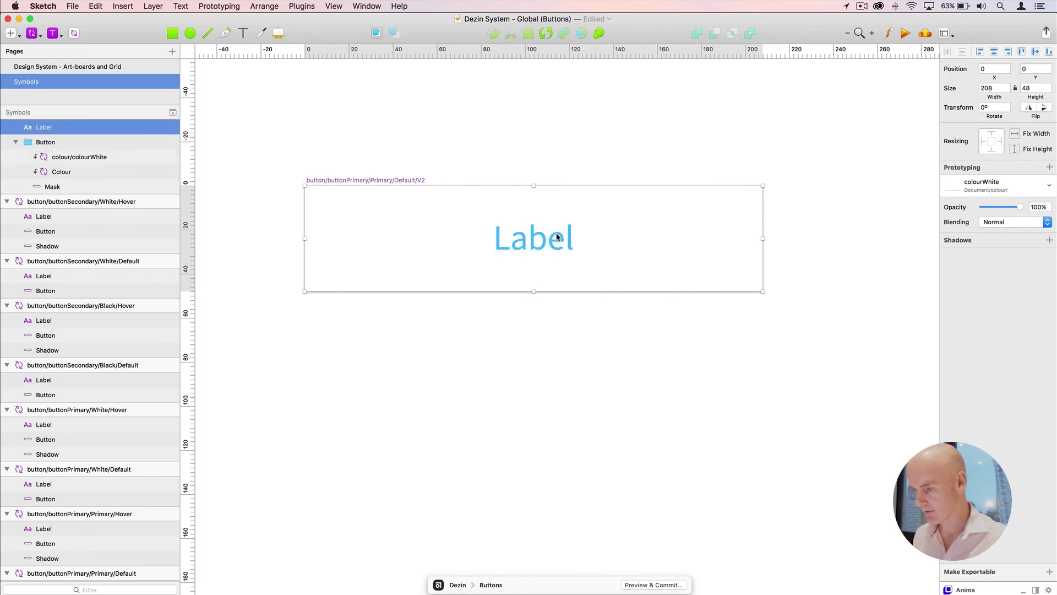
click(632, 207)
click(1034, 205)
text(30)
key(Return)
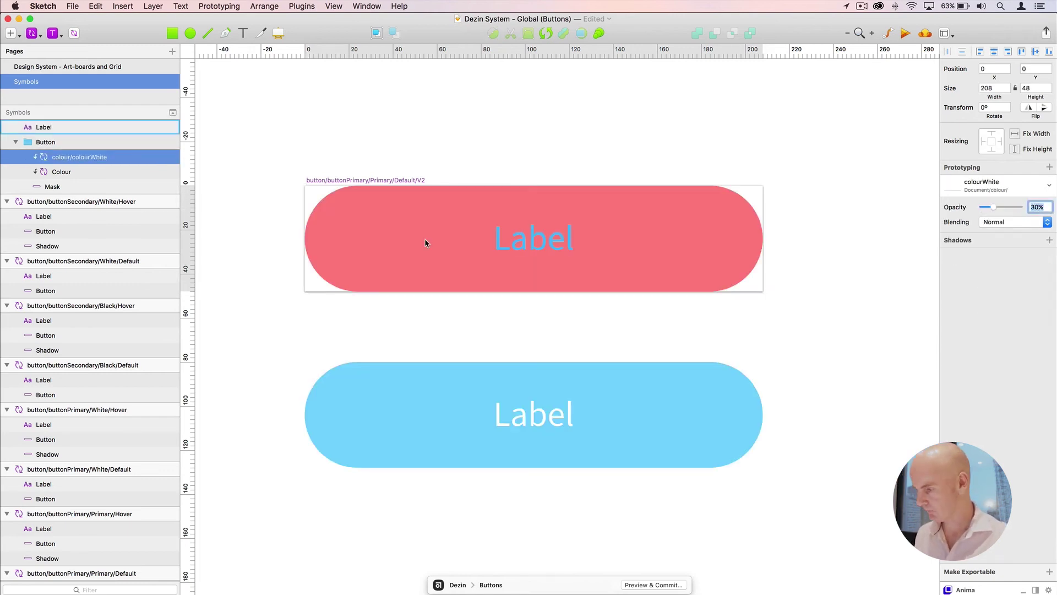
text(20)
key(Return)
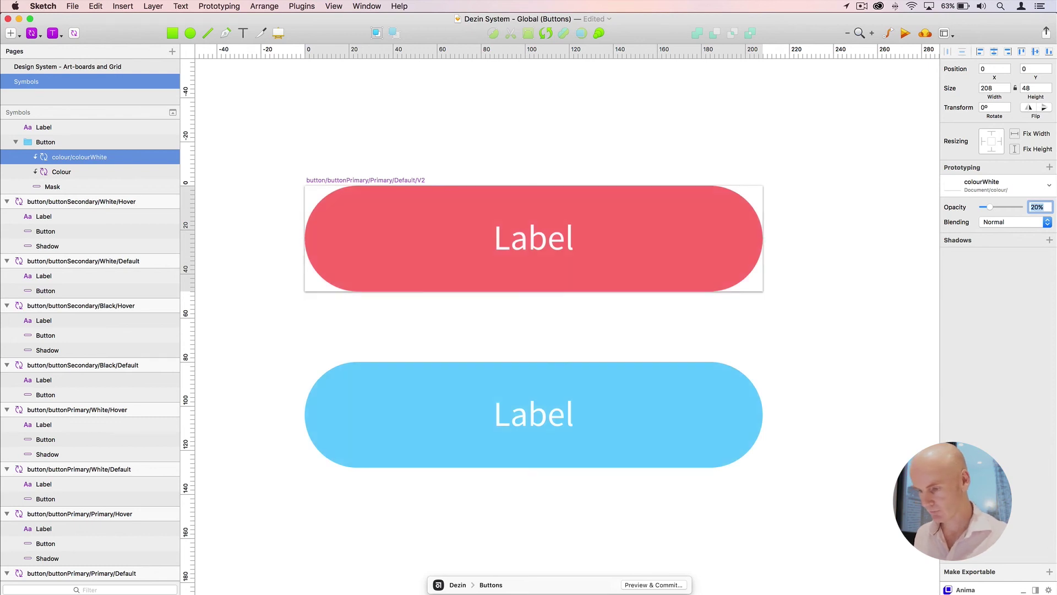
click(659, 125)
Rename the colour/colourWhite overlay layer as Hover and collapse the V2 symbol's Button group
click(452, 195)
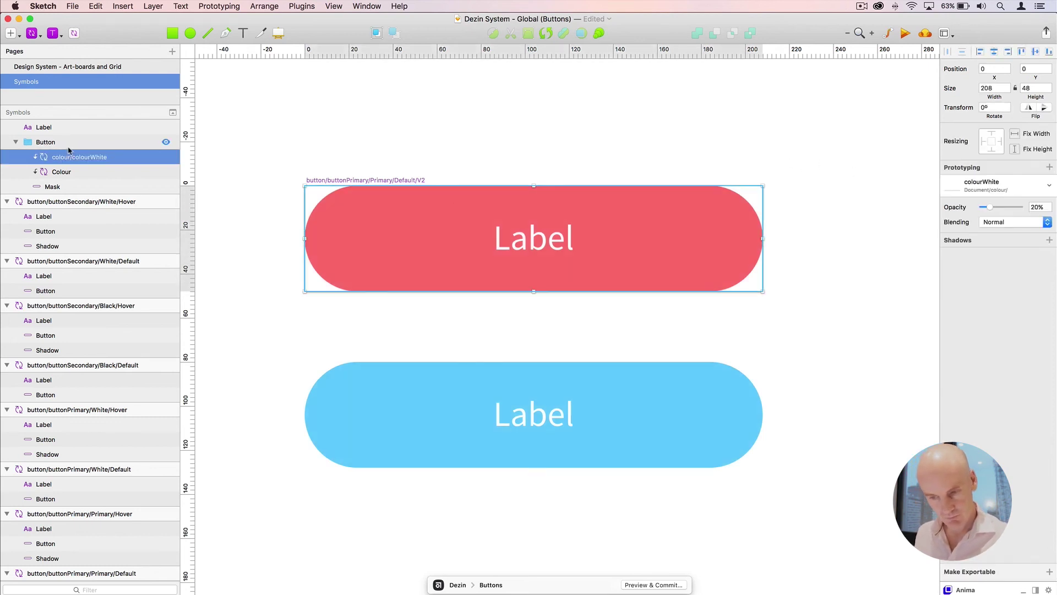
double_click(82, 157)
text(Hove)
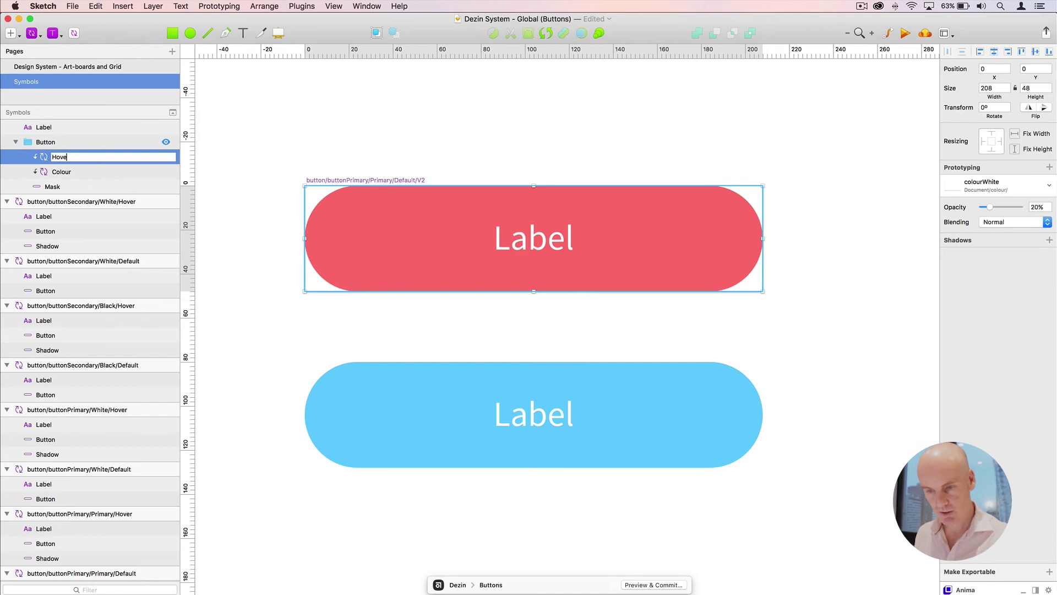
text(r)
key(Return)
click(82, 142)
click(16, 142)
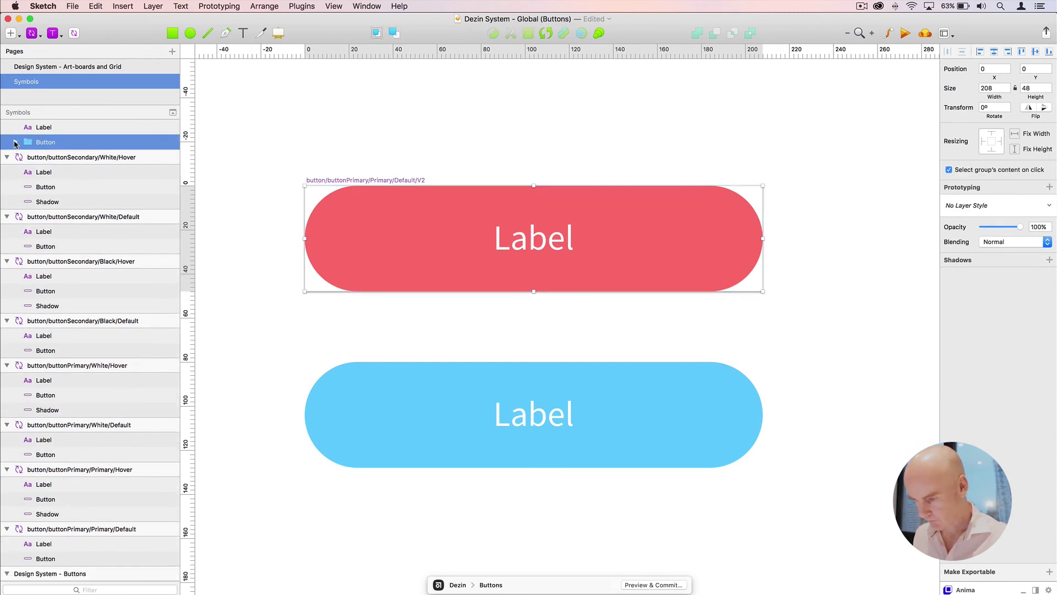
Set the V2 instance's Hover override to None and its Colour override to colour/colourPrimary
click(472, 391)
click(994, 253)
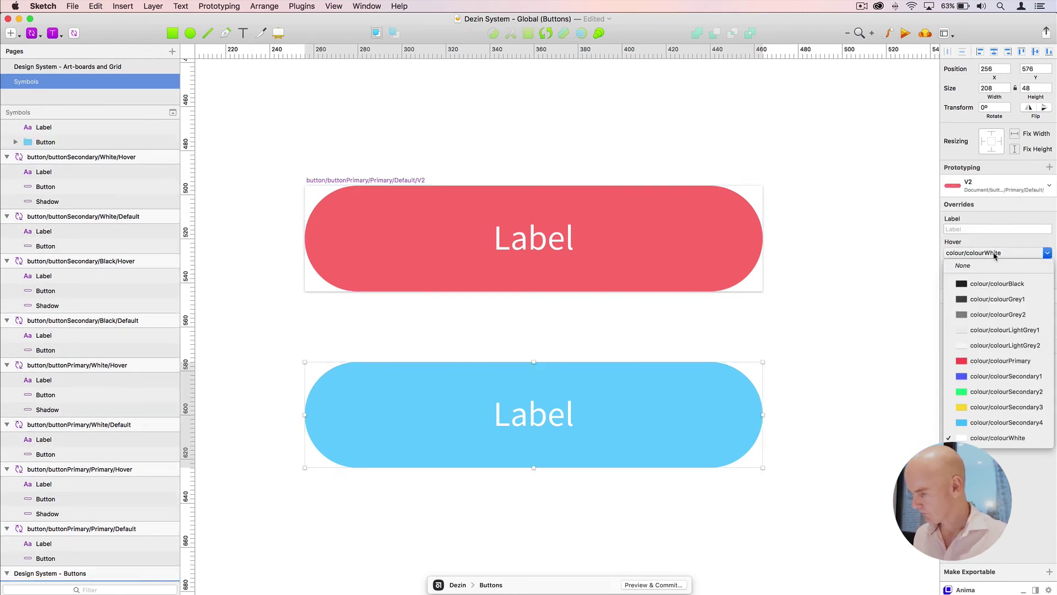
click(968, 265)
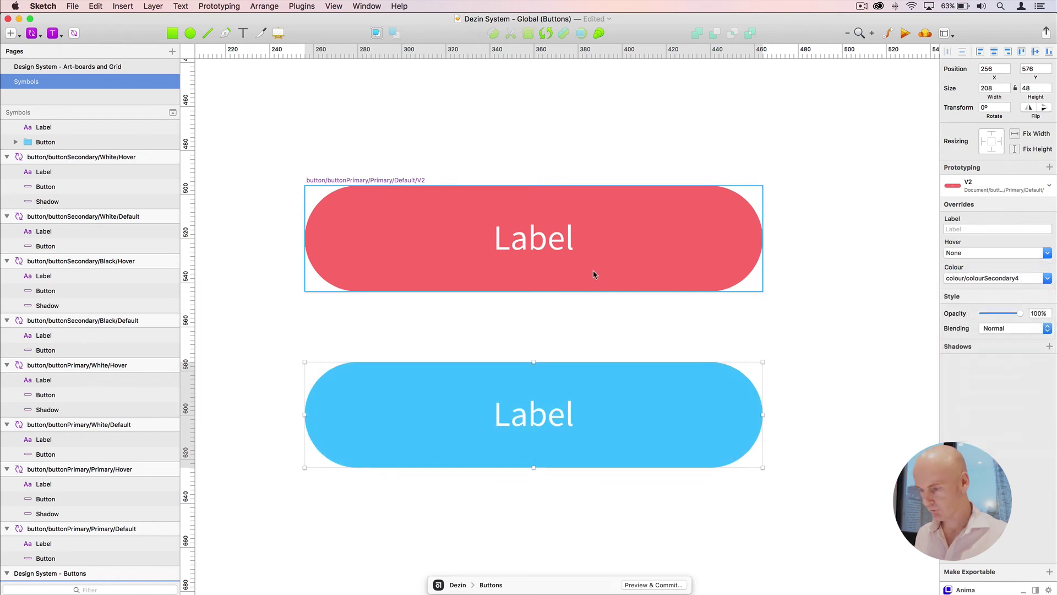
click(993, 278)
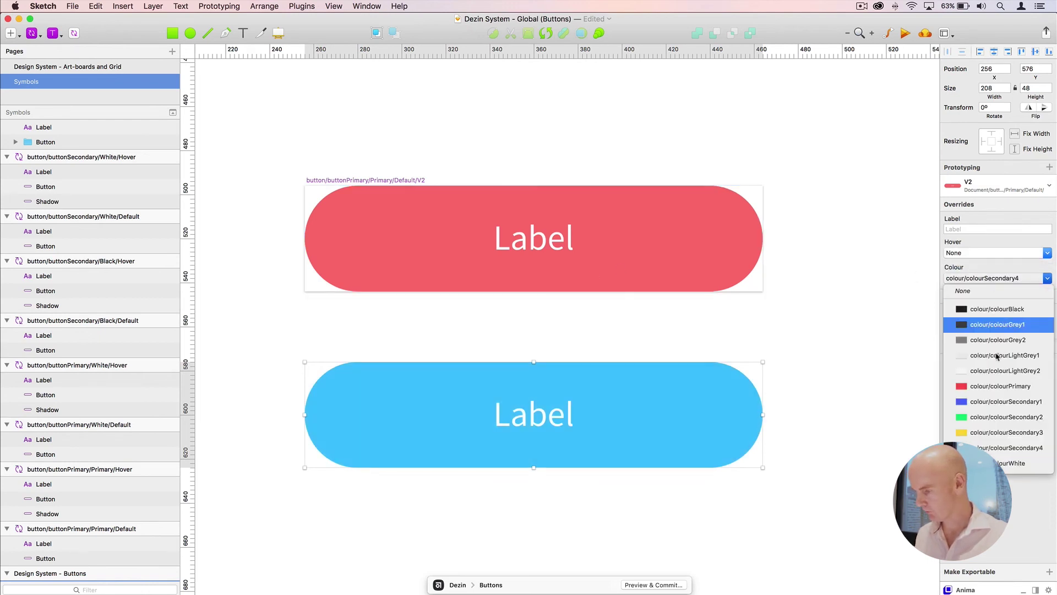
click(997, 386)
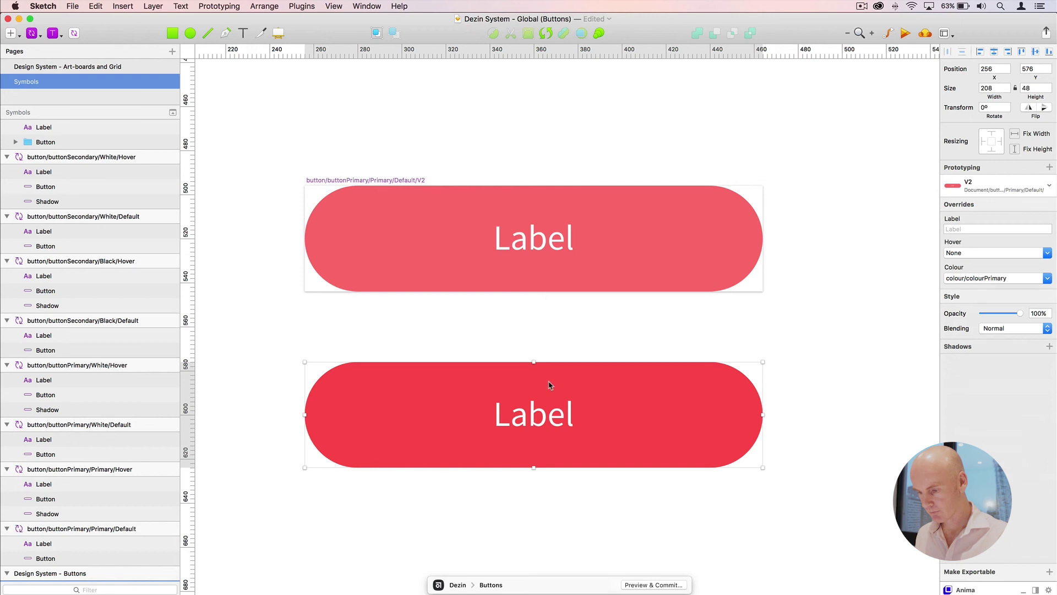
Try colour/colourWhite as the V2 instance's Hover override, and settle on colour/colourSecondary1
click(988, 254)
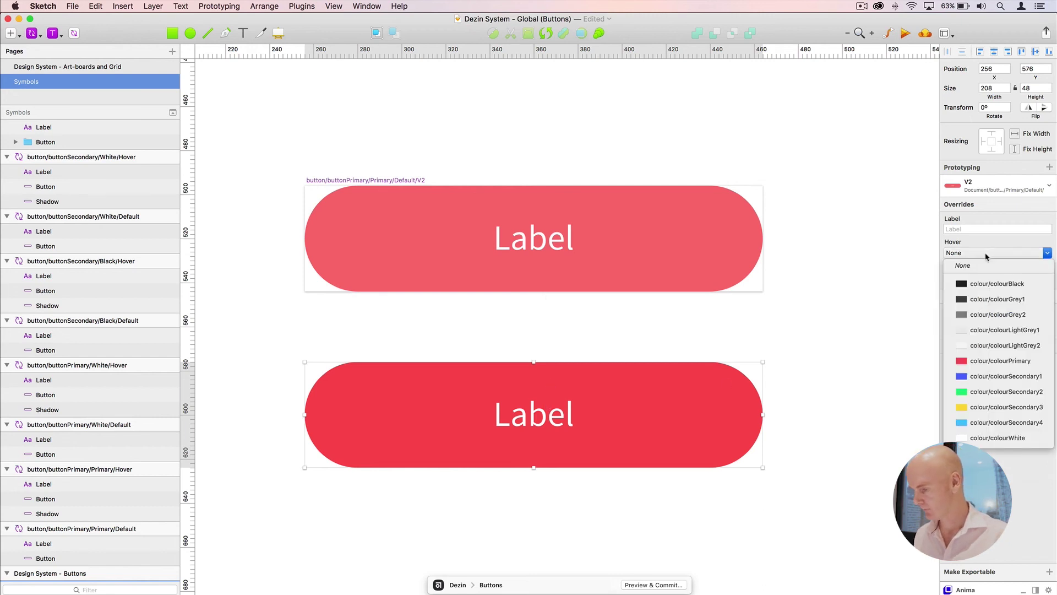
click(997, 437)
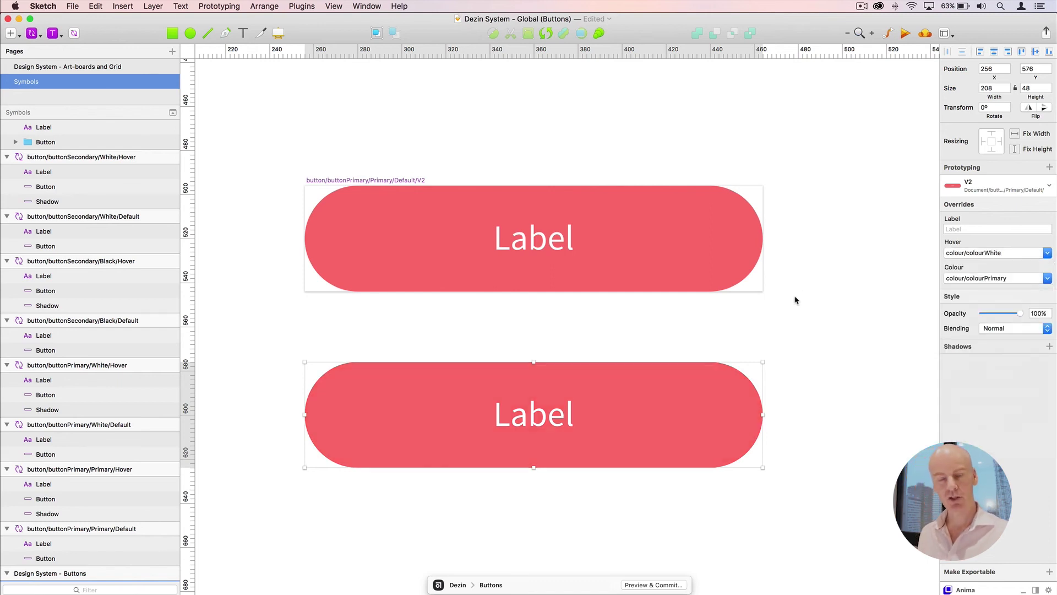
click(998, 277)
click(992, 259)
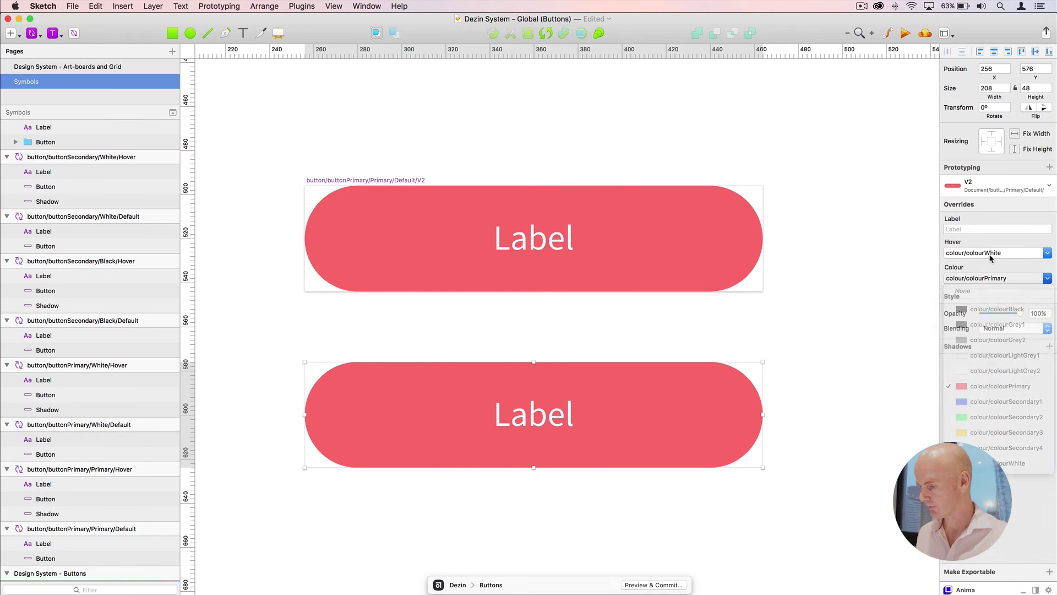
click(992, 255)
click(991, 390)
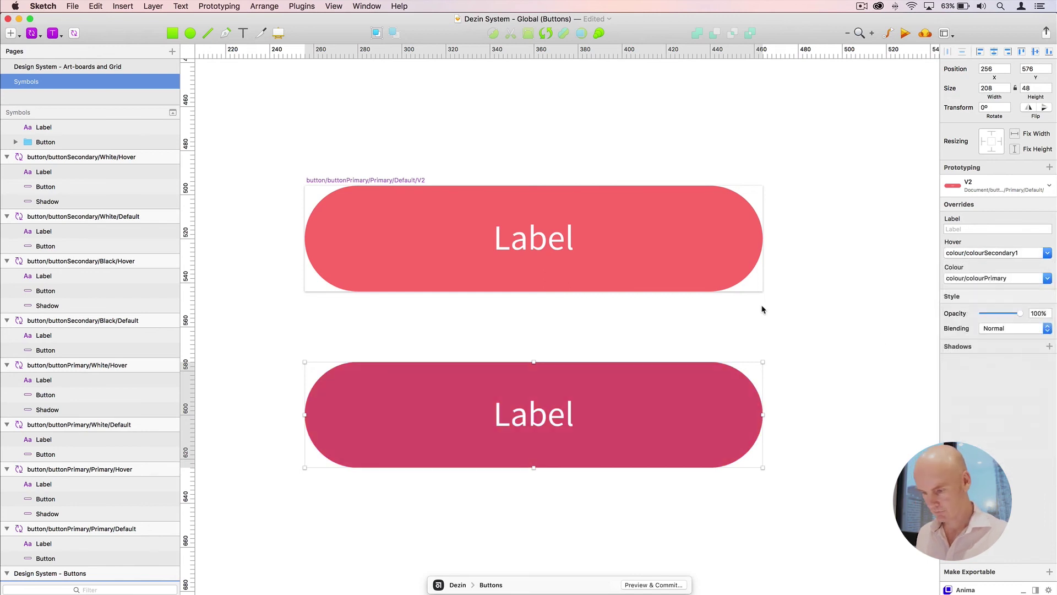
click(819, 286)
Delete the V2 instance and the button/buttonPrimary/Primary/Default/V2 symbol above it
key(super+minus)
key(super+minus)
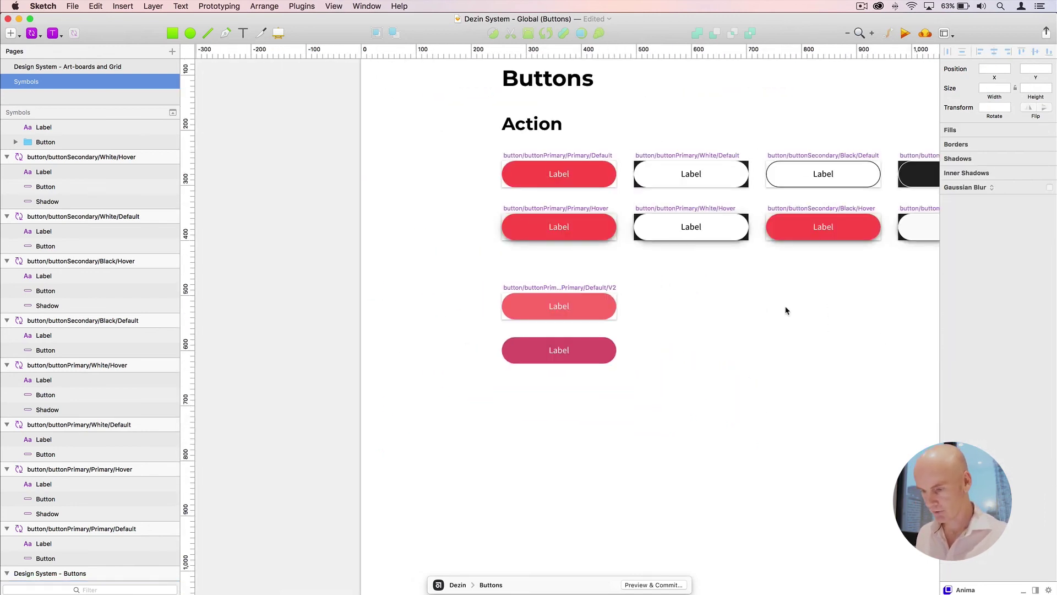
scroll(787, 307, left, 5)
scroll(786, 307, up, 2)
click(322, 408)
click(321, 408)
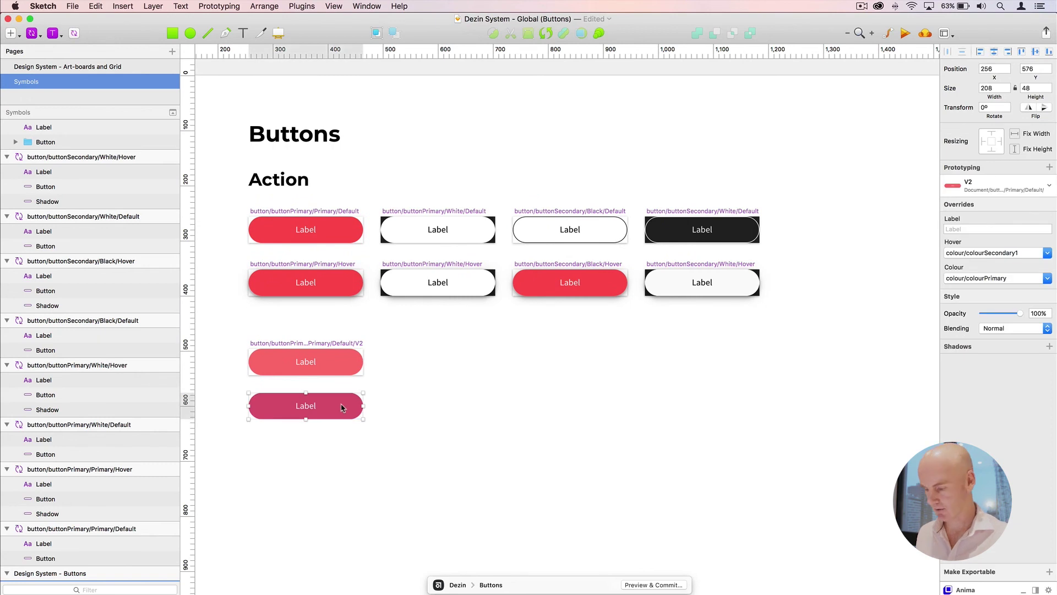
key(Delete)
click(328, 349)
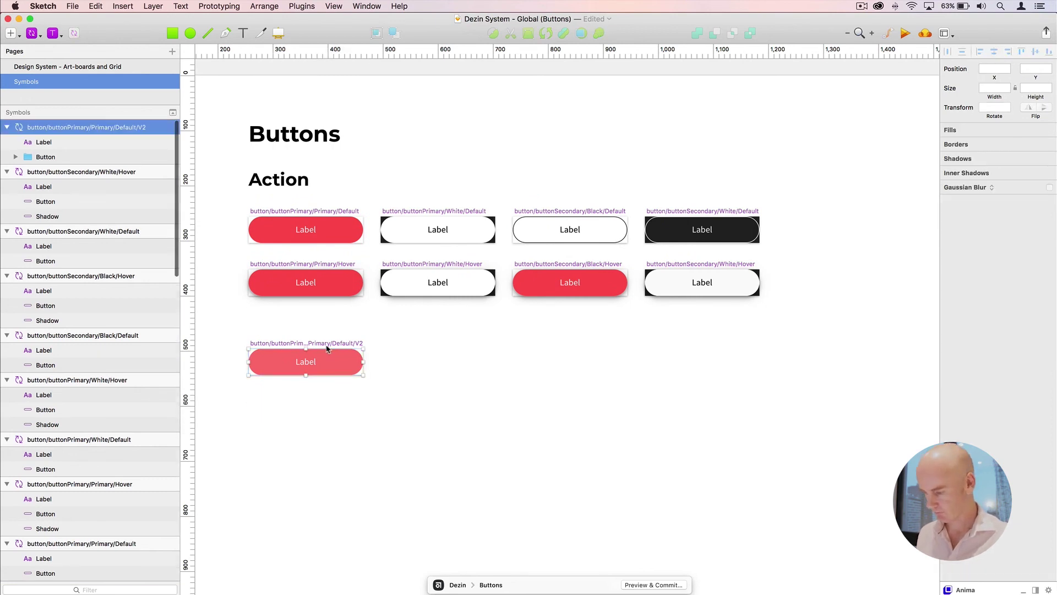
key(Delete)
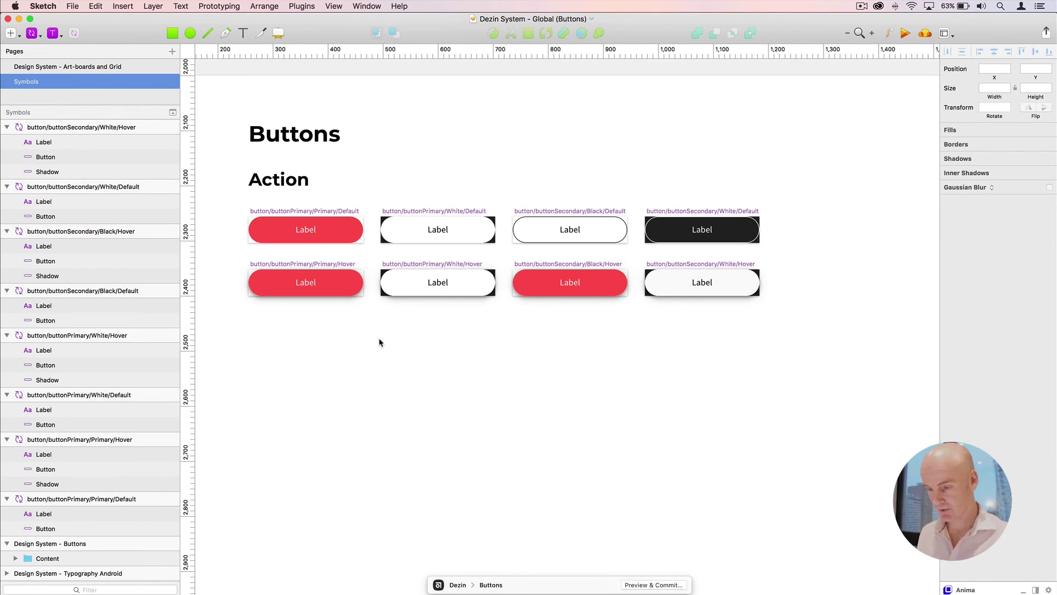
Duplicate the button/buttonPrimary/Primary/Default symbol below its hover version at X 256, Y 2488, and move the copy to the head of the layer list
key(super+plus)
drag(375, 342, 741, 345)
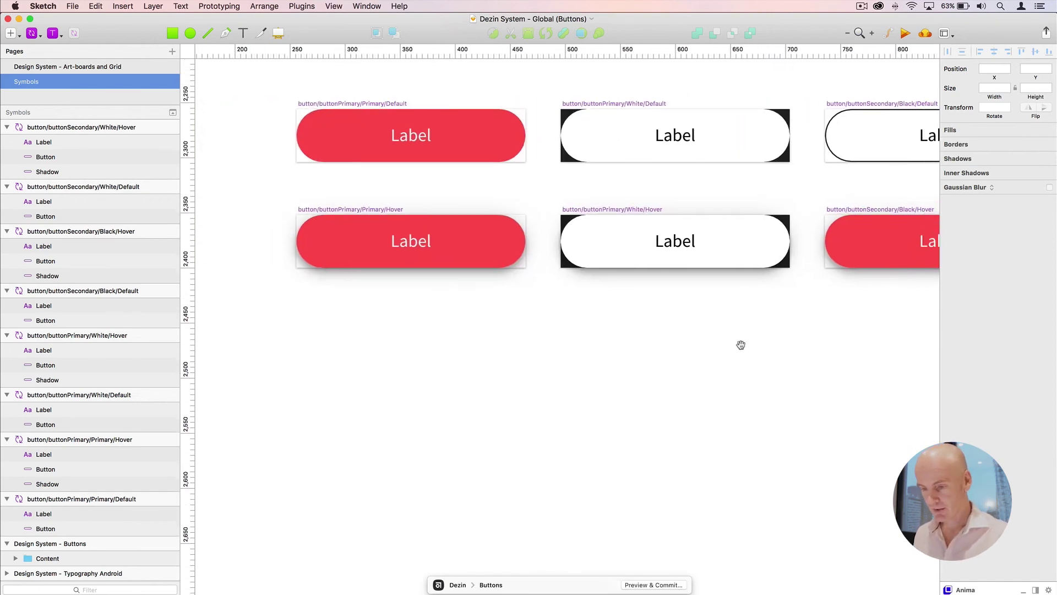
click(350, 103)
drag(349, 104, 345, 359)
key(super+shift+c)
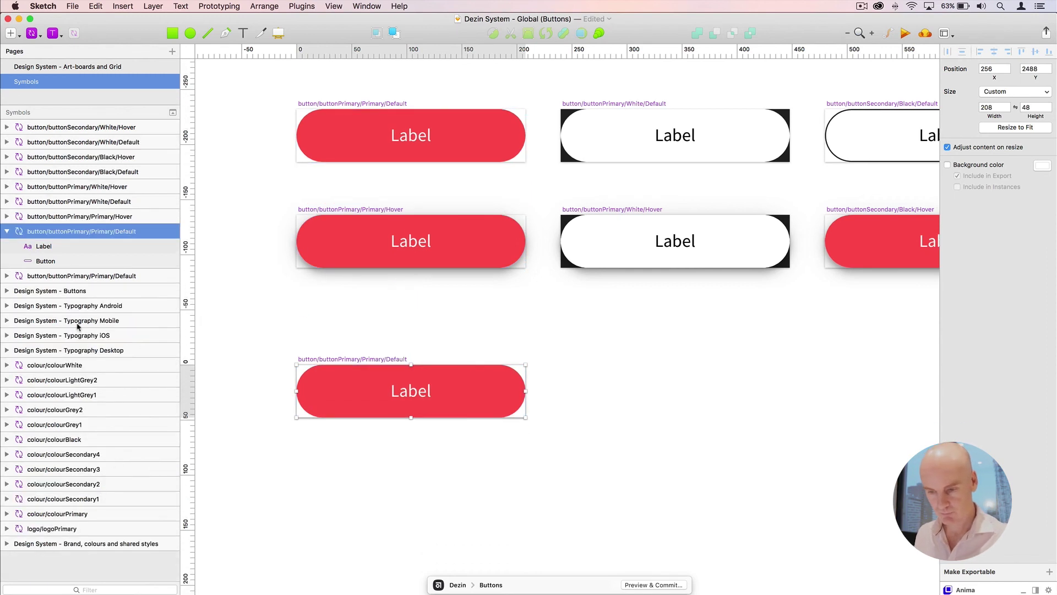
drag(73, 232, 71, 124)
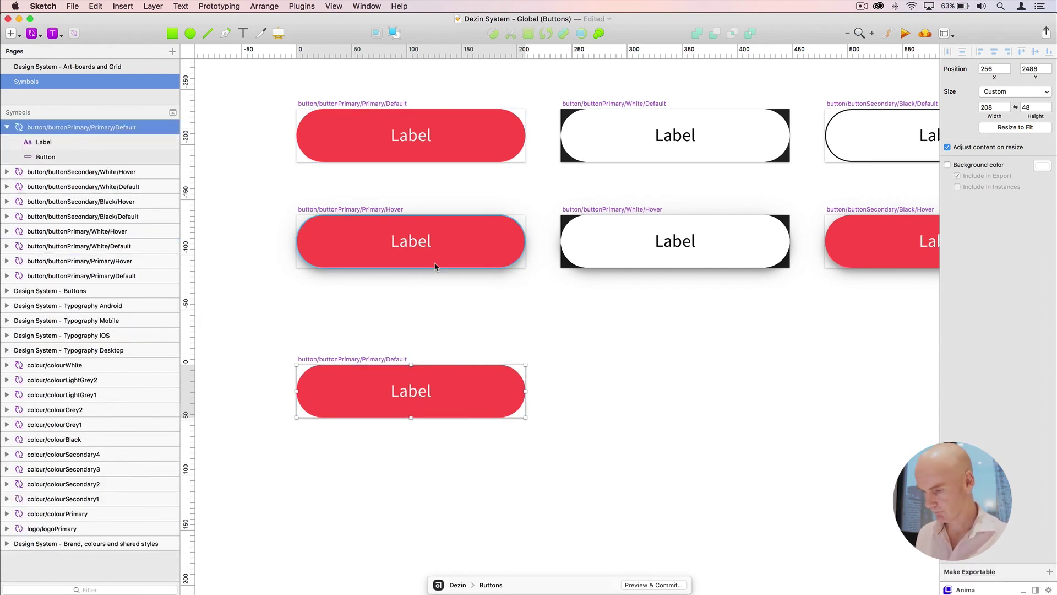
Show the grid and layout columns on the Design System - Buttons artboard, and remove one vertical guide
key(super+plus)
scroll(436, 265, right, 2)
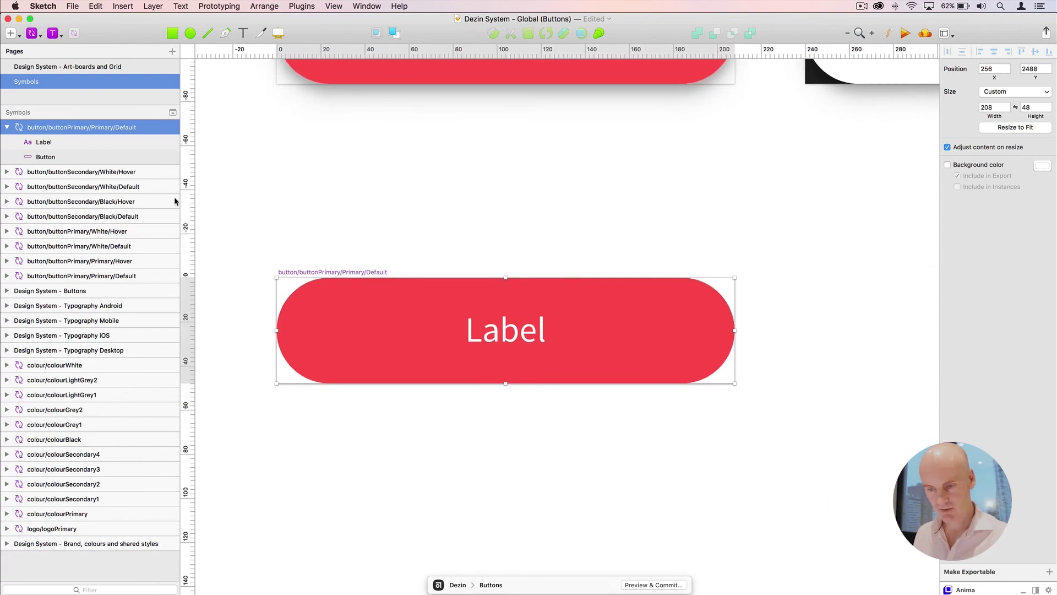
click(332, 137)
key(super+minus)
drag(346, 170, 296, 431)
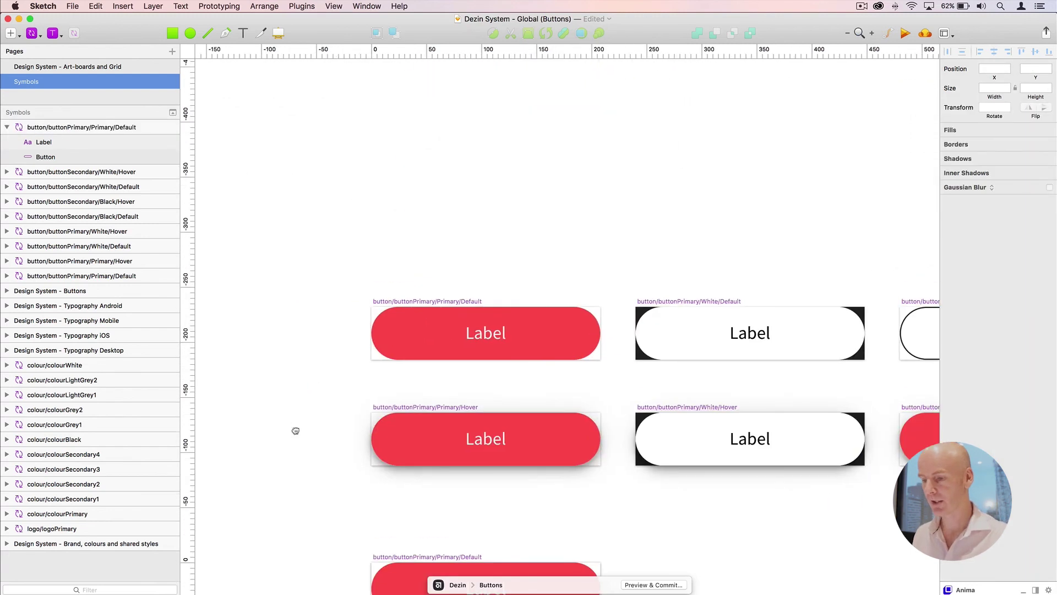
click(447, 237)
key(ctrl+g)
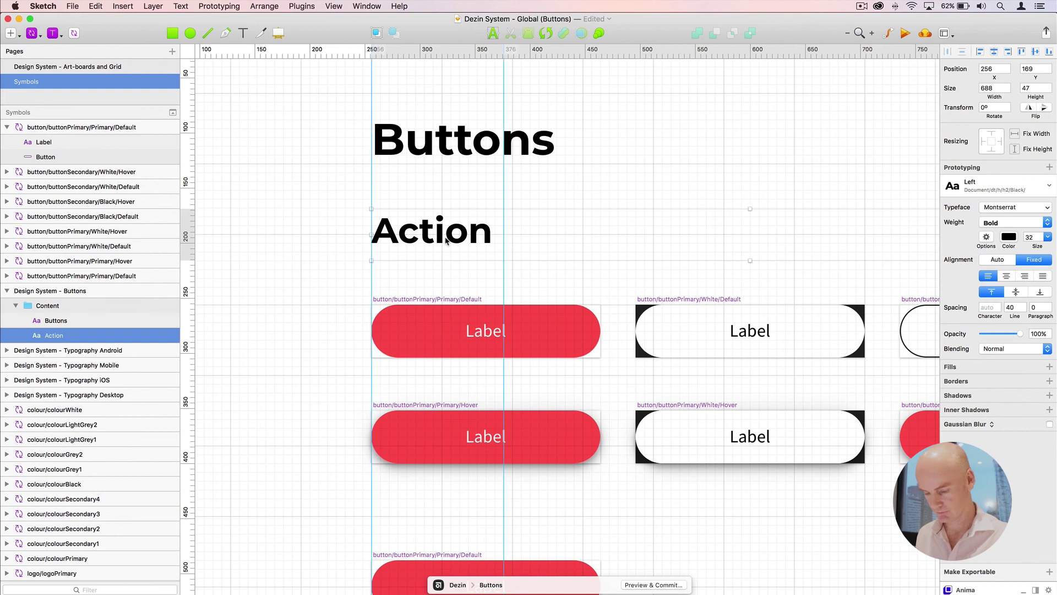
key(ctrl+l)
scroll(327, 382, down, 5)
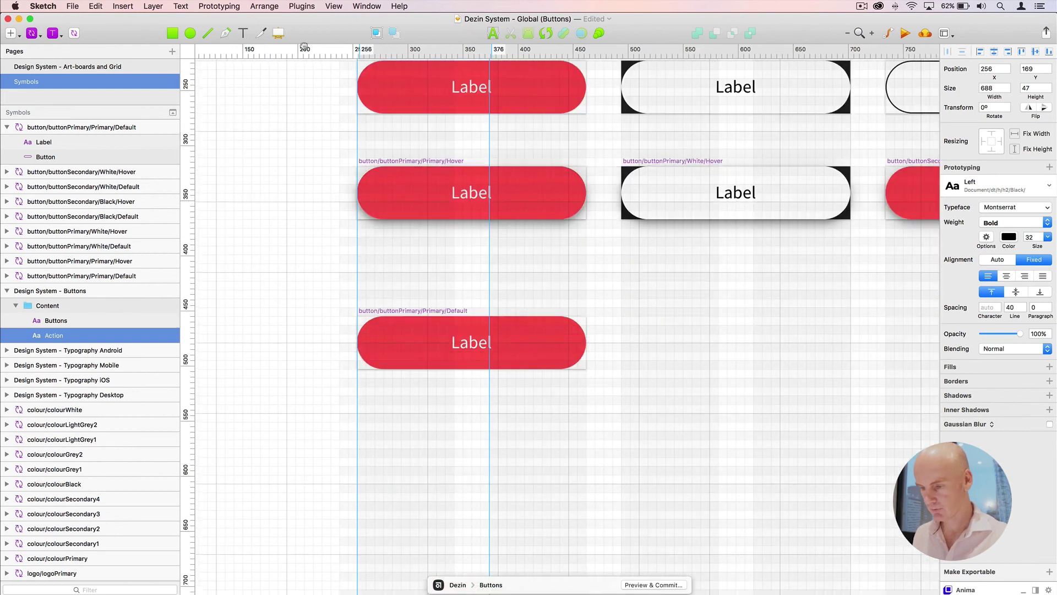
drag(304, 47, 299, 15)
Move the duplicated button/buttonPrimary/Primary/Default symbol up to Y 2480, keeping X at 256
click(406, 186)
key(super+plus)
drag(402, 185, 348, 161)
drag(329, 256, 327, 237)
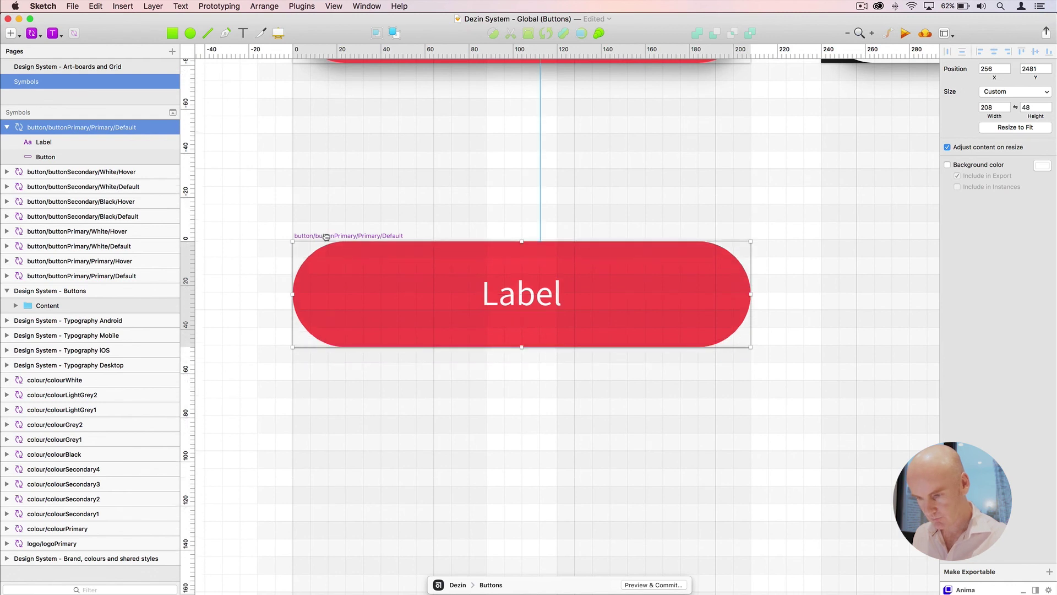
key(Up)
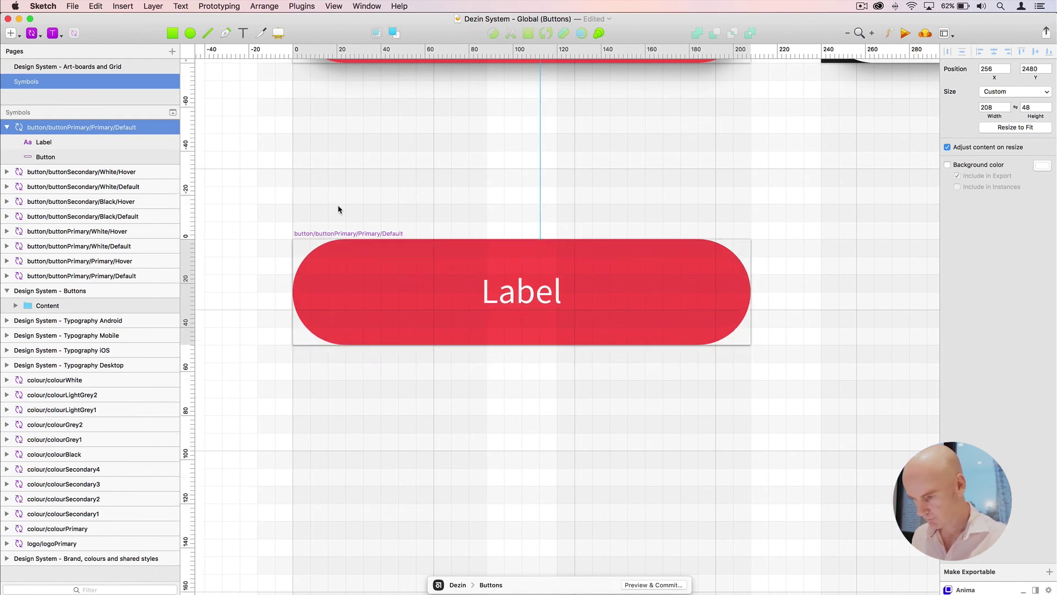
Rename the duplicated primary button symbol as button/buttonPrimary/Primary/Default/V3
click(337, 206)
click(537, 295)
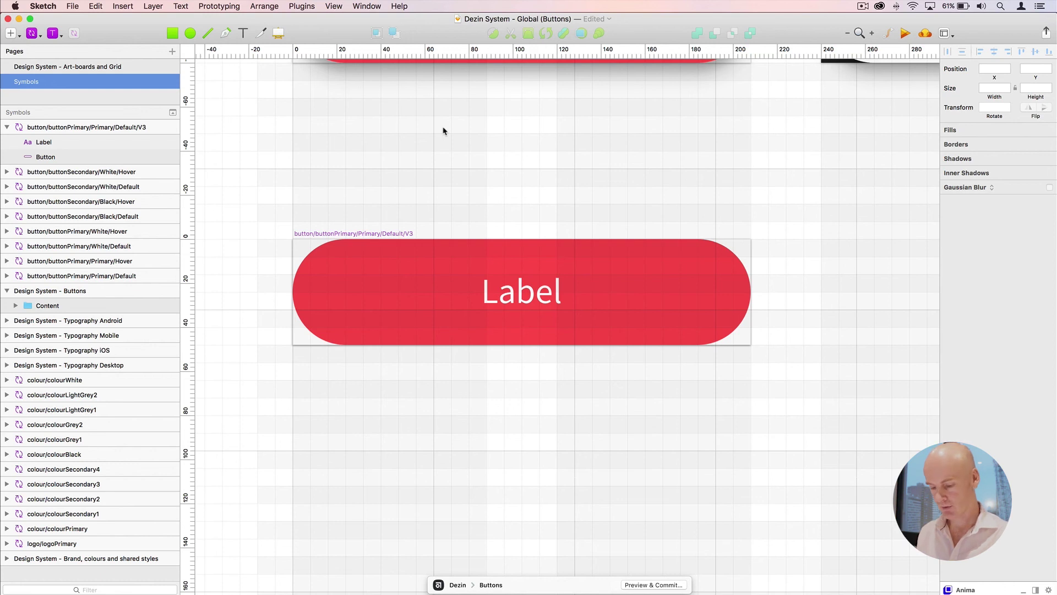
Search Runner's plugin installer for "paddy" to check the Paddy plugin, and close Runner
key(super+apostrophe)
click(514, 162)
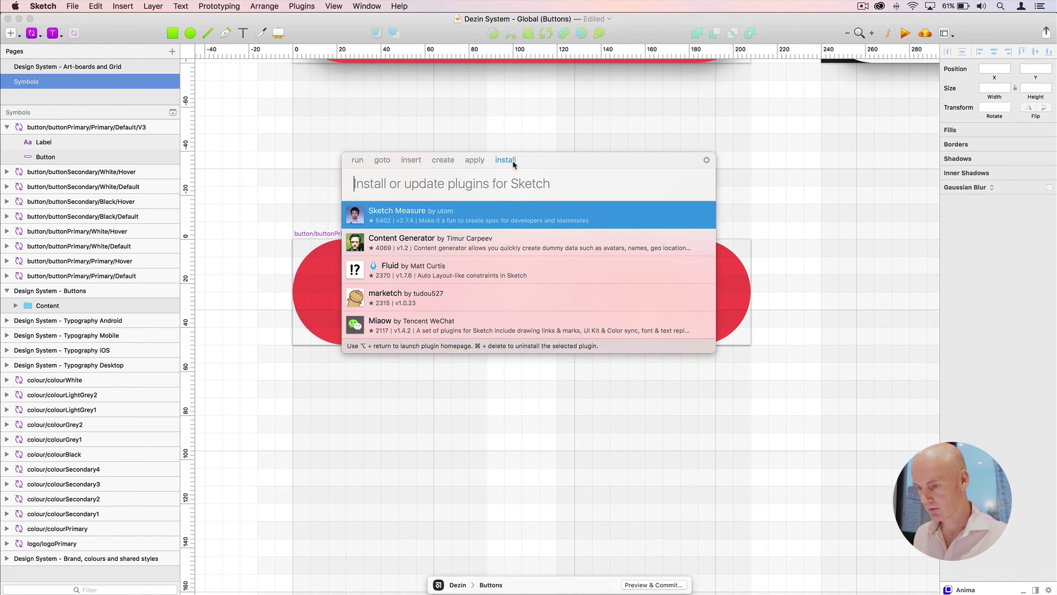
text(paddy)
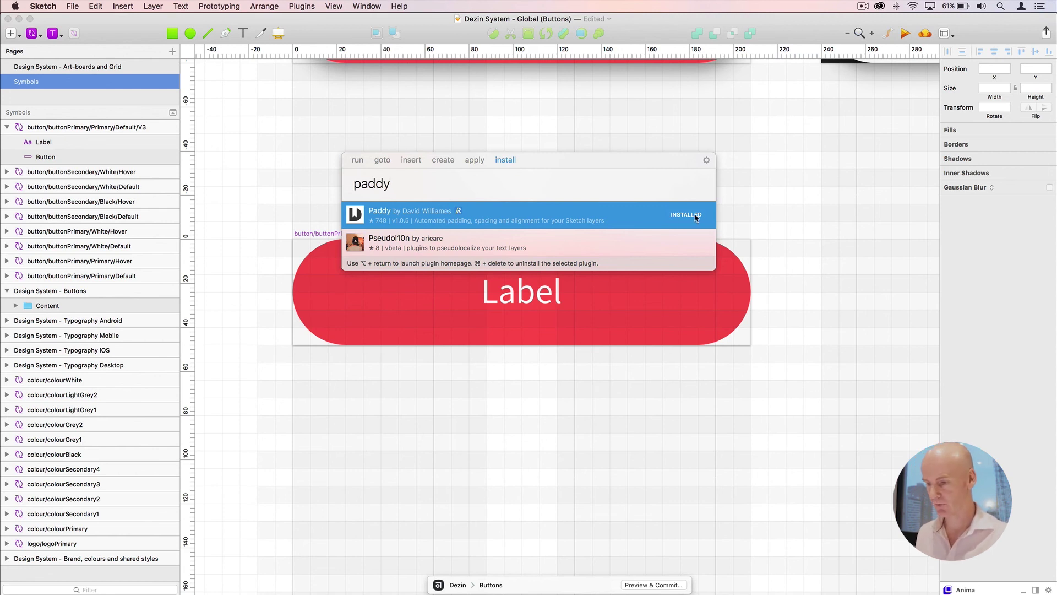
key(Escape)
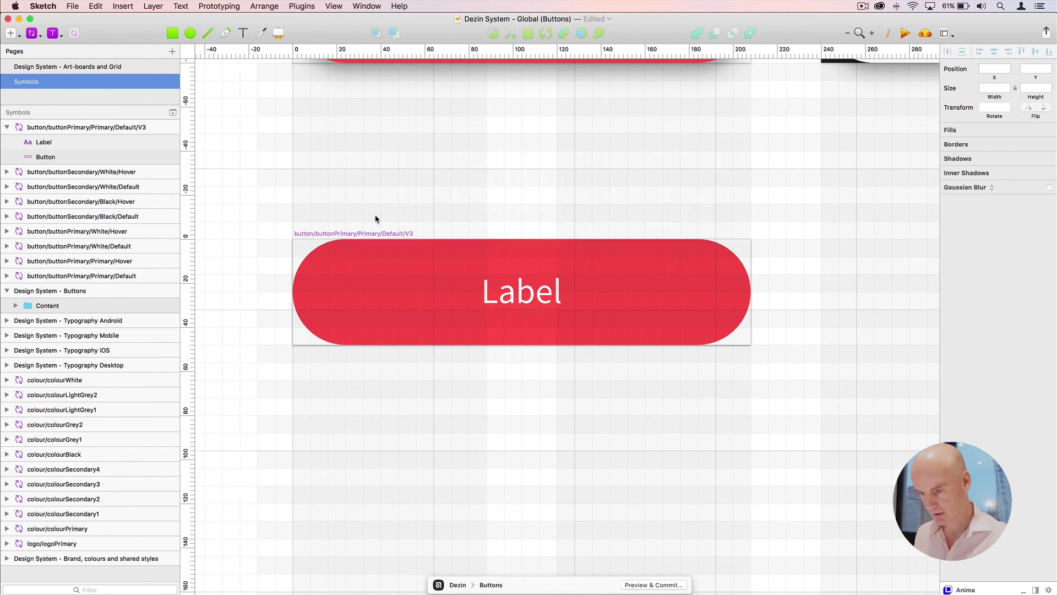
Apply Paddy padding of 10 20 to the Button layer in the V3 symbol
click(364, 247)
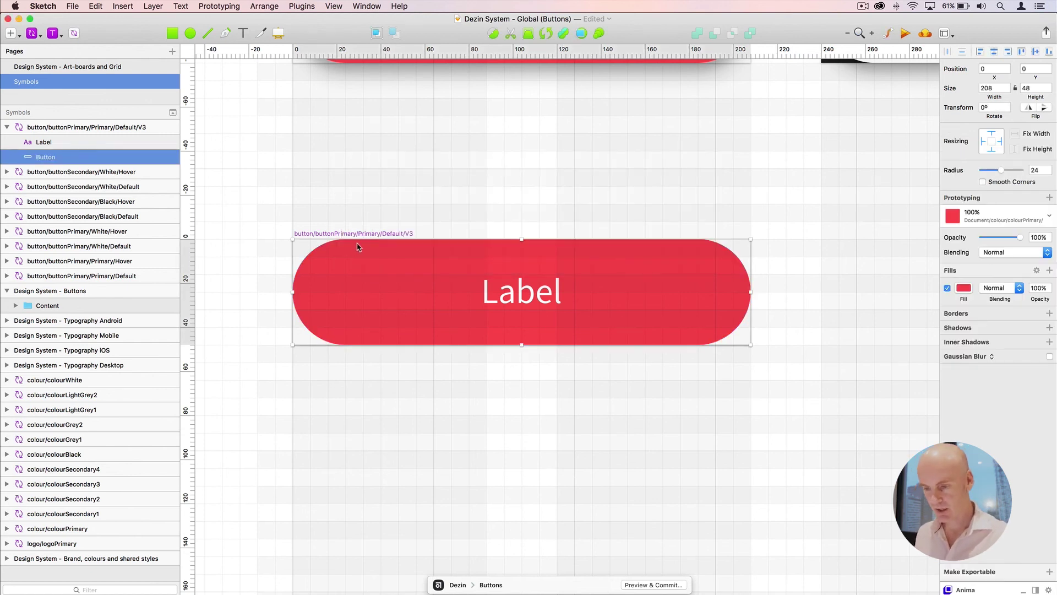
click(302, 6)
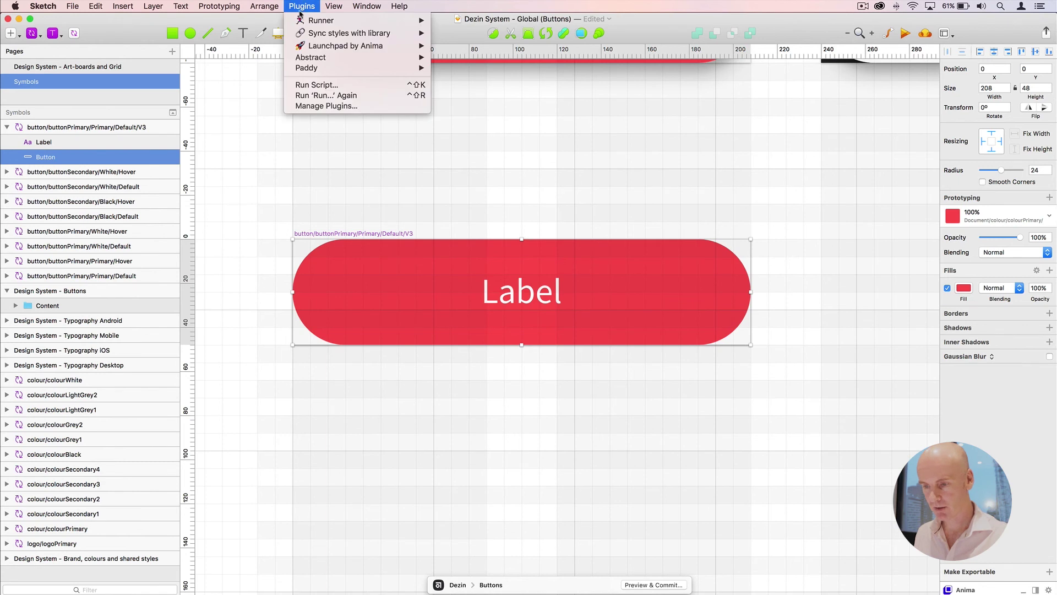
mouse_move(337, 71)
click(485, 68)
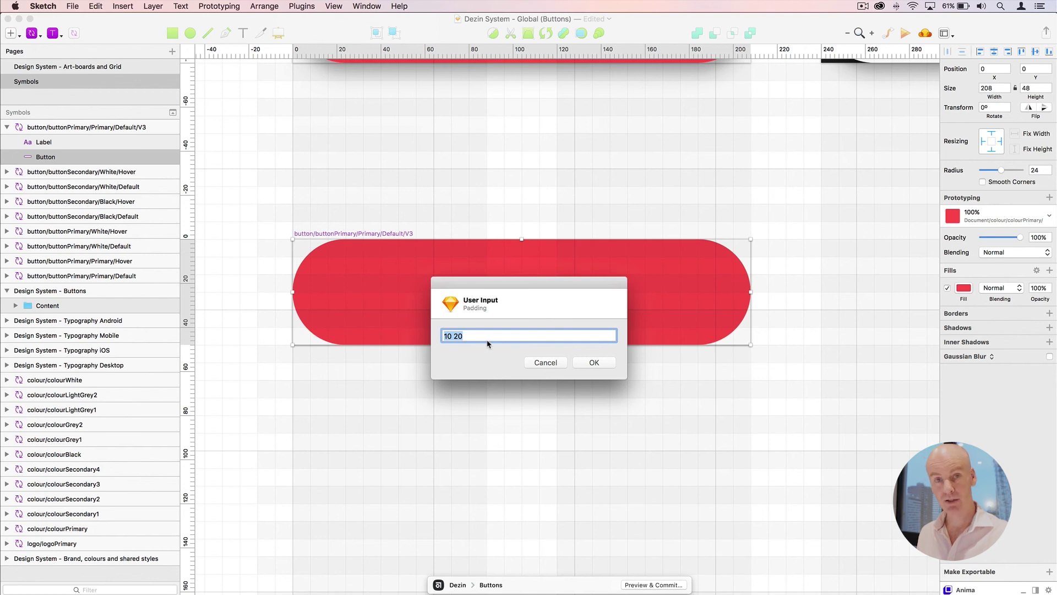
click(594, 362)
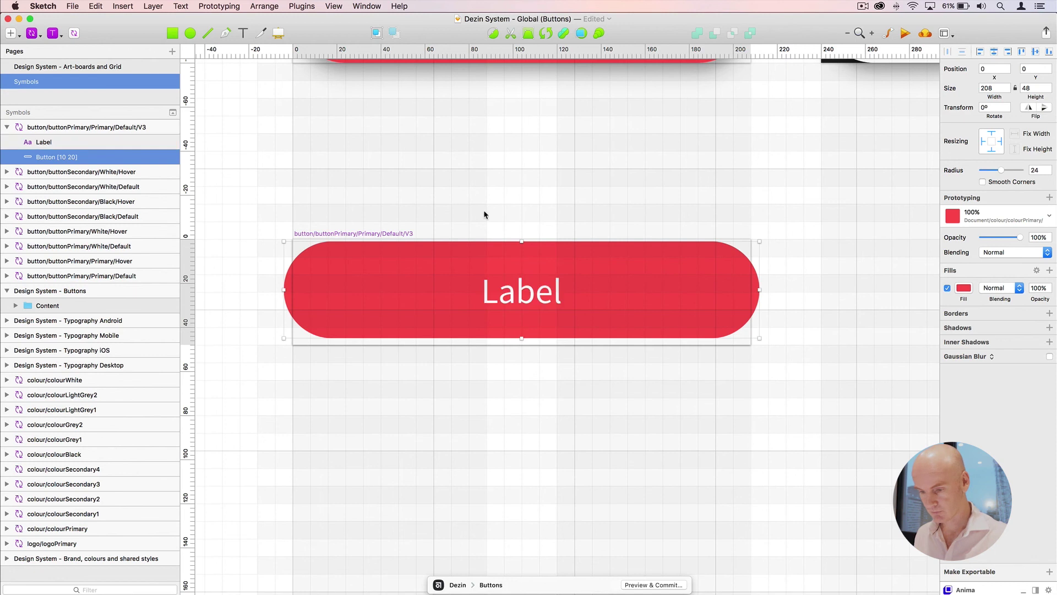
click(480, 211)
Set the V3 symbol's Label text to Auto width so the button shape adapts to it
click(448, 255)
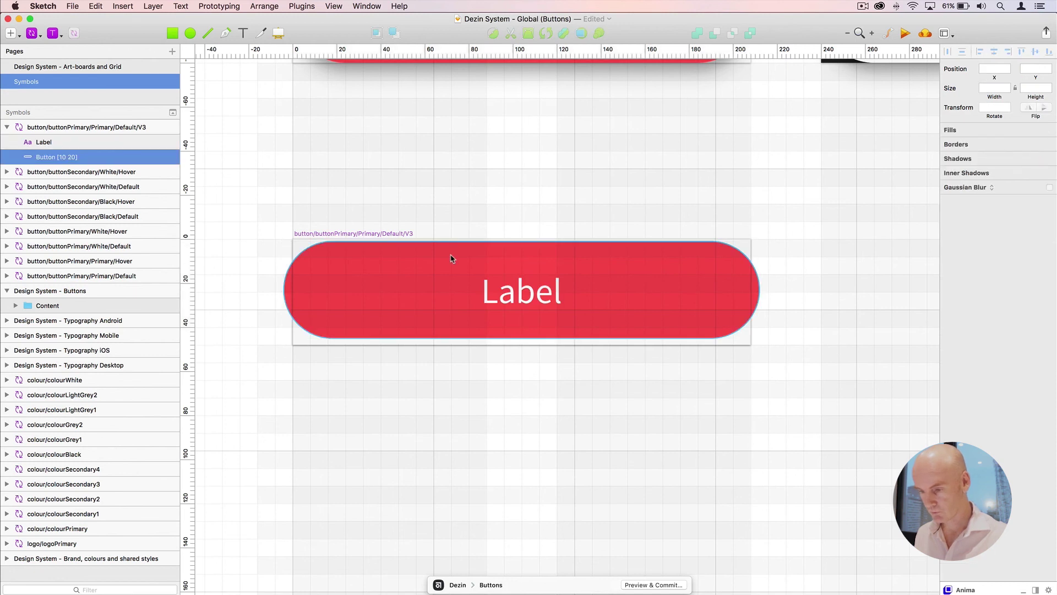
click(495, 288)
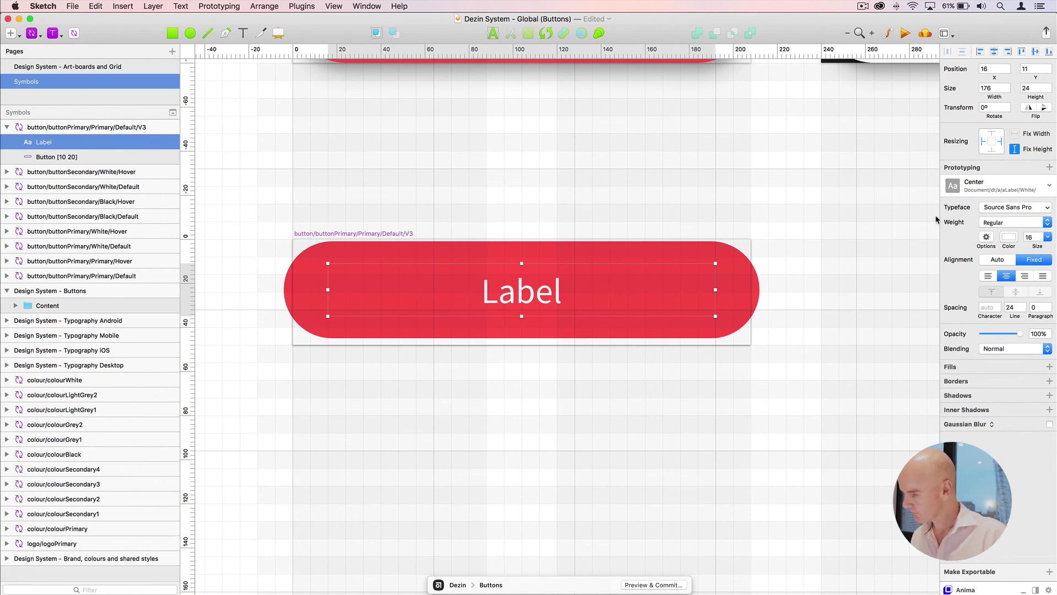
click(998, 261)
click(519, 215)
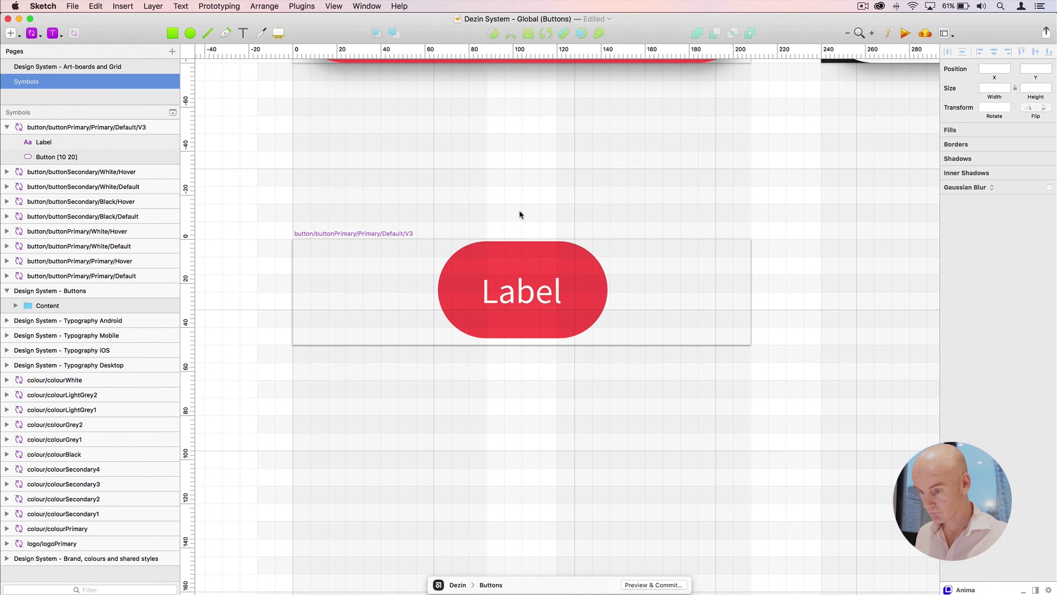
Change the padding in the Button layer's name to [11 16 13 16], and check the resized shape around the label
click(492, 258)
key(super+plus)
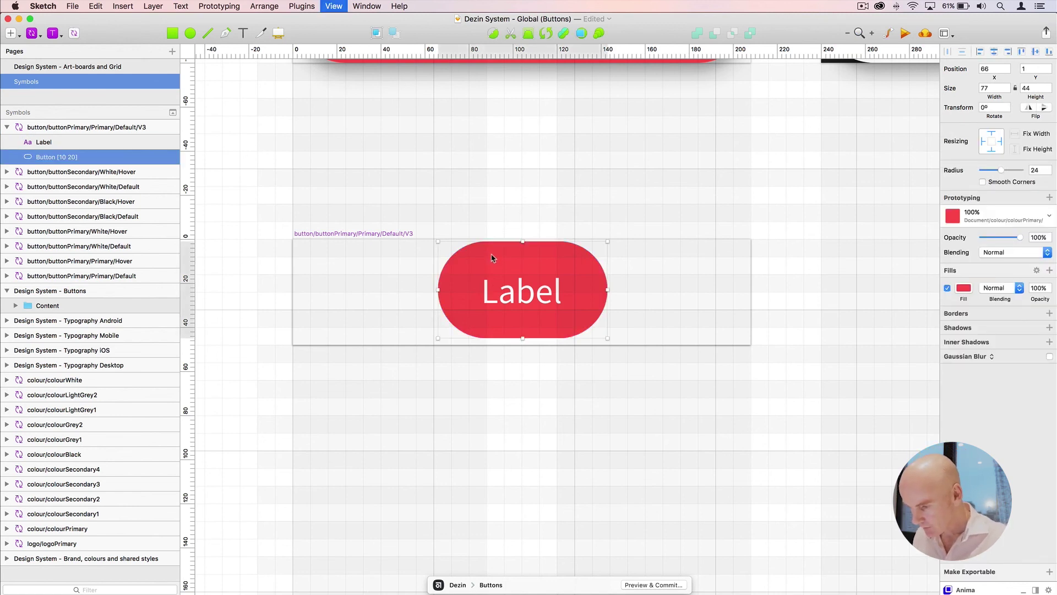
scroll(476, 237, right, 1)
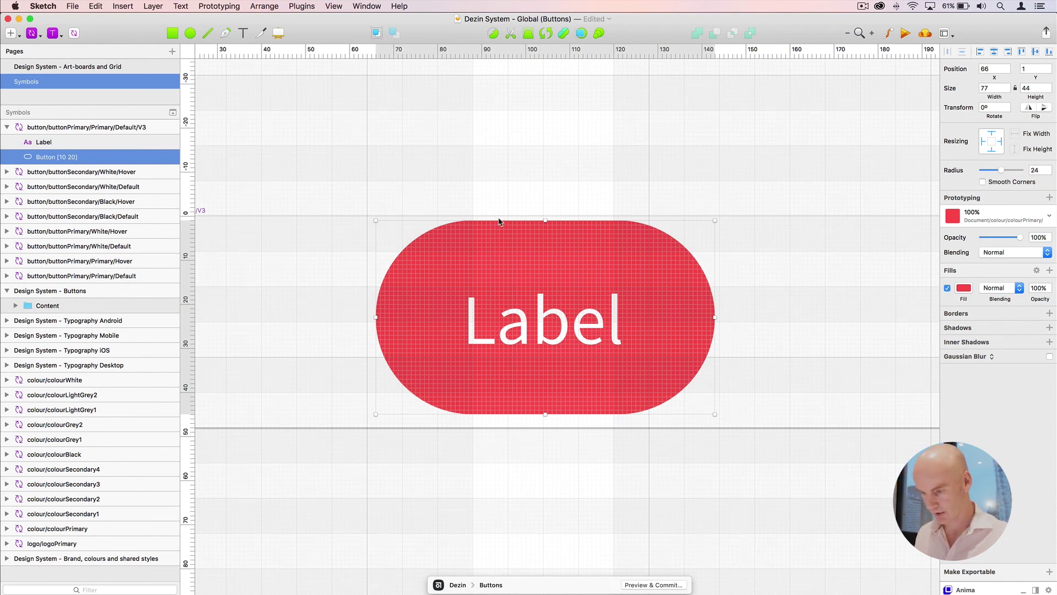
key(super+minus)
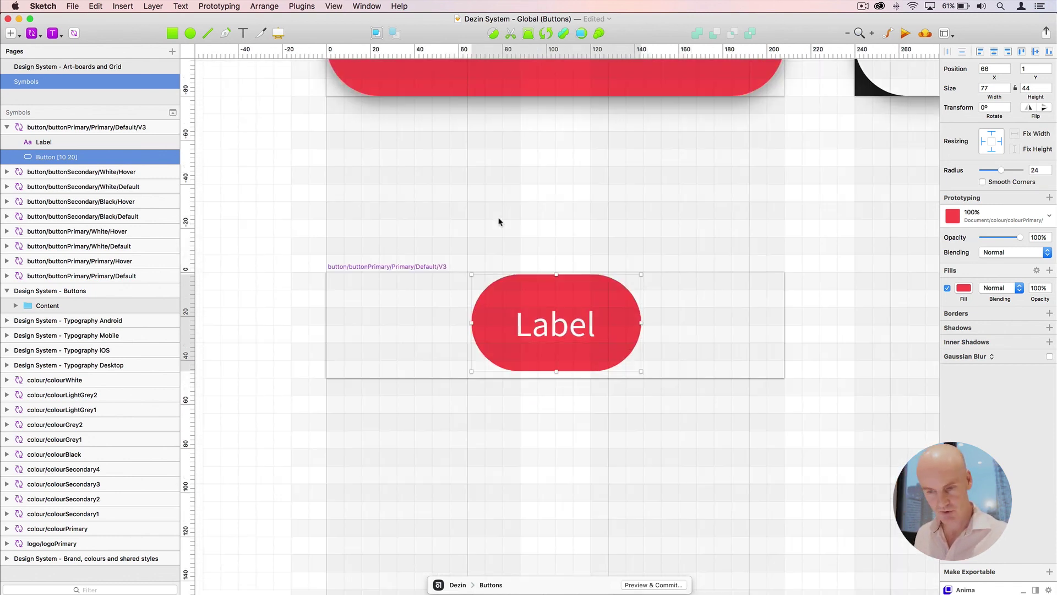
double_click(62, 158)
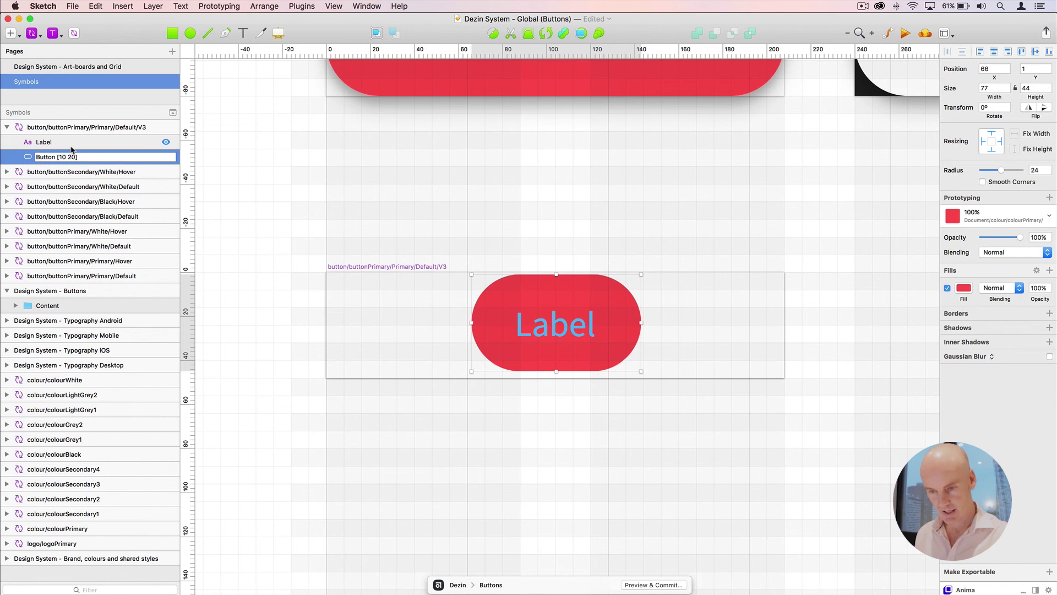
key(BackSpace)
text(1)
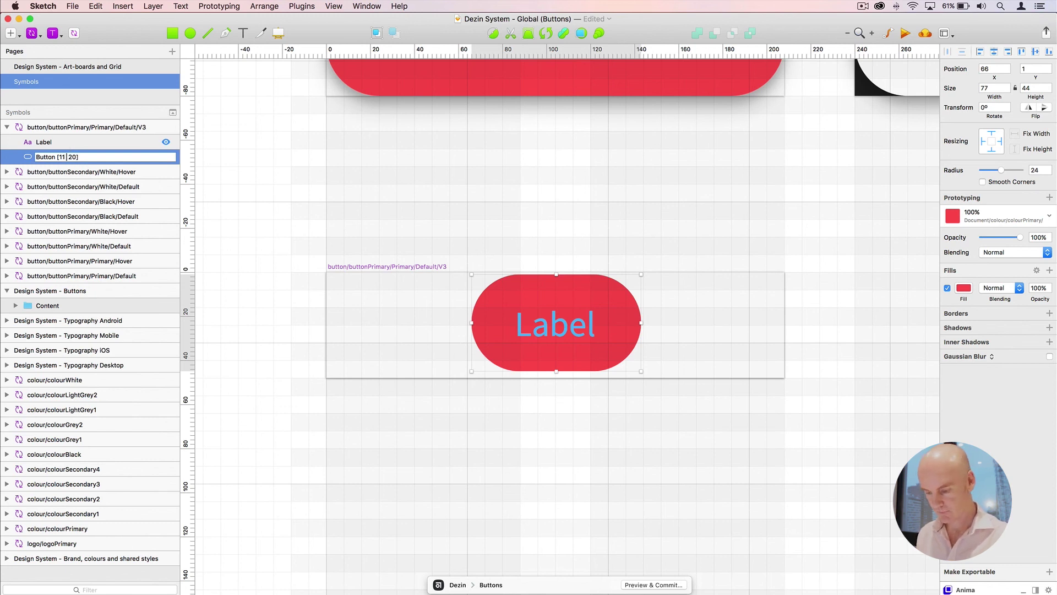
text( 16 13 16)
click(345, 193)
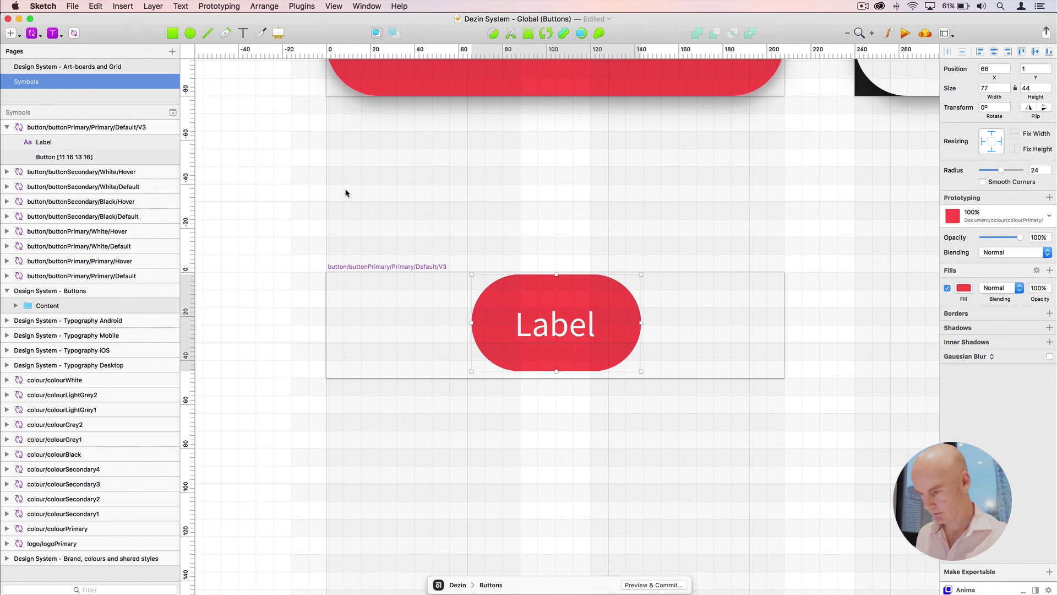
click(568, 293)
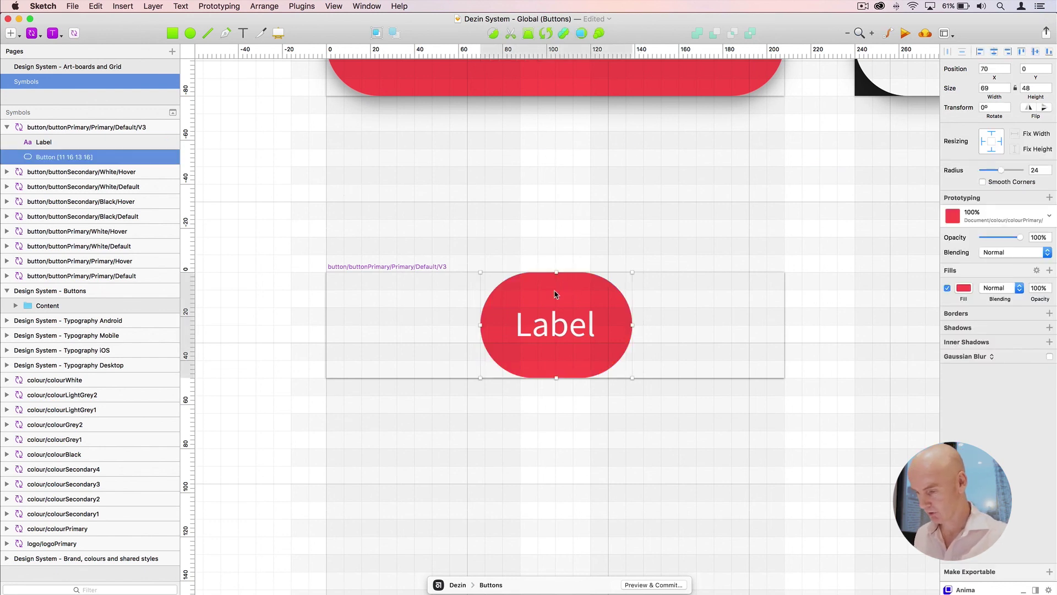
click(546, 328)
click(545, 278)
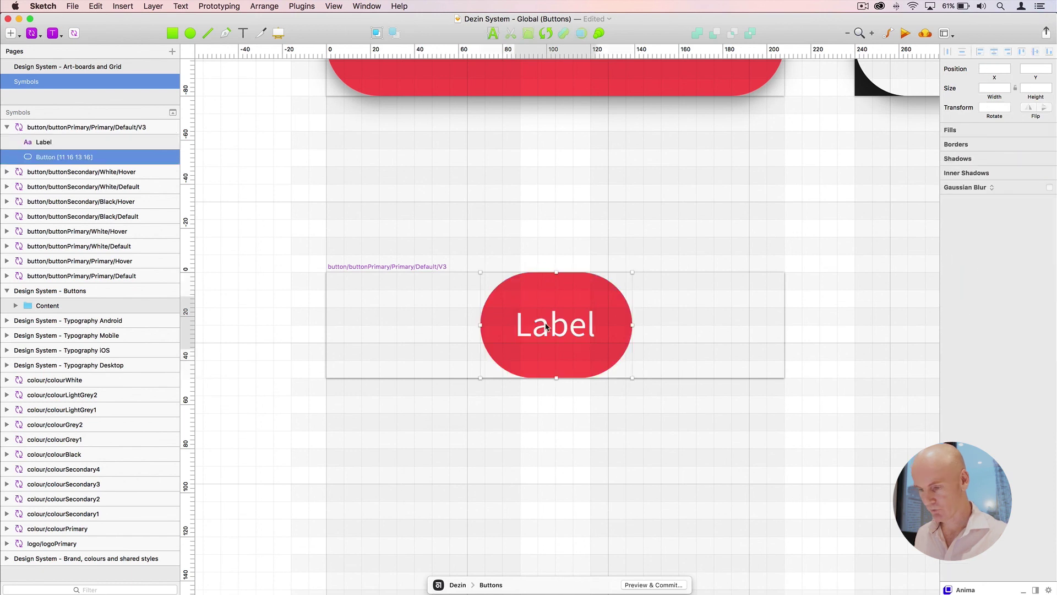
click(549, 326)
click(372, 266)
Insert an instance of the button/buttonPrimary/Primary/Default/V3 symbol beneath its master at X 256, Y 552, and hide the grid and layout
scroll(396, 155, down, 3)
scroll(396, 156, right, 2)
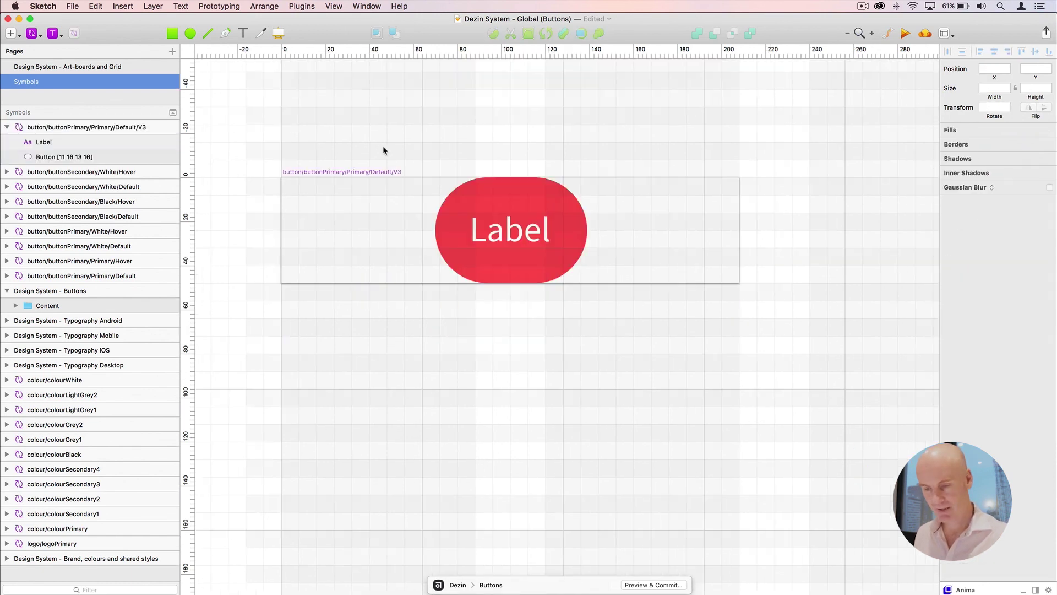
click(32, 34)
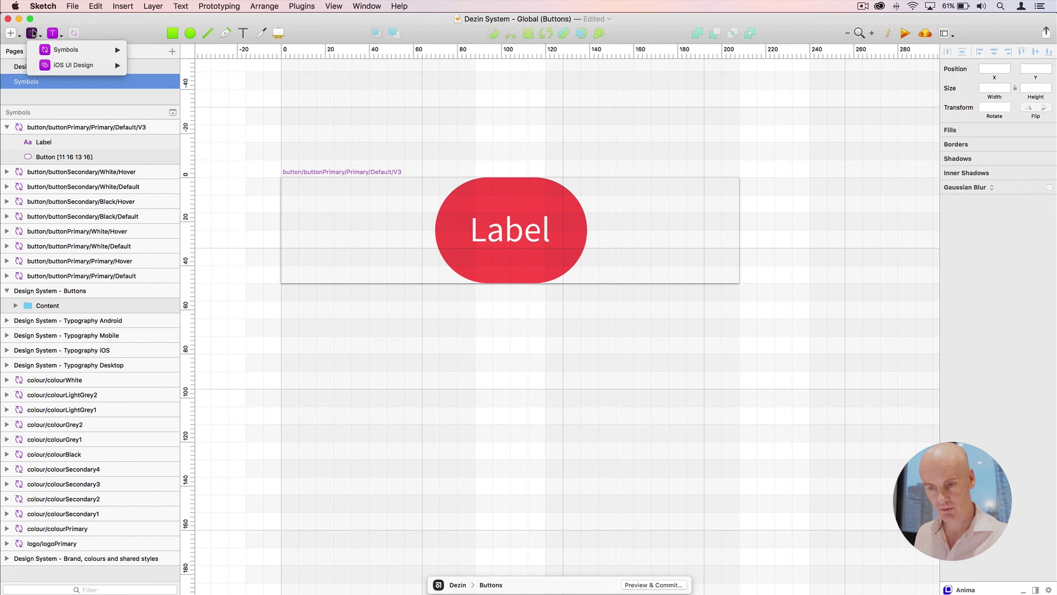
mouse_move(83, 49)
mouse_move(166, 50)
mouse_move(292, 55)
mouse_move(395, 54)
click(456, 90)
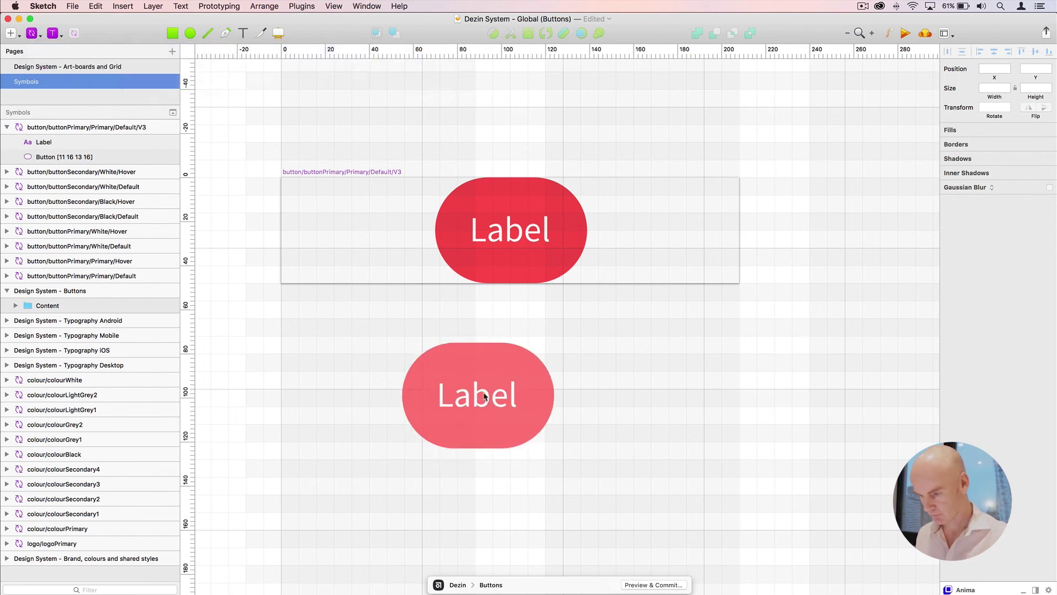
click(486, 394)
drag(487, 394, 471, 313)
key(ctrl+l)
Override the V3 instance's label with "Find out more" and deselect it so Paddy updates its width
click(972, 228)
text(Find o)
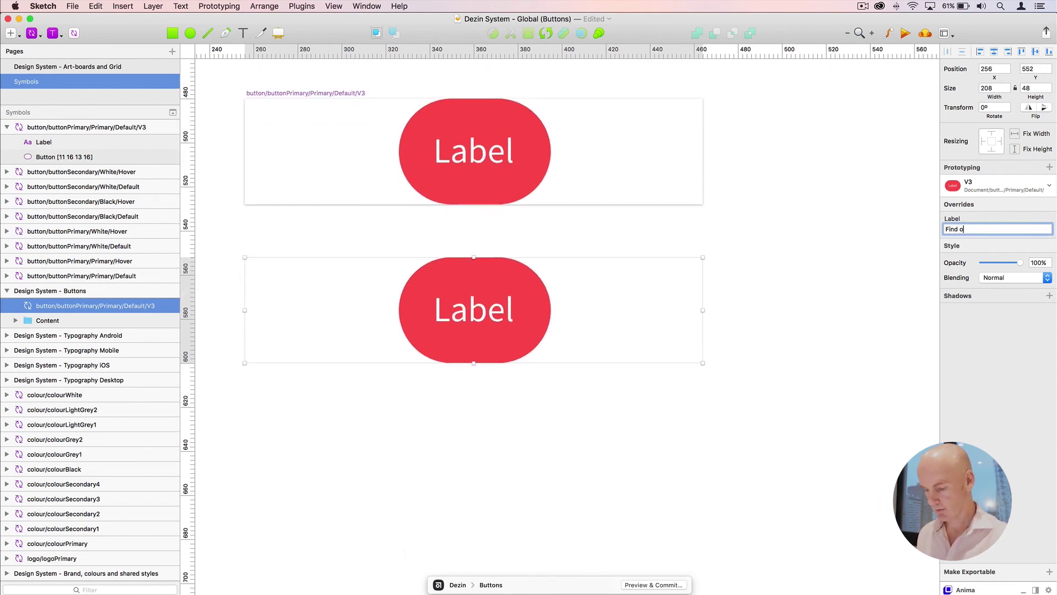
text(ut more)
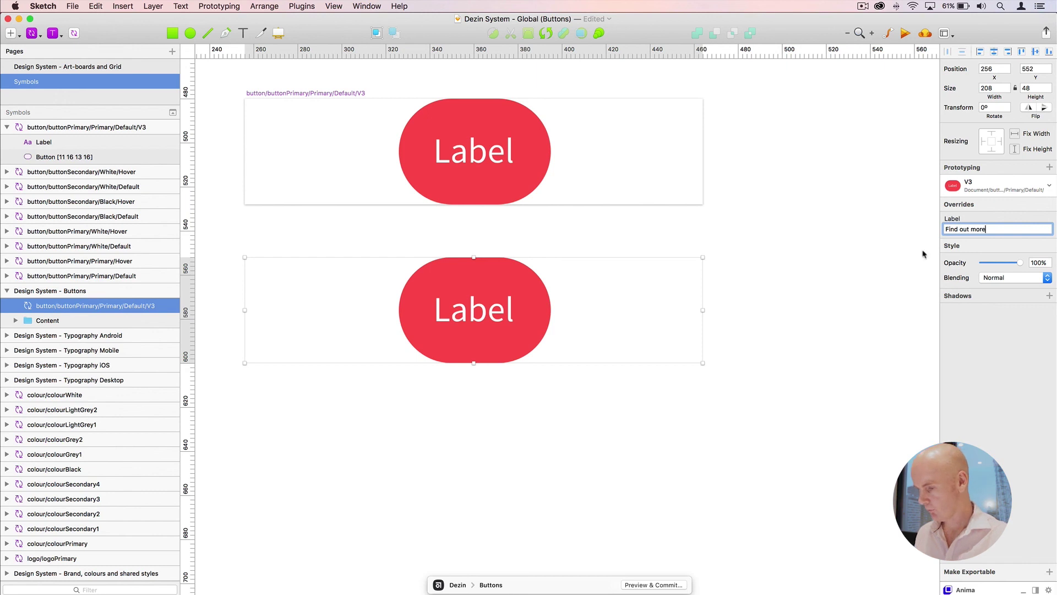
click(805, 306)
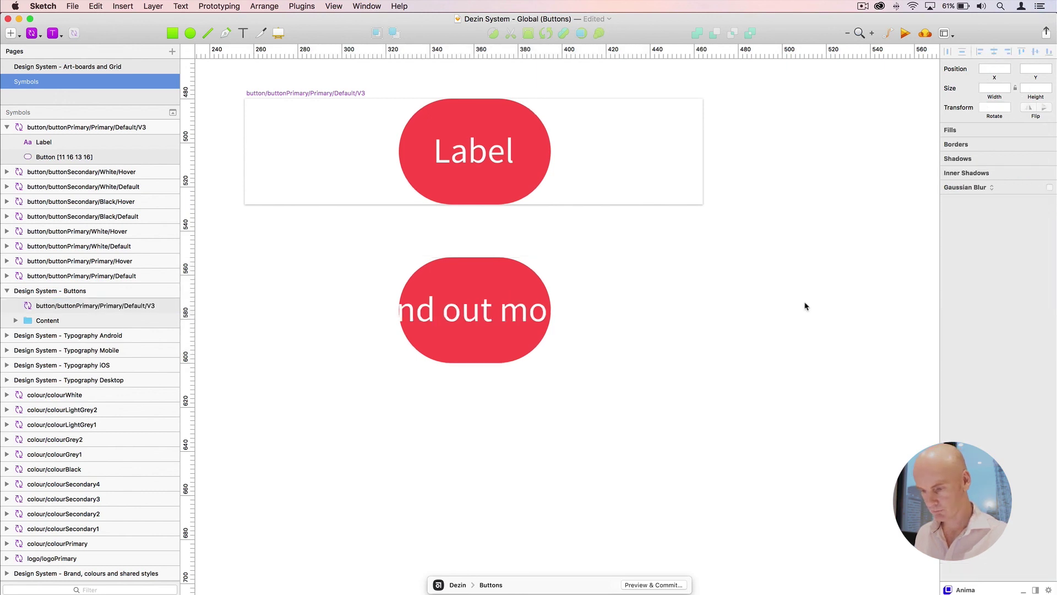
click(538, 286)
click(463, 213)
click(502, 273)
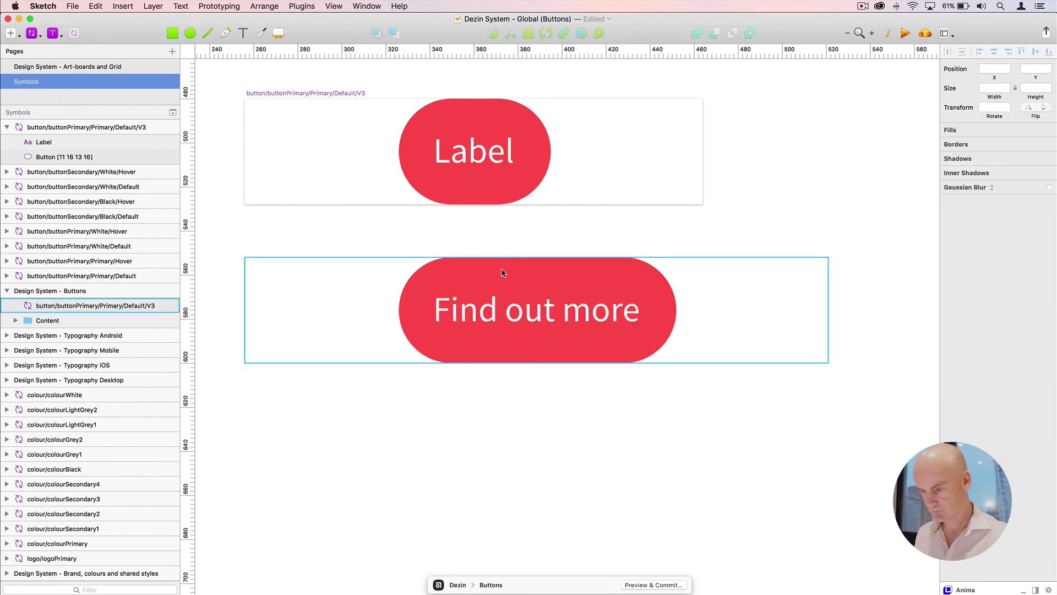
Resize the V3 symbol's artboard to fit its button content
scroll(502, 273, down, 5)
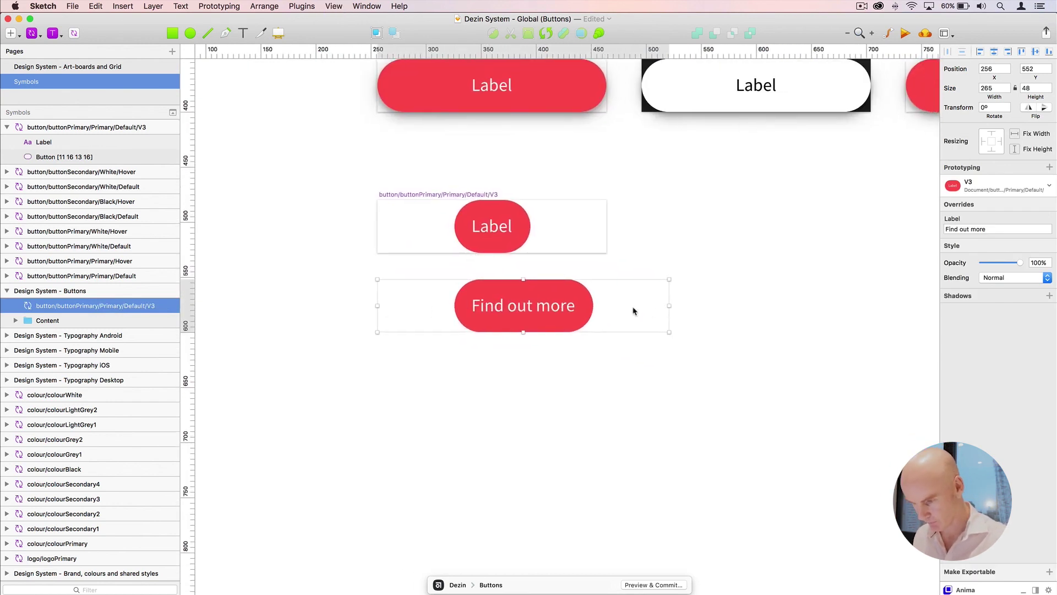
click(457, 194)
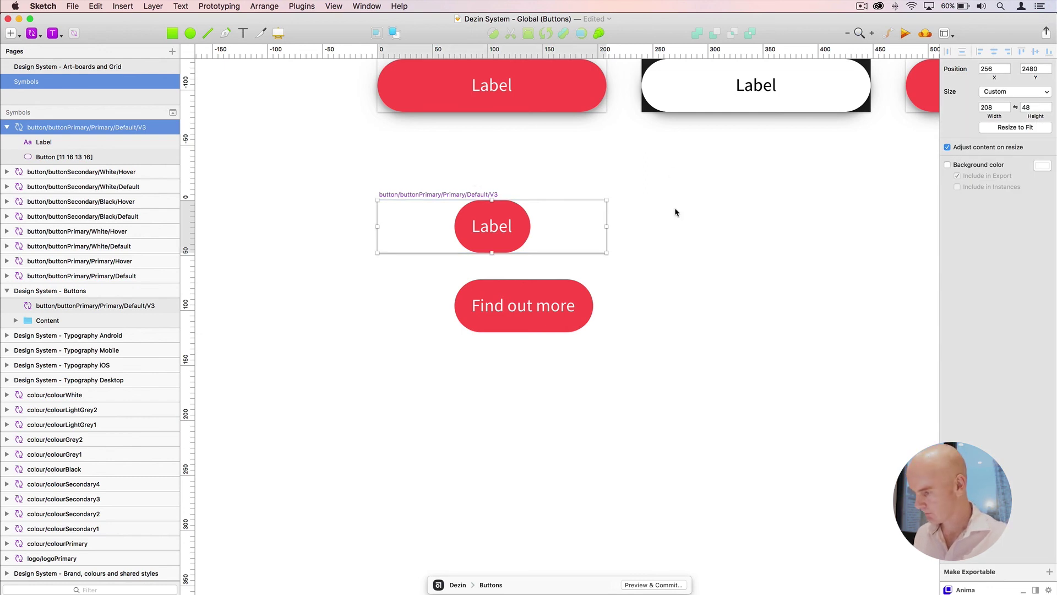
click(1025, 127)
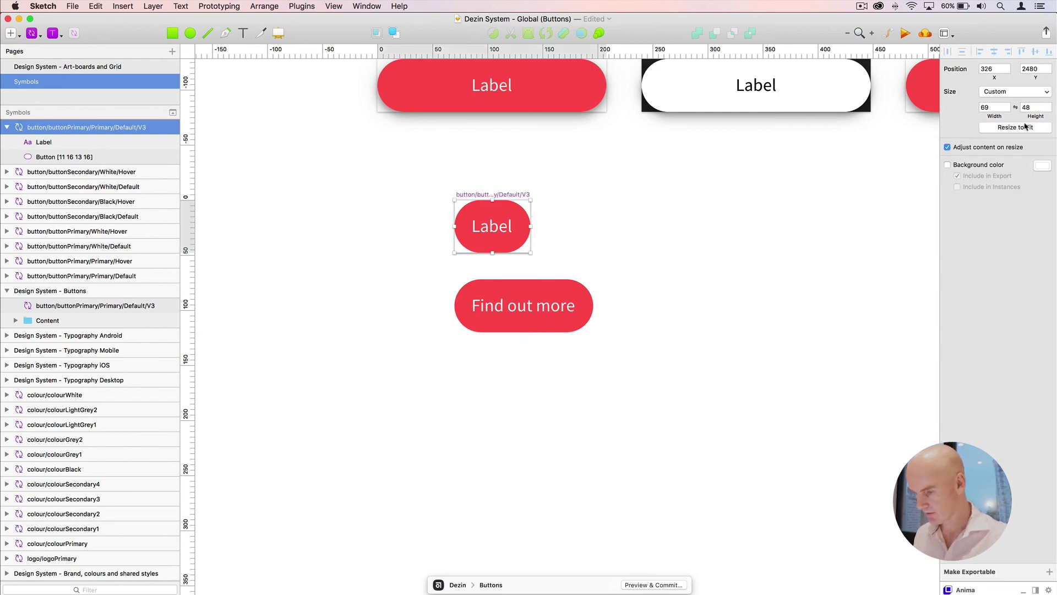
click(526, 180)
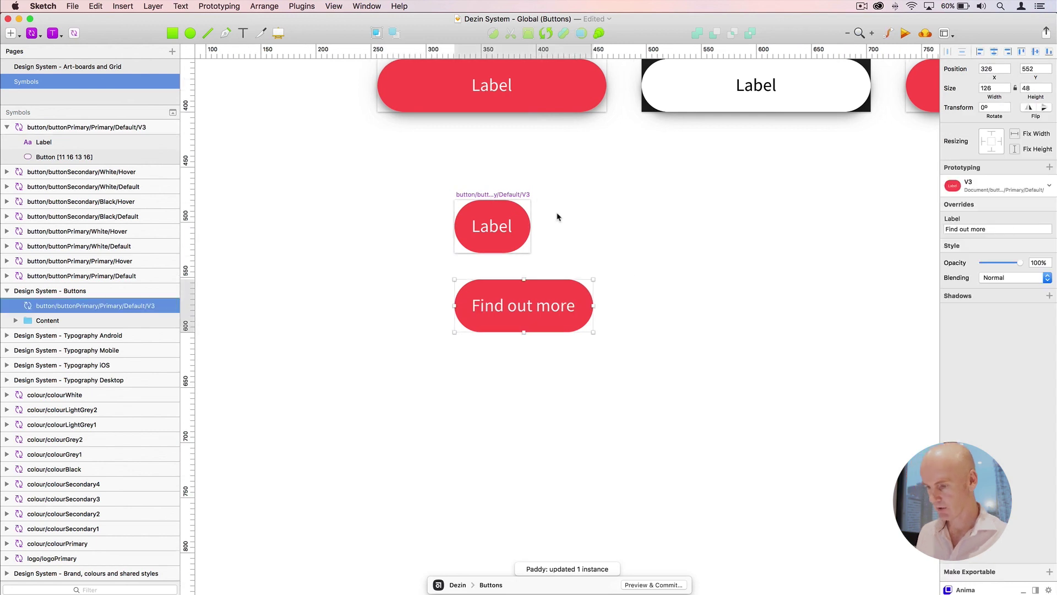
Move the V3 symbol to X 256, keeping Y 2480, with the grid and layout columns shown for alignment
drag(521, 204, 441, 204)
click(524, 291)
key(ctrl+g)
key(ctrl+l)
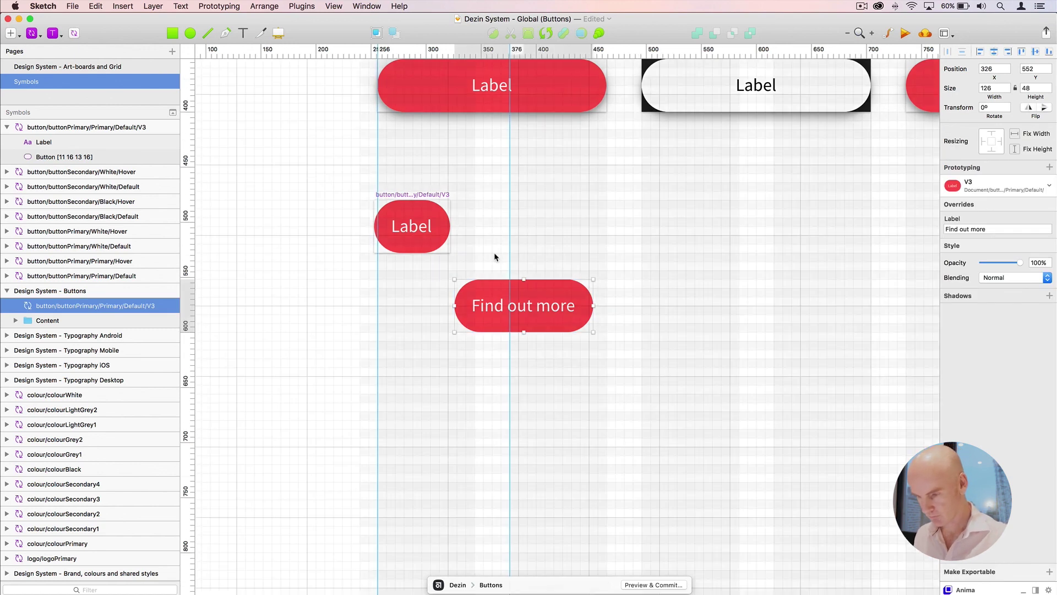
click(400, 226)
click(405, 196)
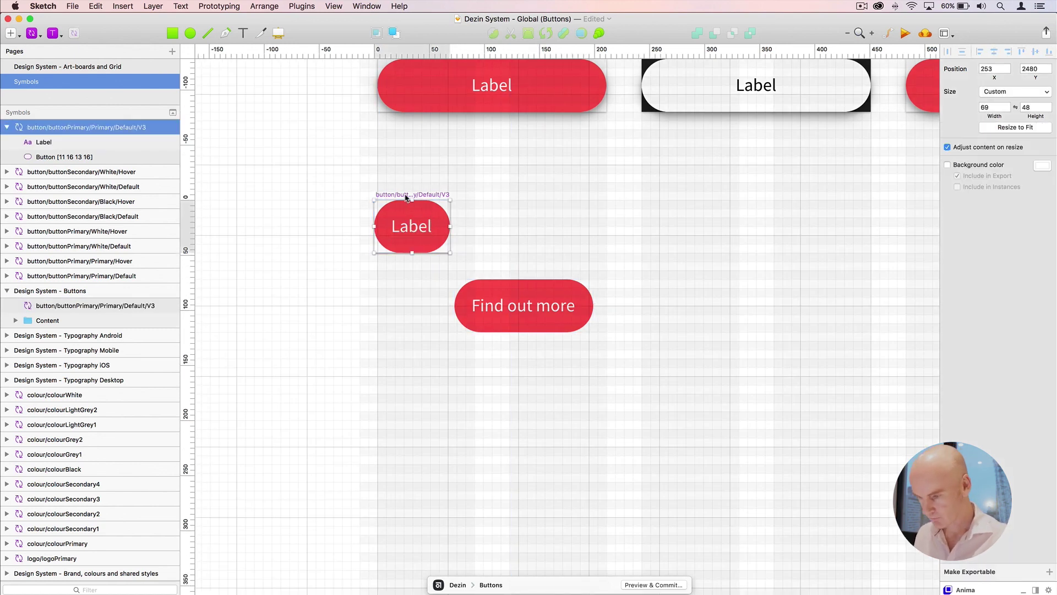
scroll(533, 253, up, 3)
key(Right)
key(Right)
key(Right)
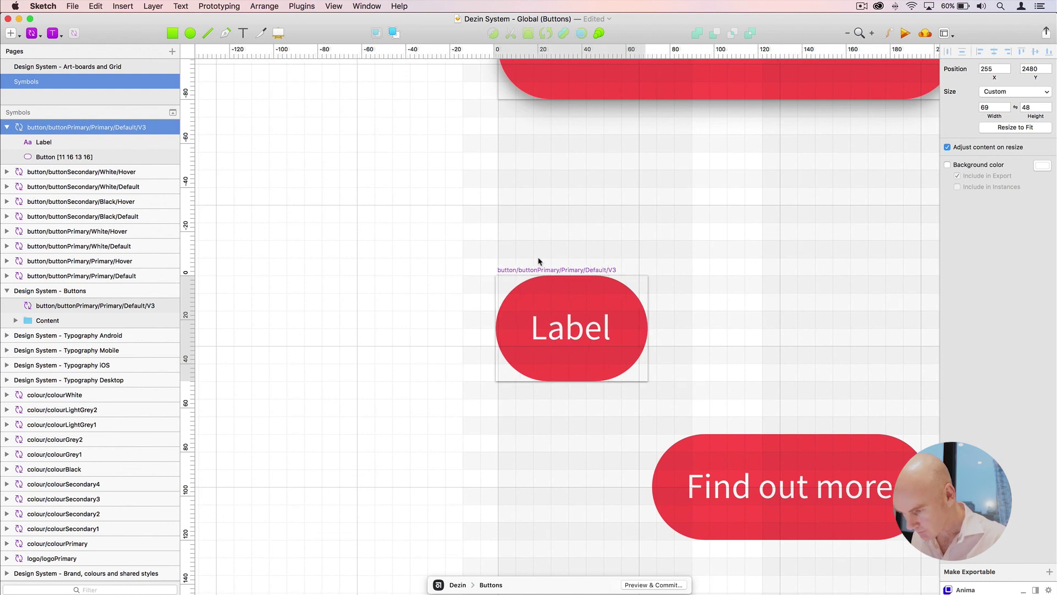
Move the "Find out more" instance to X 256, Y 552, aligned beneath the V3 symbol, and hide the grid
click(688, 485)
drag(714, 487, 561, 485)
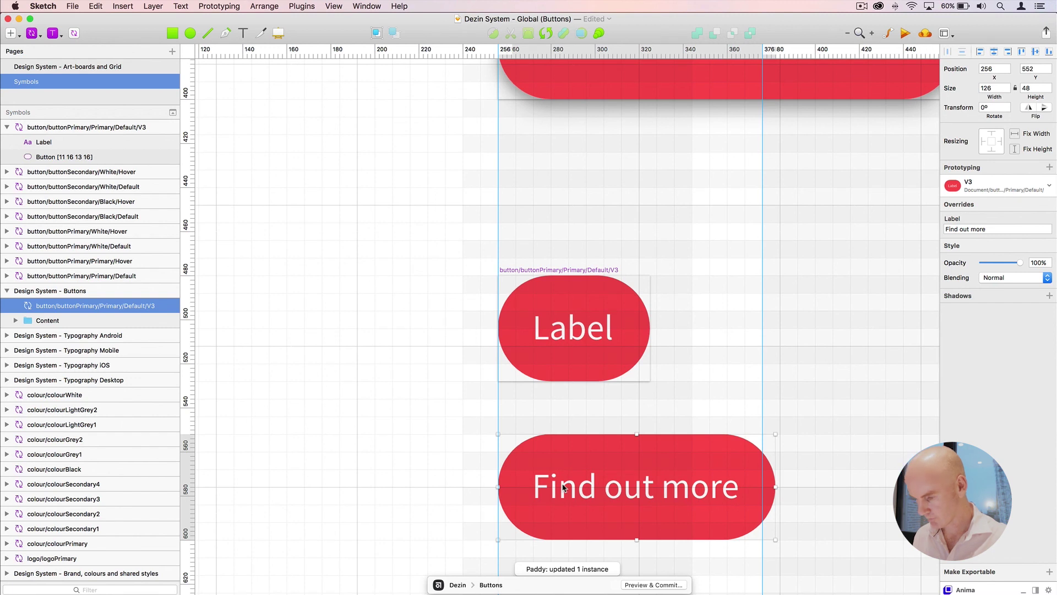
scroll(562, 486, down, 5)
drag(532, 348, 523, 347)
click(536, 348)
key(ctrl+g)
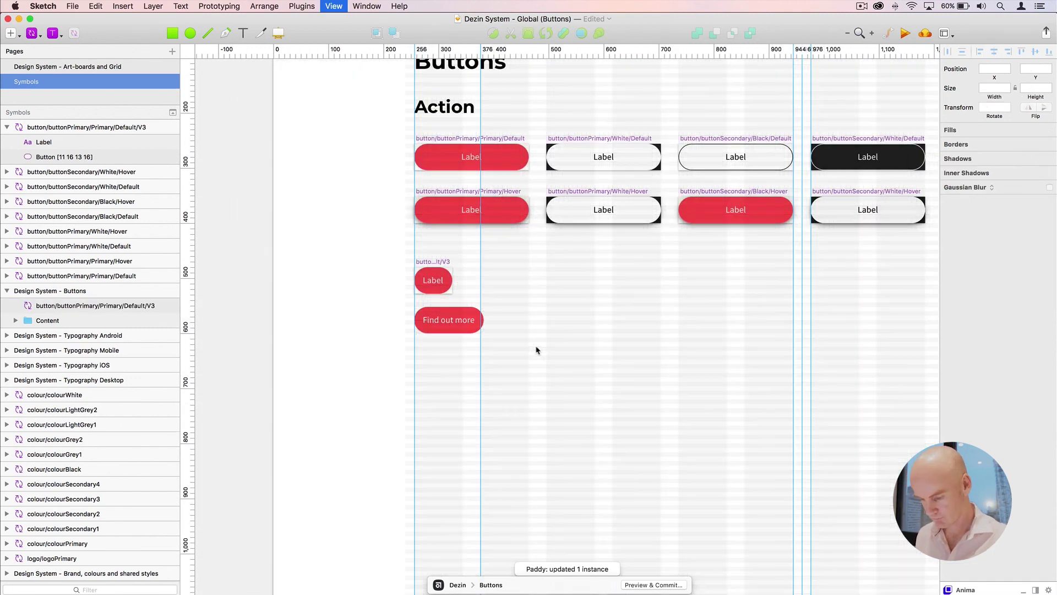
Hide the layout columns and duplicate the "Find out more" instance beside the original with a 16 px gap, at X 398, Y 552
key(ctrl+l)
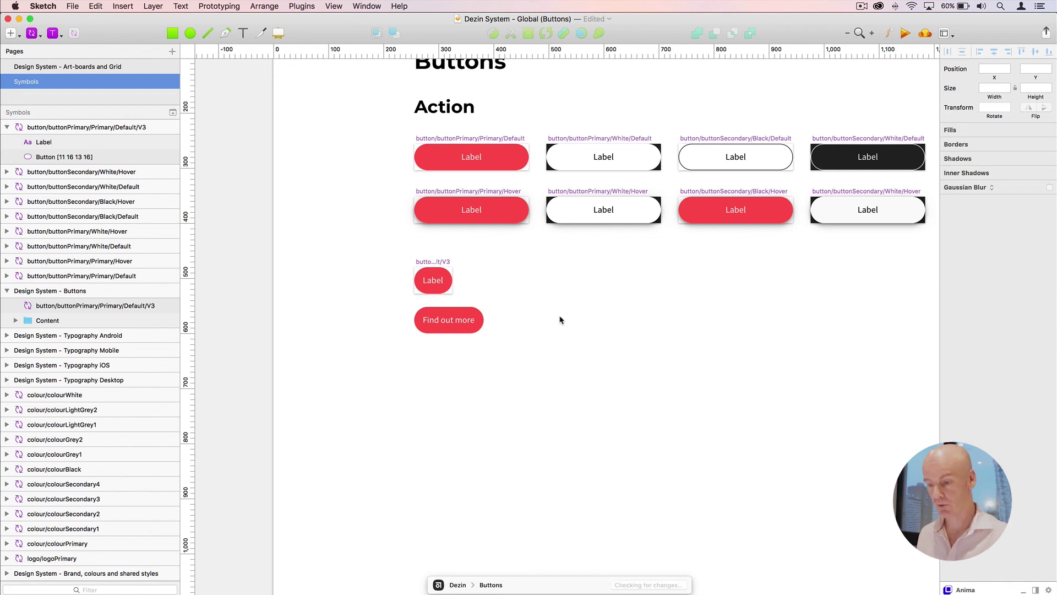
click(448, 320)
scroll(457, 322, up, 5)
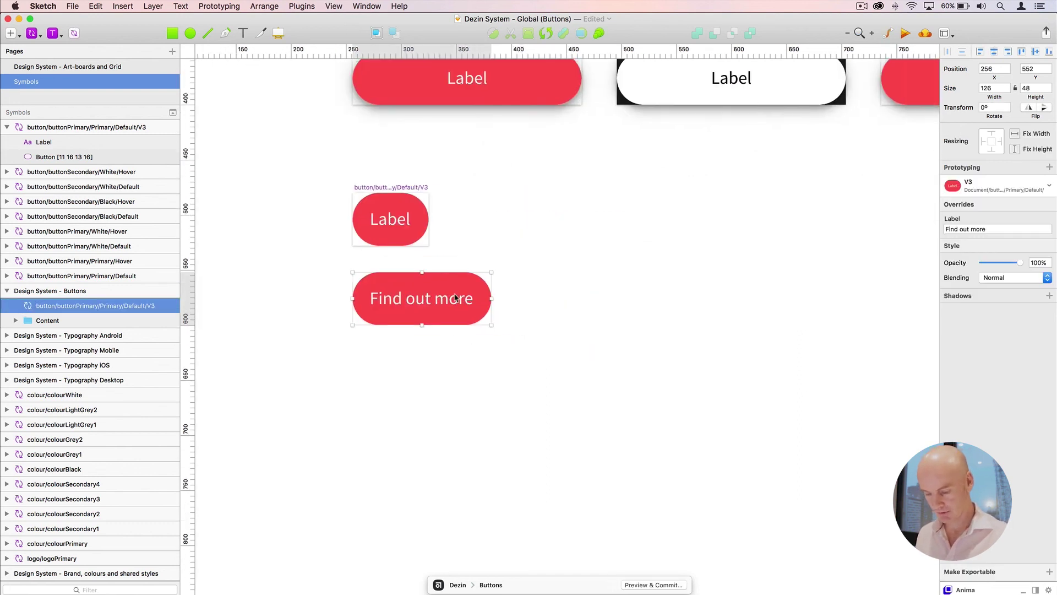
drag(442, 302, 596, 299)
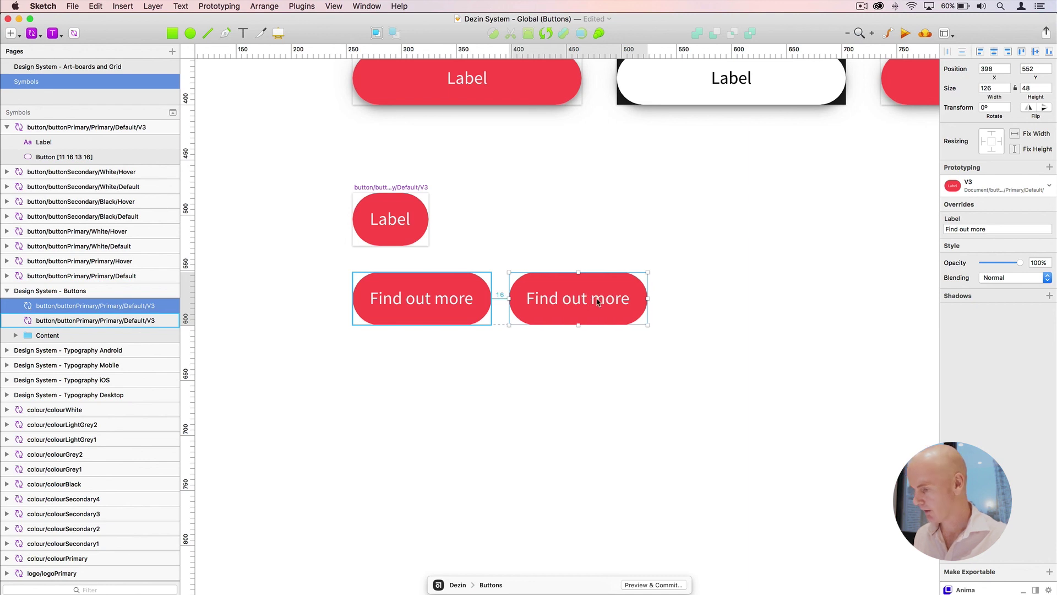
Override the duplicated instance's label with "Sign up" and deselect it so Paddy updates its width
double_click(964, 225)
triple_click(964, 220)
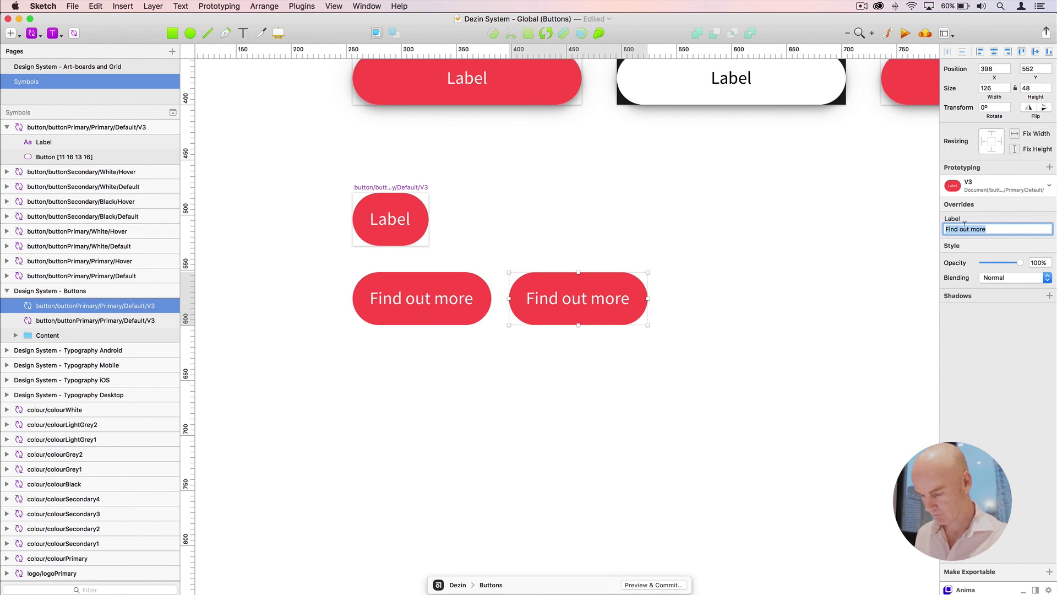
text(Sign up)
click(715, 217)
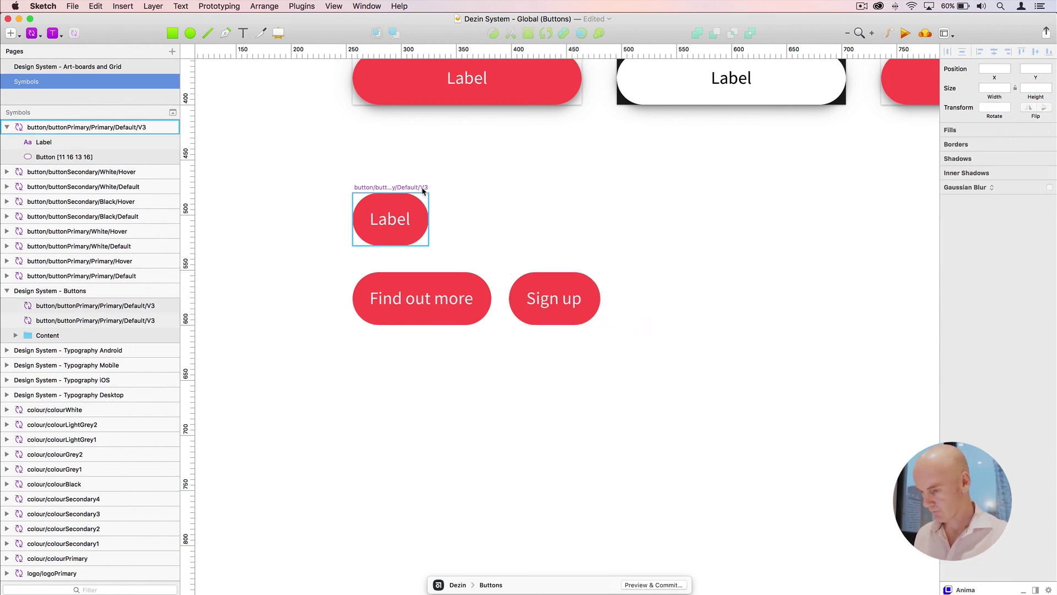
Move the "Find out more" and "Sign up" instances together further down below the V3 symbol
scroll(431, 198, down, 5)
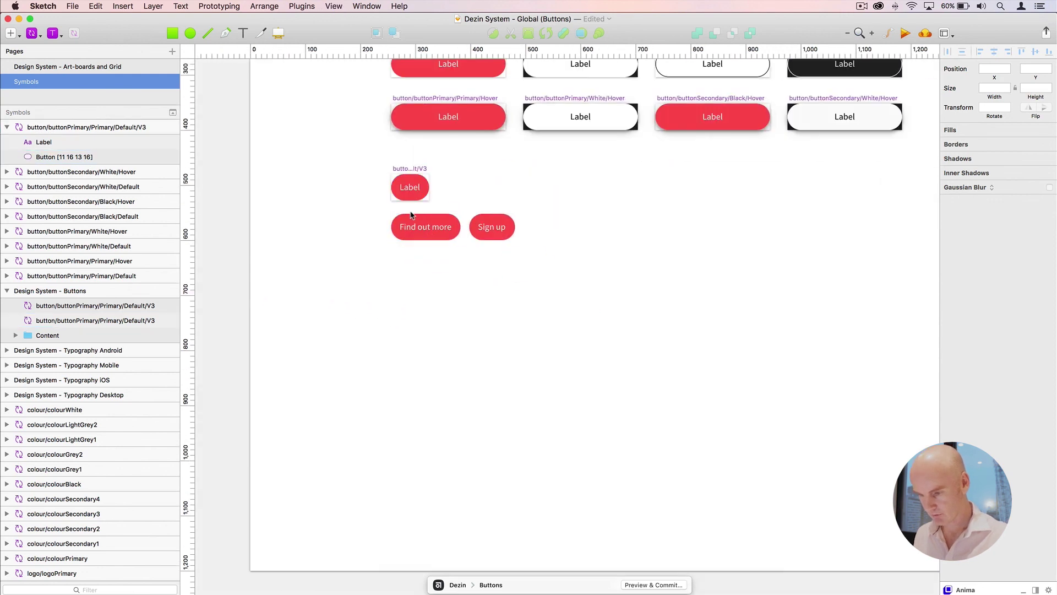
click(412, 217)
shift+click(488, 216)
drag(488, 215, 488, 238)
click(492, 199)
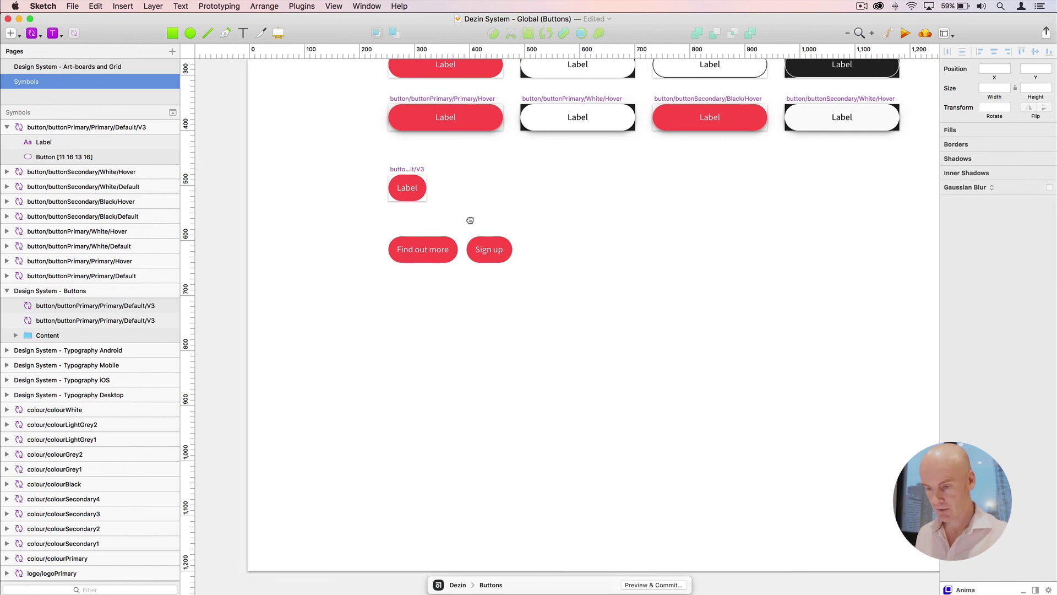
Delete the V3 symbol together with its "Find out more" and "Sign up" instances
scroll(470, 219, up, 5)
scroll(470, 220, right, 4)
click(344, 256)
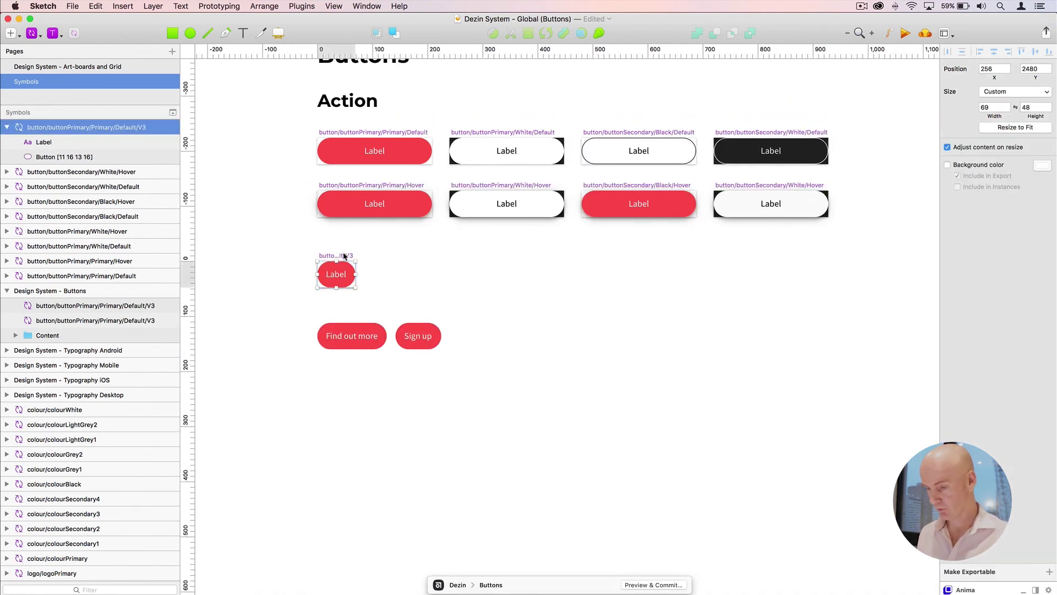
key(Delete)
click(626, 113)
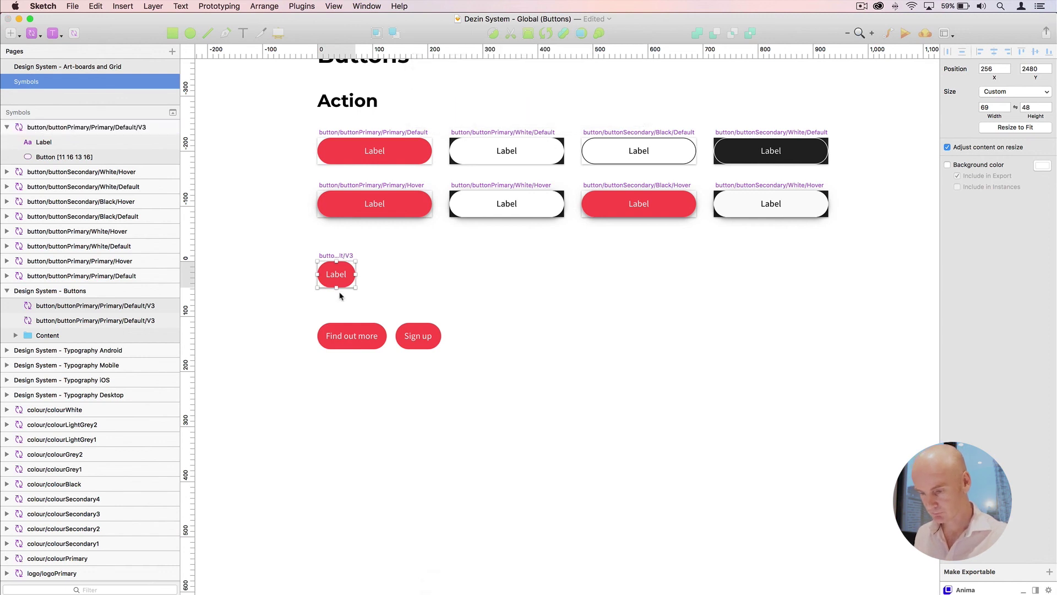
double_click(350, 335)
click(331, 318)
drag(282, 302, 486, 382)
key(Delete)
scroll(447, 267, up, 5)
scroll(447, 266, right, 2)
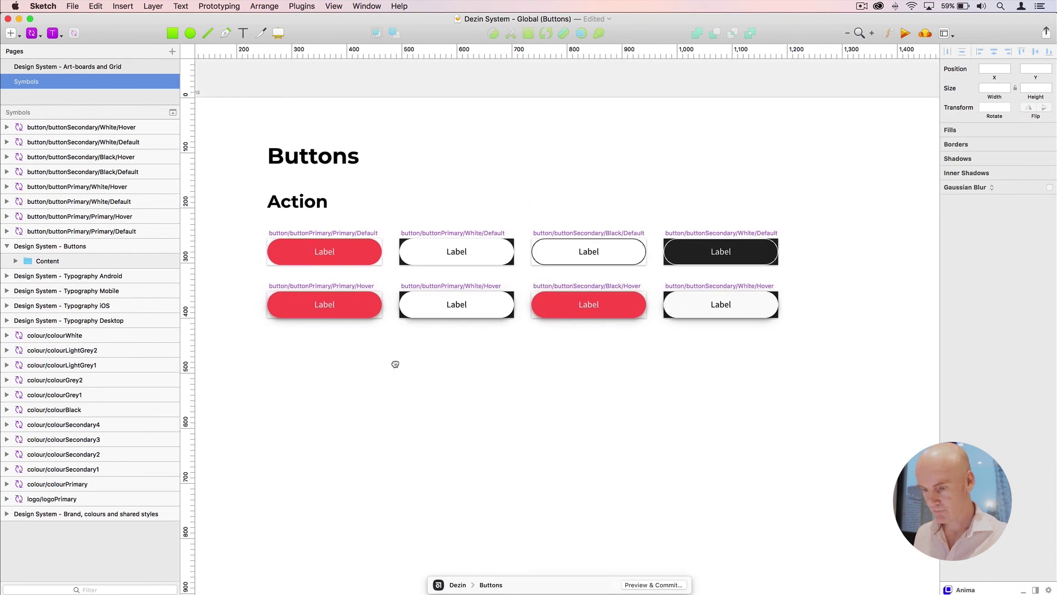
click(326, 207)
click(440, 358)
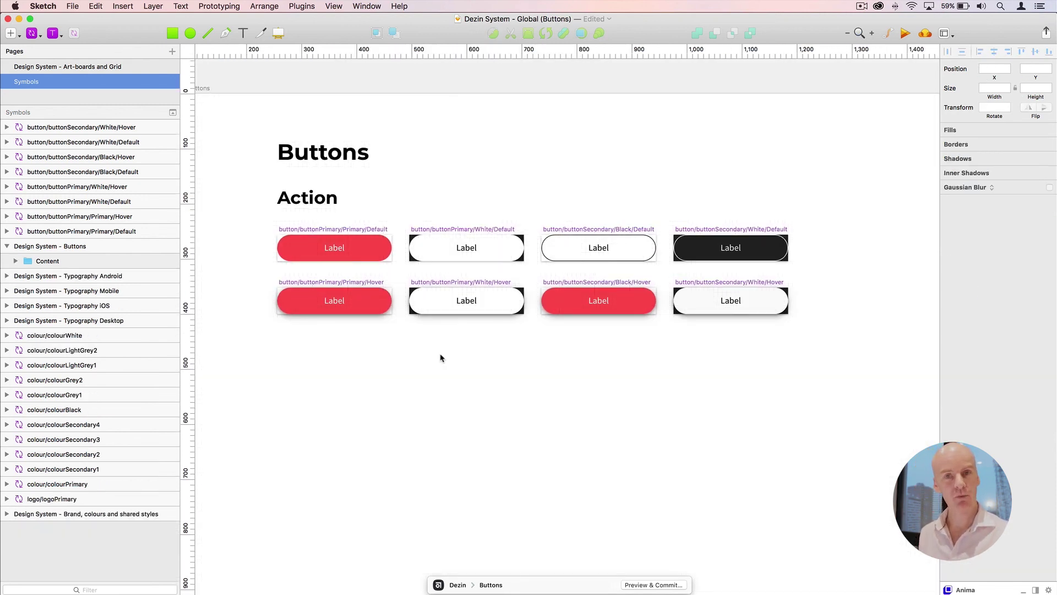
Insert an instance of button/buttonPrimary/Primary/Default below the button symbols at X 293, Y 547
click(34, 33)
mouse_move(378, 52)
click(435, 50)
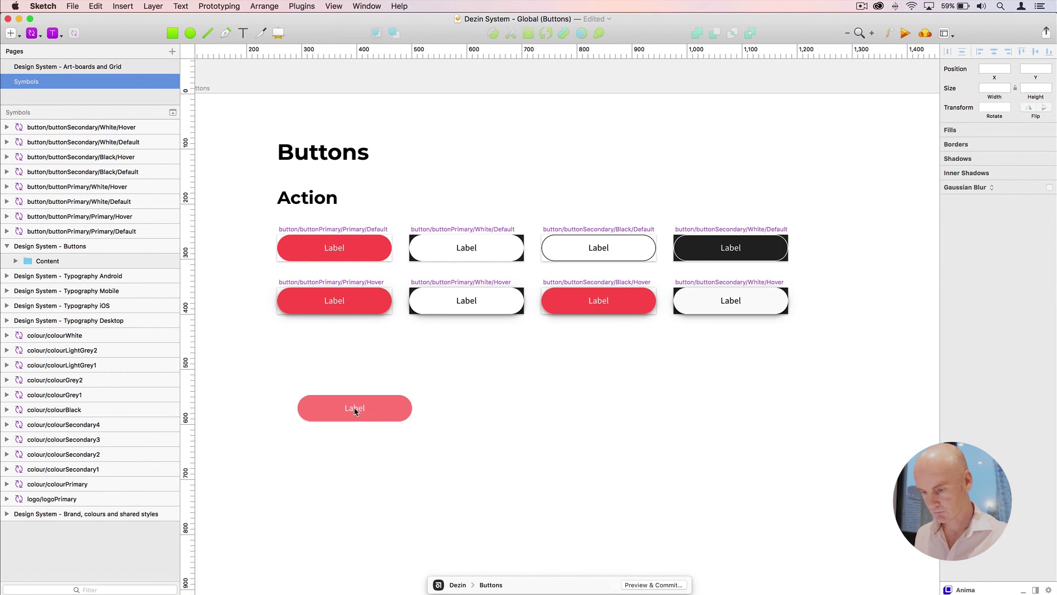
click(355, 411)
Swap the inserted instance to the button/buttonSecondary/Black/Default symbol
click(1010, 188)
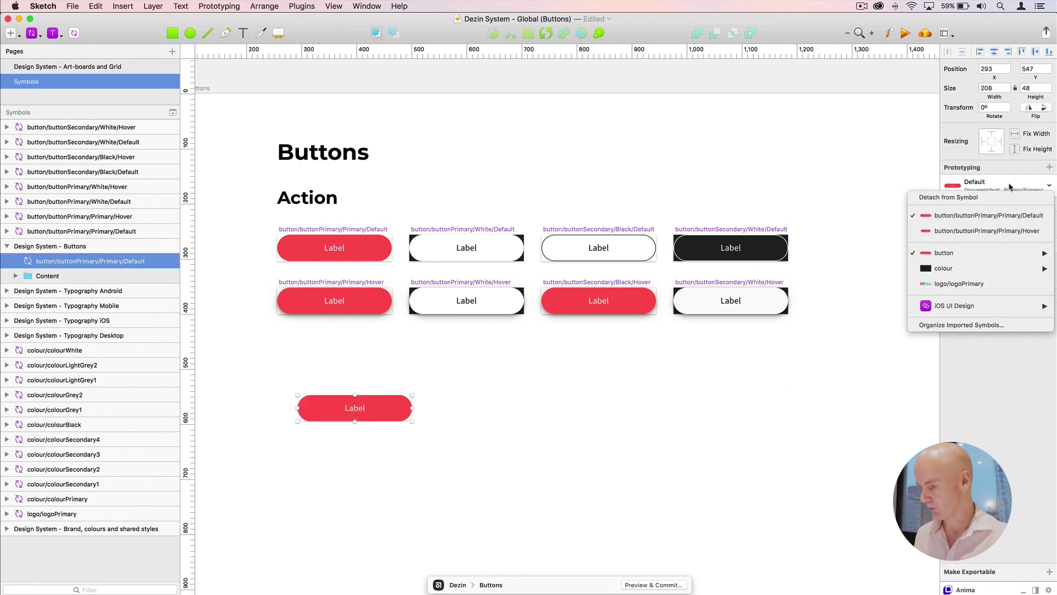
mouse_move(964, 256)
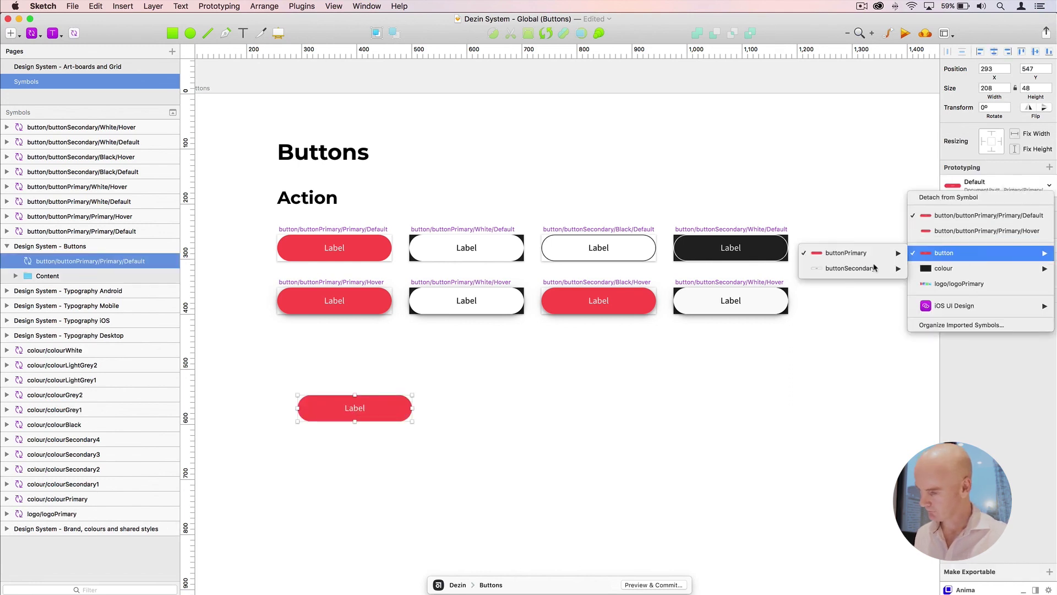
click(432, 377)
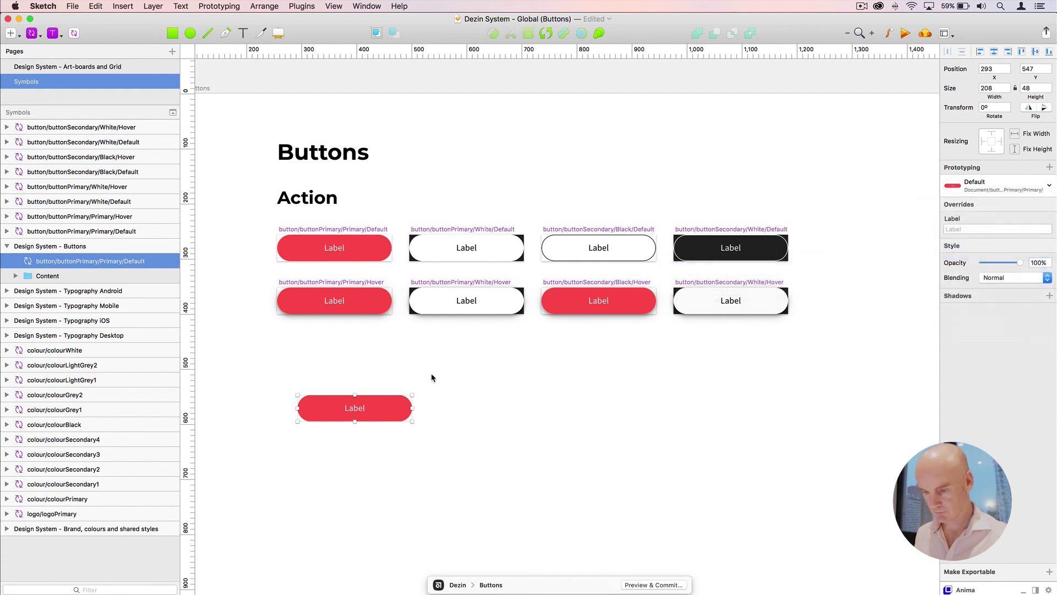
Override the secondary instance's label with "Find out more" and swap it to button/buttonSecondary/Black/Hover
click(977, 227)
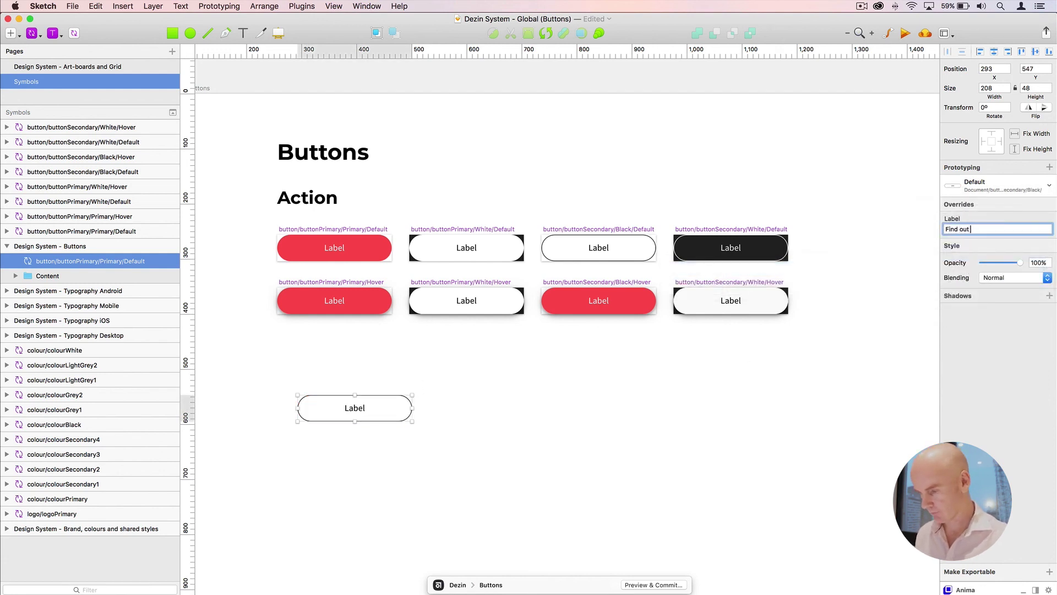
click(392, 406)
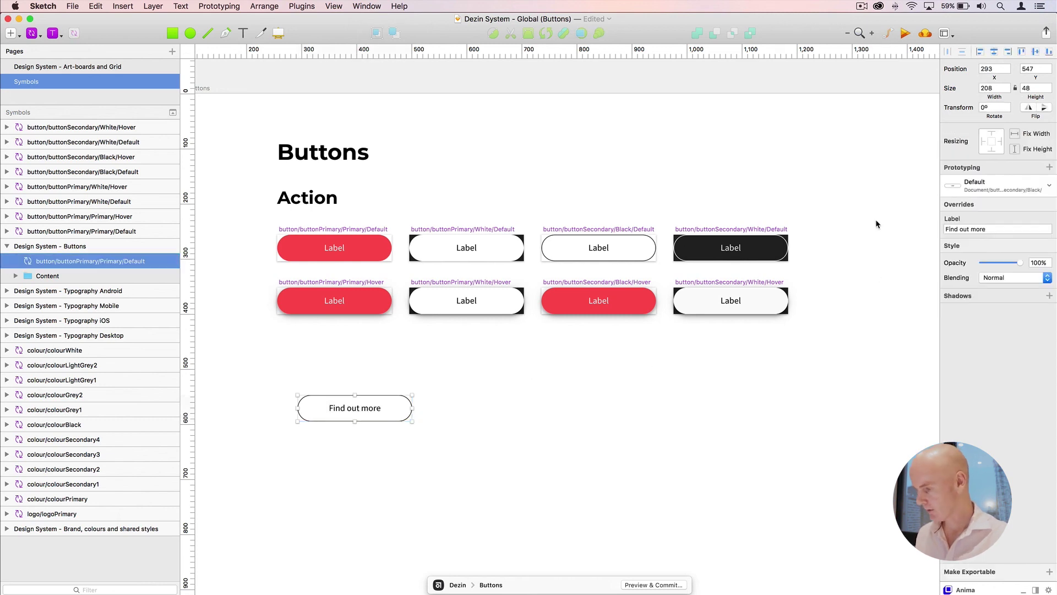
click(1019, 188)
click(986, 231)
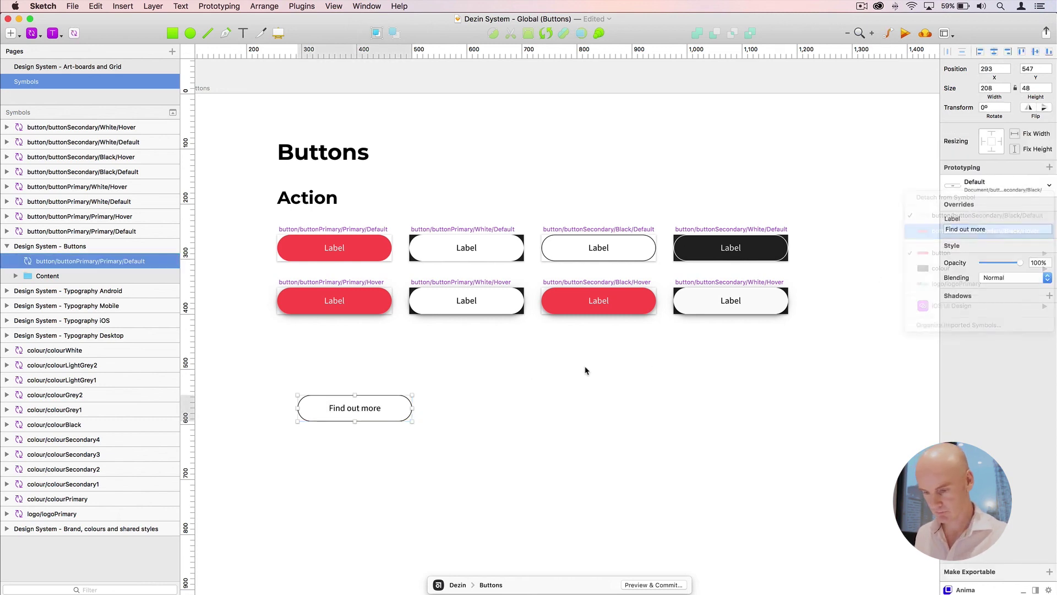
scroll(512, 403, down, 3)
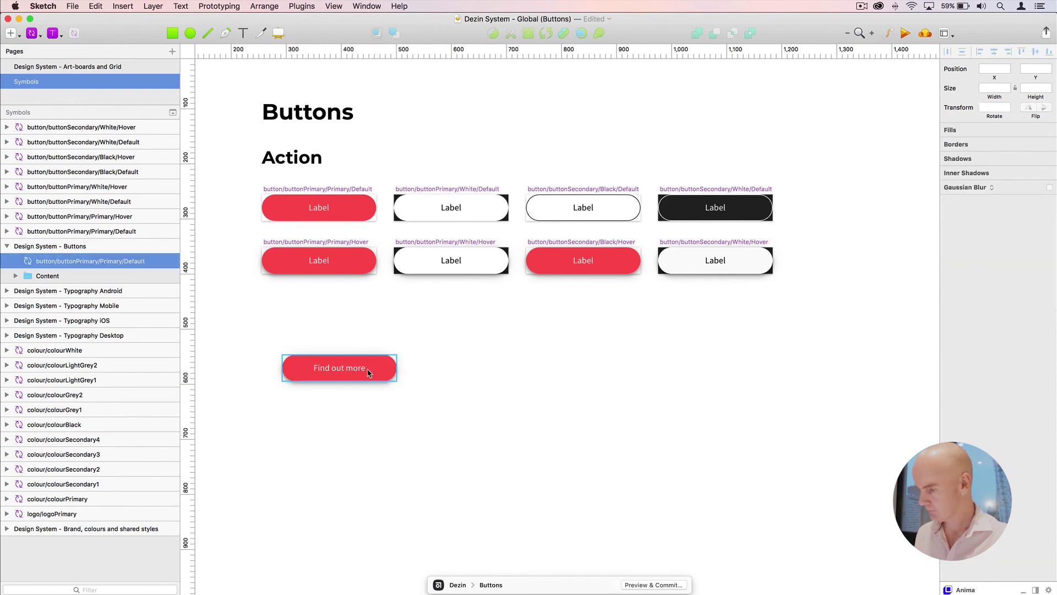
Swap the "Find out more" instance back to the button/buttonPrimary/Primary/Default symbol and deselect it
click(998, 185)
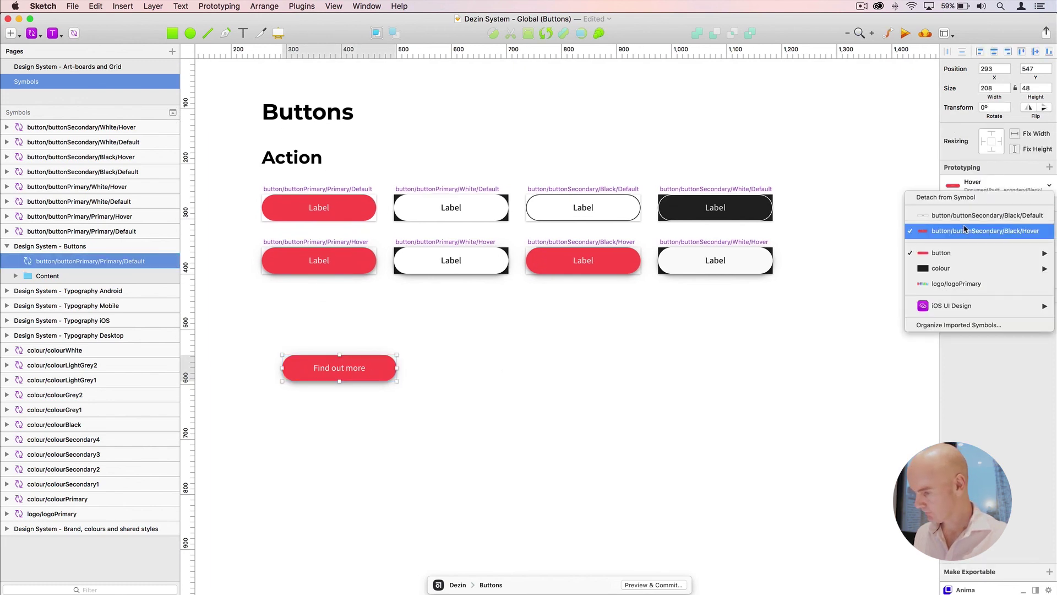
mouse_move(958, 252)
mouse_move(856, 254)
mouse_move(763, 257)
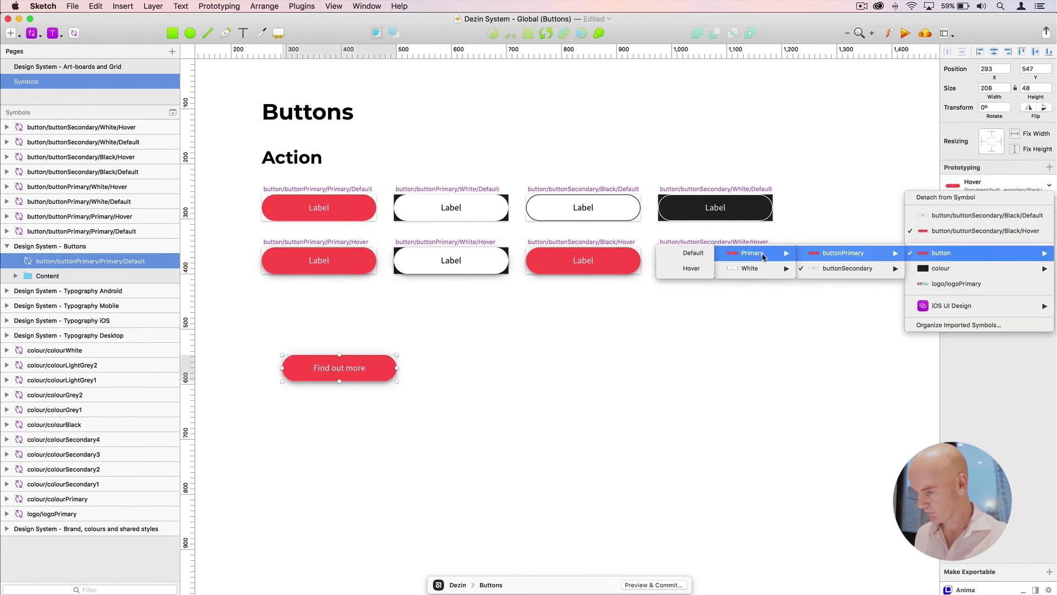
click(692, 253)
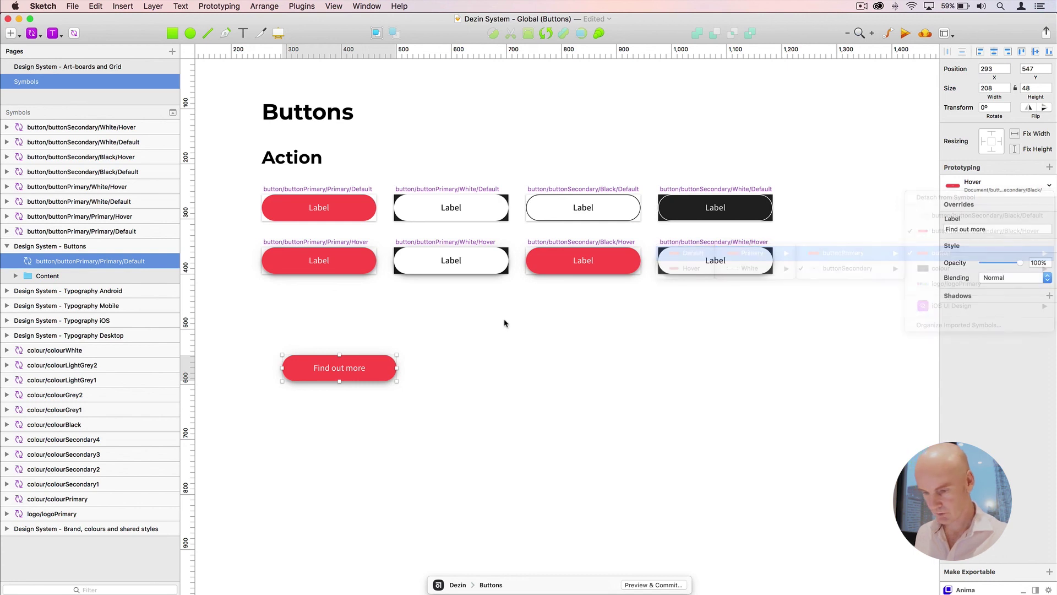
click(460, 346)
Align the "Find out more" instance beneath the Primary/Hover symbol and delete it
scroll(461, 345, down, 3)
drag(318, 320, 300, 269)
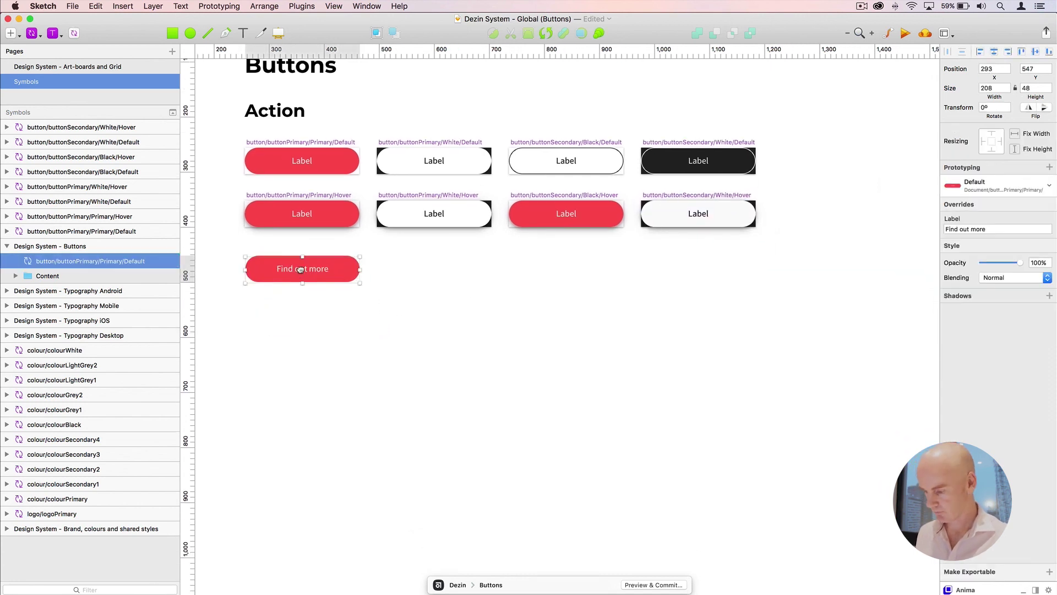
key(BackSpace)
scroll(457, 358, up, 3)
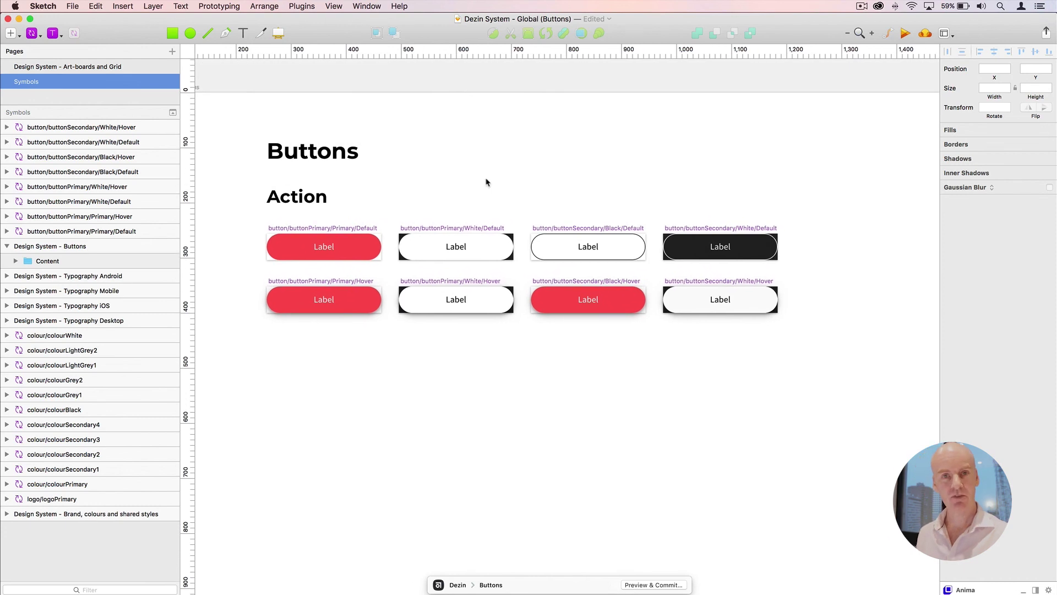
Save the Sketch file and commit its changes to the Buttons branch in Abstract with the summary "Button - DONE"
key(super+s)
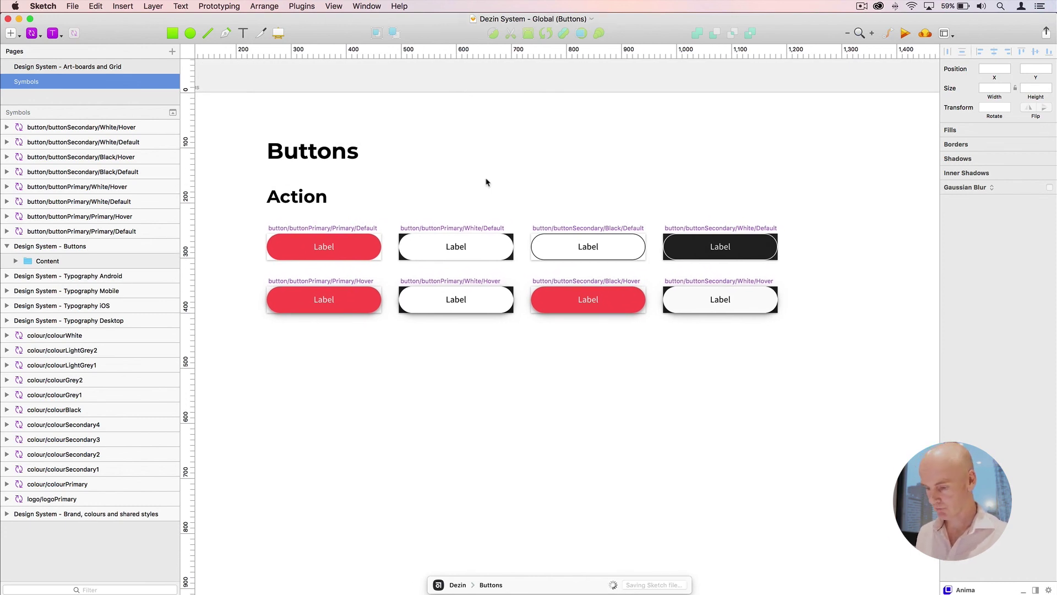
click(666, 584)
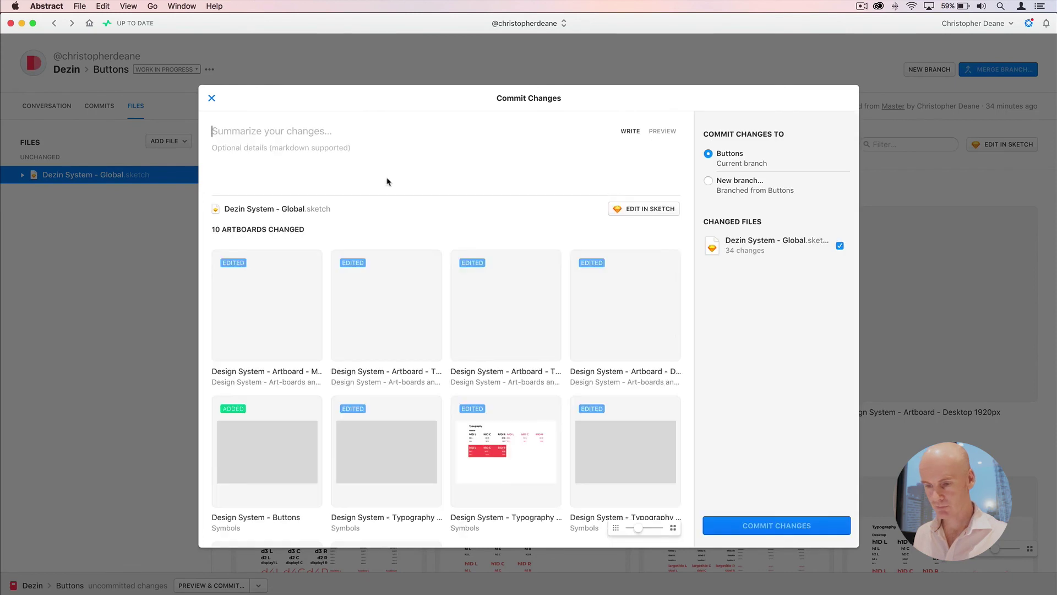
text(B)
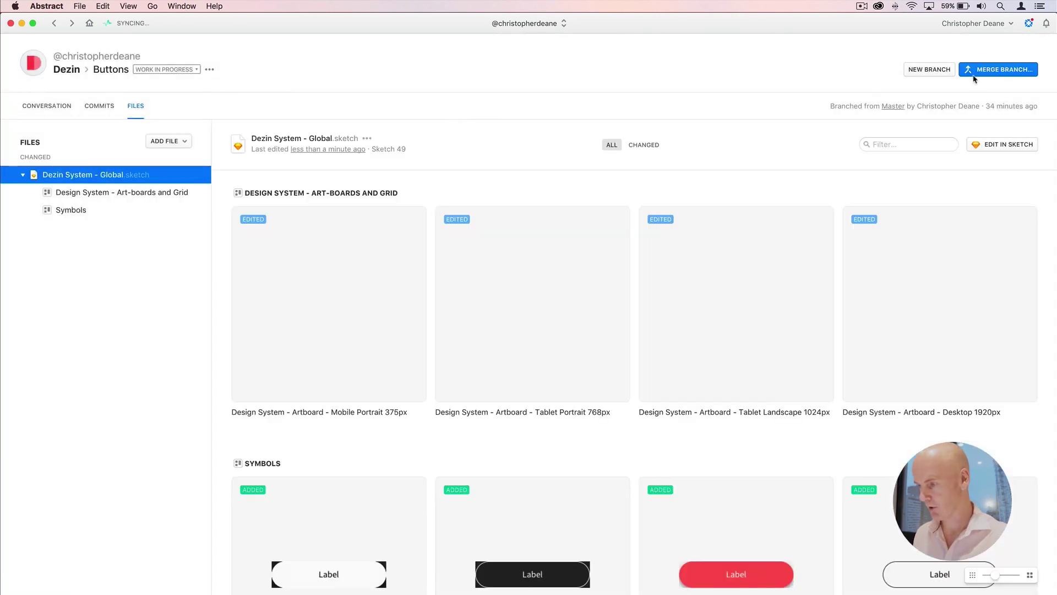
Merge the Buttons branch into Master without notes, archive it, and review the changed symbols in the merge commit
click(993, 70)
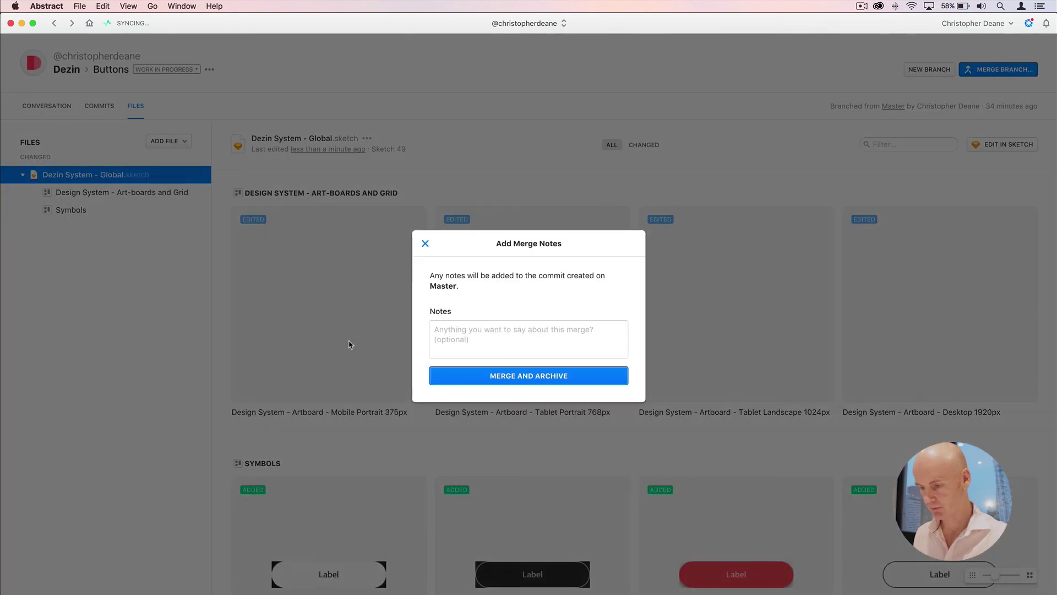
click(474, 375)
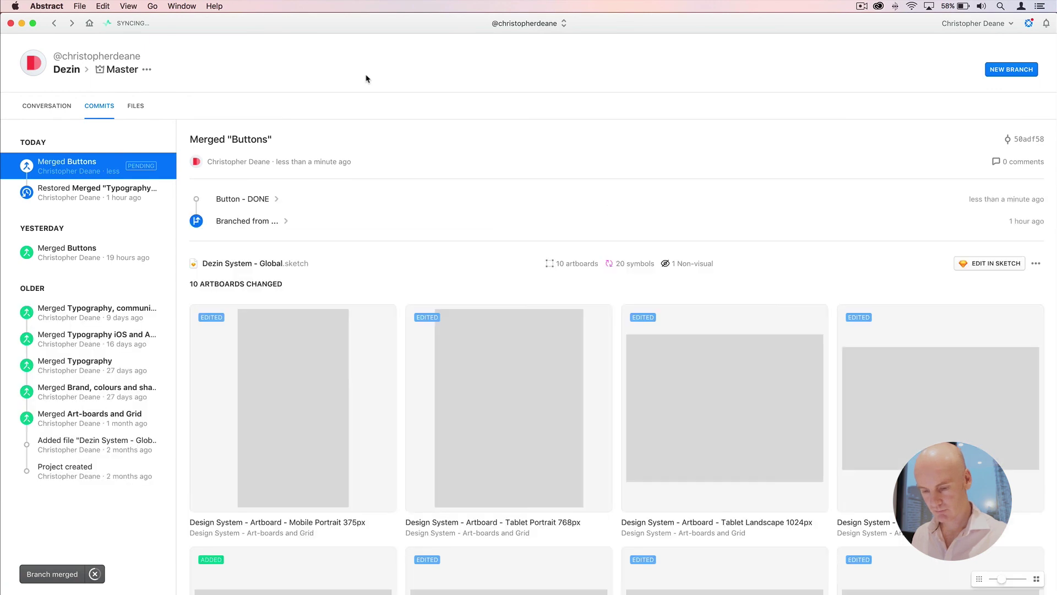
scroll(371, 184, down, 15)
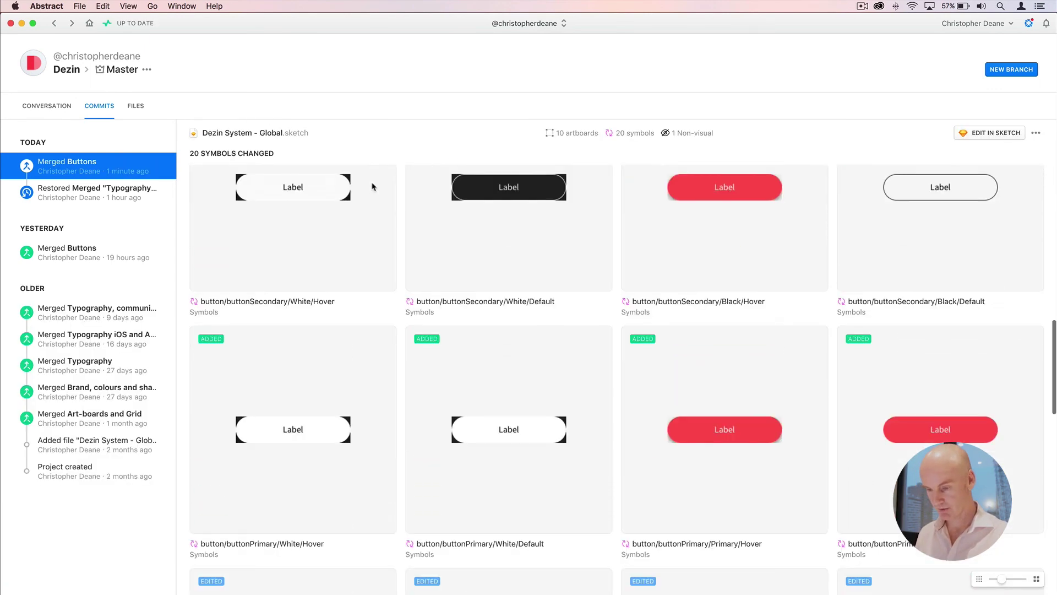